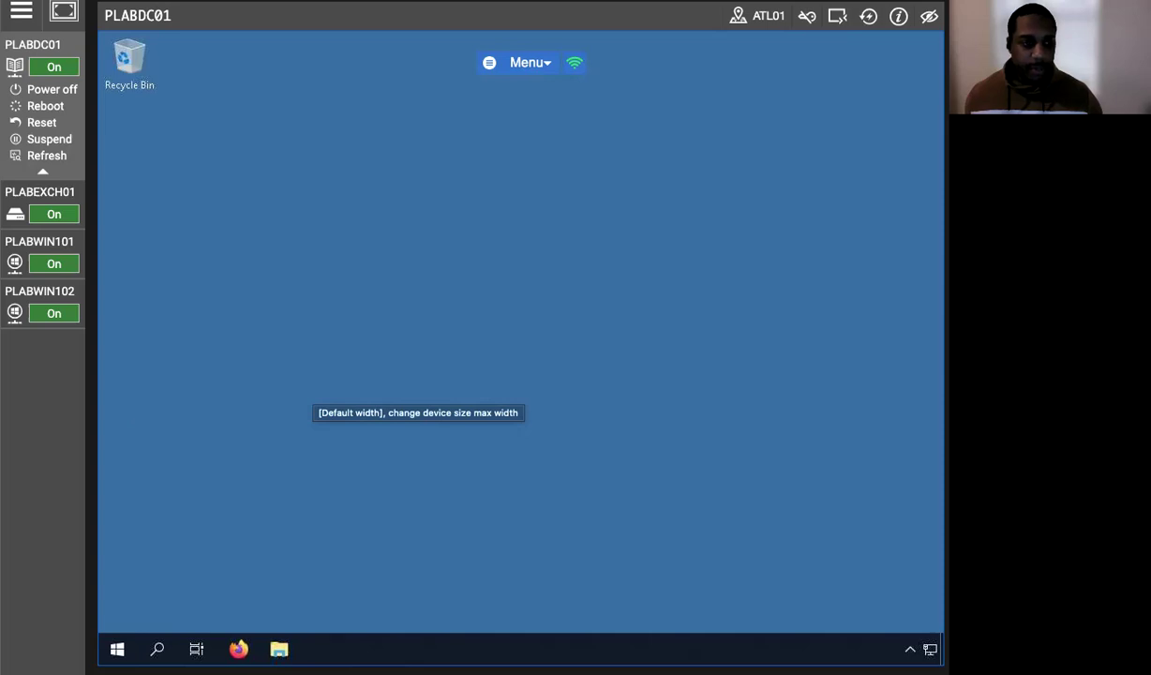
Launch Windows PowerShell from the Start search.
click(158, 649)
text(pow)
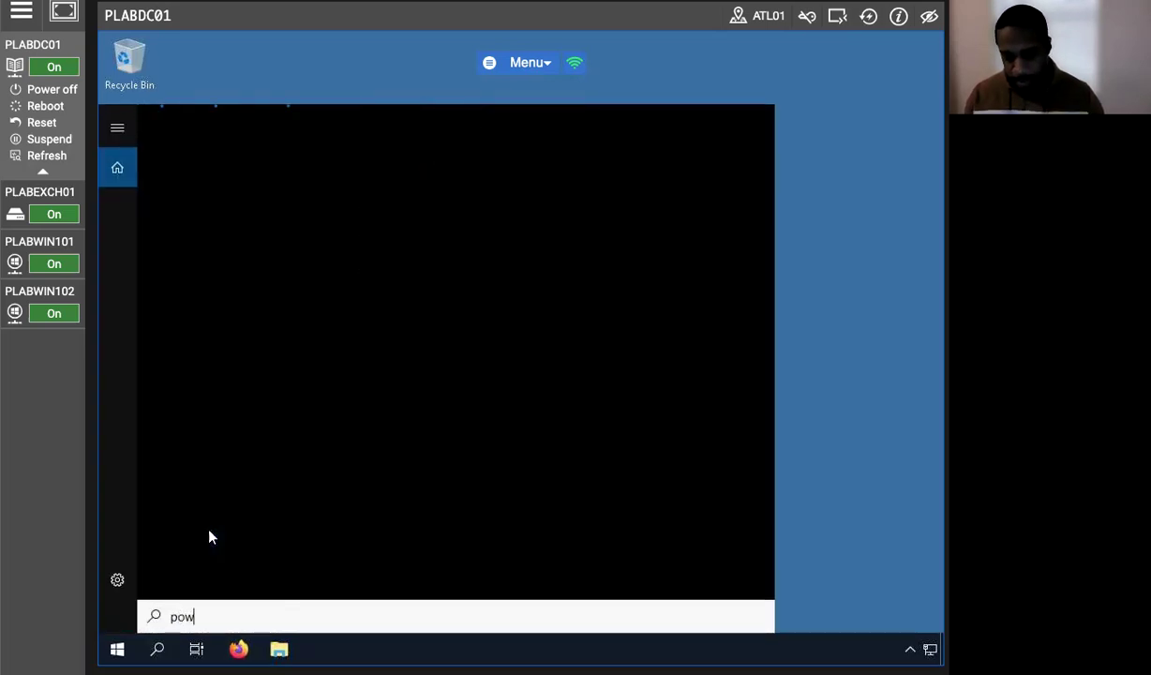
text(ershell)
key(Return)
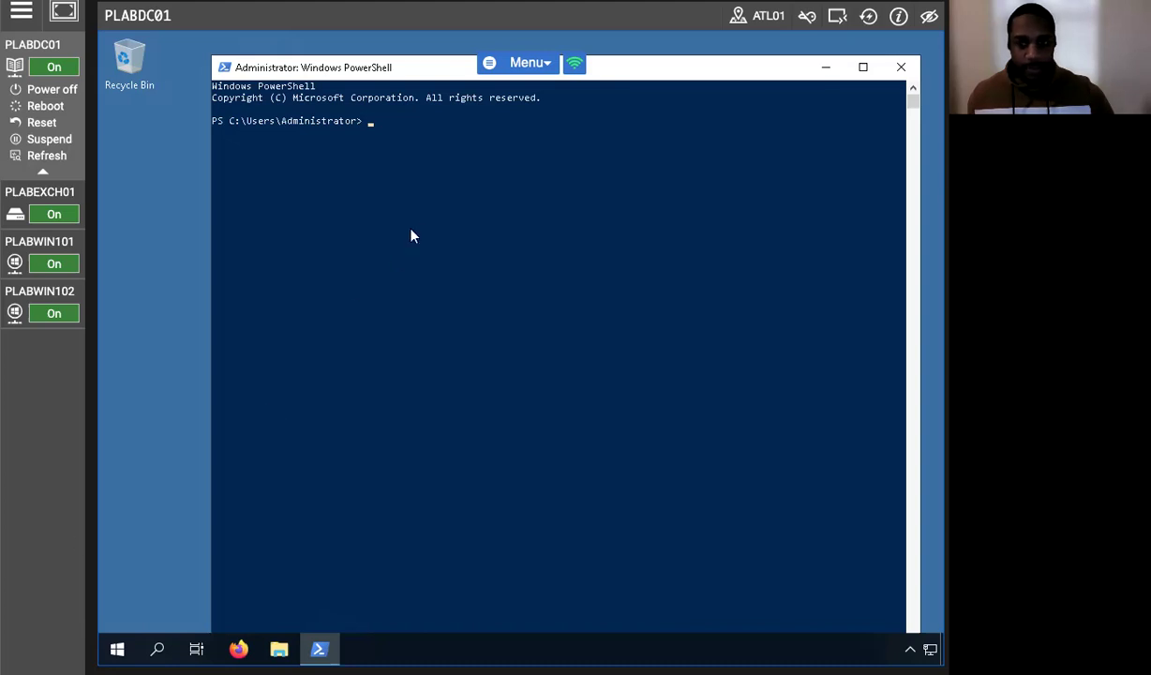
Enter 'Install-WindowsFeature Web-Server, Web-WebServer -IncludeManagementTools' at the prompt without running it.
text(Install-WindowsFeaut)
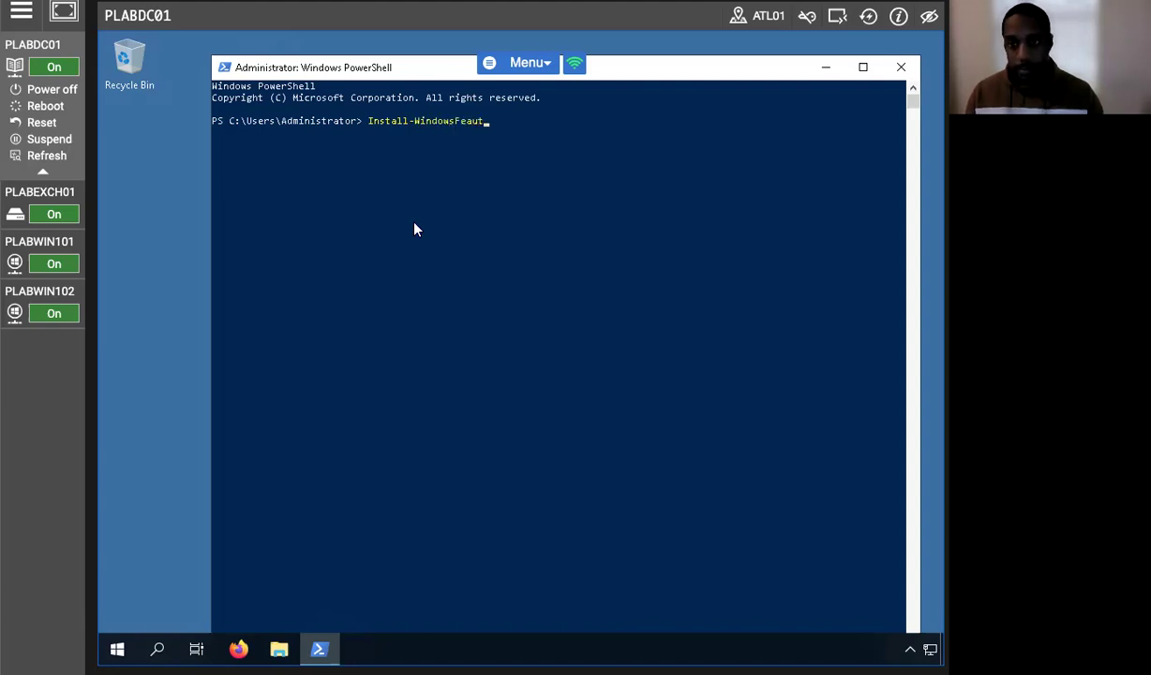
key(BackSpace)
key(BackSpace)
text(ture)
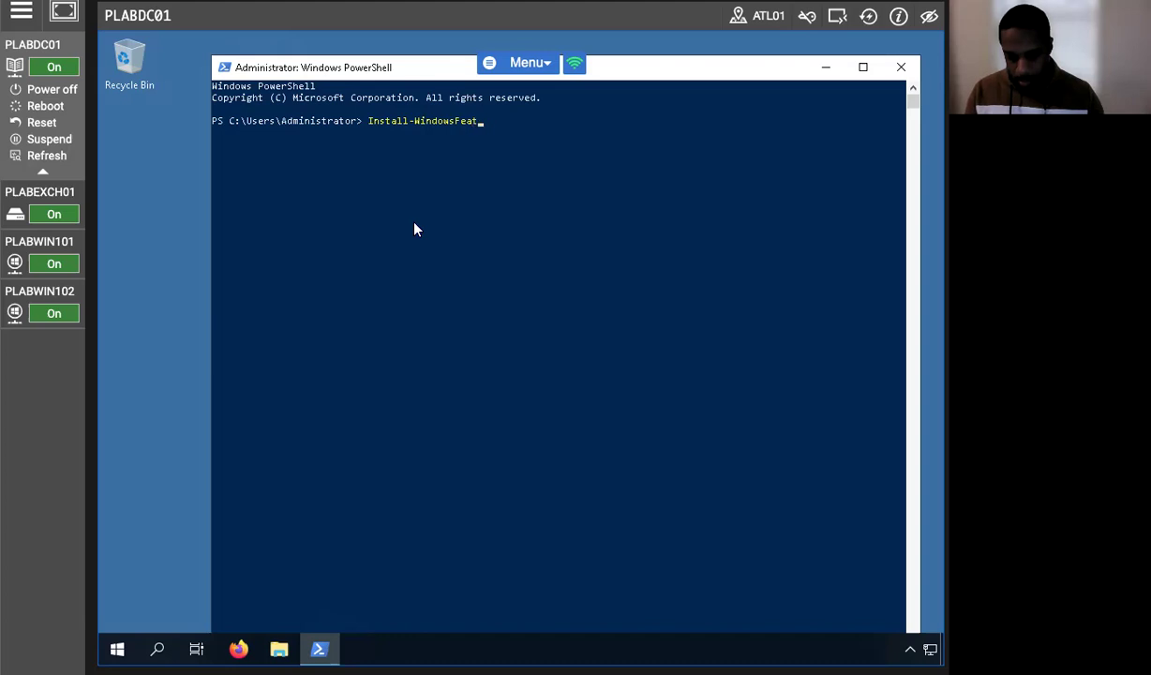
text( Web)
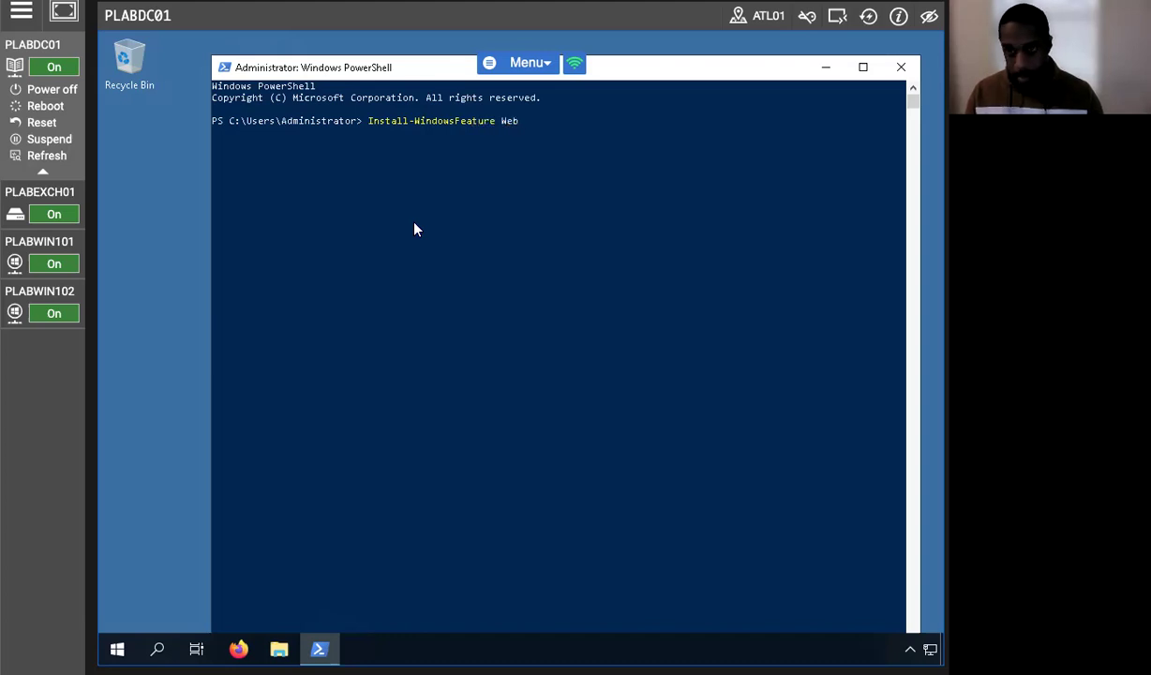
key(BackSpace)
text(Server)
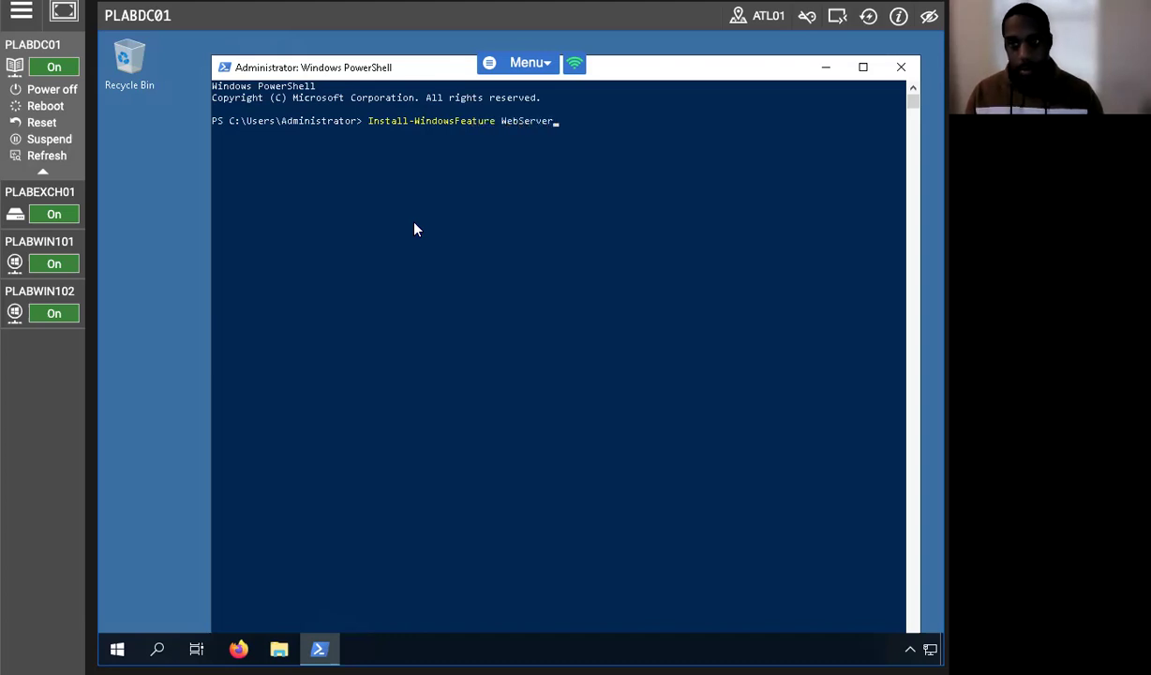
key(BackSpace)
key(BackSpace)
key(BackSpace)
key(BackSpace)
key(BackSpace)
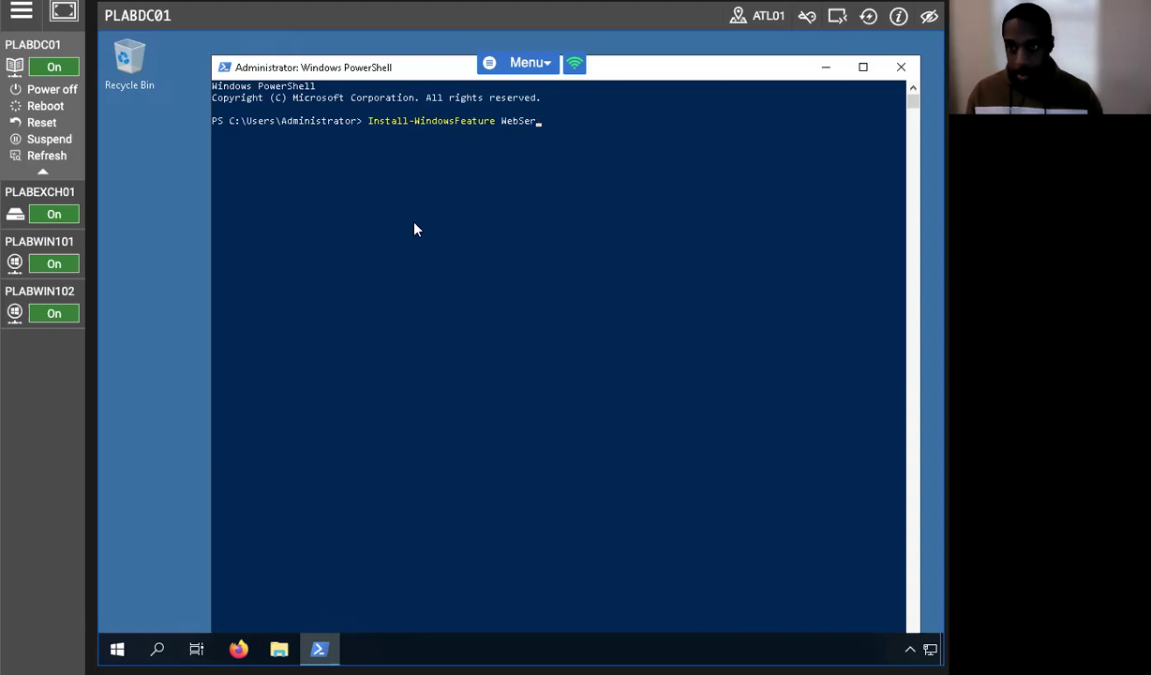
key(BackSpace)
text(-)
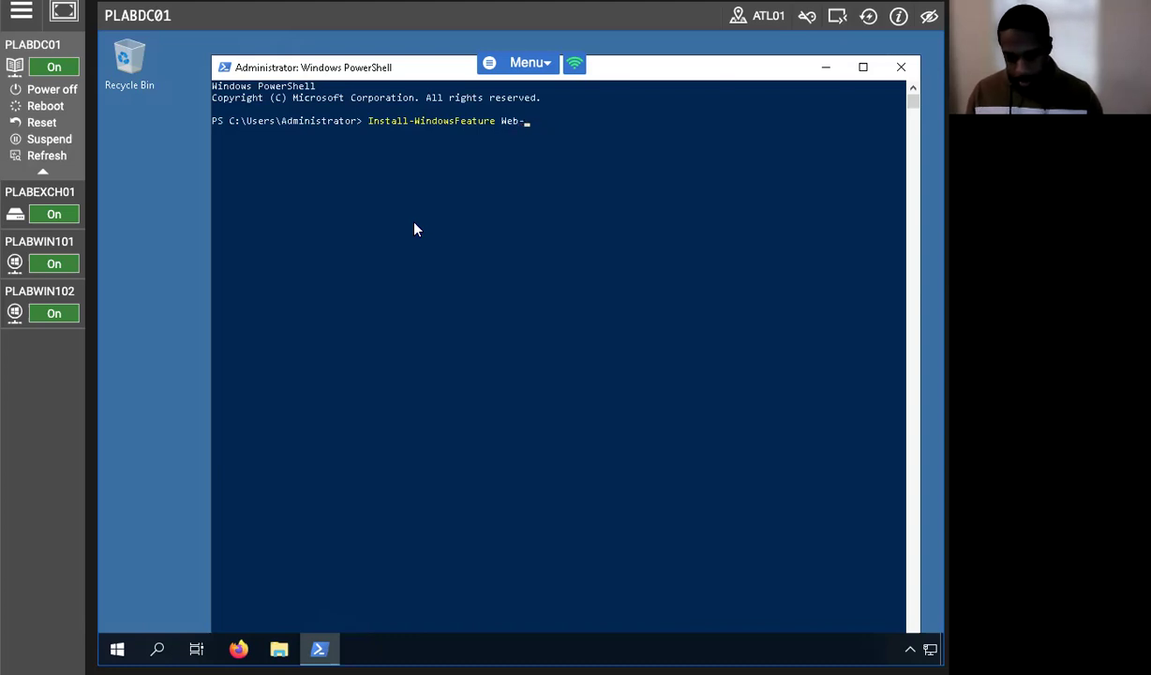
text(Server, )
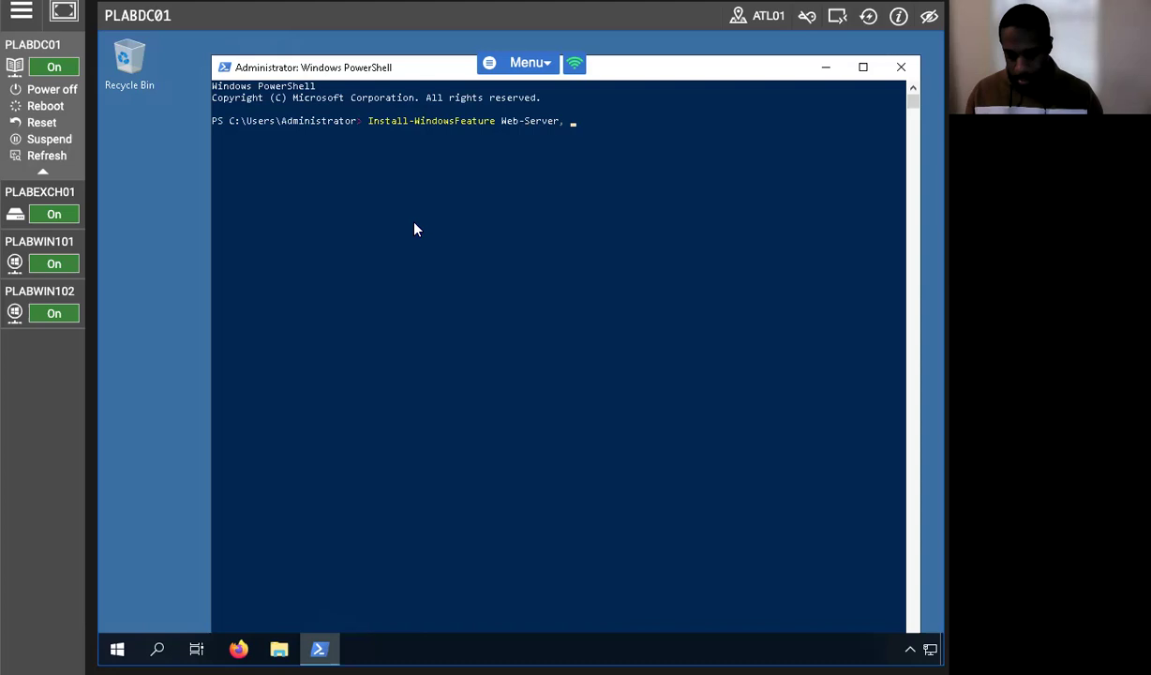
text(web)
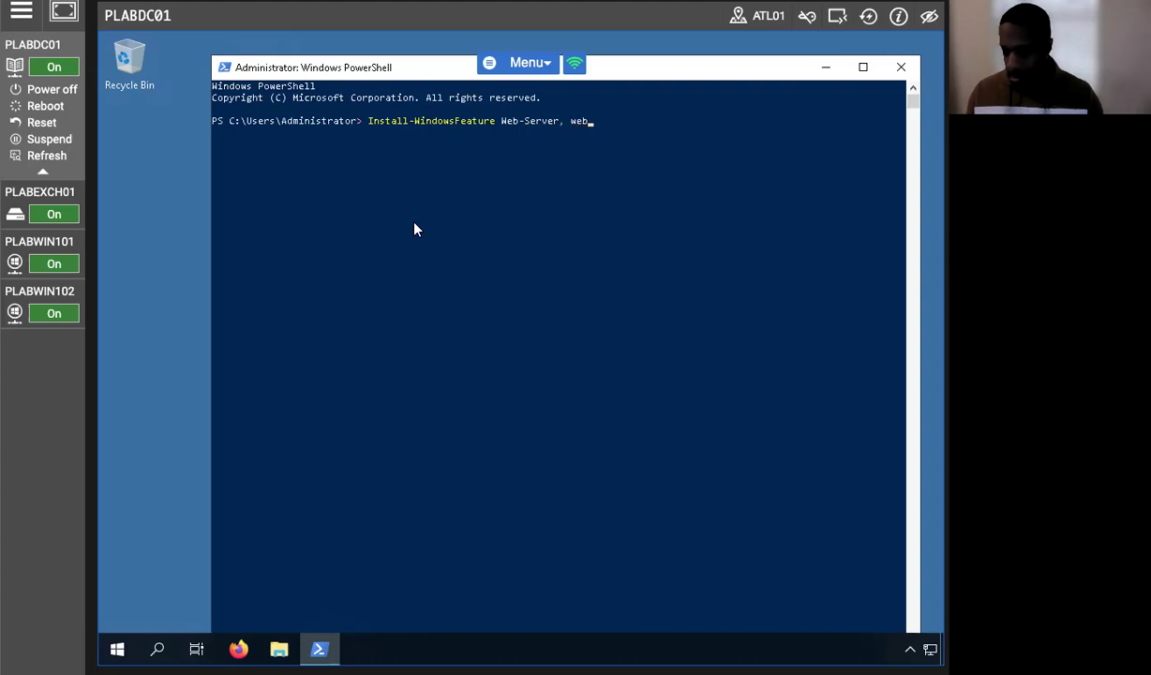
key(BackSpace)
key(BackSpace)
key(BackSpace)
text(Wen)
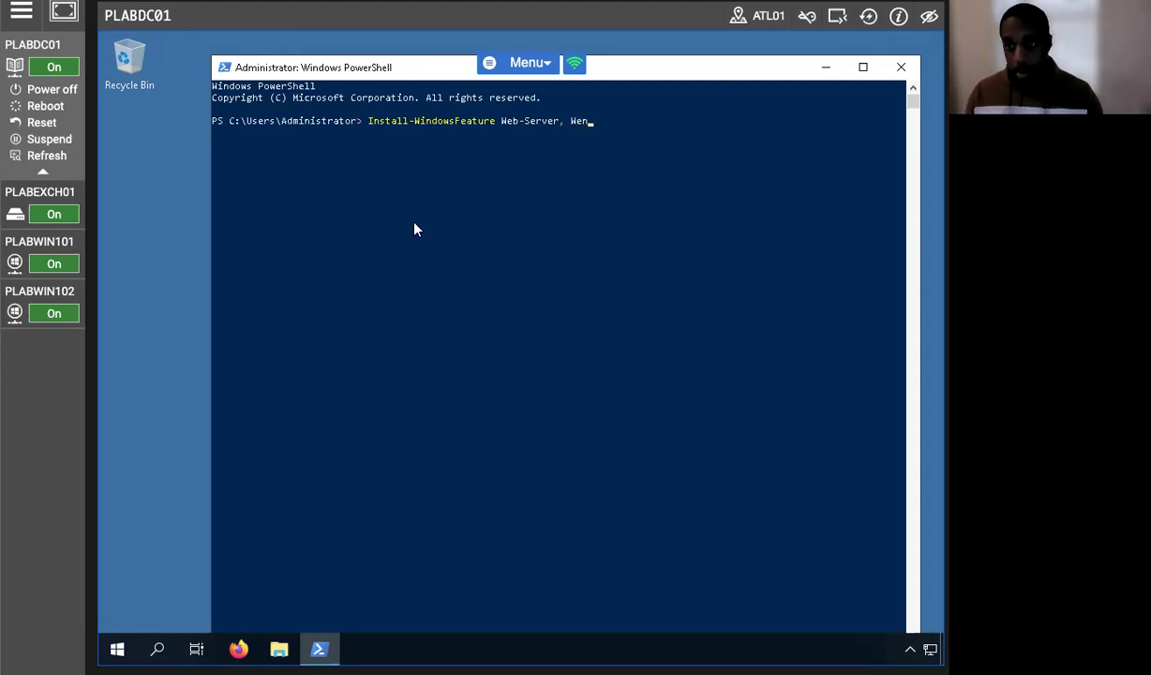
key(BackSpace)
text(b)
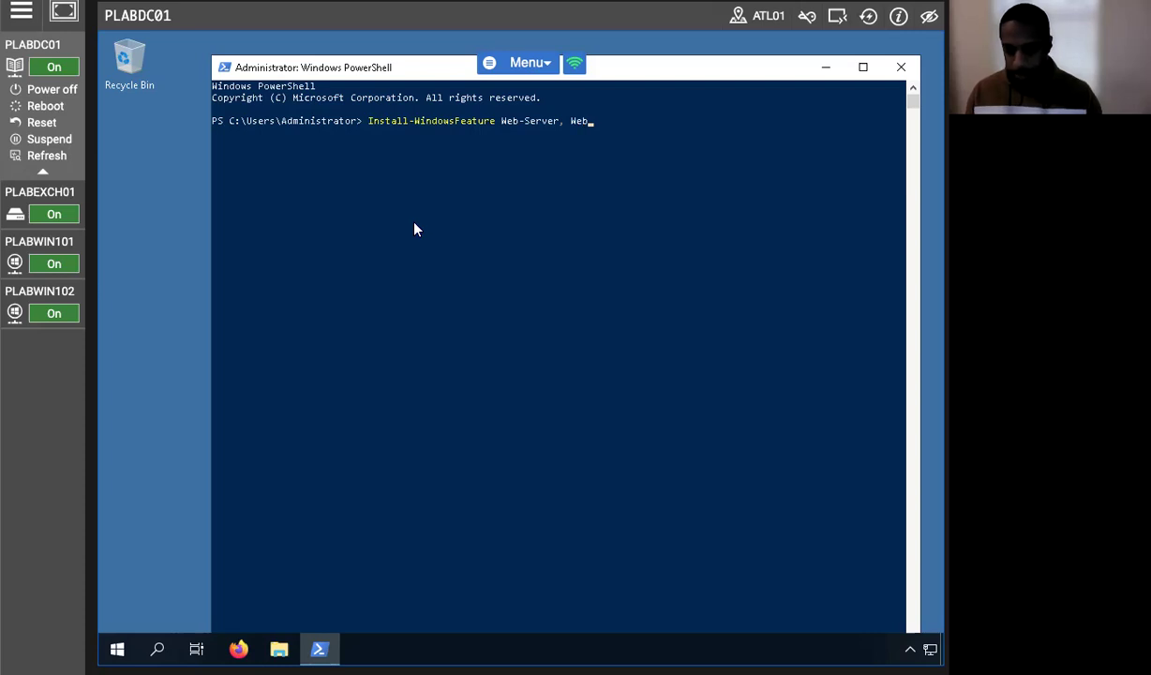
text(-)
text(WebServer)
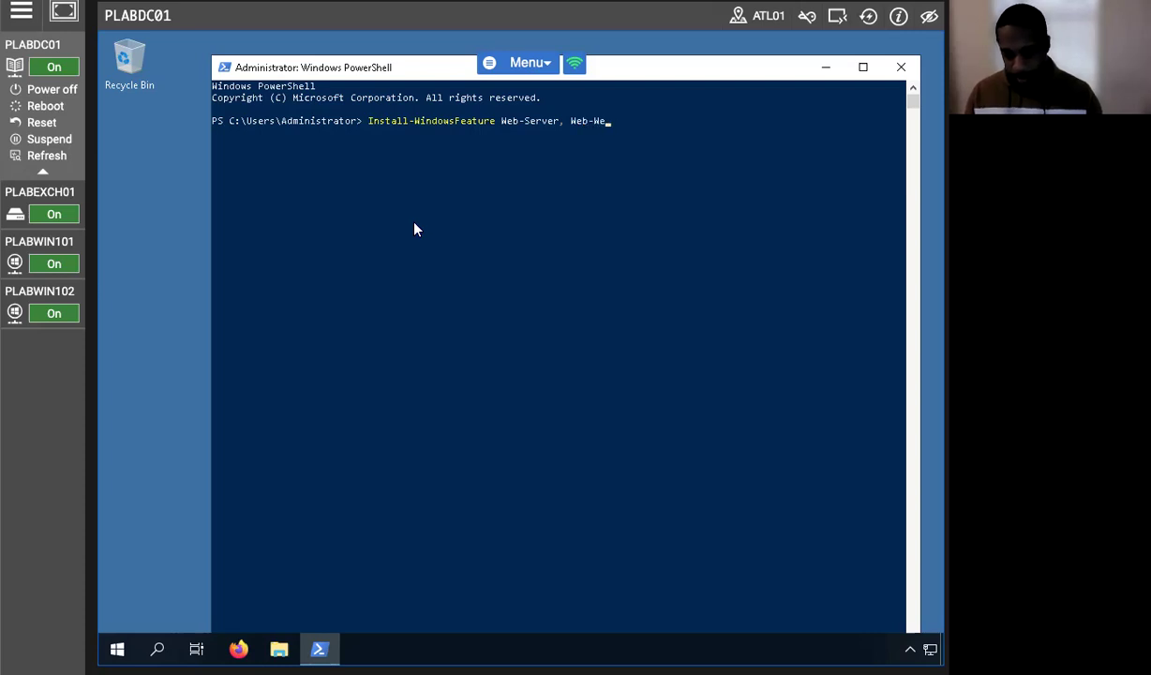
text( -Incl)
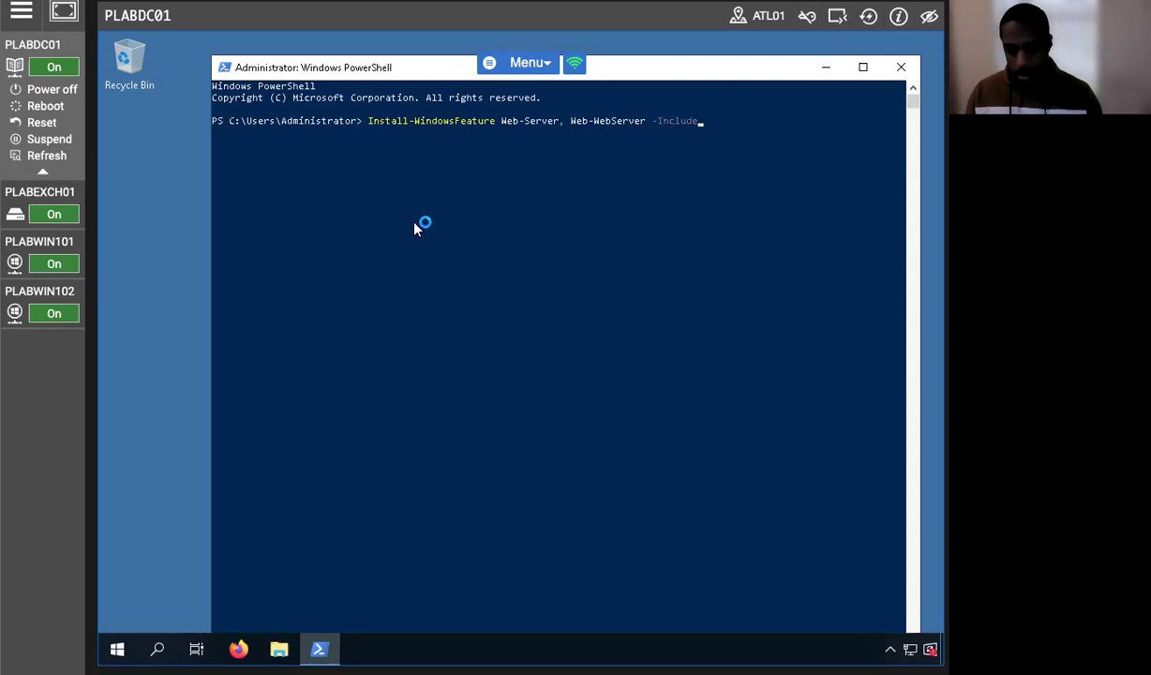
text(udeManagemenrt)
key(BackSpace)
key(BackSpace)
text(t tools)
key(BackSpace)
key(BackSpace)
key(BackSpace)
key(BackSpace)
key(BackSpace)
key(BackSpace)
text(Tools)
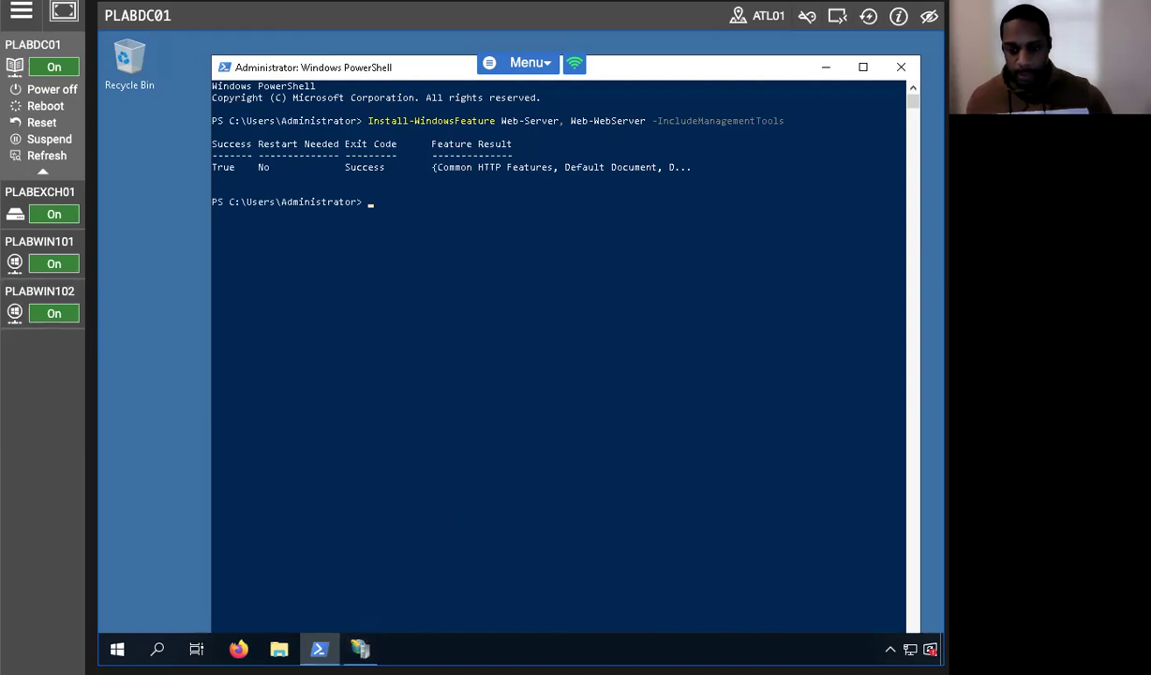
Bring IIS Manager to the front once the feature install reports Success.
click(359, 649)
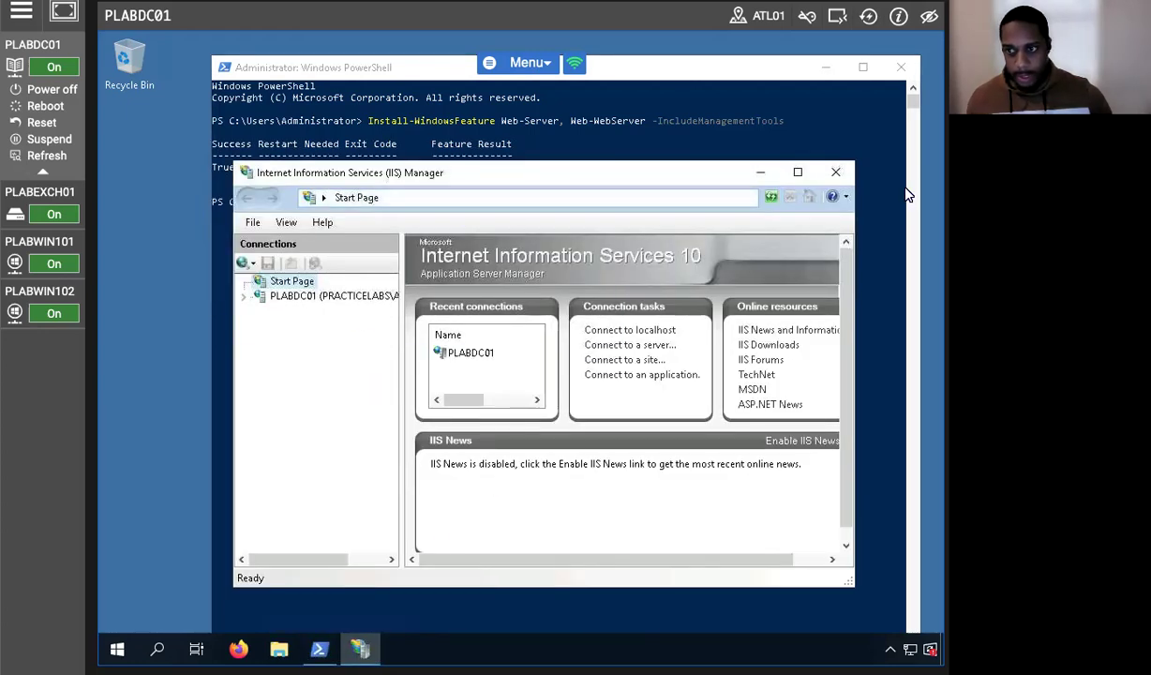
Maximize IIS Manager, expand PLABDC01 and Sites, and open Server Certificates.
click(797, 172)
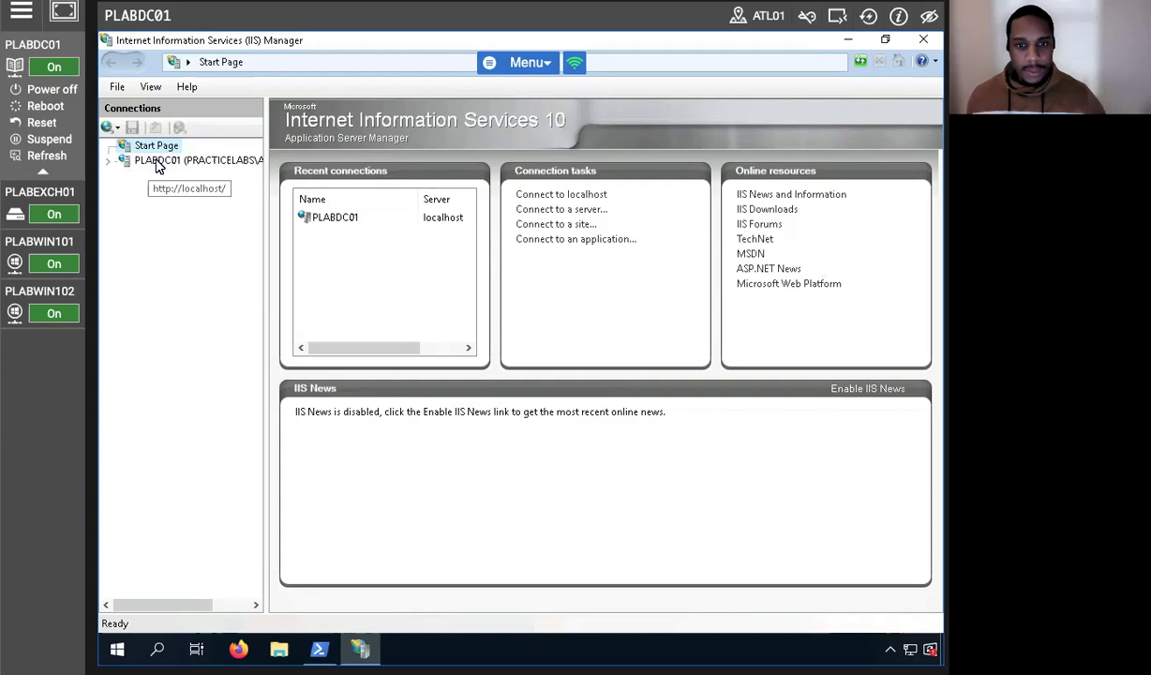
click(108, 162)
click(190, 164)
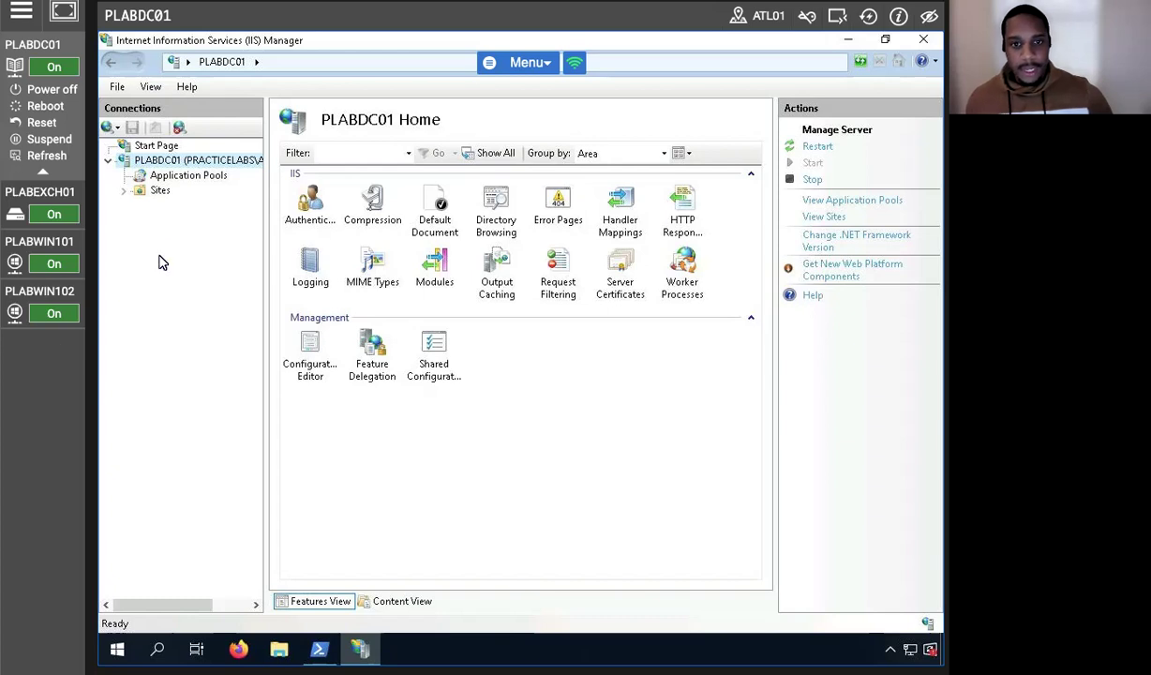
click(122, 190)
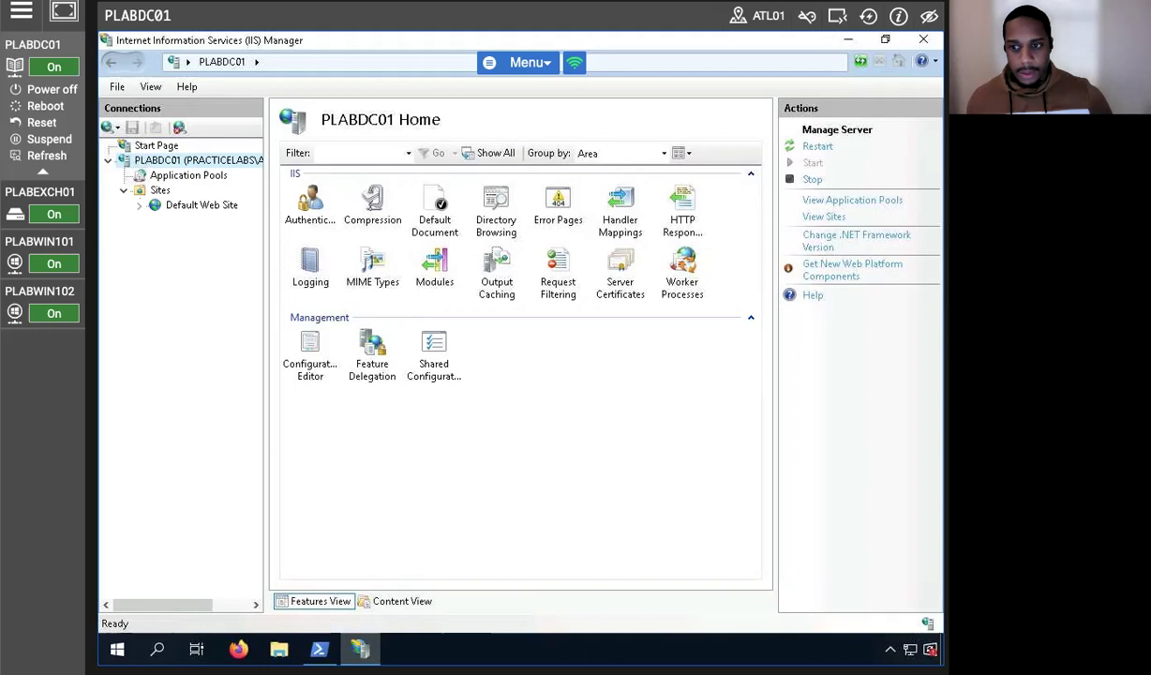
click(620, 271)
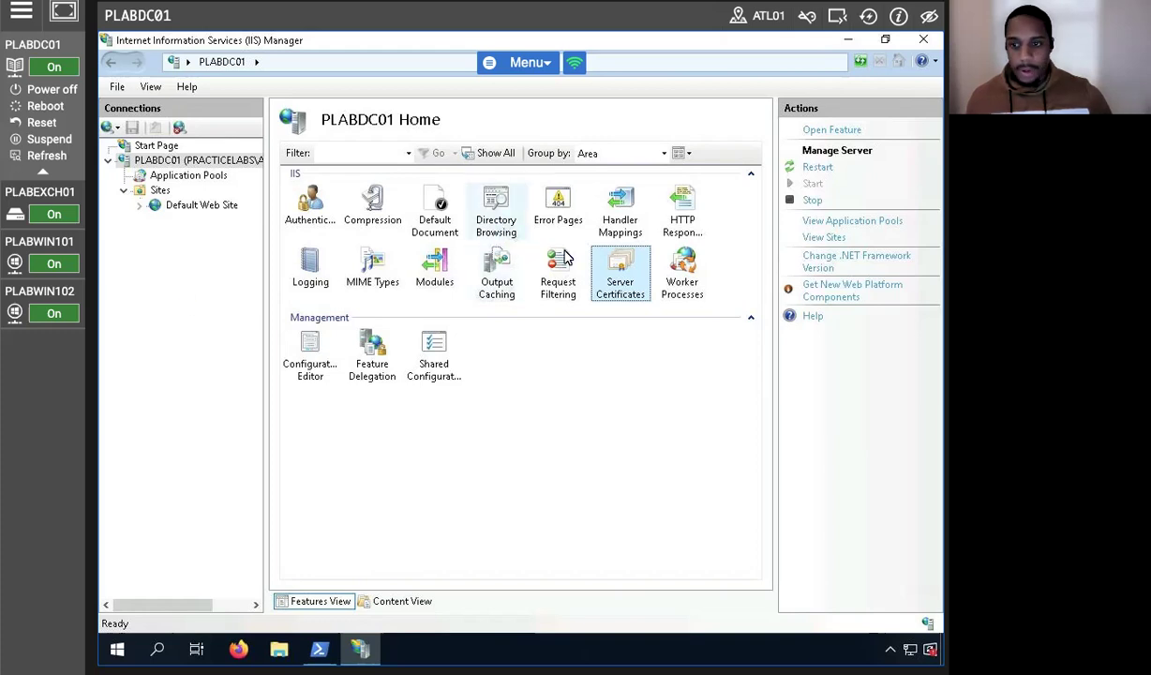
double_click(617, 271)
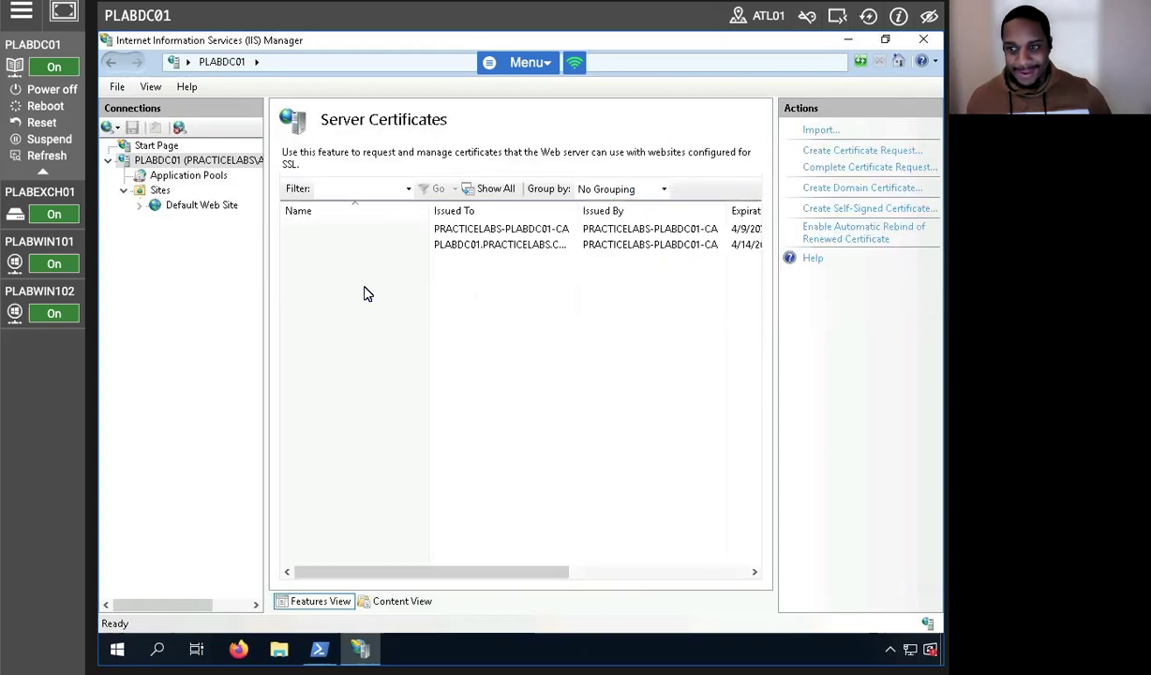
Start a domain certificate named 'plabdc01 web certificate' with organization Practice Labs.
click(810, 188)
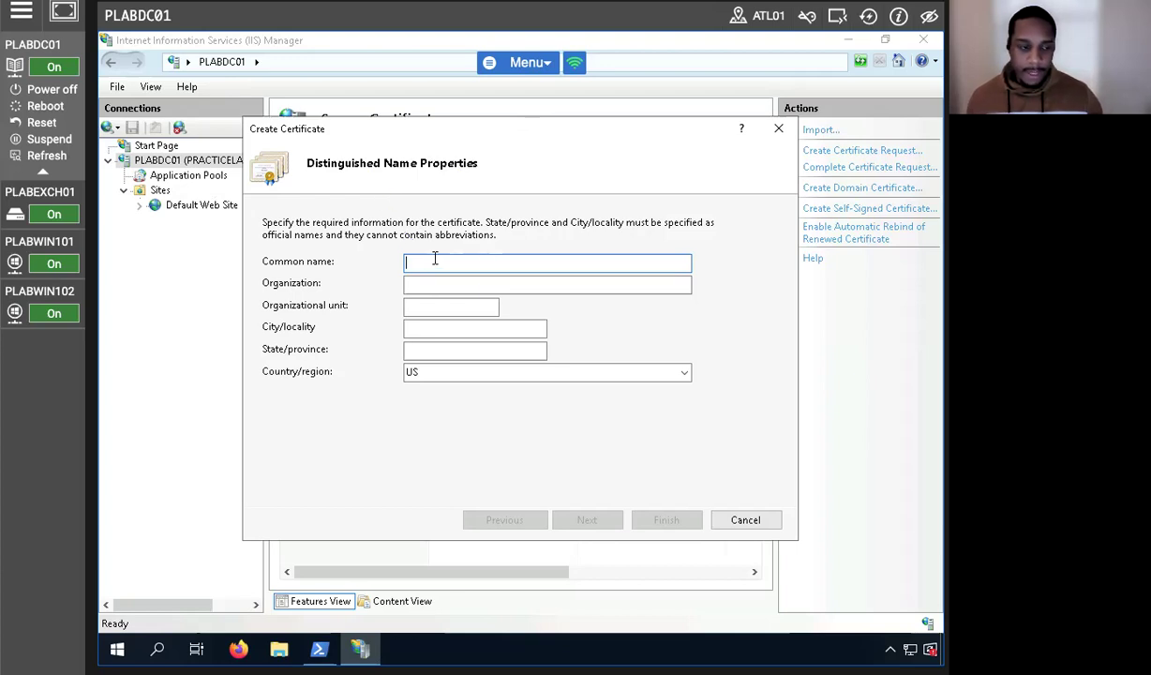
text(plab)
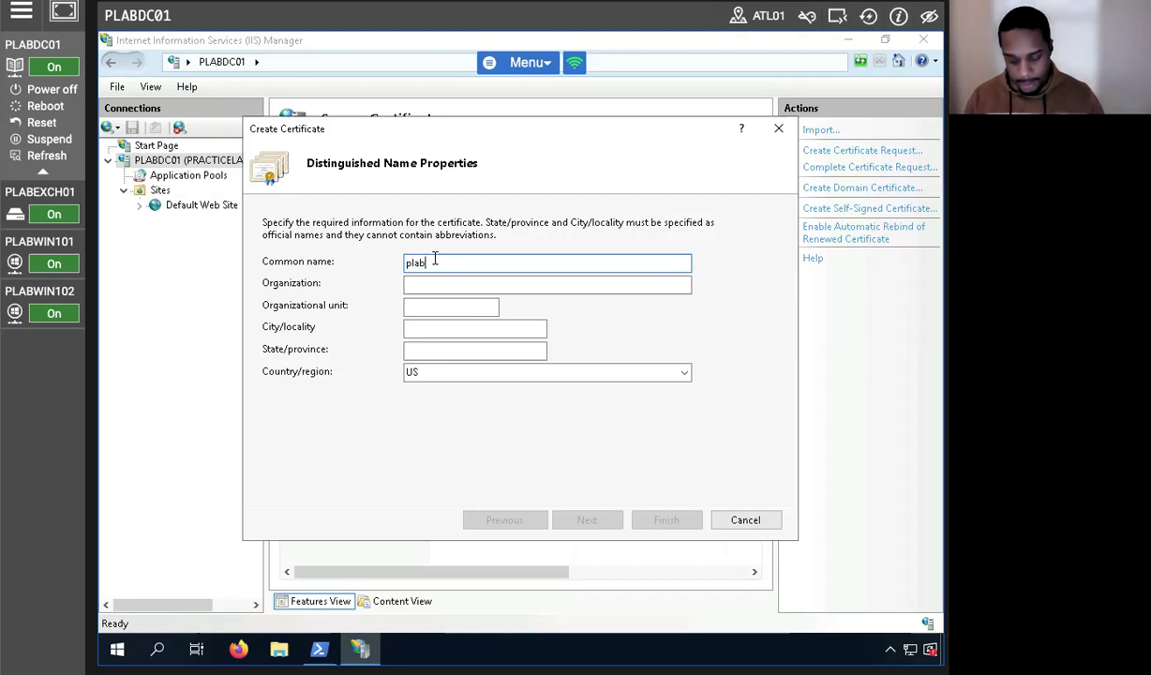
text(dc01 web certificate)
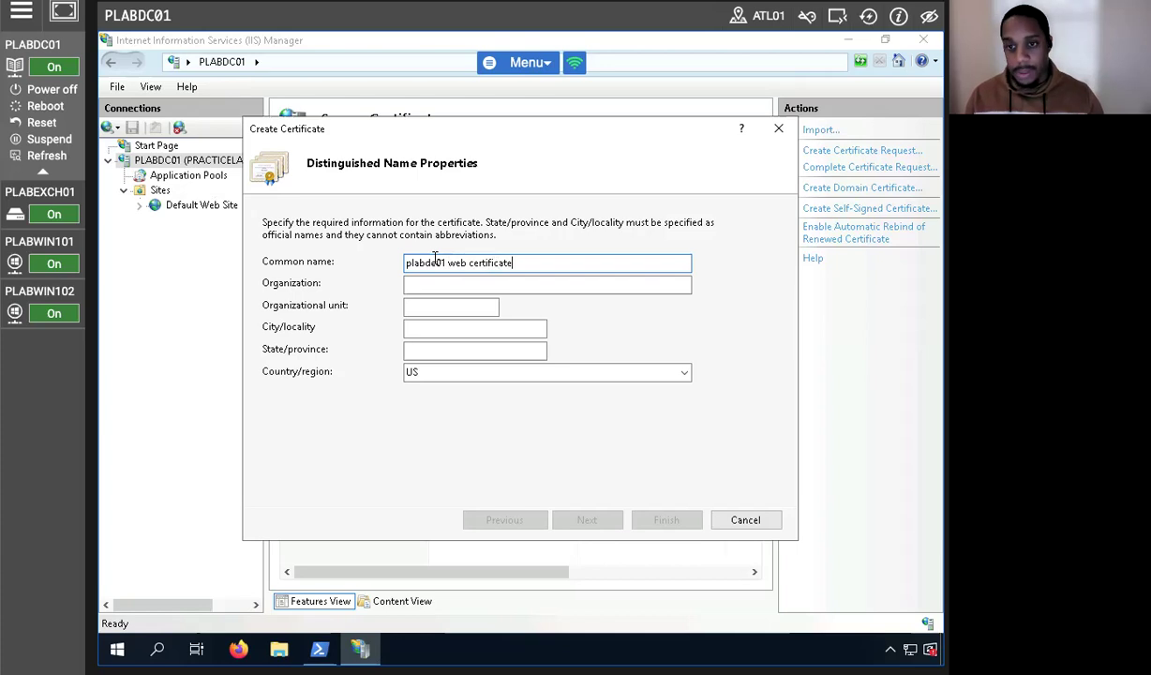
click(452, 285)
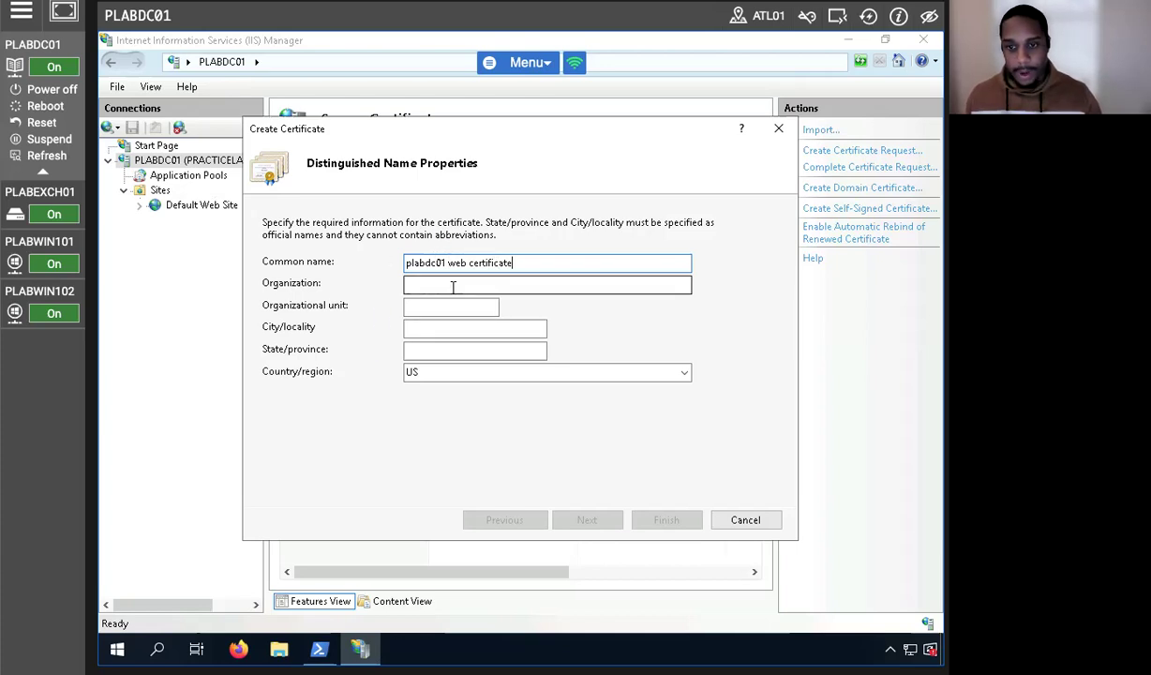
text(Partic)
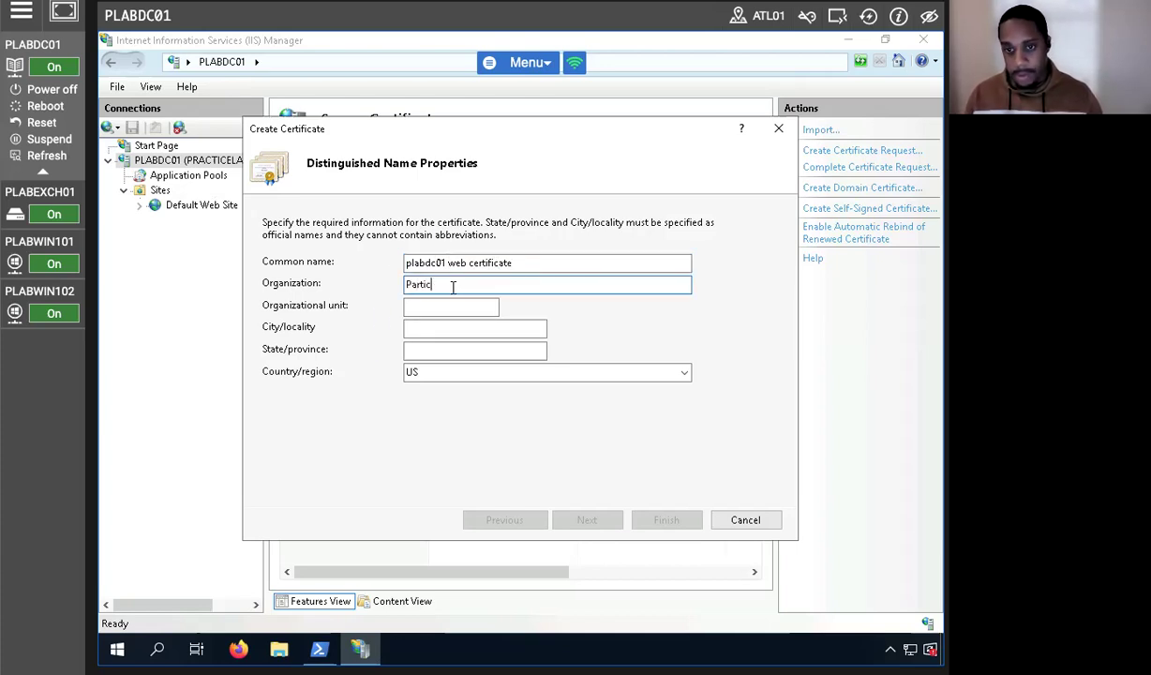
key(BackSpace)
key(BackSpace)
key(BackSpace)
key(BackSpace)
key(BackSpace)
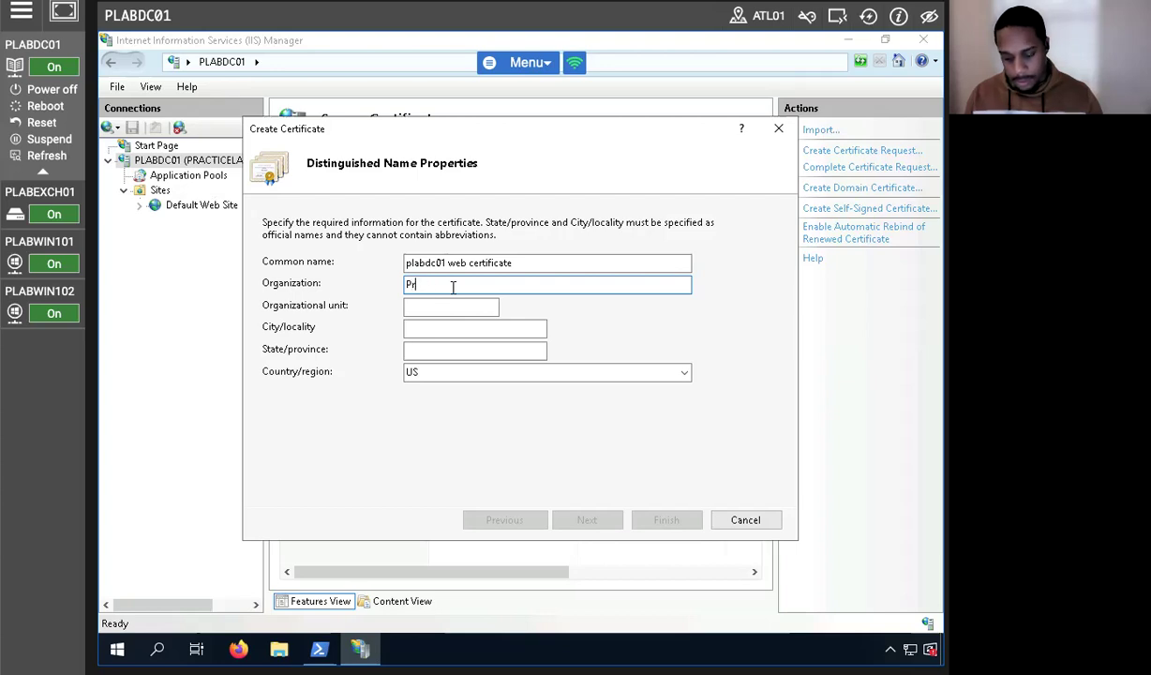
text(ractice Lab)
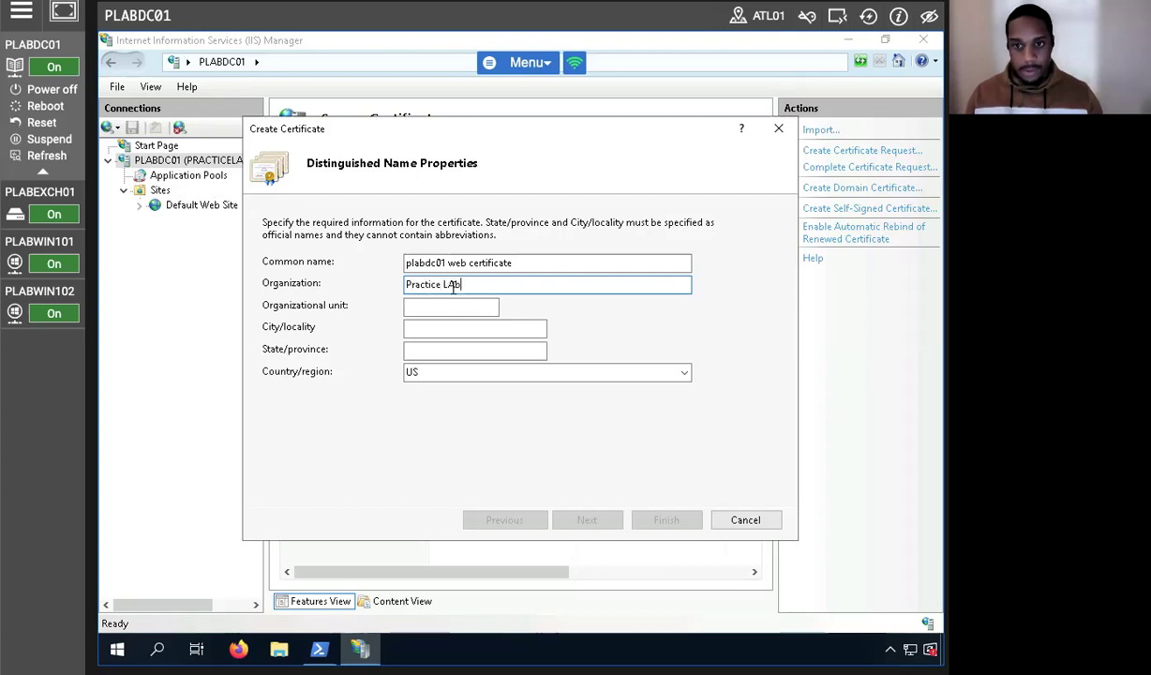
key(BackSpace)
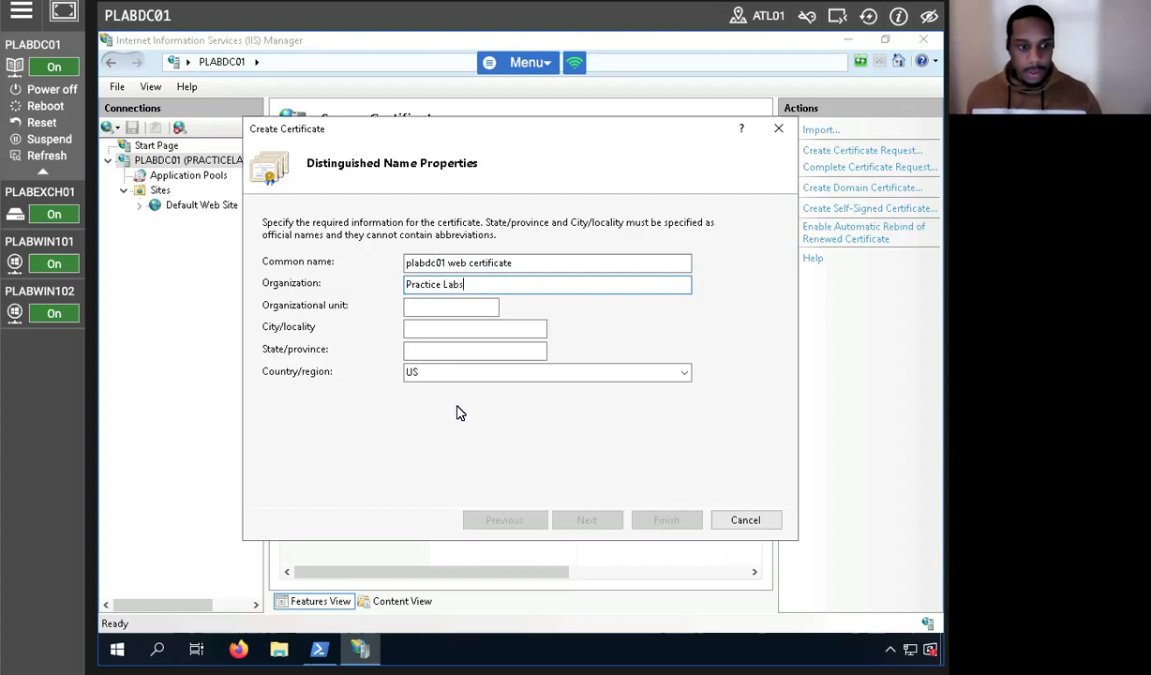
Fill in unit IT, city Chicago and state Illinois, then continue the wizard.
click(464, 307)
text(IT)
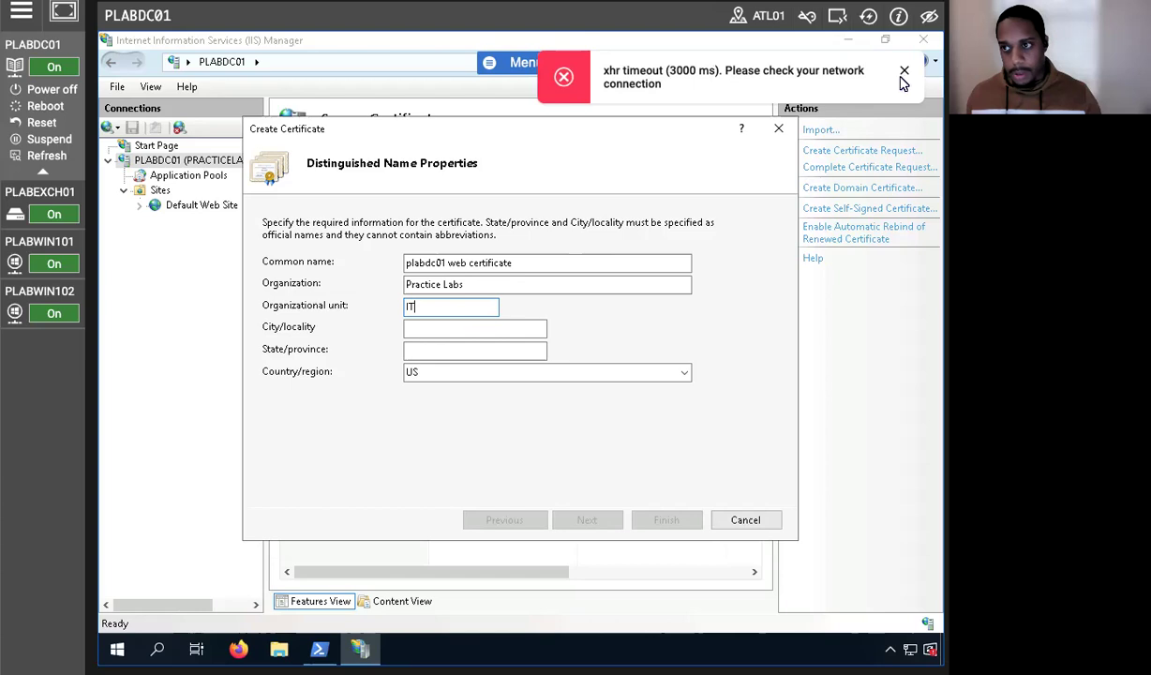
click(902, 75)
click(461, 330)
text(Chicago)
key(Tab)
text(I)
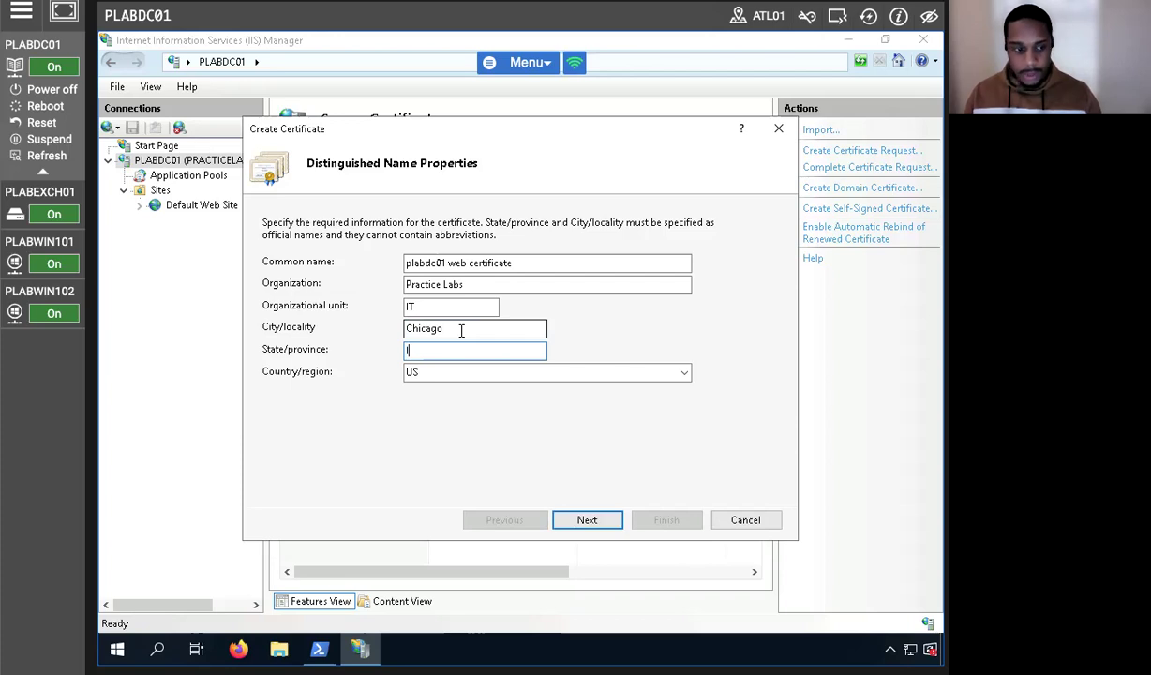
text(Llinois)
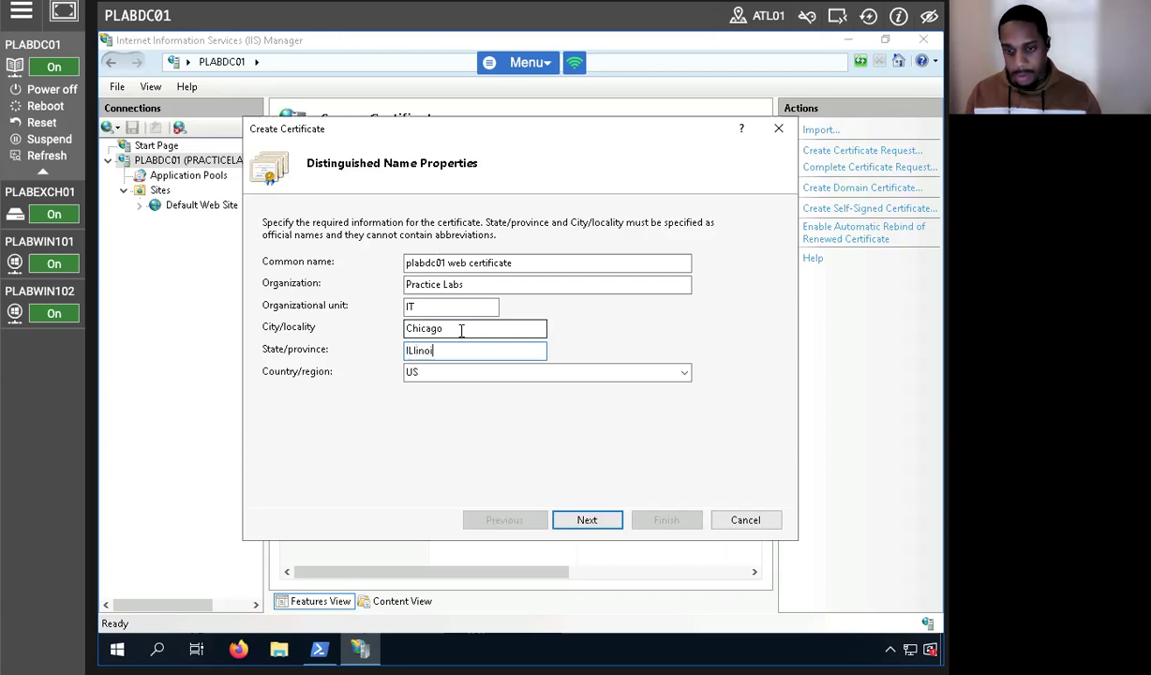
key(BackSpace)
key(BackSpace)
key(BackSpace)
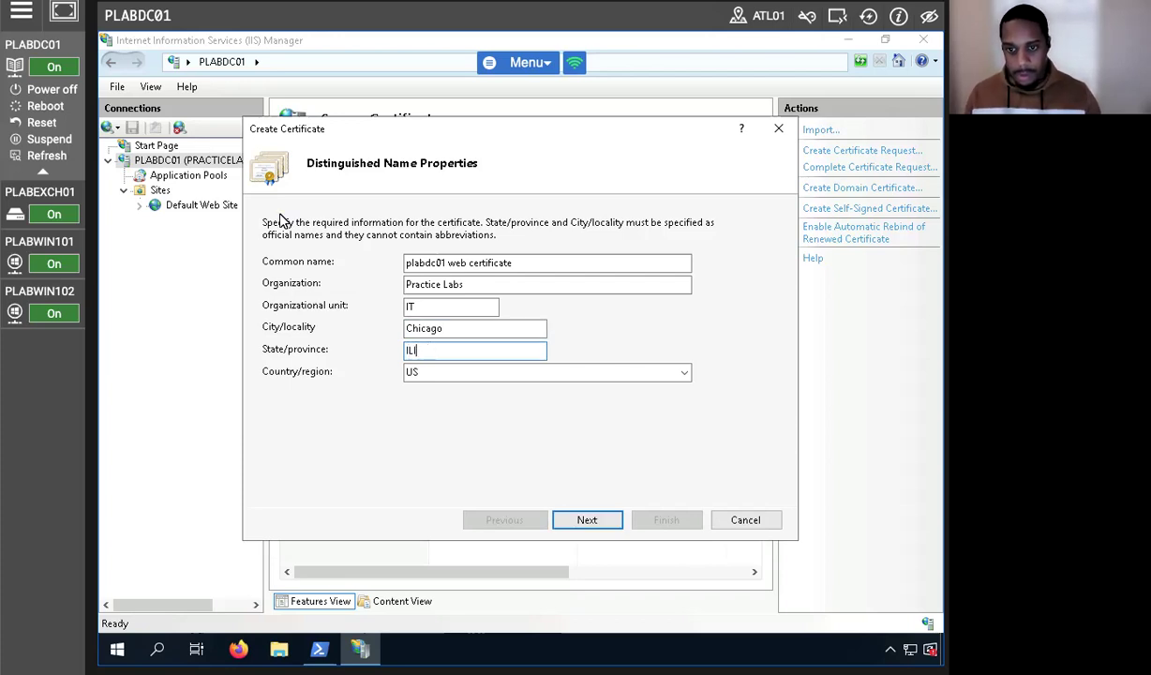
text(linois)
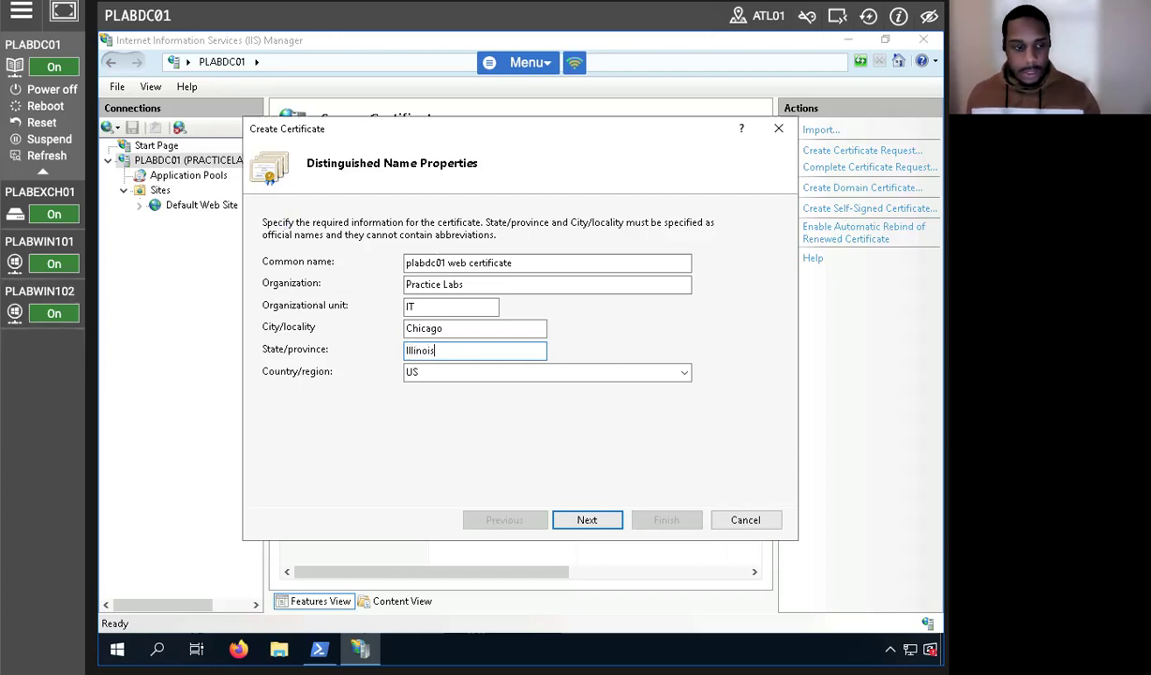
click(588, 521)
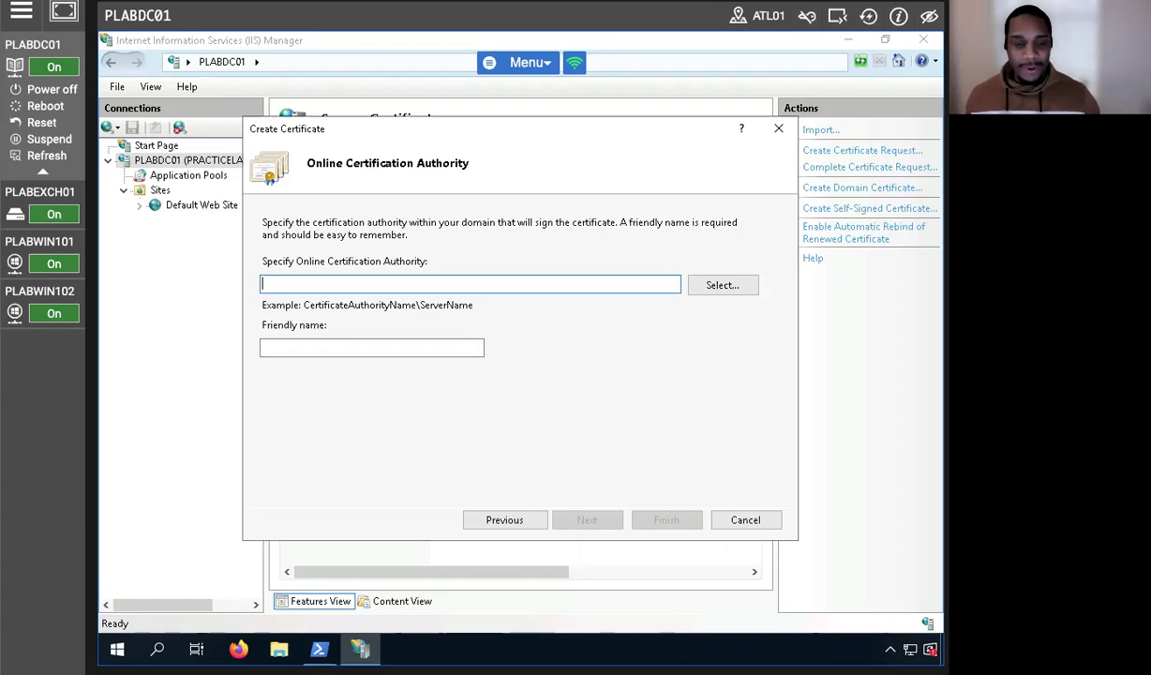
Issue the certificate from PRACTICELABS-PLABDC01-CA with friendly name 'plabdc01 web certificate'.
click(719, 285)
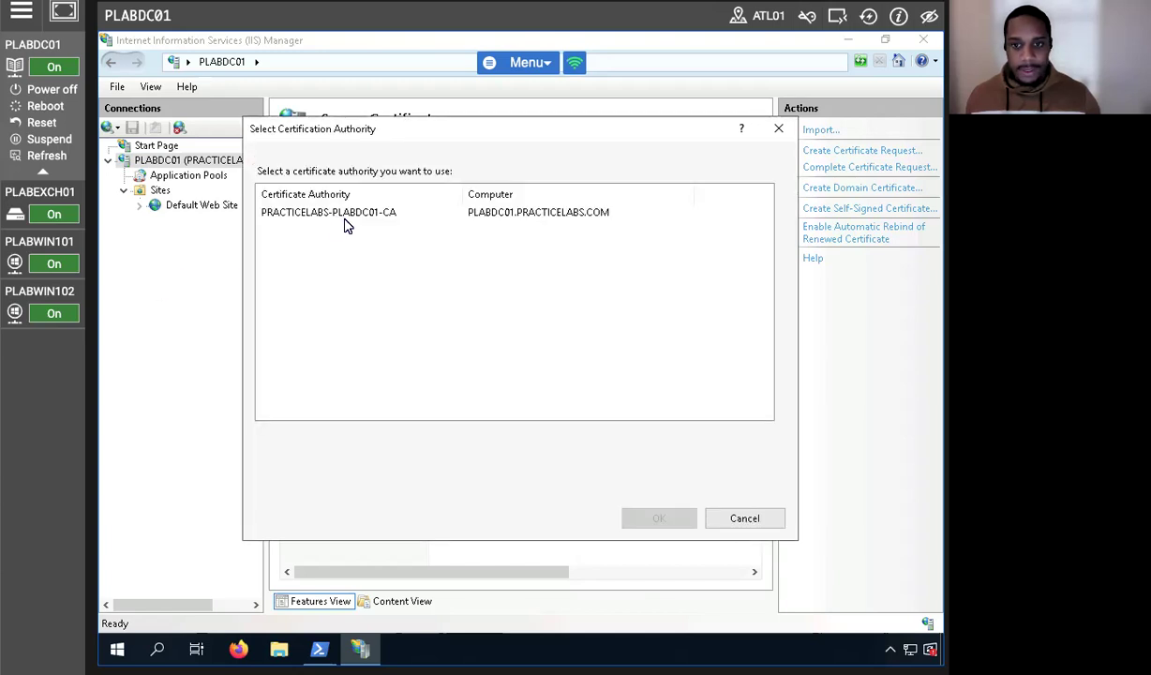
click(330, 214)
click(659, 519)
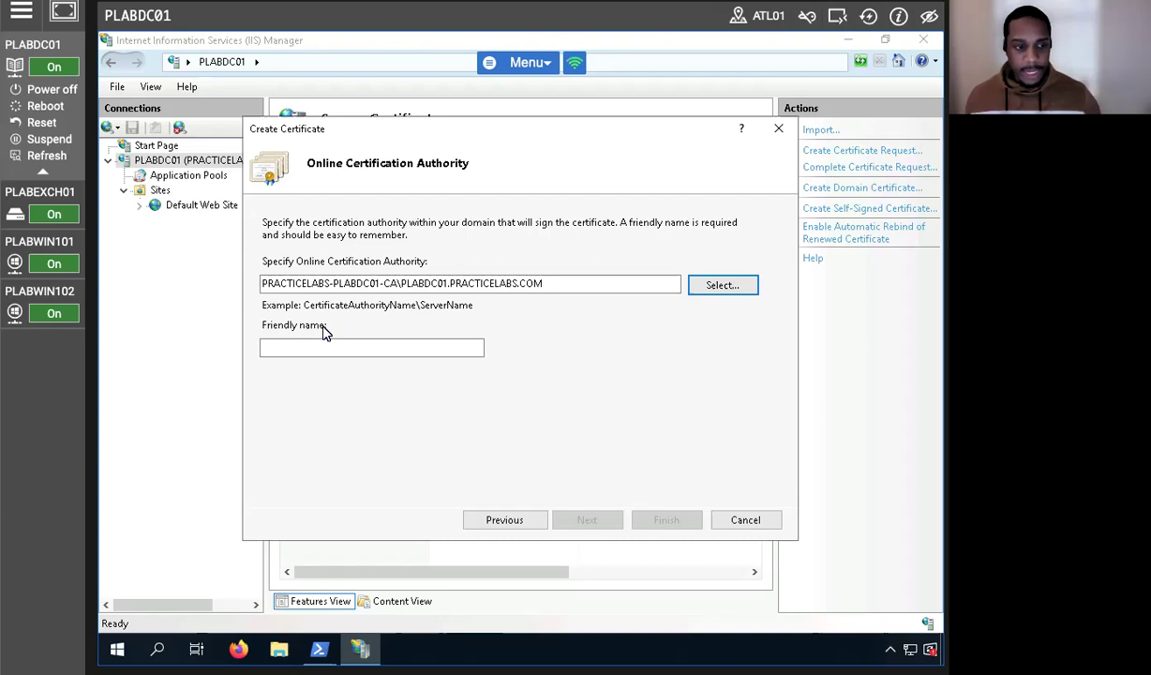
click(358, 348)
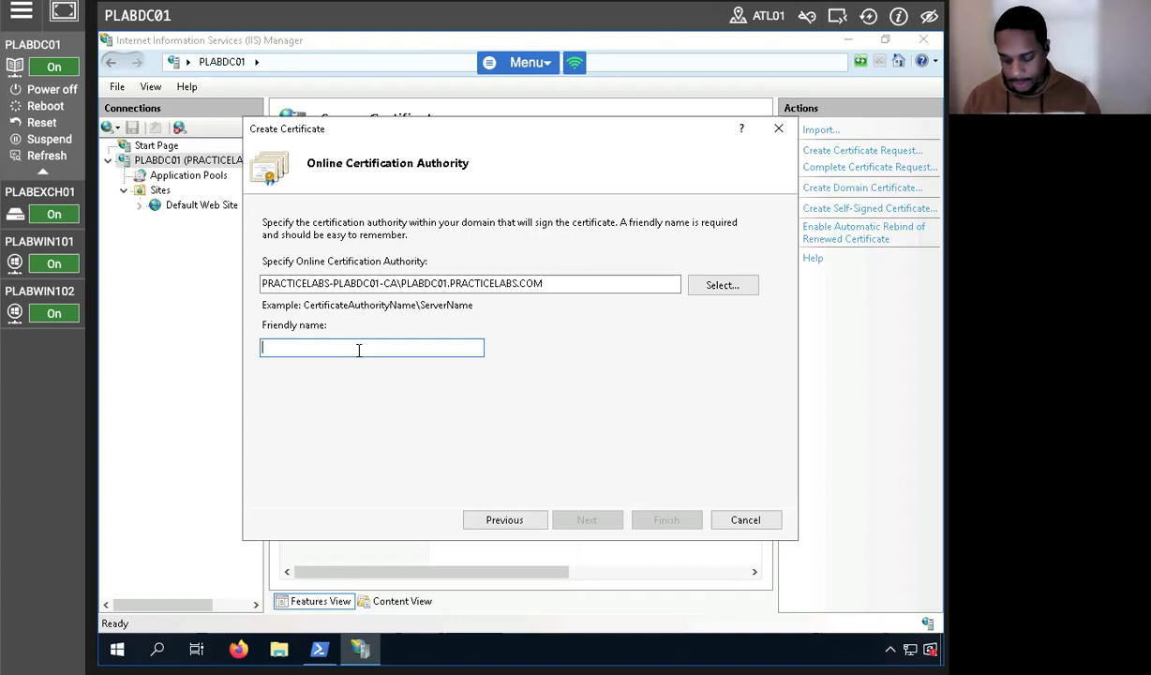
text(plabdc01 web certificate)
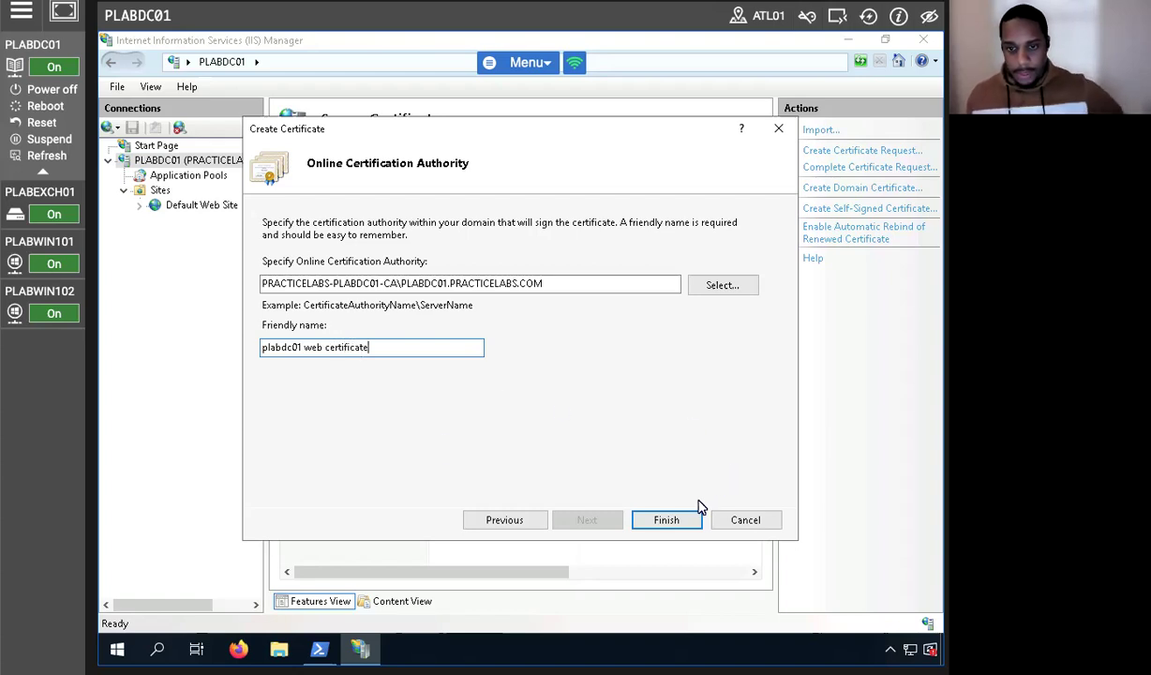
click(653, 525)
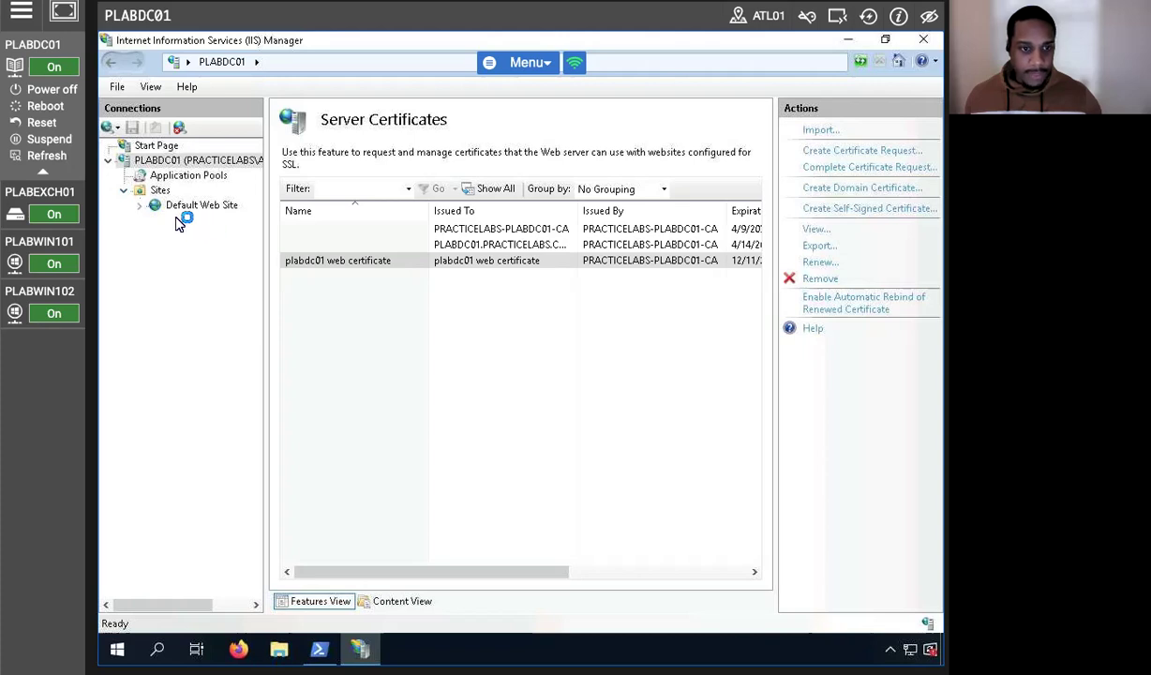
click(216, 205)
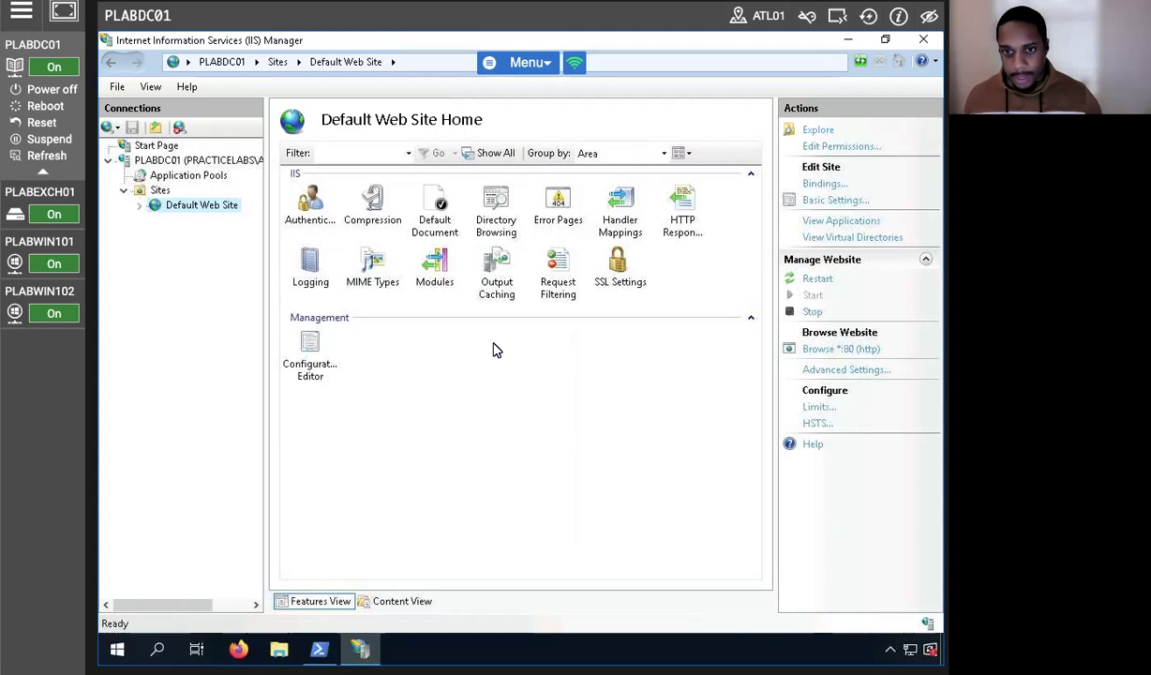
Review Default Web Site's existing http port 80 binding, then begin adding a binding.
click(825, 187)
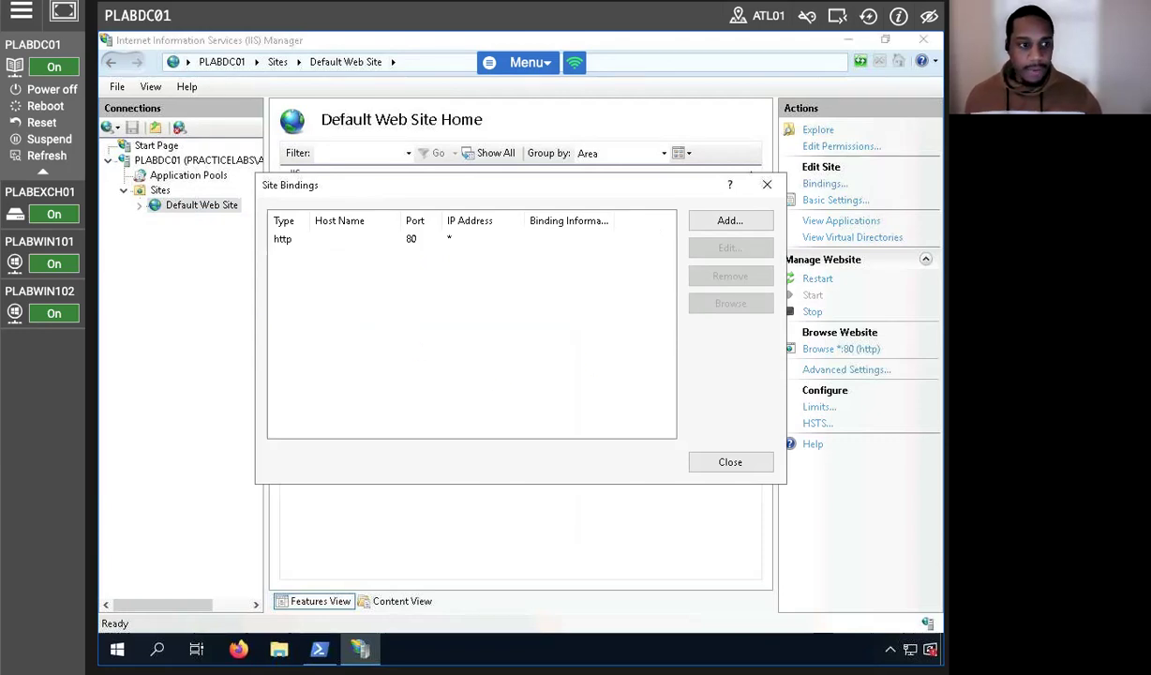
click(394, 240)
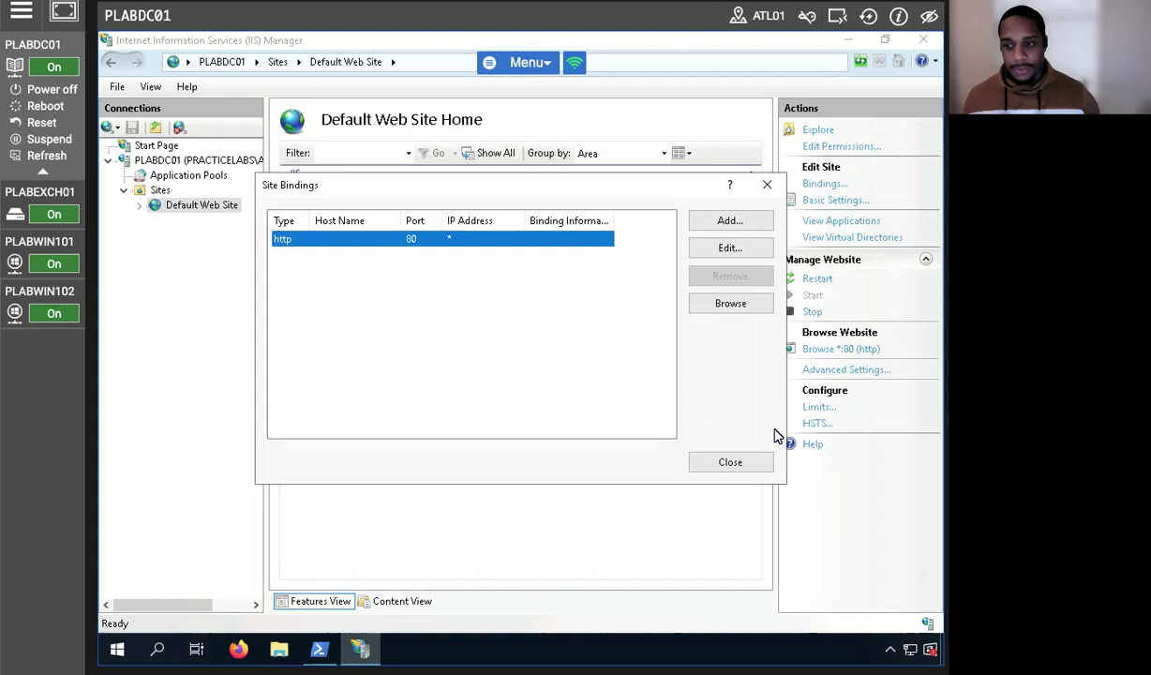
click(734, 462)
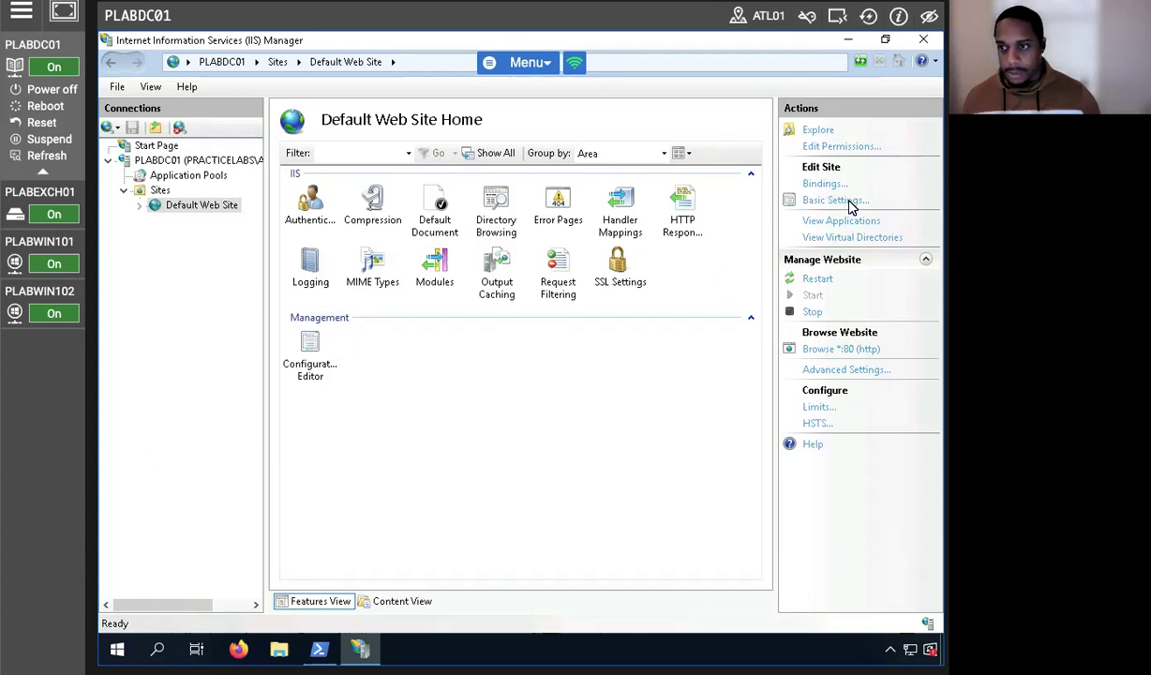
click(825, 184)
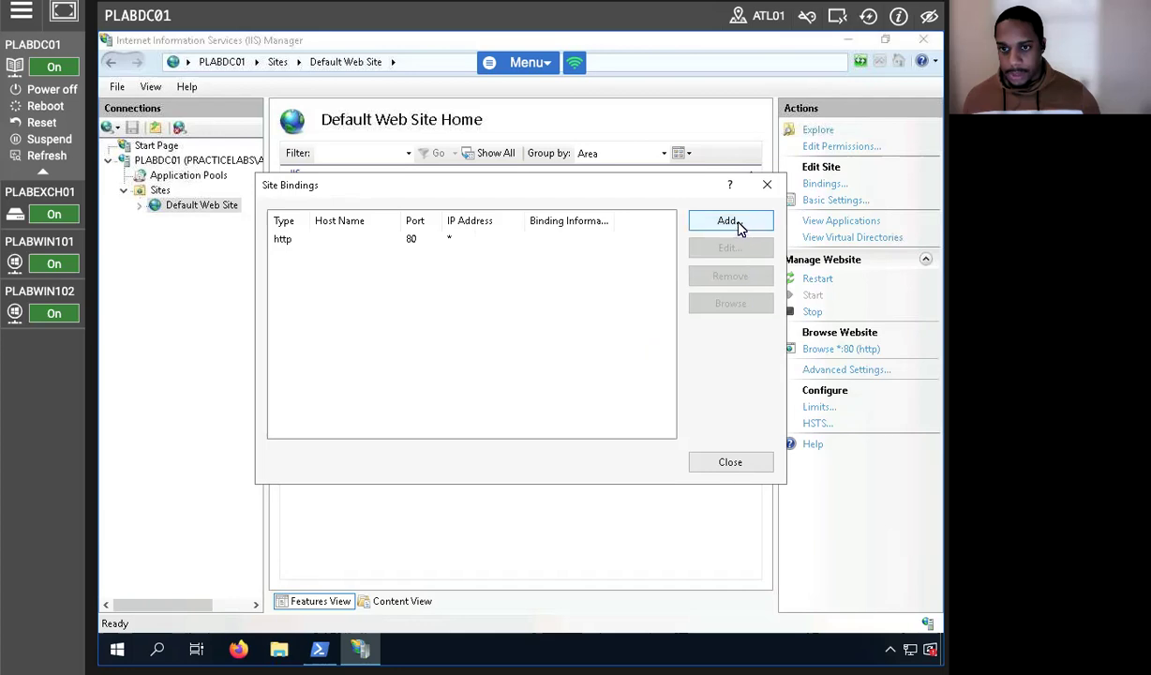
click(735, 223)
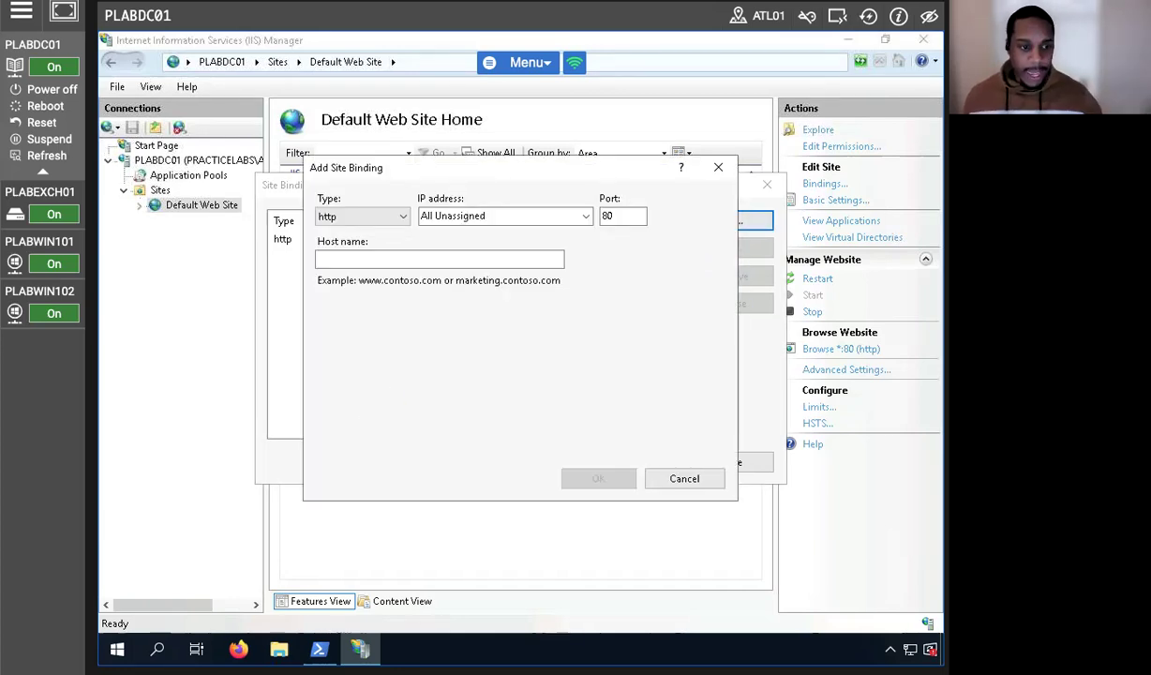
Add an https binding on port 443 using the plabdc01 web certificate.
click(337, 213)
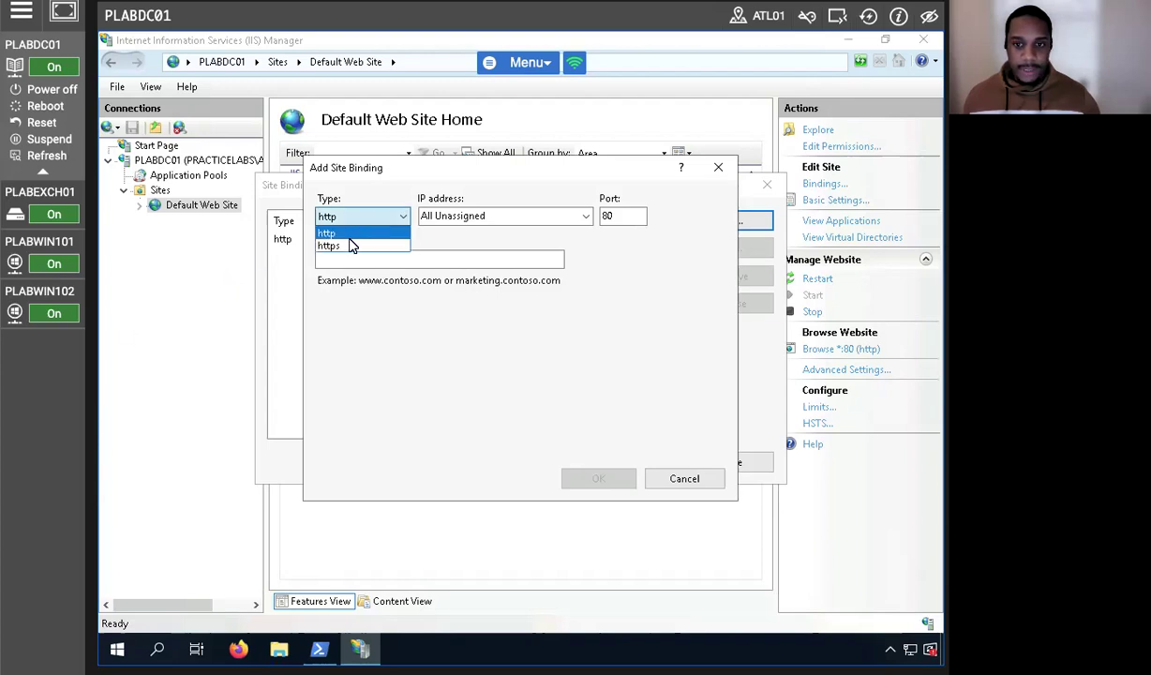
click(348, 246)
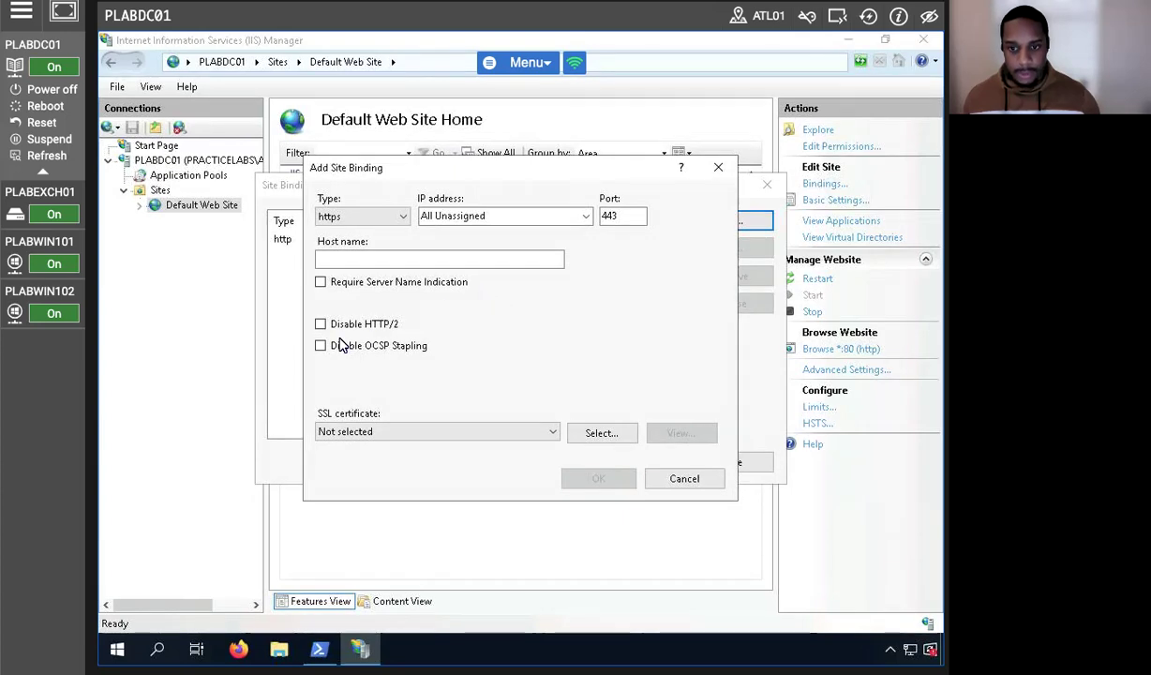
click(354, 431)
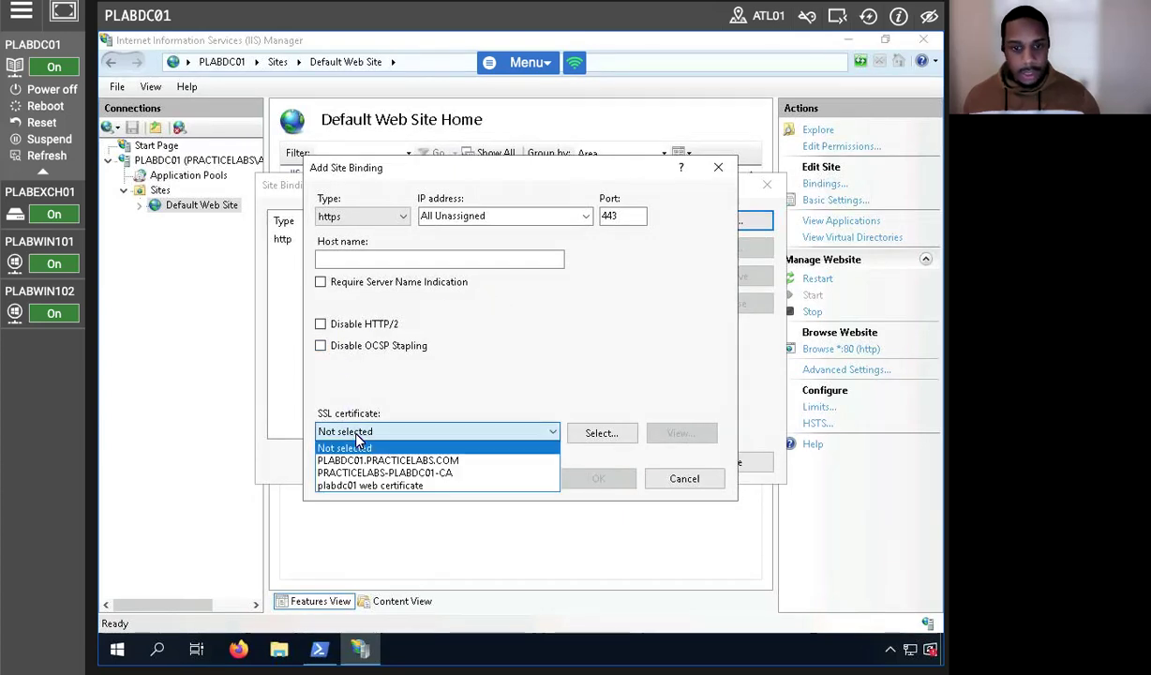
click(465, 484)
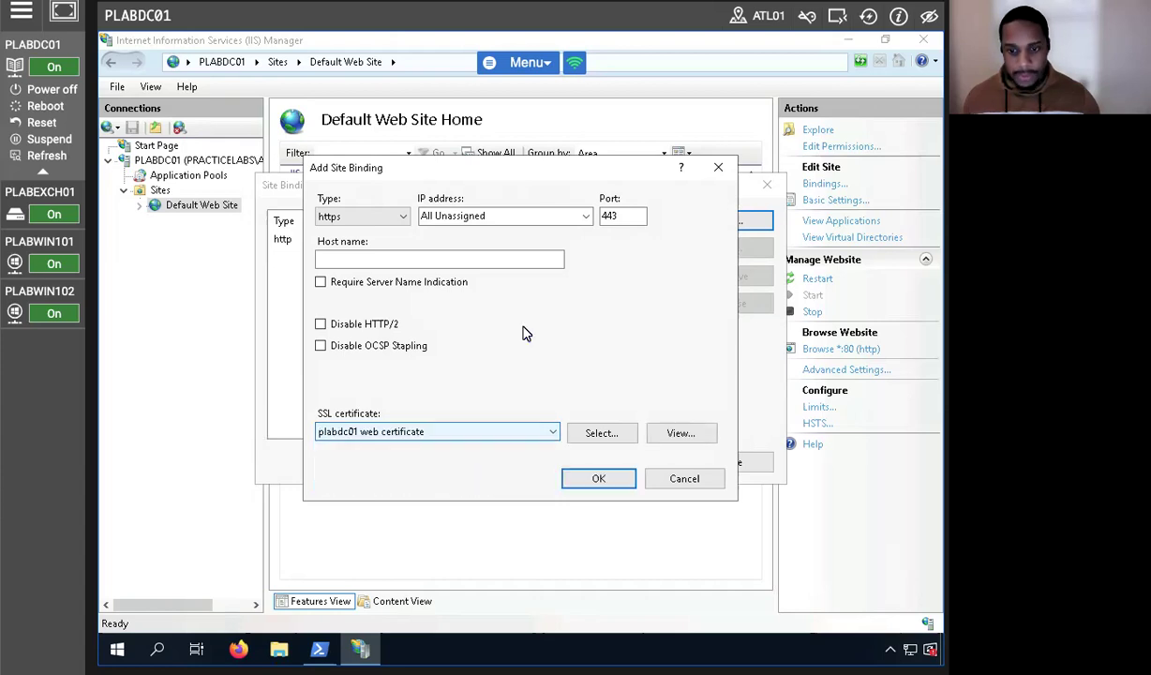
click(600, 477)
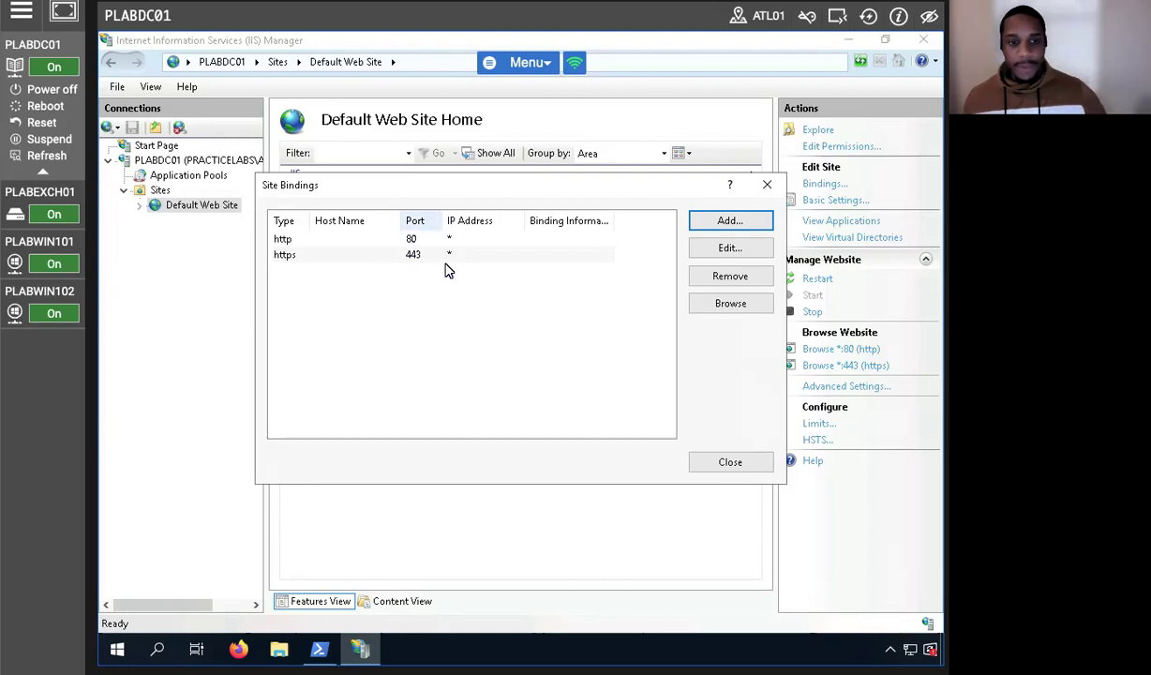
Check the new https binding, close Site Bindings, and minimize IIS Manager.
click(410, 256)
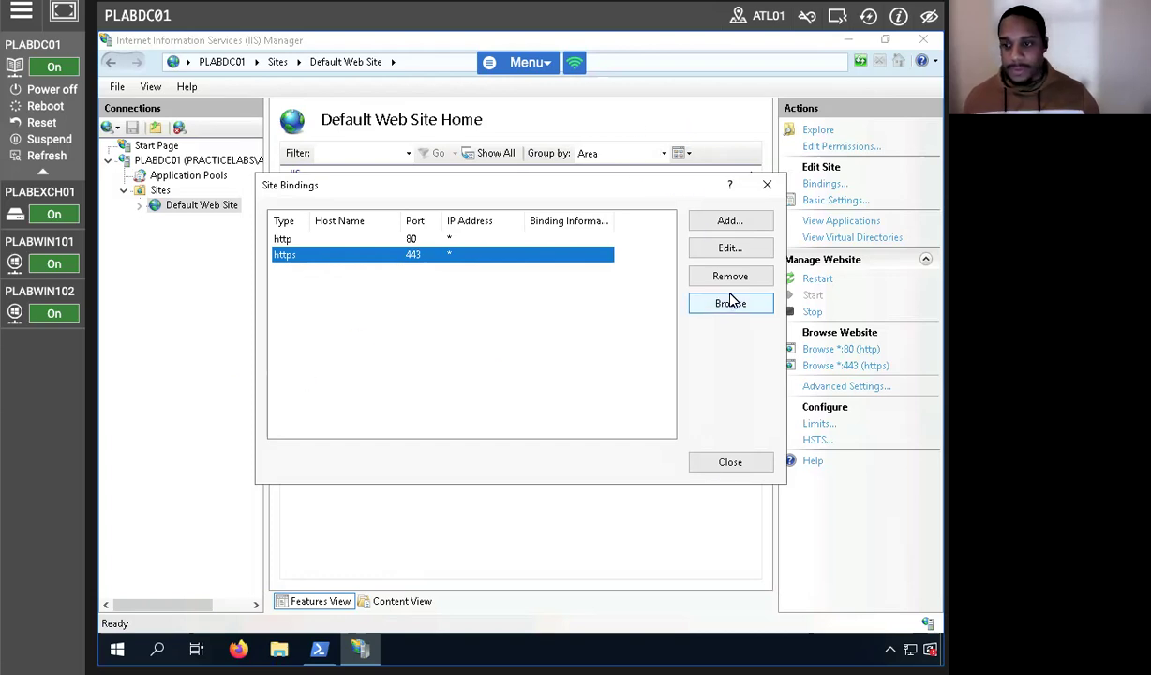
click(717, 462)
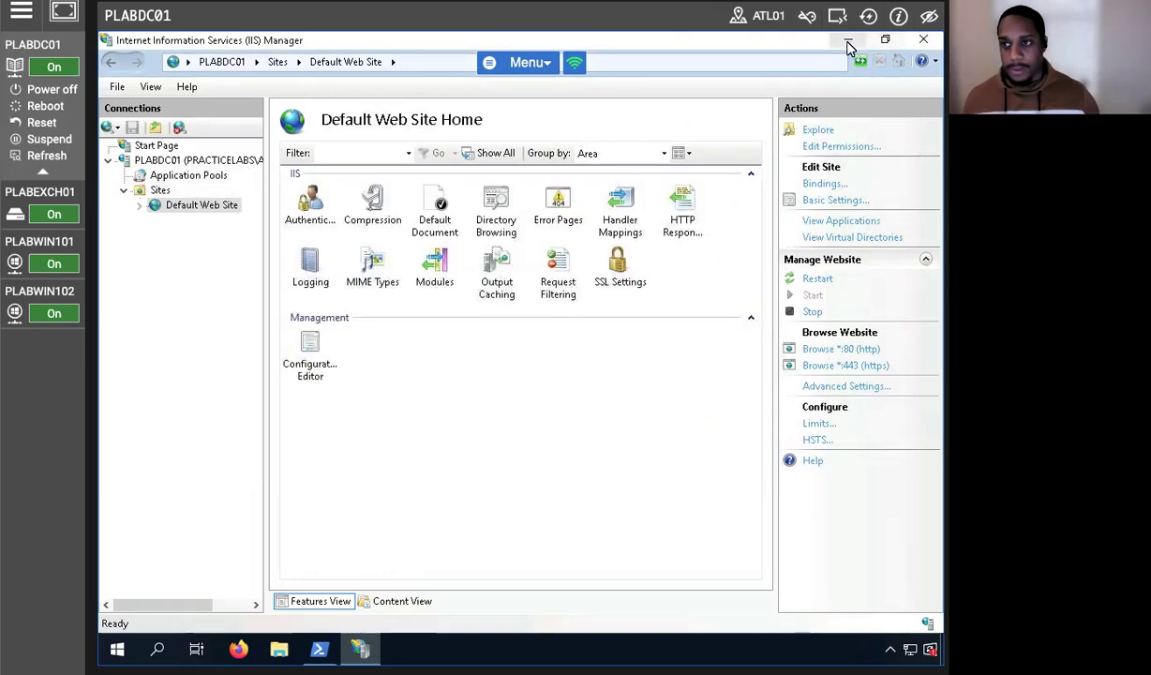
click(847, 42)
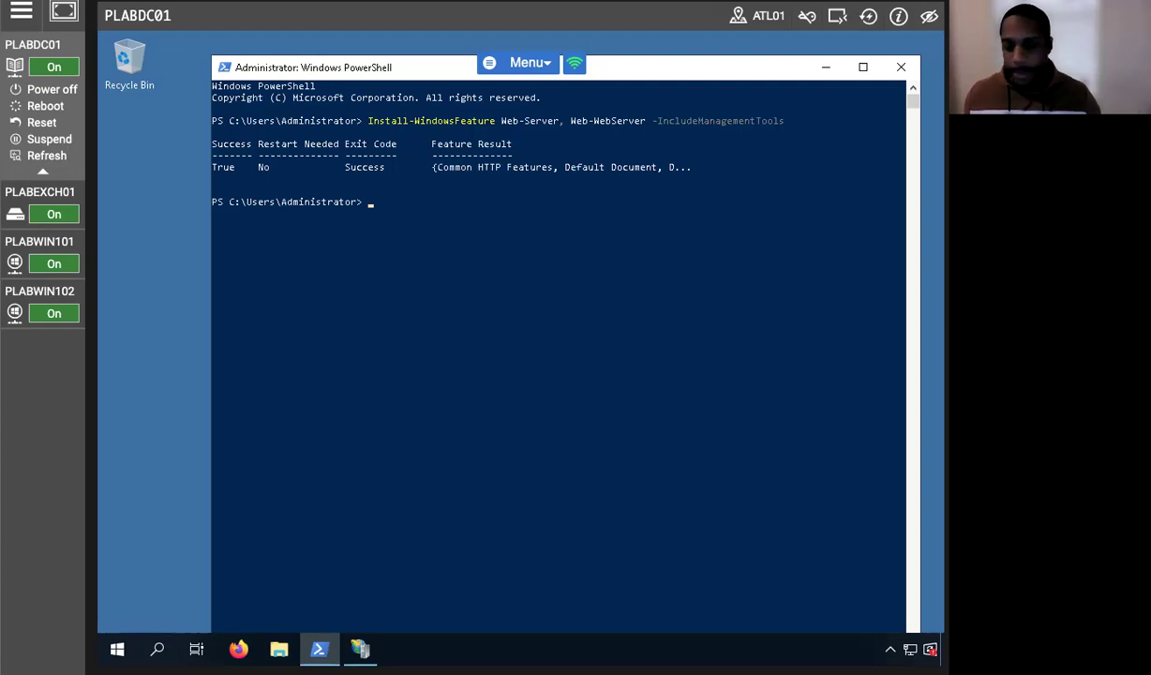
Open Network & Internet settings from the tray network icon and go to Windows Firewall.
click(889, 648)
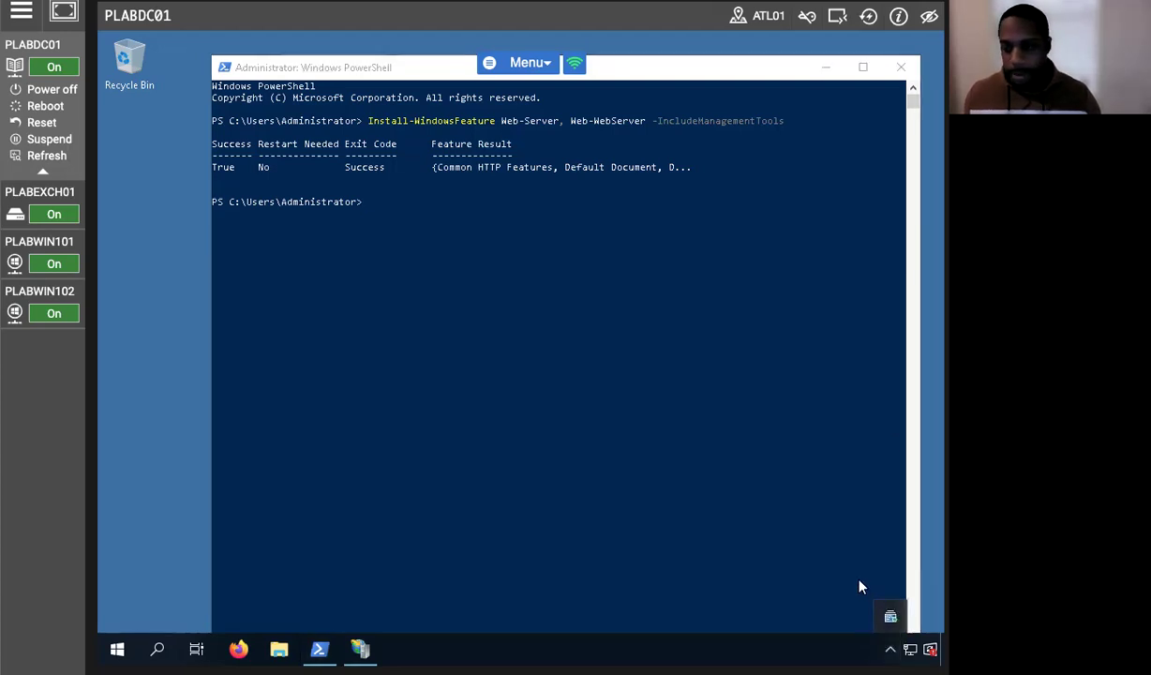
right_click(888, 651)
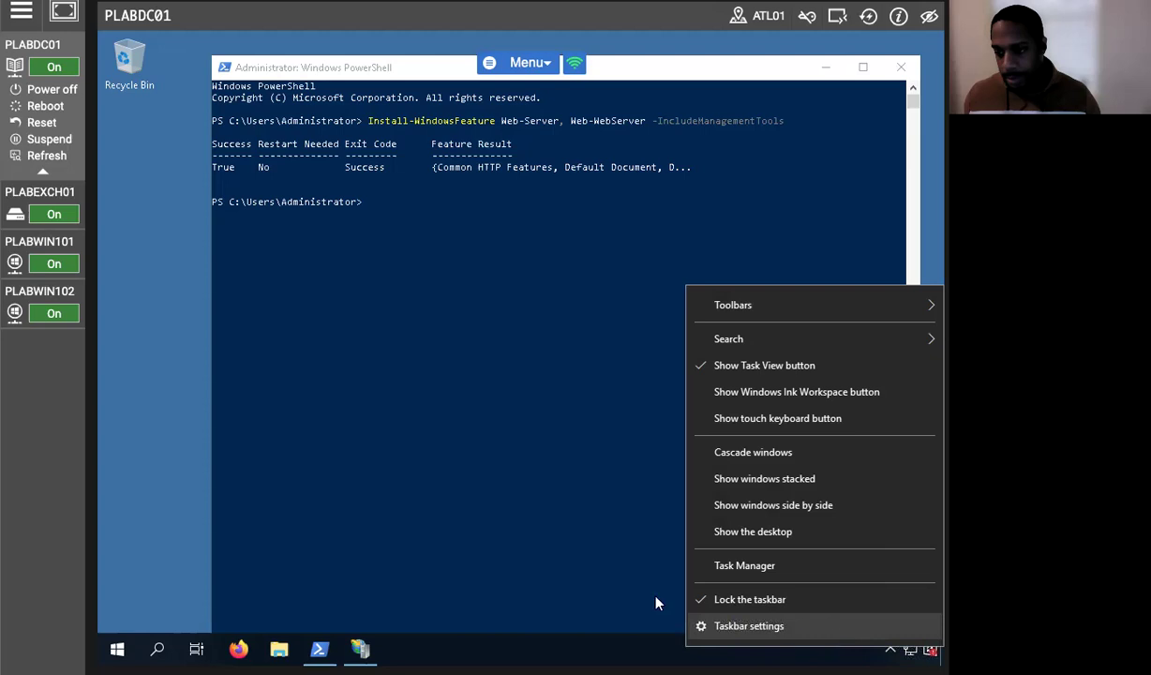
click(626, 573)
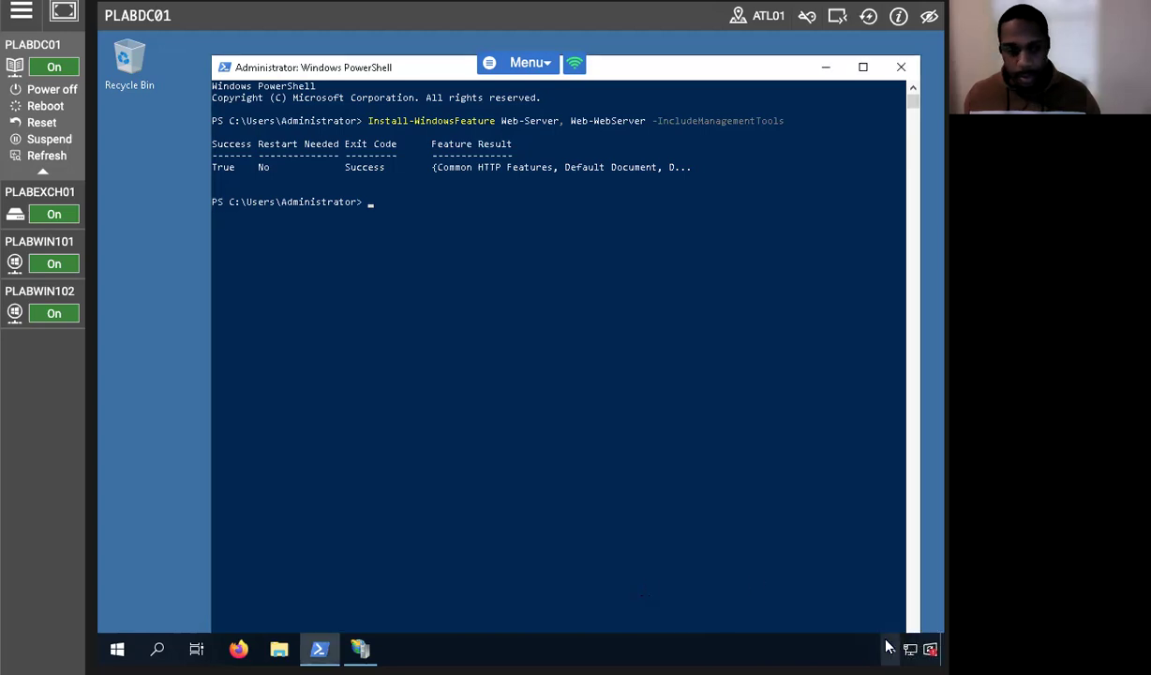
right_click(821, 644)
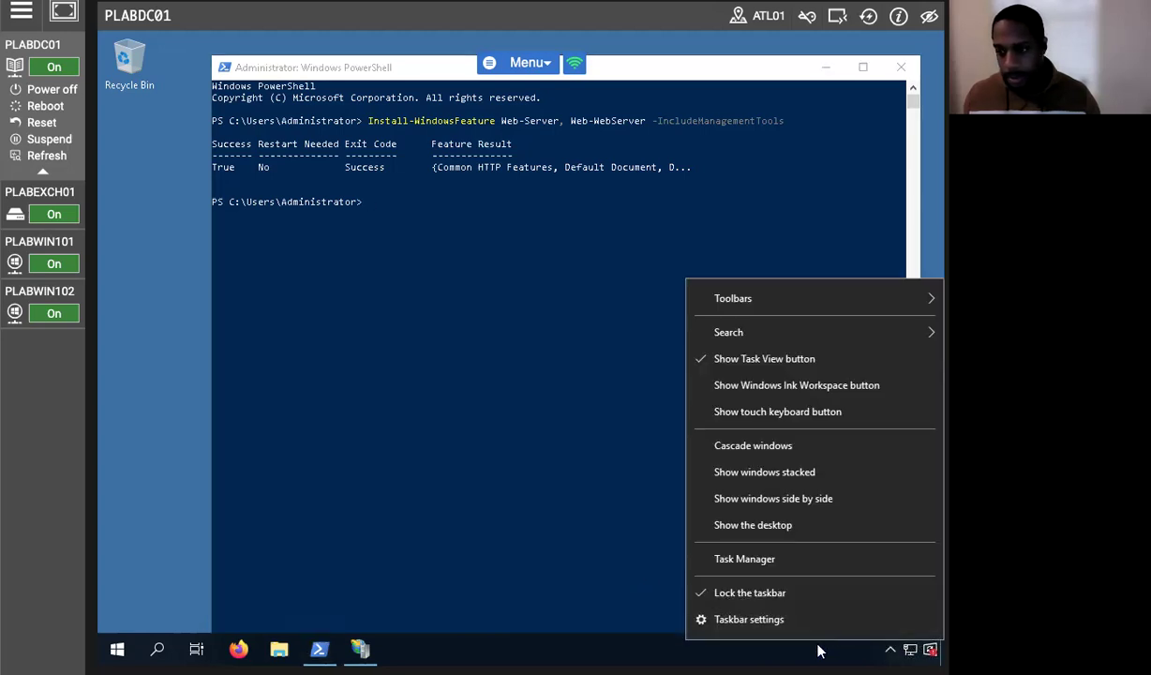
click(829, 648)
click(883, 645)
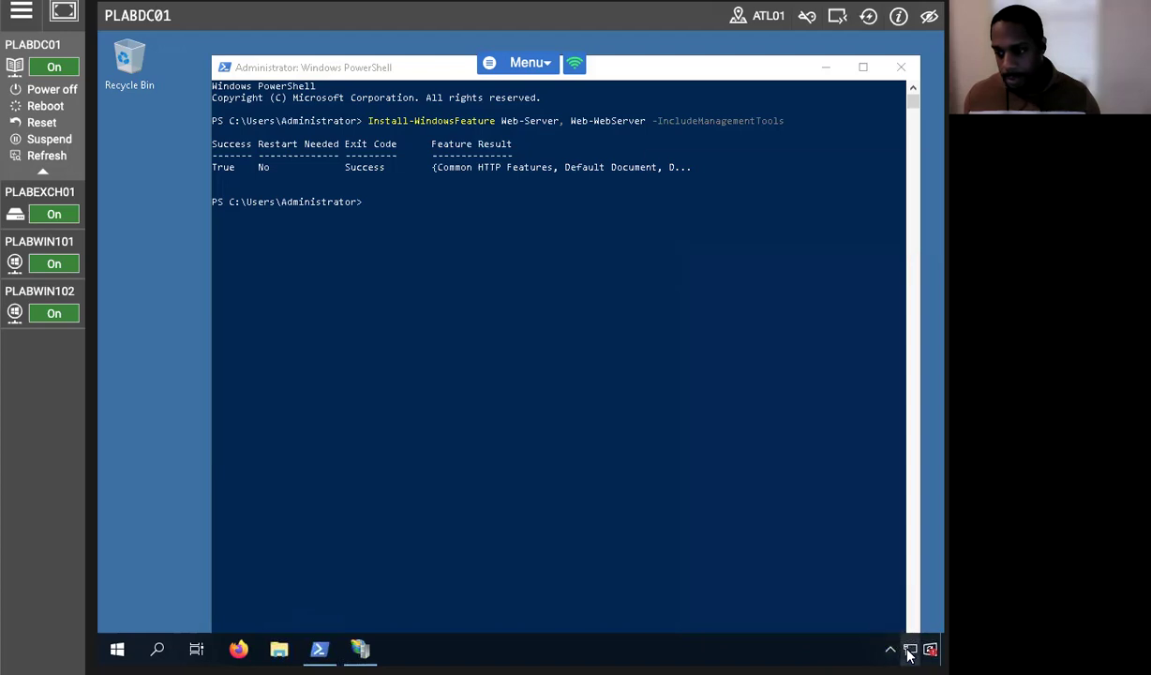
right_click(909, 650)
click(803, 621)
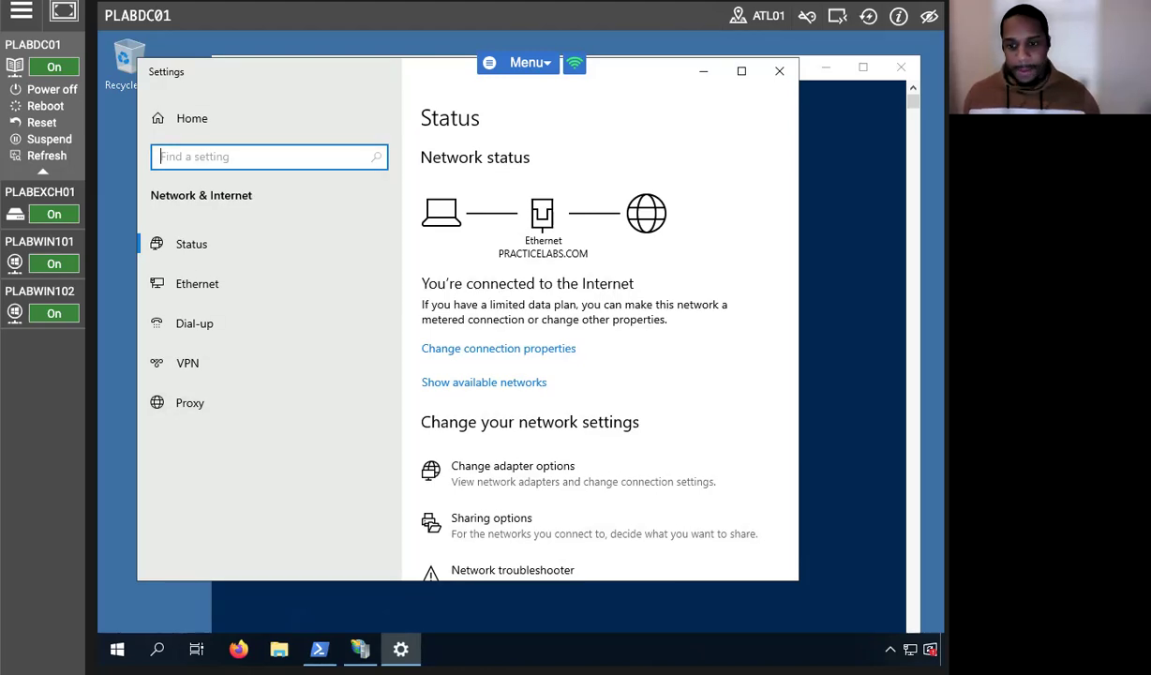
scroll(619, 512, down, 3)
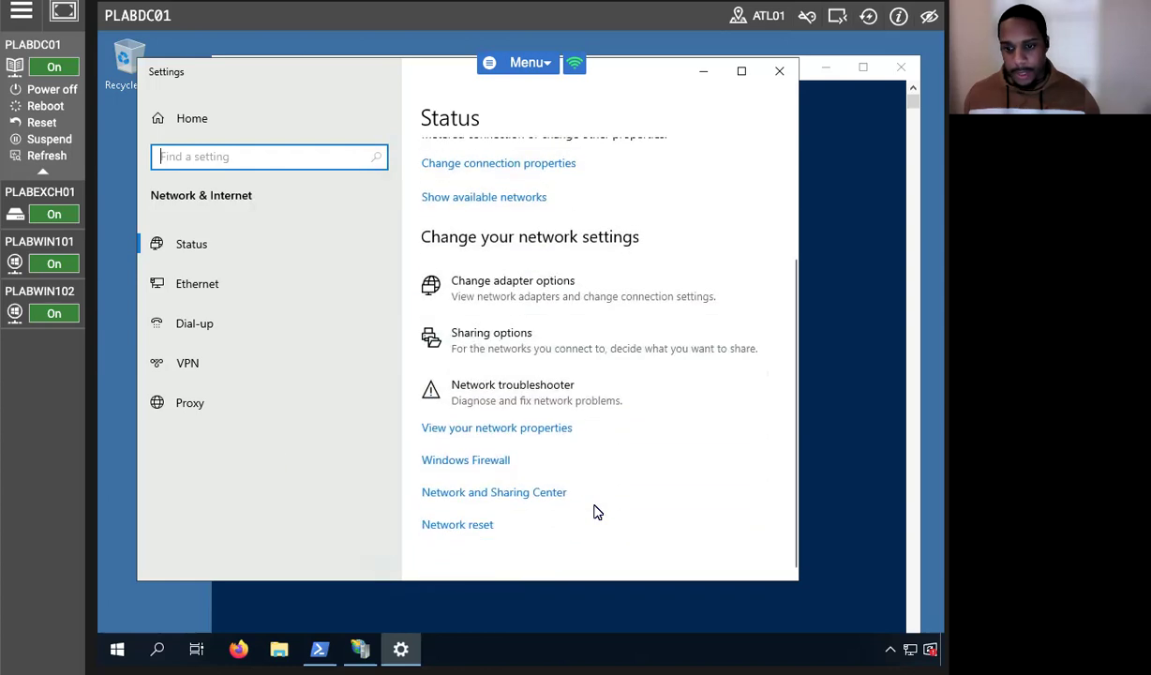
click(478, 466)
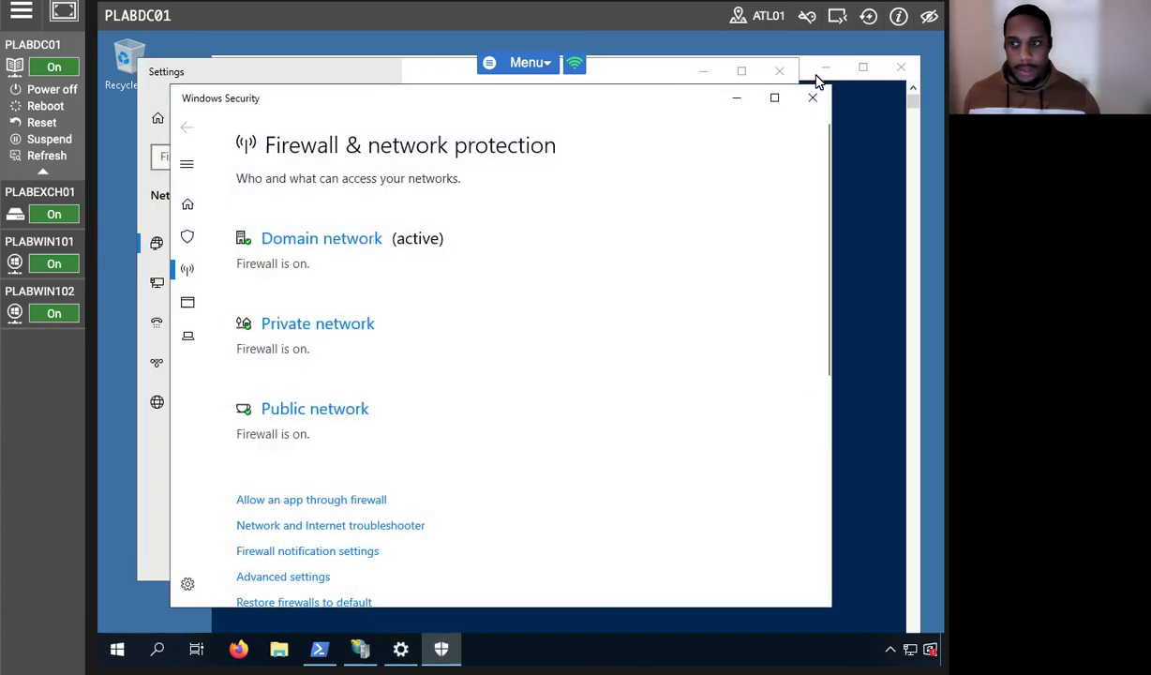
Open the firewall's allowed apps list and scroll to World Wide Web Services (HTTP).
click(772, 99)
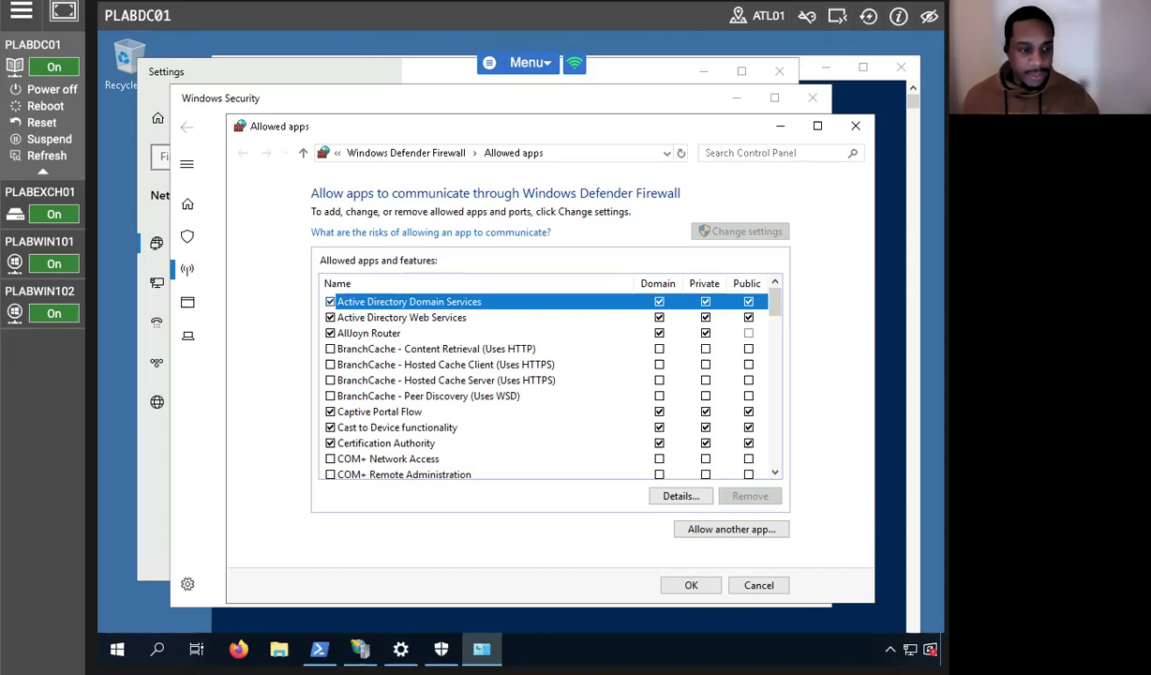
click(14, 262)
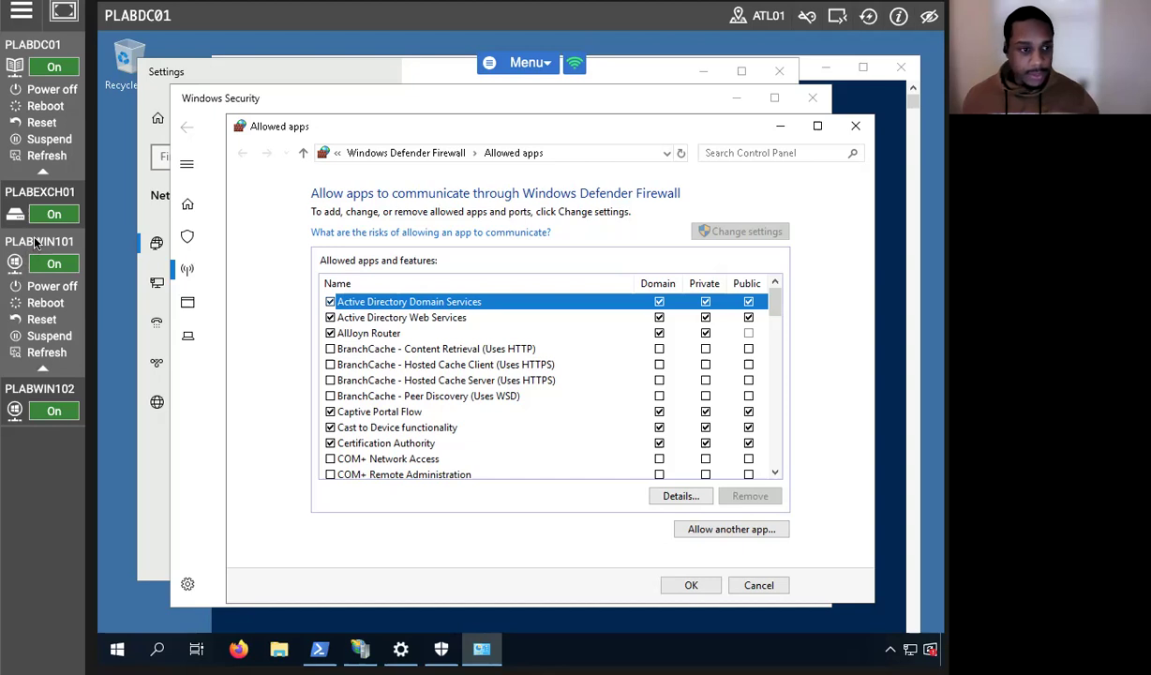
click(37, 241)
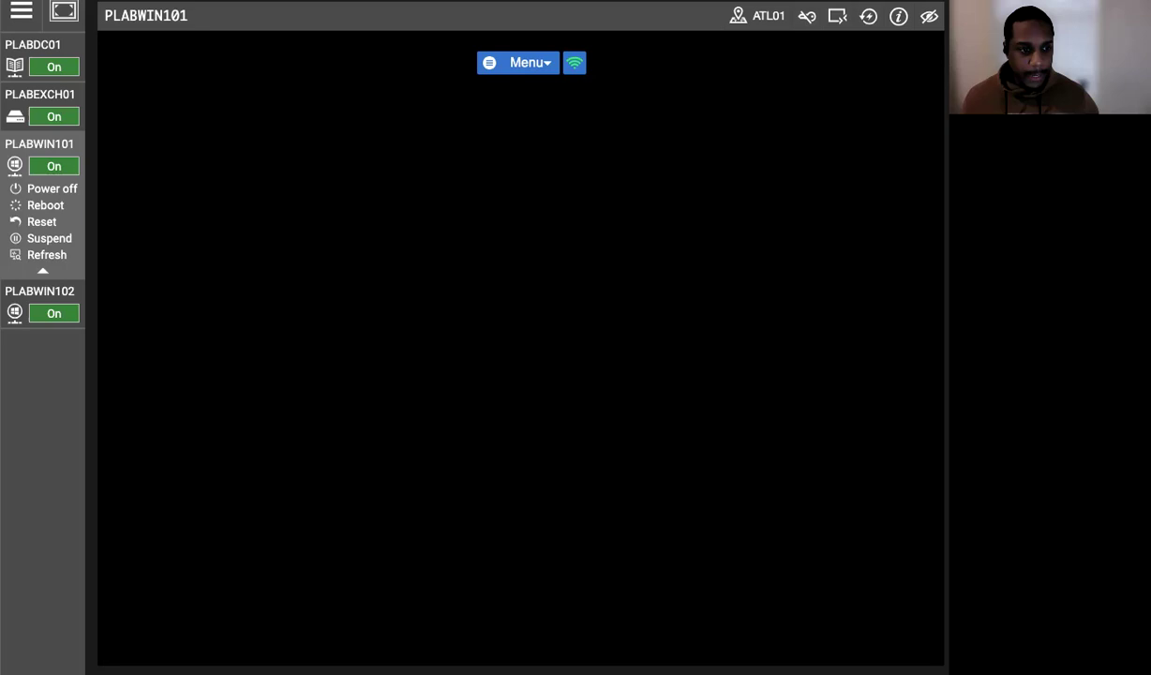
click(38, 49)
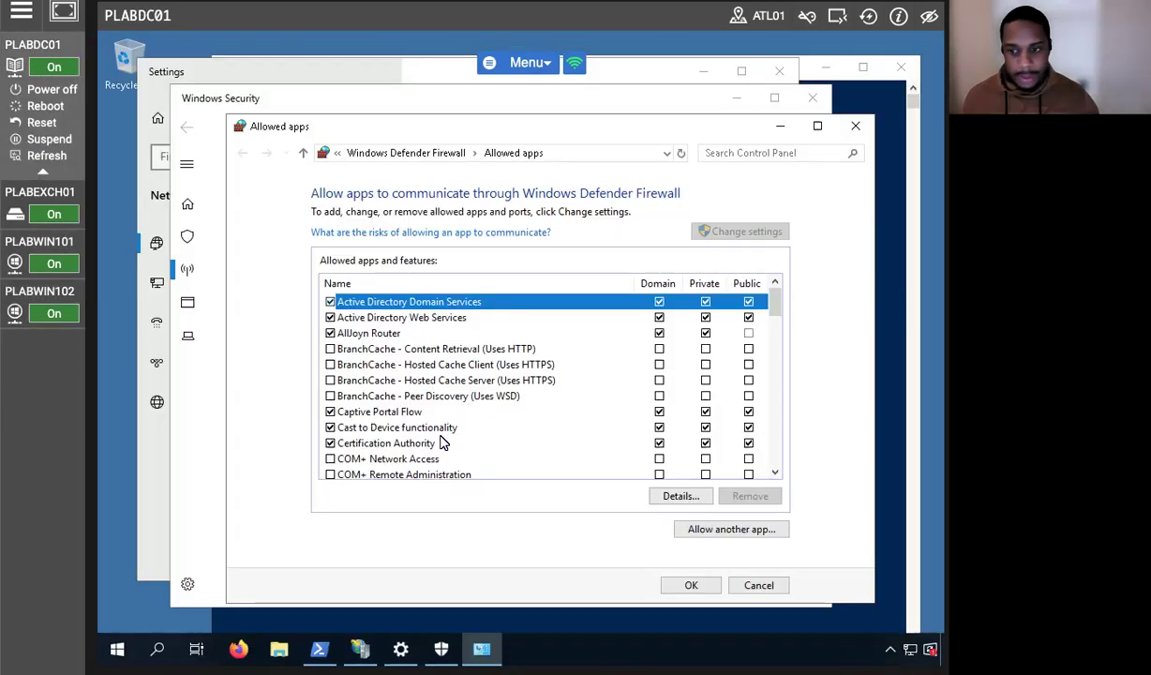
scroll(448, 423, down, 8)
scroll(448, 423, down, 12)
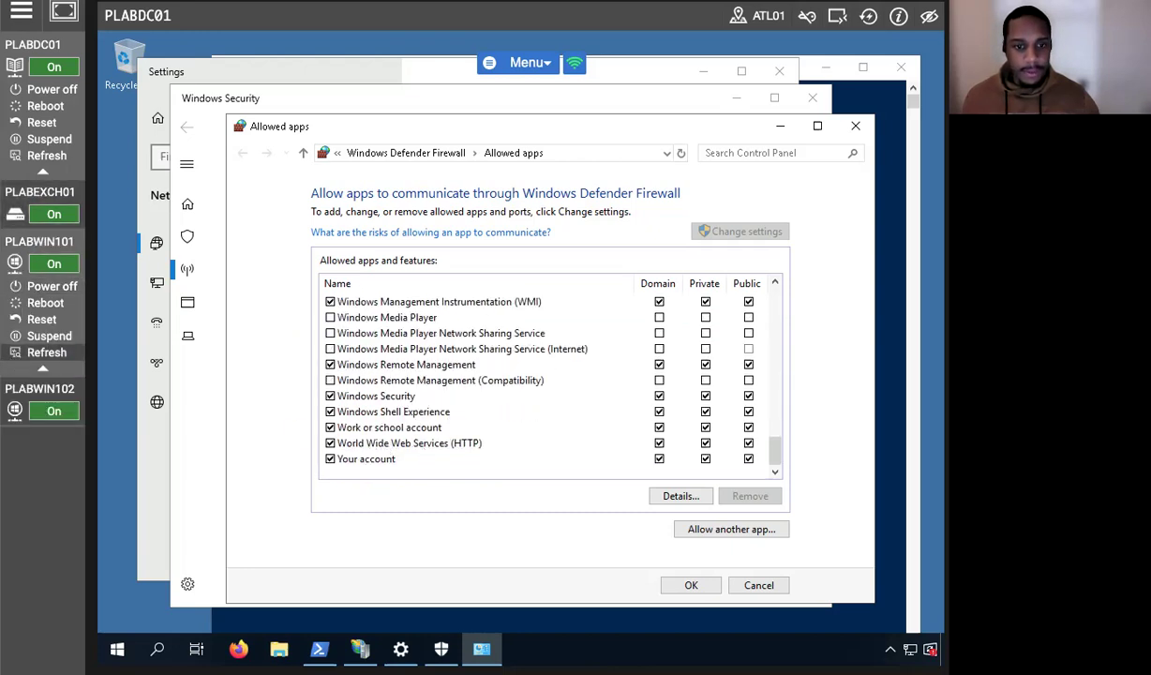
On PLABWIN101, launch an administrator Windows PowerShell console from the taskbar search.
click(36, 223)
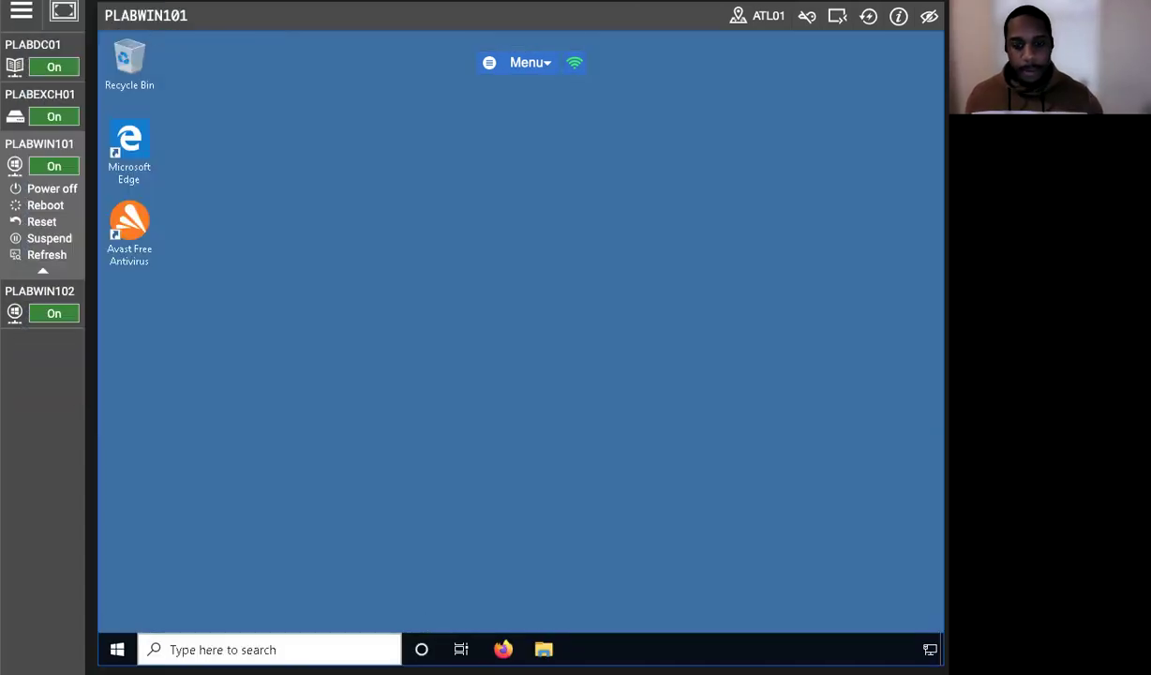
click(263, 651)
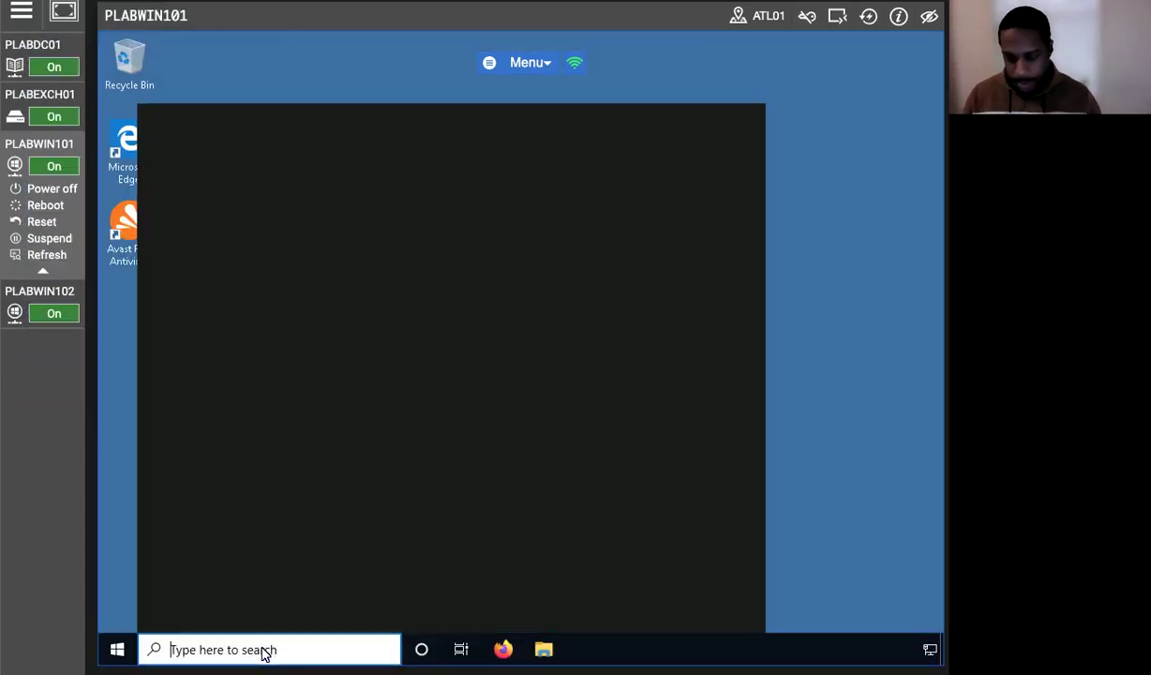
text(Powershell)
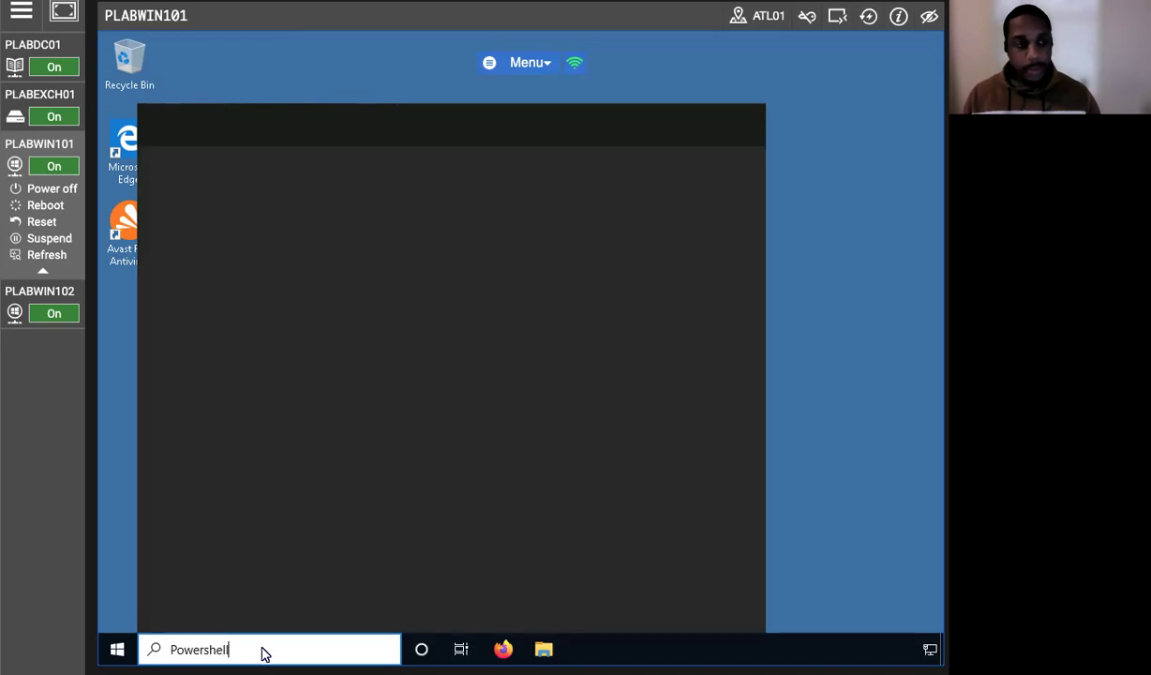
key(Return)
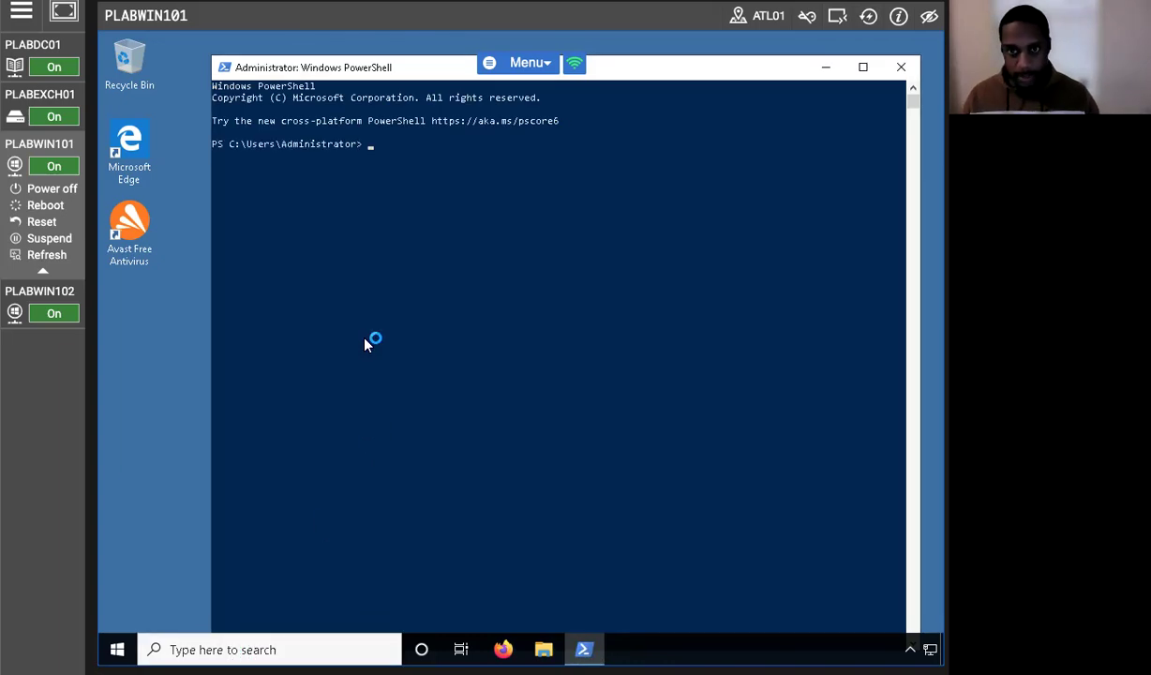
Run Test-NetConnection -ComputerName PLABDC01 -Port 80 in PowerShell.
text(Test)
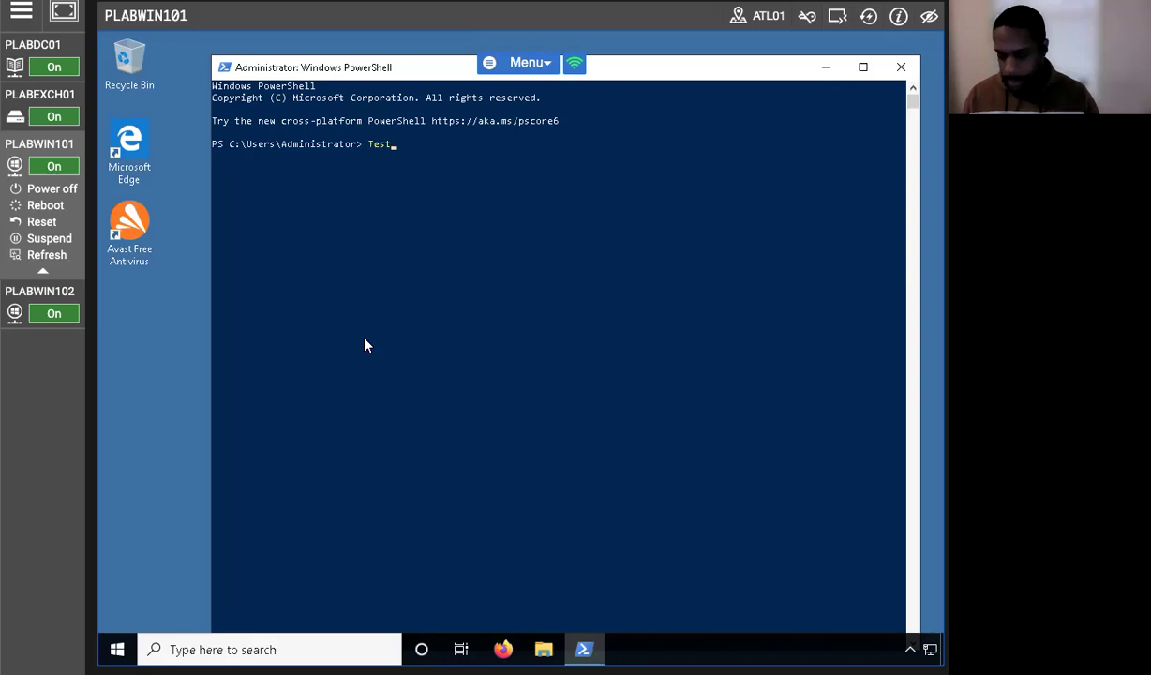
text(-NetConnction)
key(BackSpace)
key(BackSpace)
key(BackSpace)
key(BackSpace)
key(BackSpace)
text(ction)
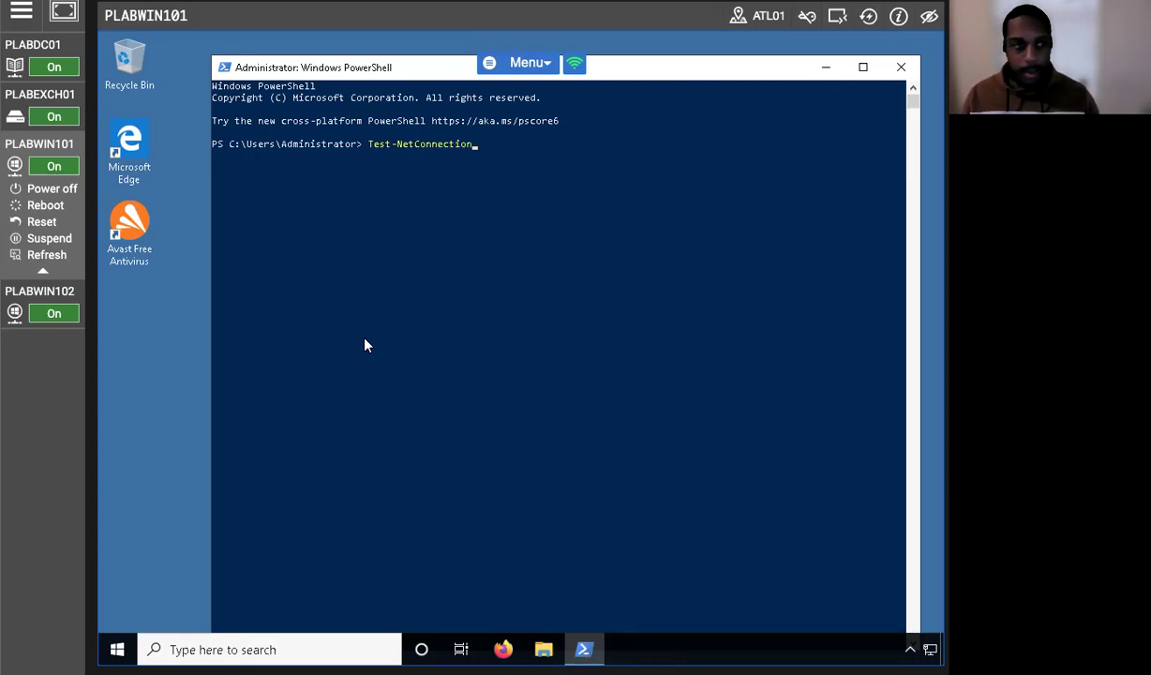
text( -Computername)
key(BackSpace)
key(BackSpace)
key(BackSpace)
key(BackSpace)
text(Name)
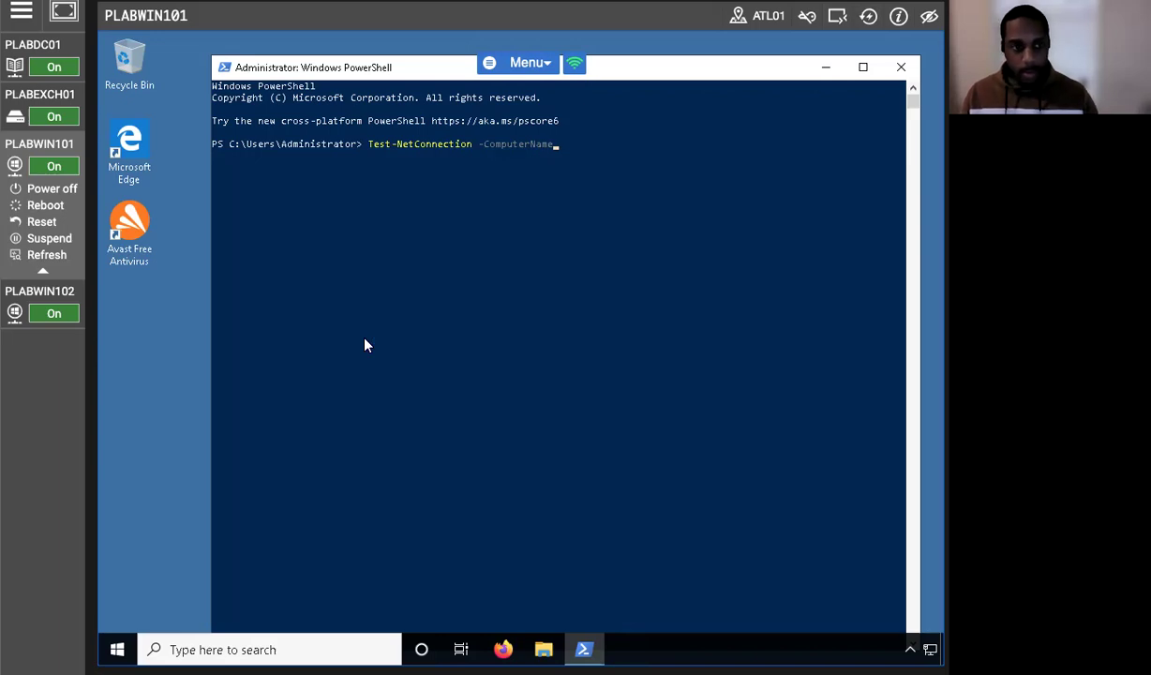
text( PLABDC01 -Port 80)
key(Return)
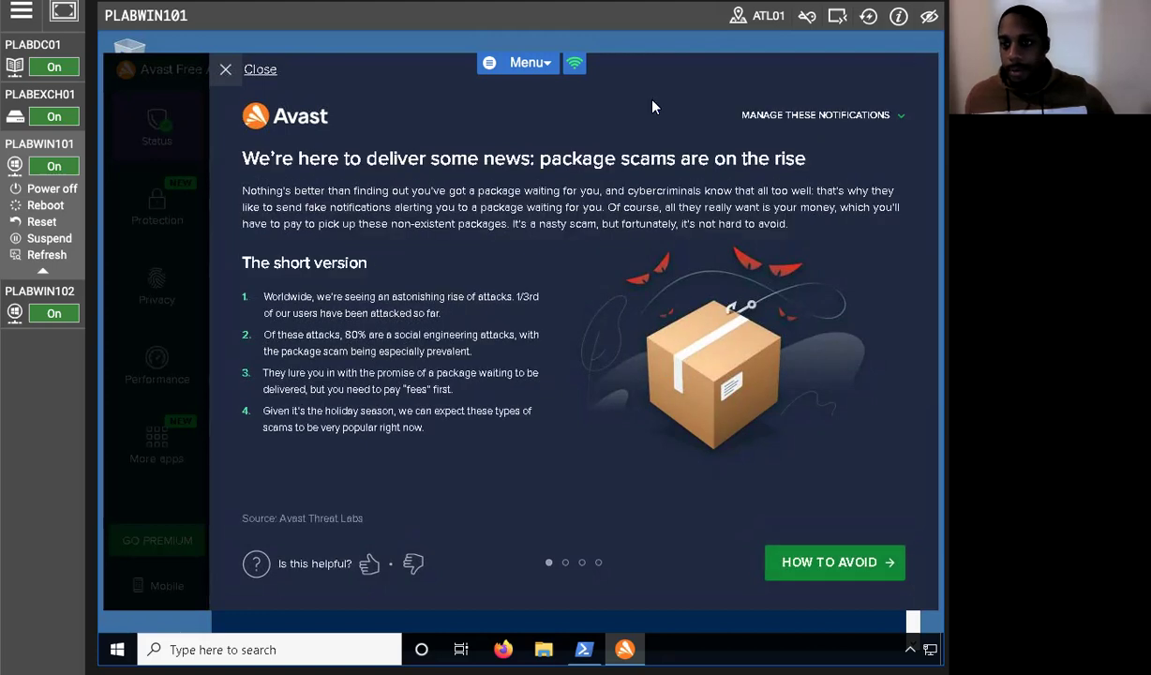
Dismiss the Avast popups and rerun the PLABDC01 connection test on port 443.
click(253, 69)
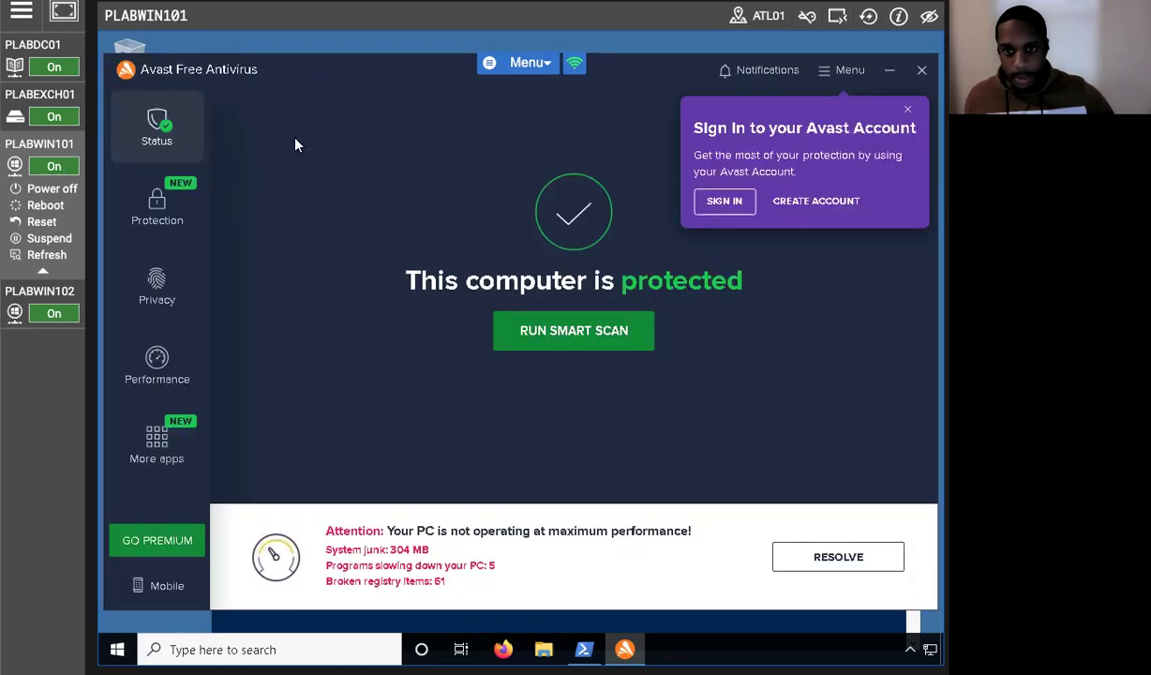
click(916, 69)
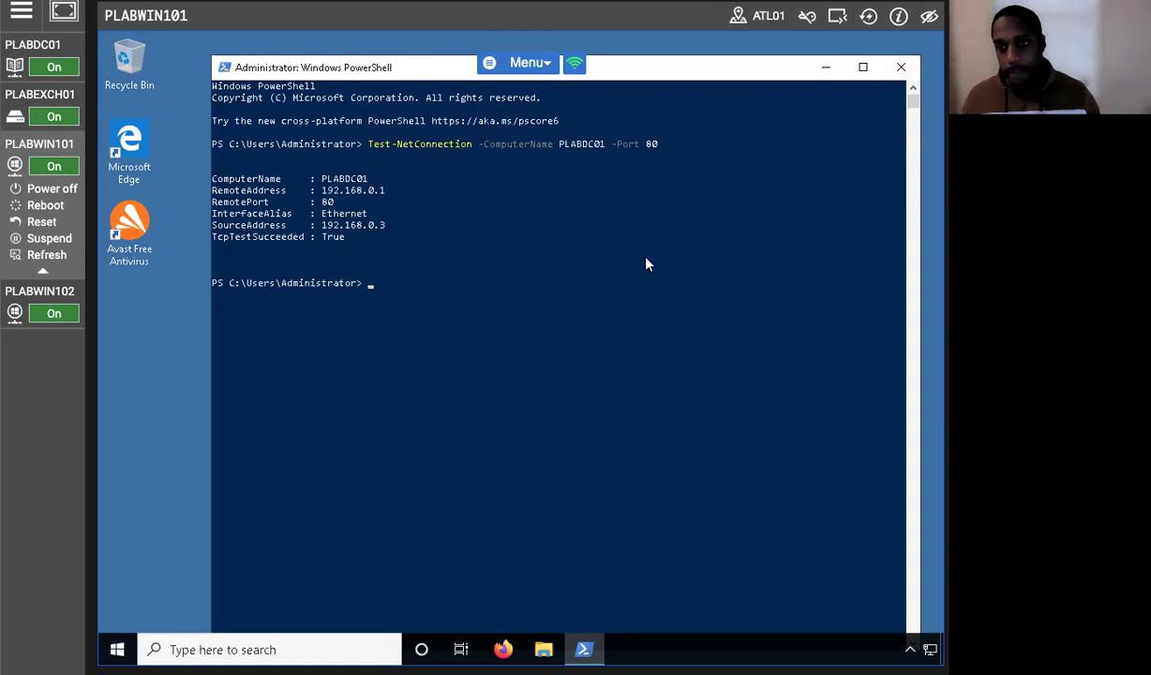
key(Up)
key(BackSpace)
key(BackSpace)
text(443)
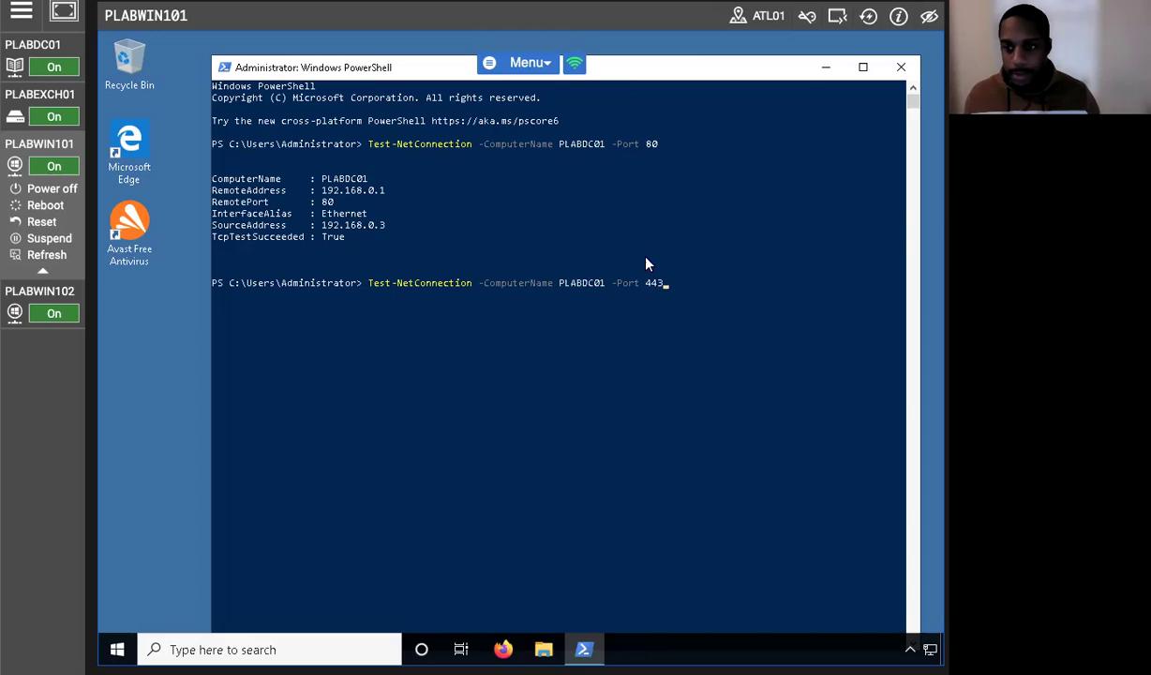
key(Return)
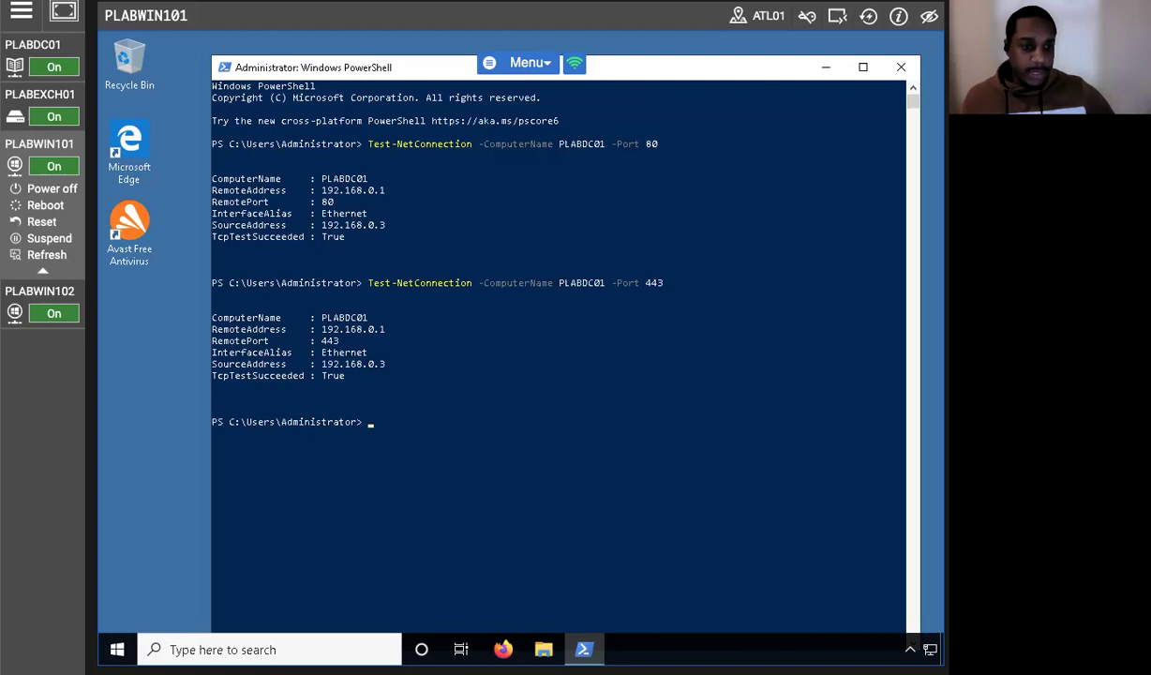
On PLABDC01, remove World Wide Web Services HTTPS and HTTP from the firewall's allowed apps, then return to PLABWIN101.
click(33, 47)
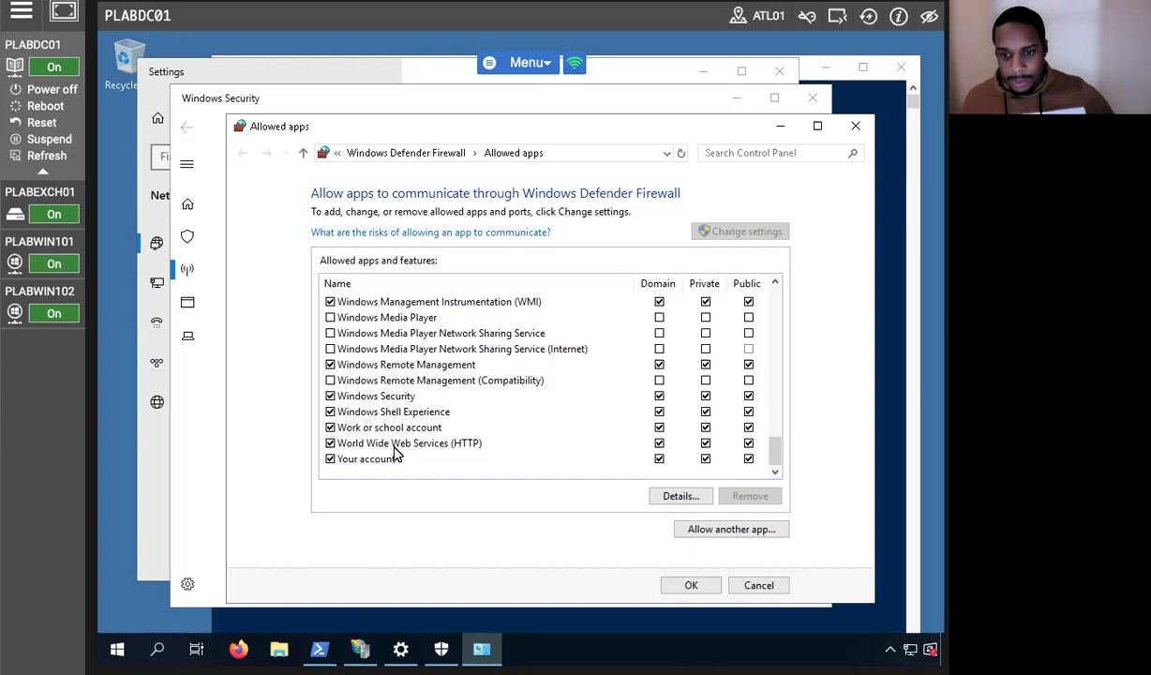
drag(783, 450, 775, 406)
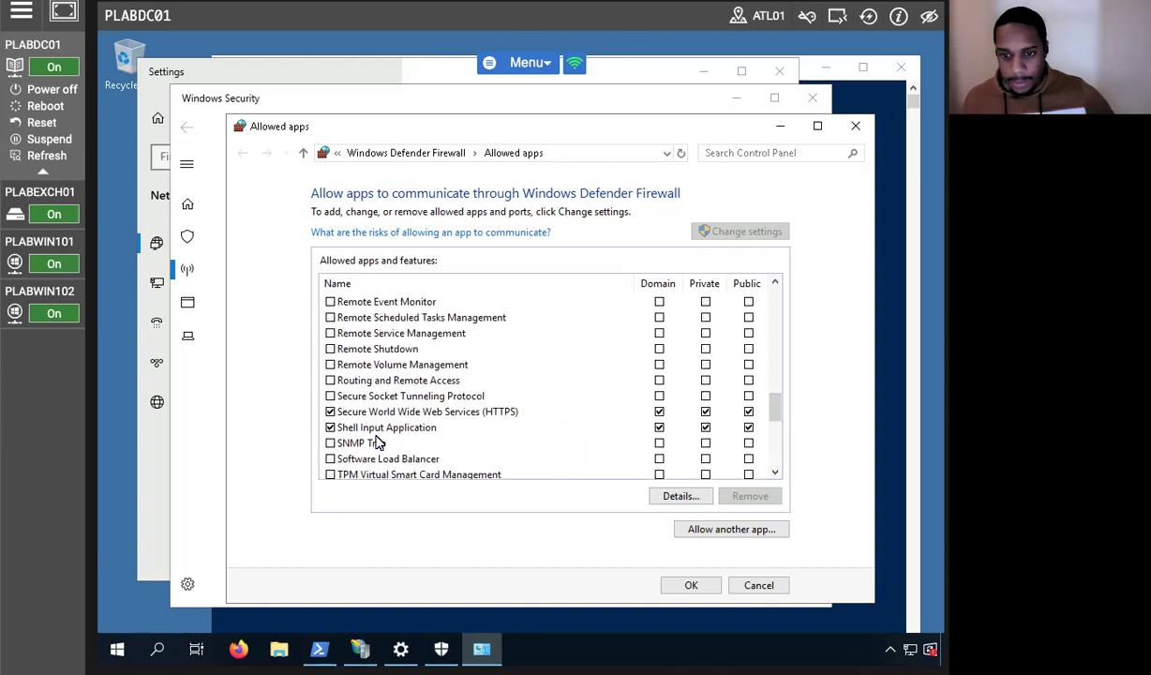
click(329, 411)
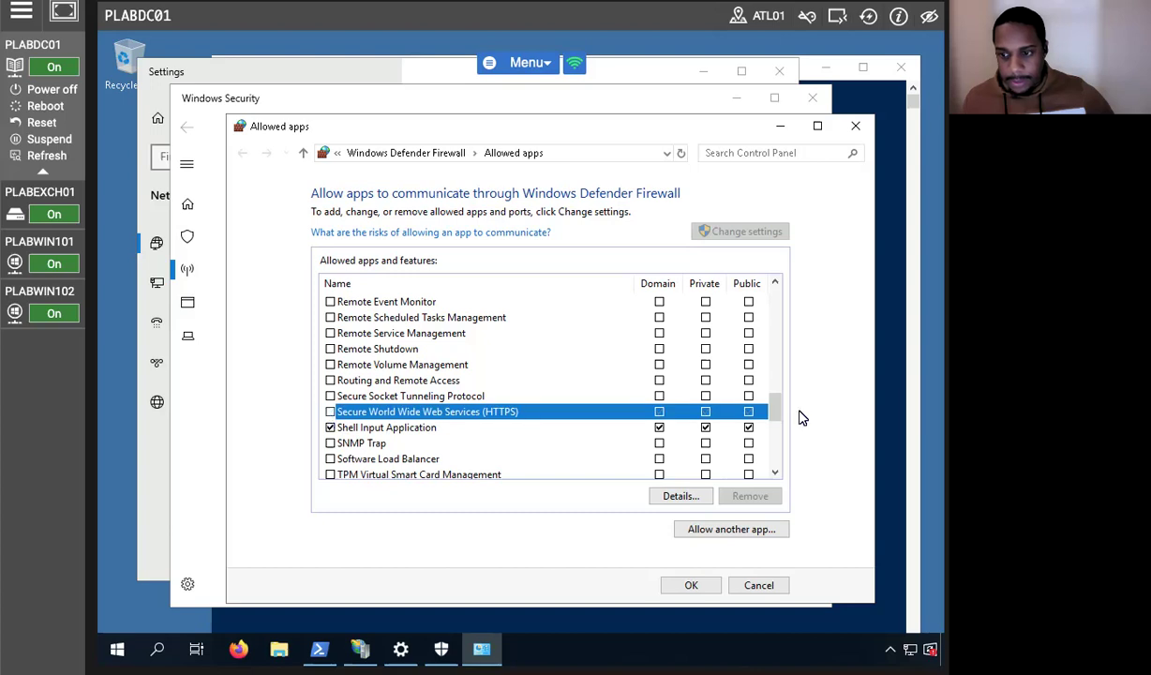
drag(771, 410, 774, 459)
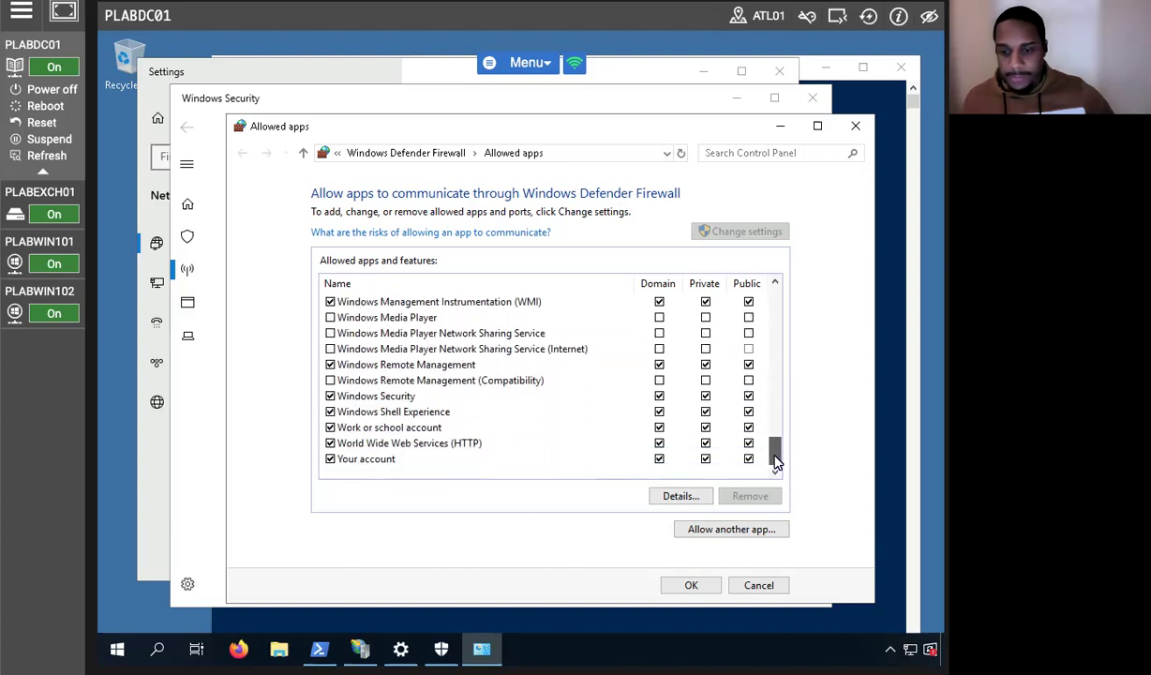
click(330, 443)
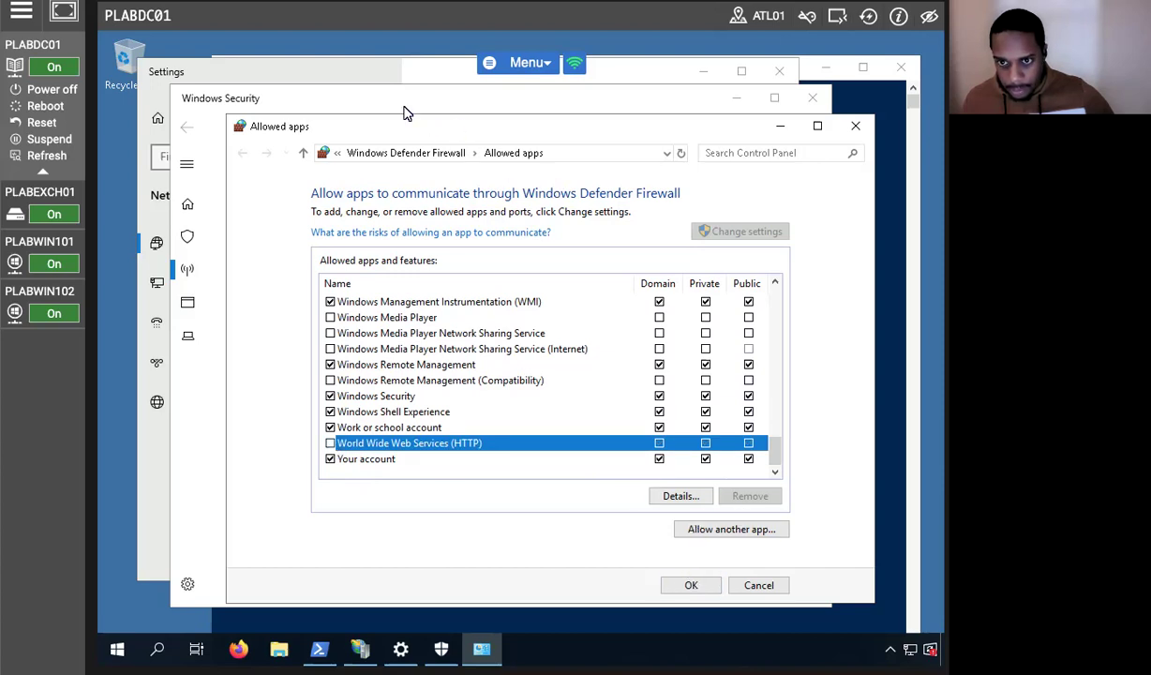
drag(406, 121, 322, 85)
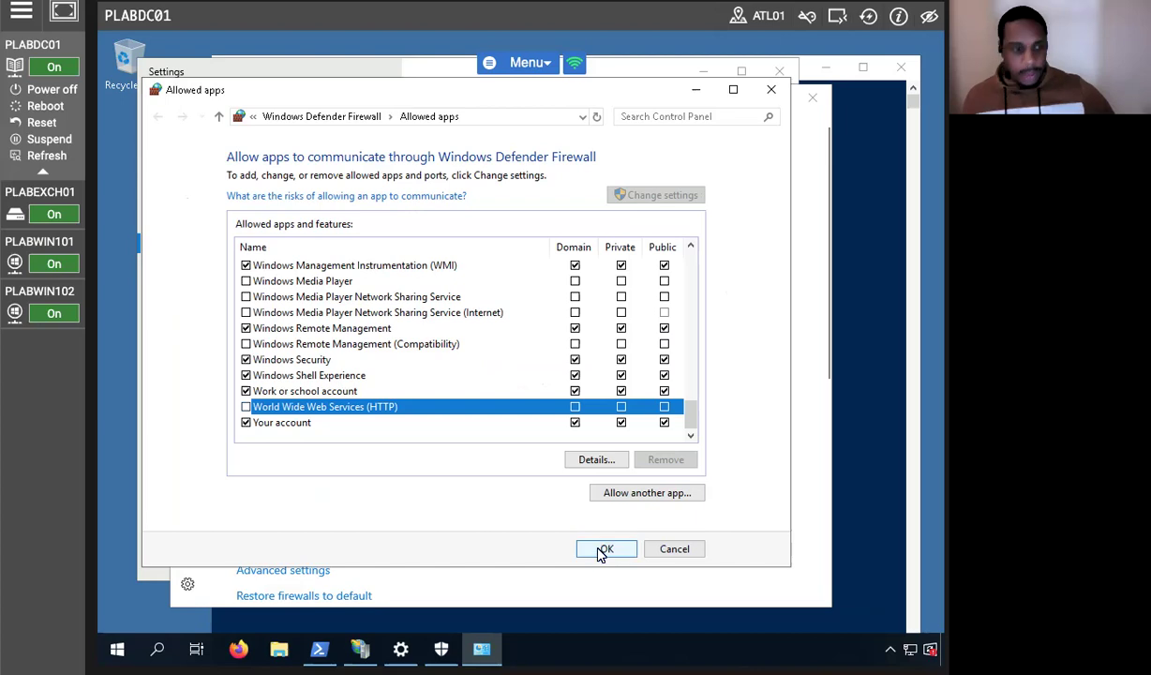
click(604, 549)
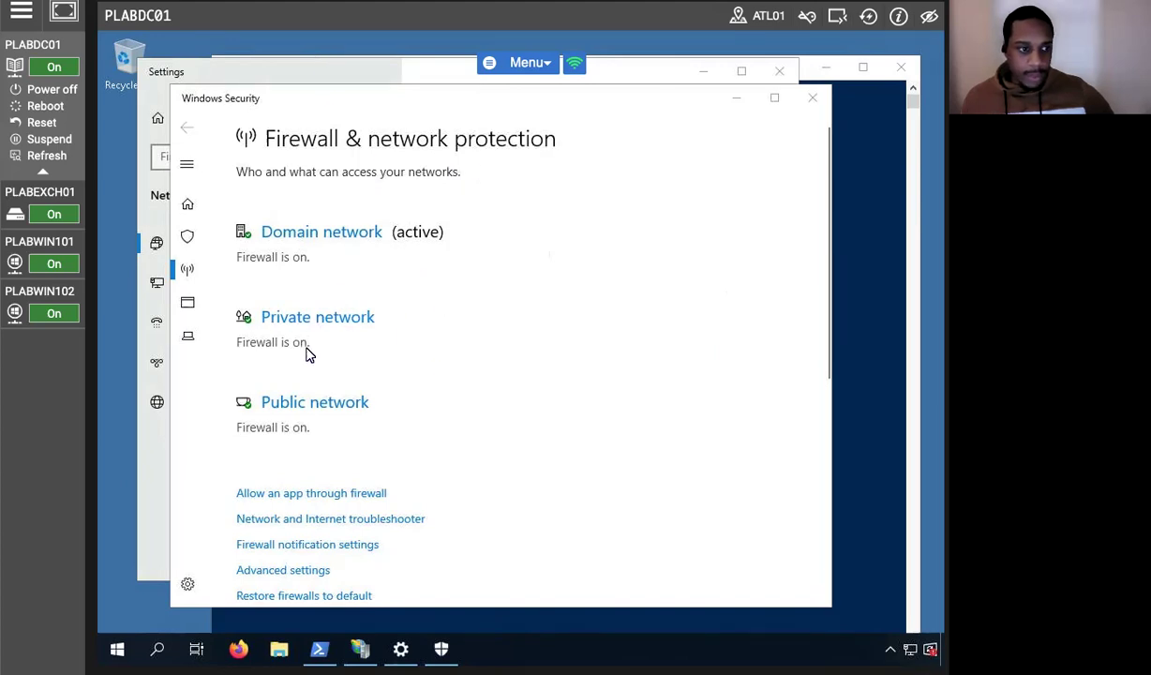
click(26, 241)
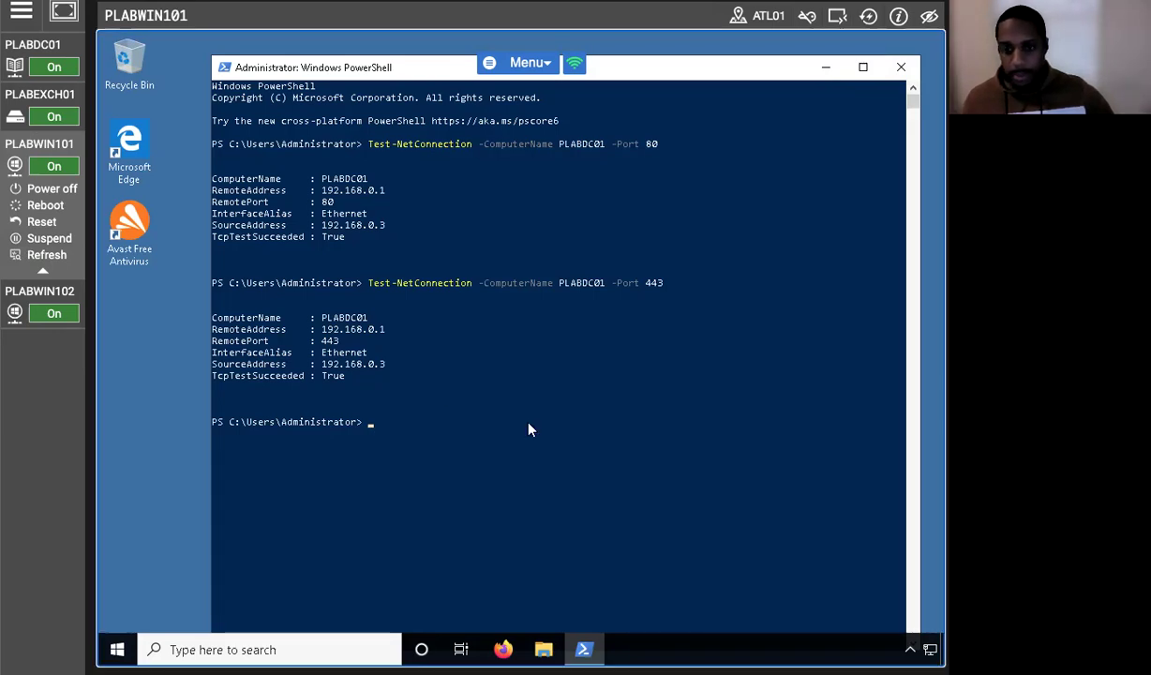
Rerun the port 80 Test-NetConnection to PLABDC01, which now fails.
click(368, 427)
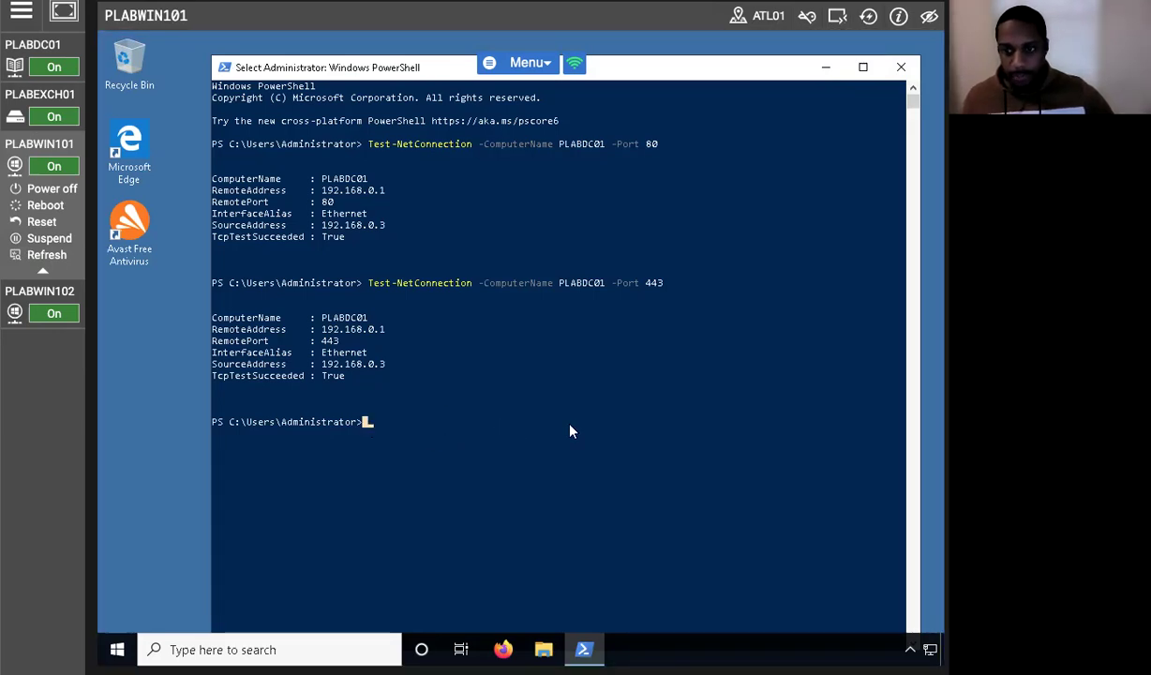
key(Up)
key(Up)
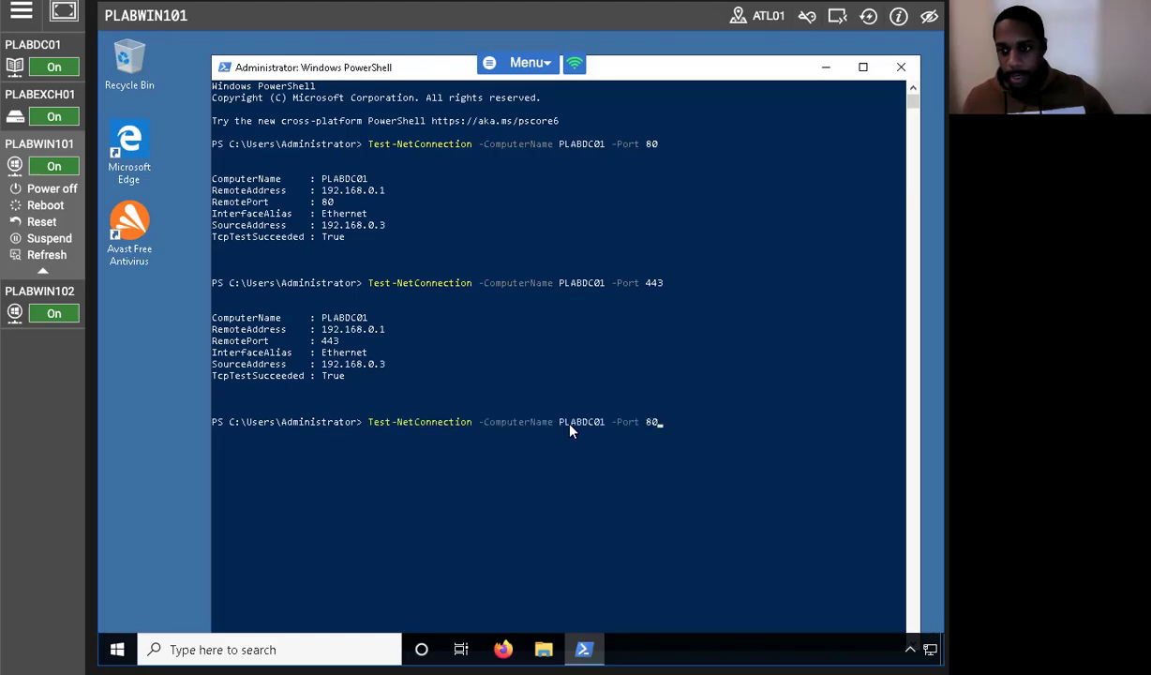
key(Return)
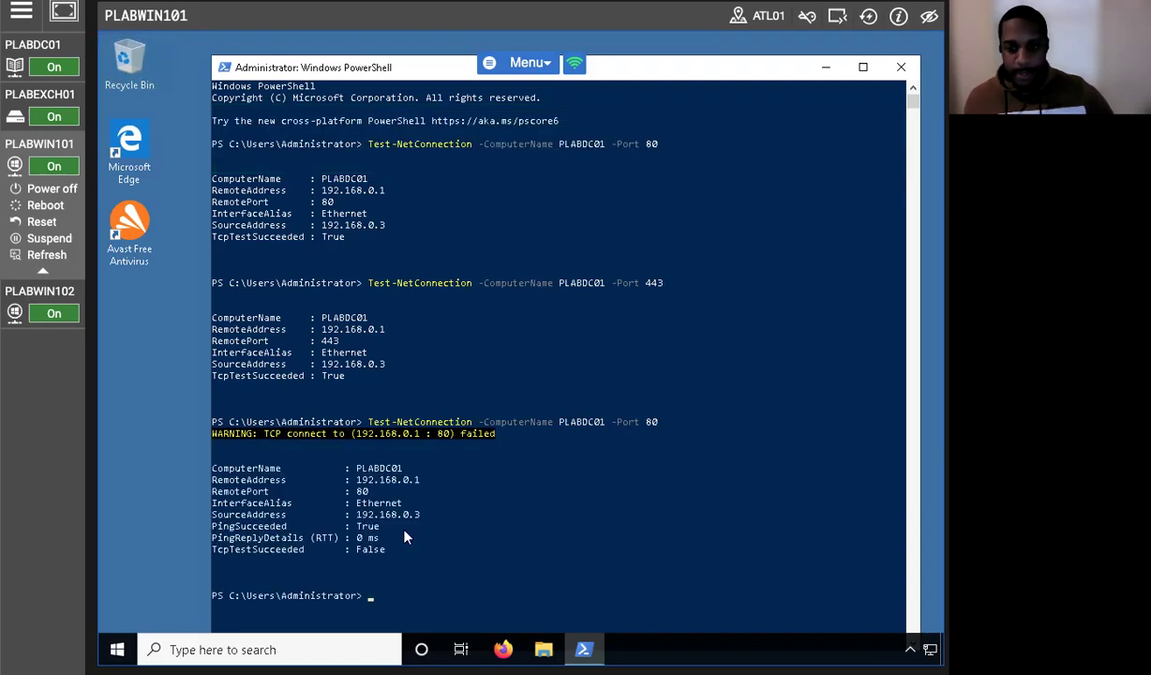
scroll(376, 551, down, 2)
Rerun the port 443 Test-NetConnection to PLABDC01 and review the failed result.
key(Up)
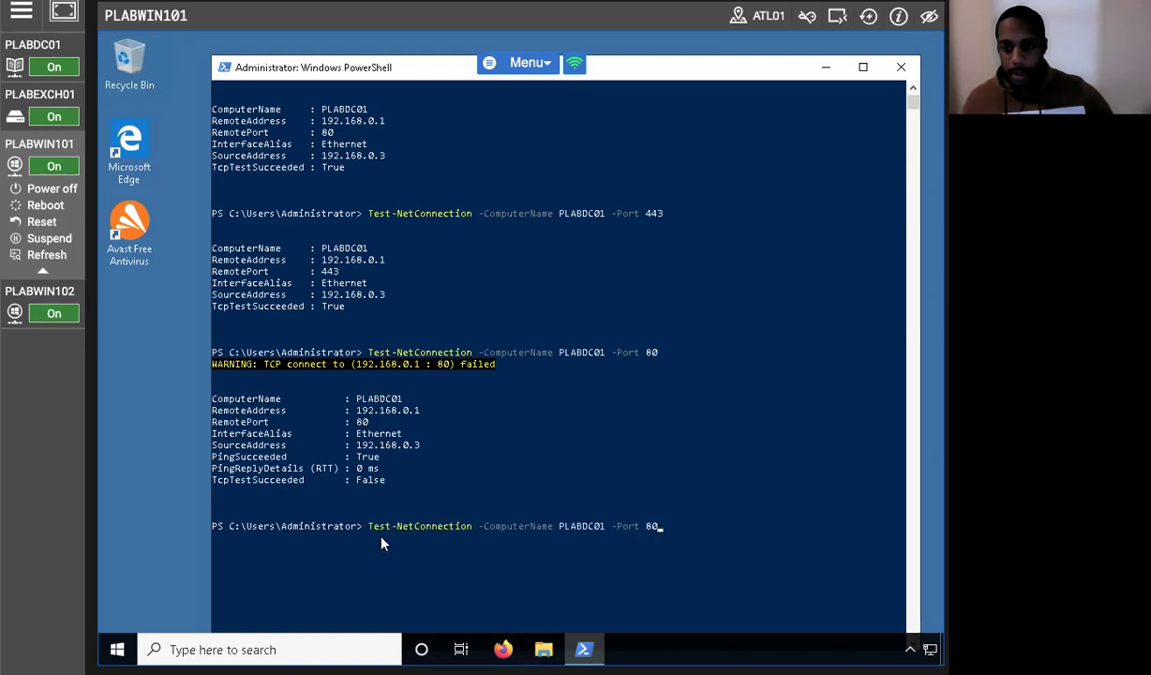
key(Up)
key(Return)
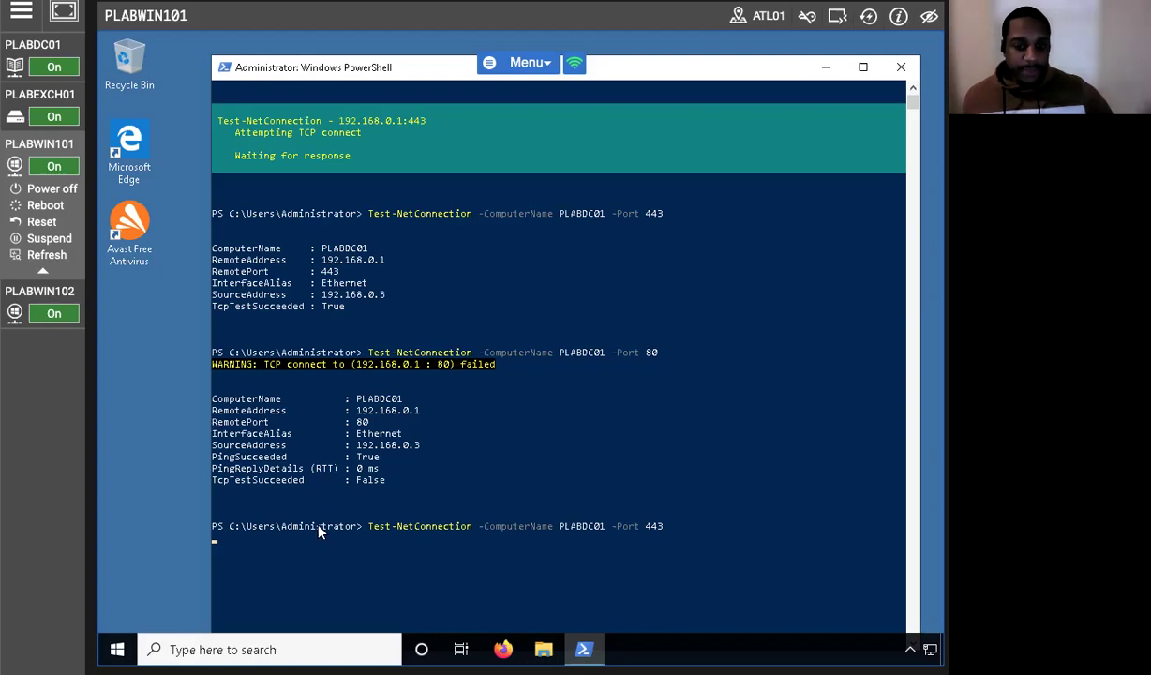
scroll(339, 493, down, 1)
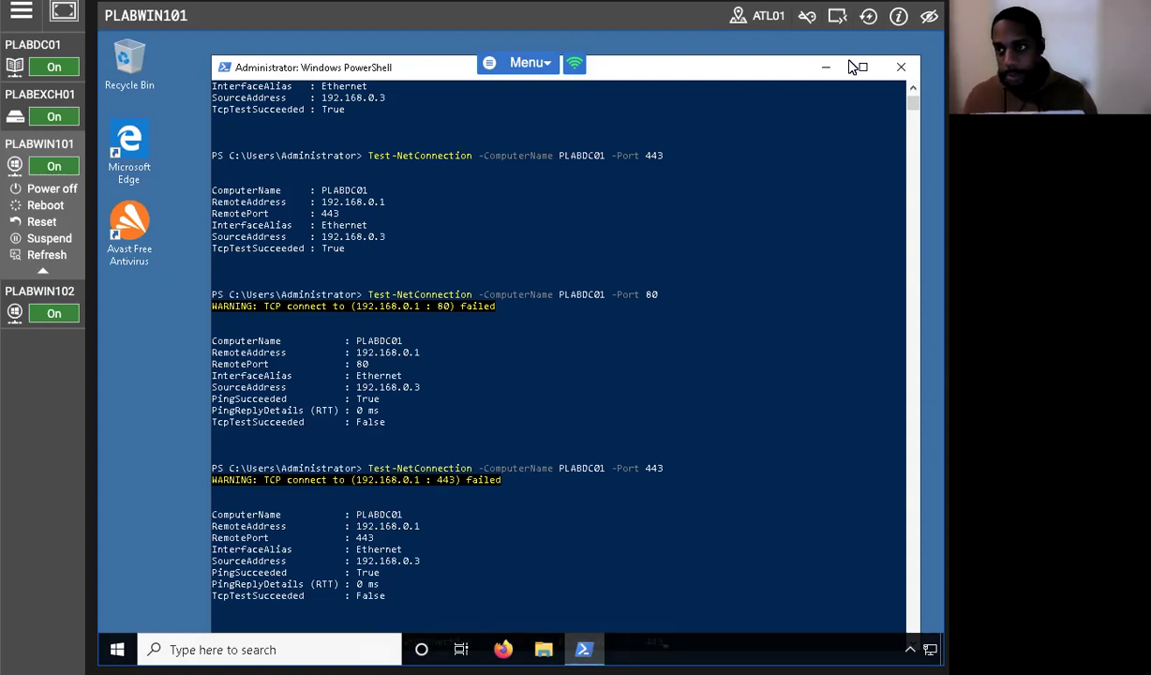
scroll(600, 356, down, 5)
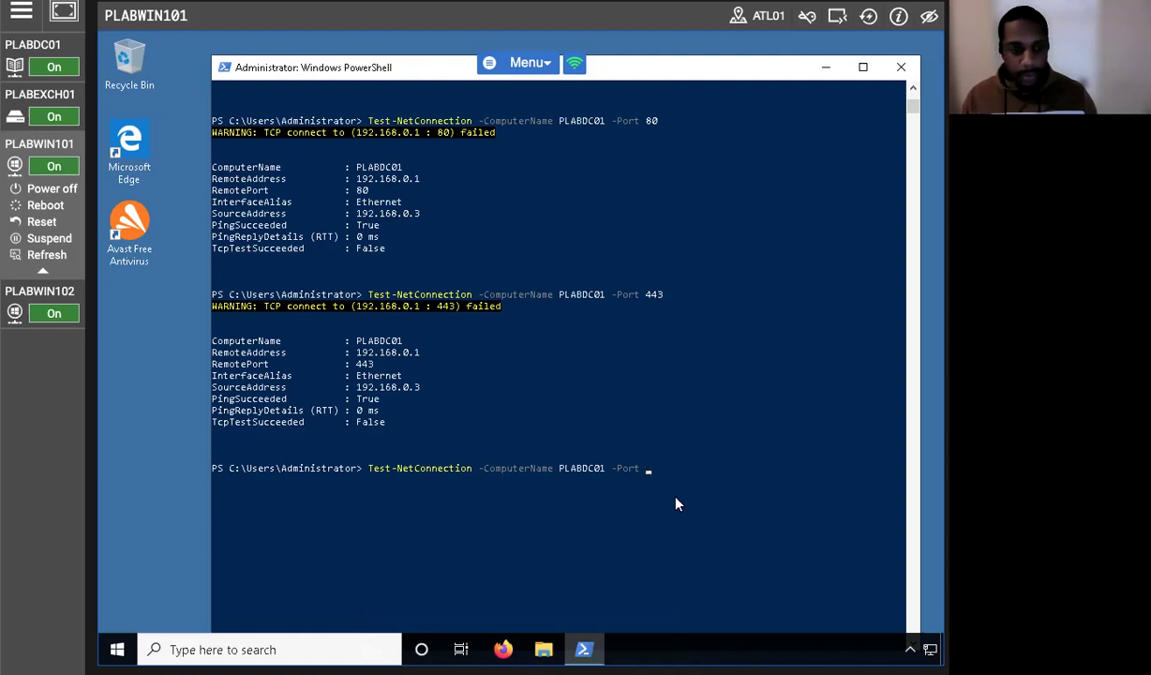
Run Test-NetConnection -ComputerName PLABDC01 -CommonTCPPort SMB, then close PowerShell.
key(BackSpace)
key(BackSpace)
key(BackSpace)
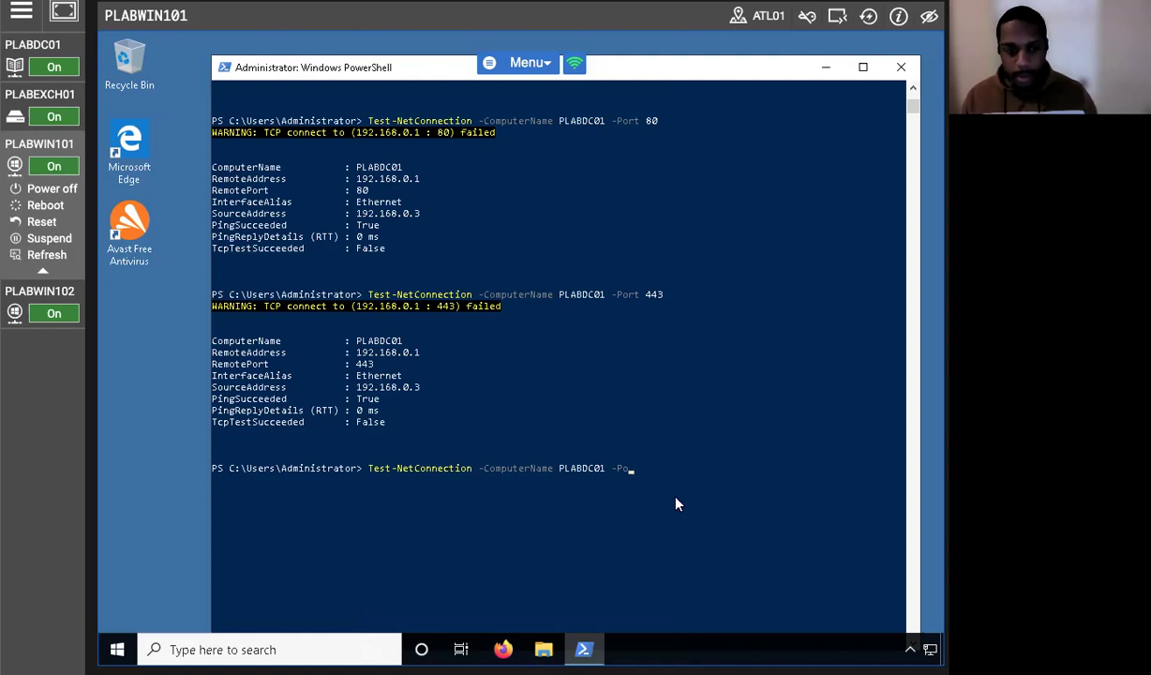
key(BackSpace)
key(BackSpace)
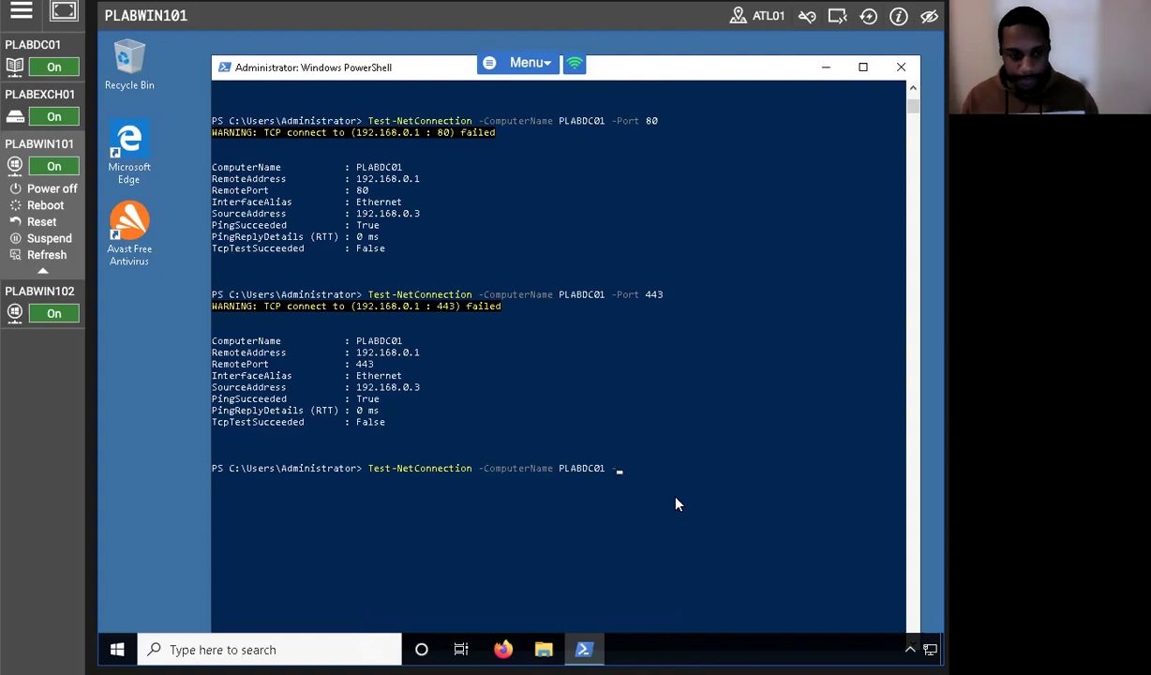
text(CommonTCPP)
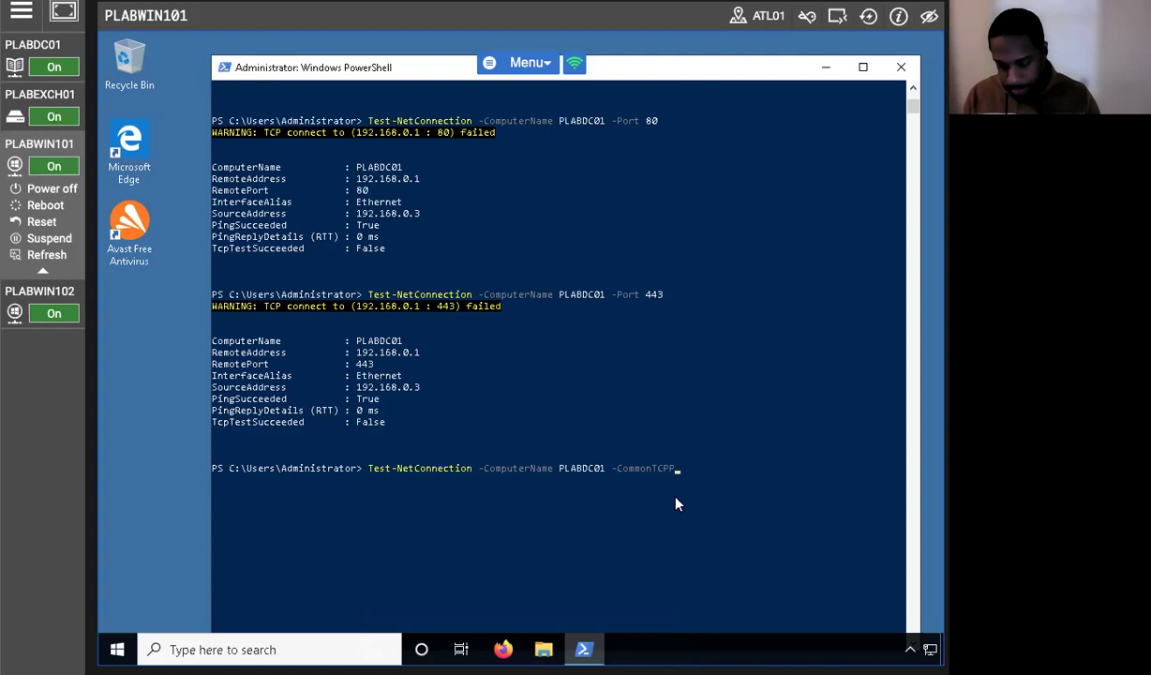
text(ort SMB)
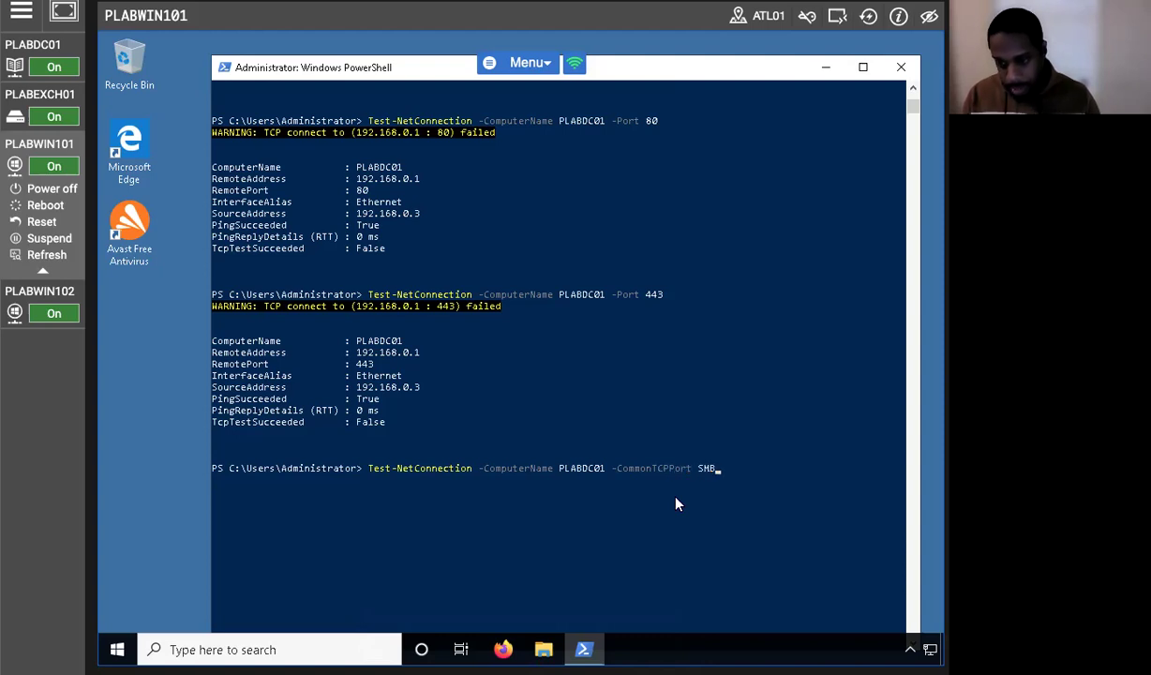
key(Return)
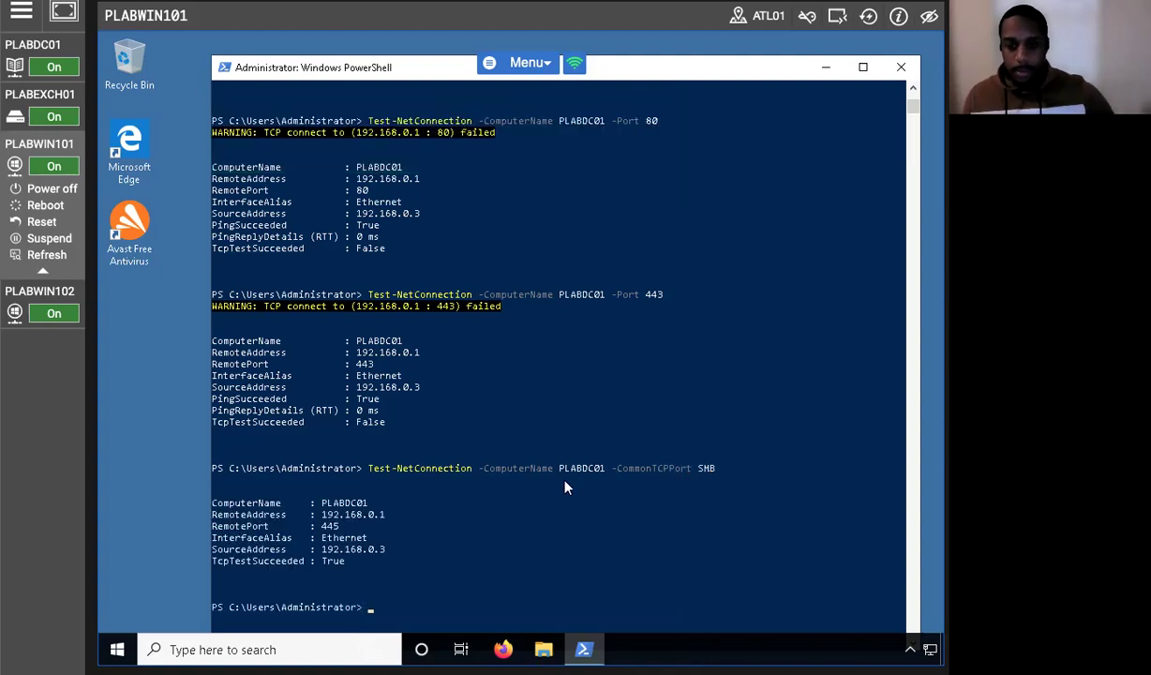
scroll(563, 482, down, 7)
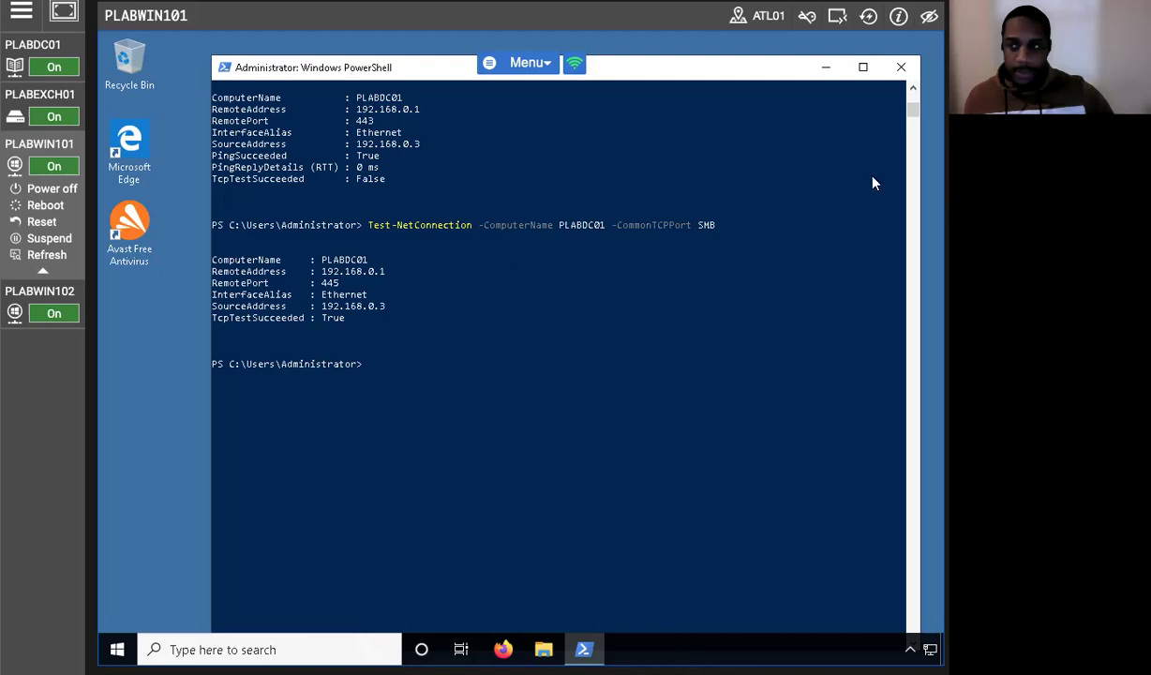
click(901, 66)
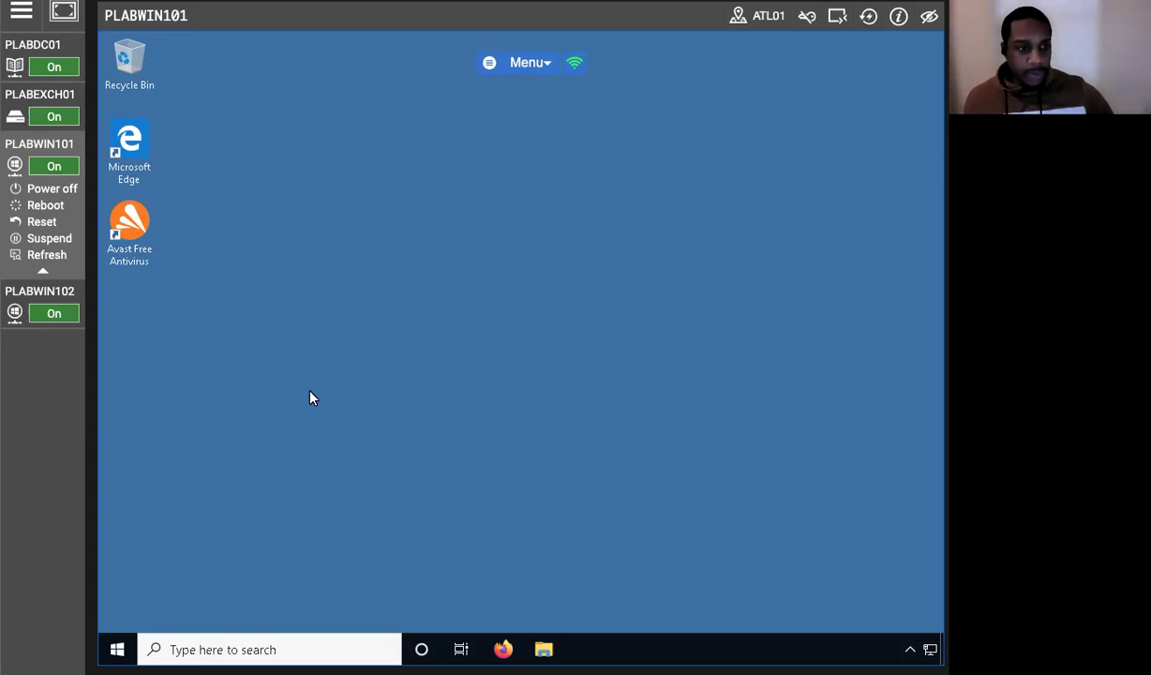
Open Windows Defender Firewall's advanced settings and start a New Rule under Outbound Rules.
click(200, 646)
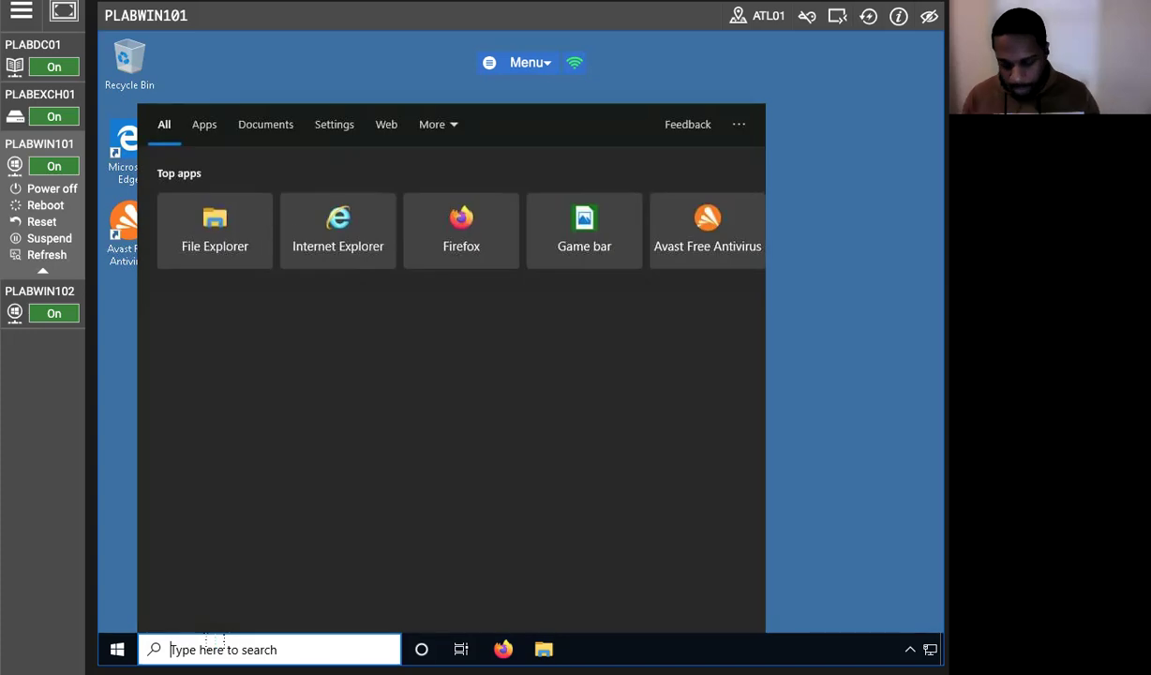
text(Window)
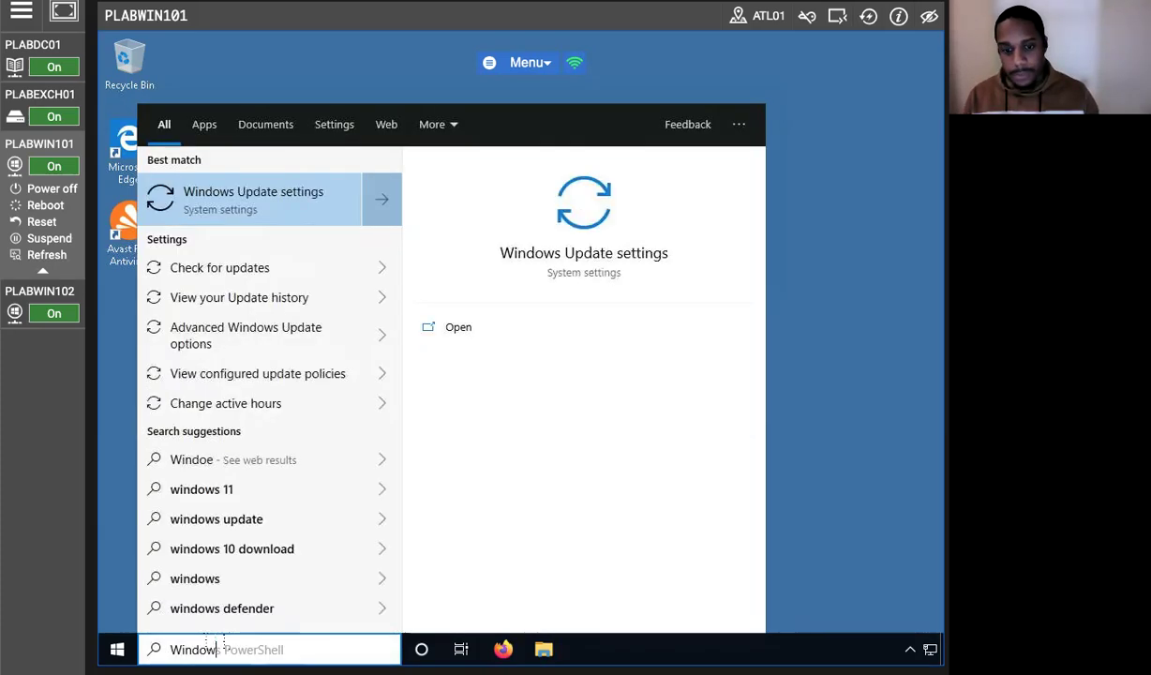
text(s firew)
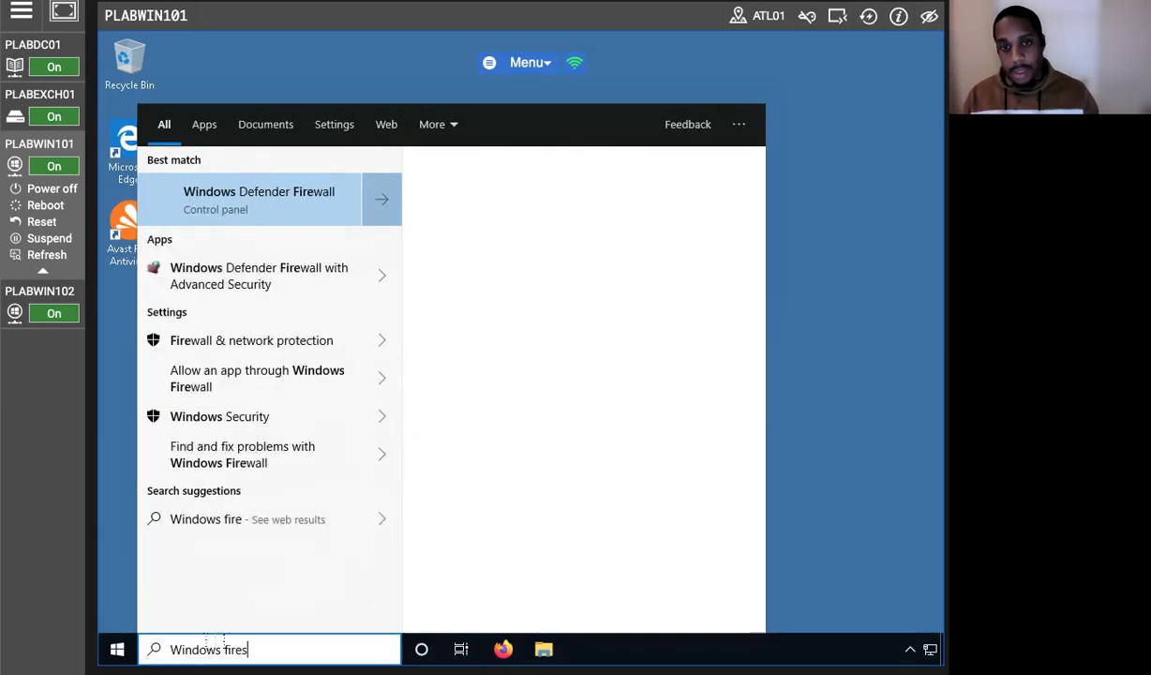
click(261, 198)
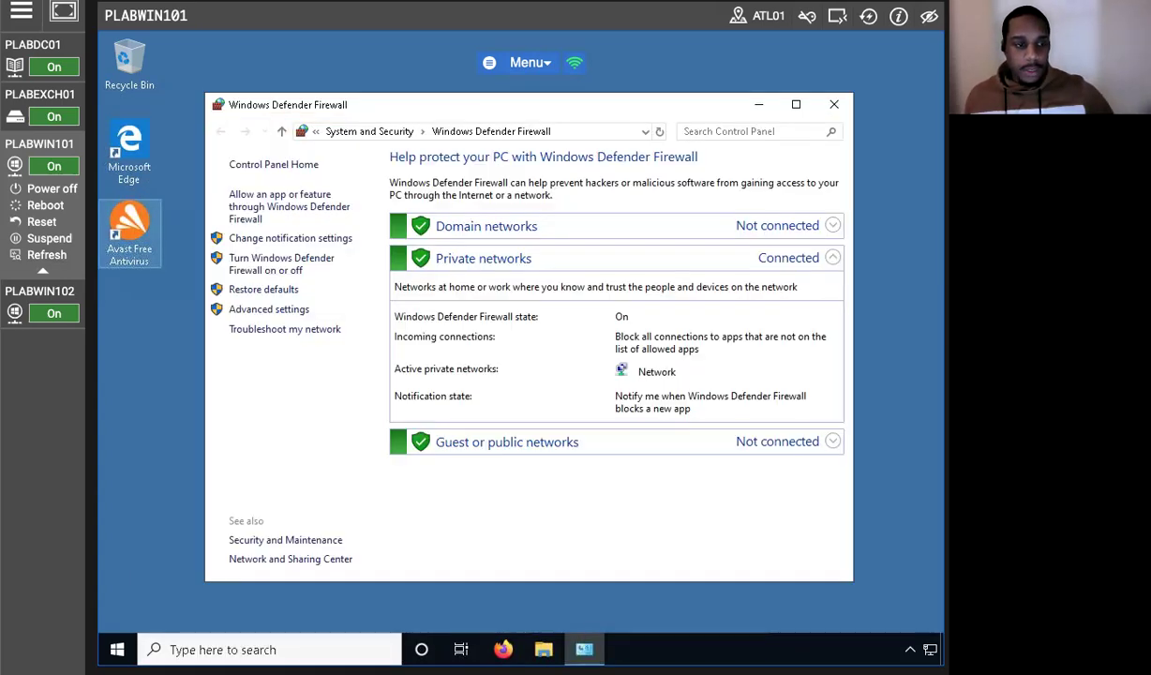
click(273, 313)
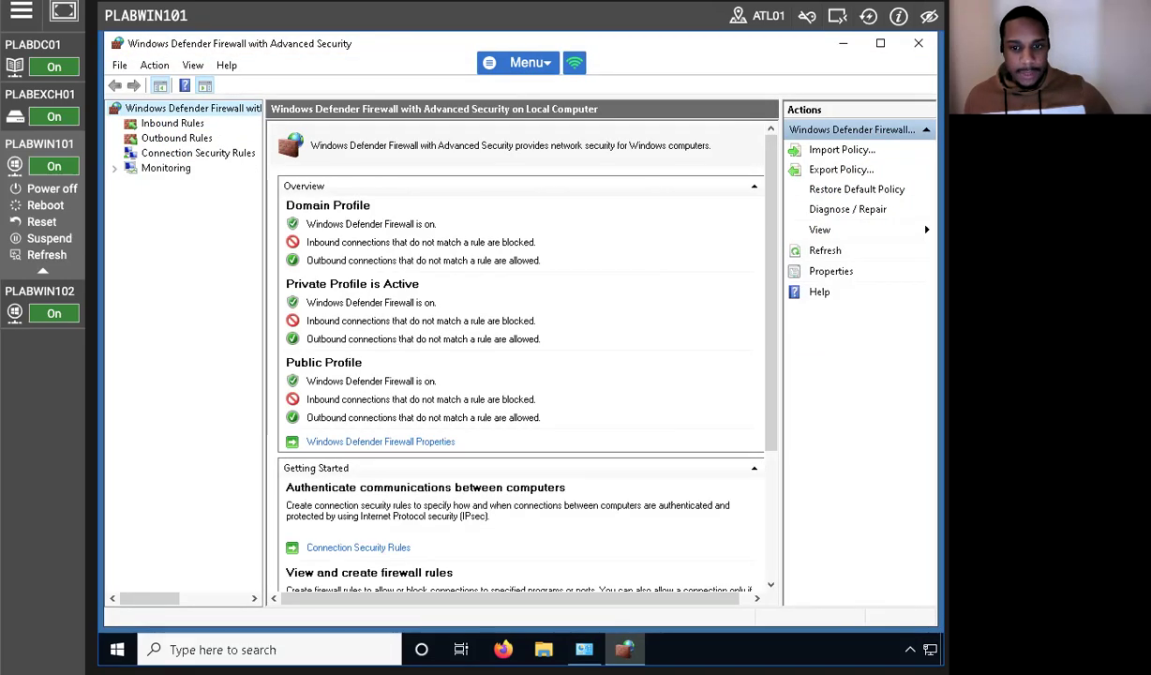
click(155, 140)
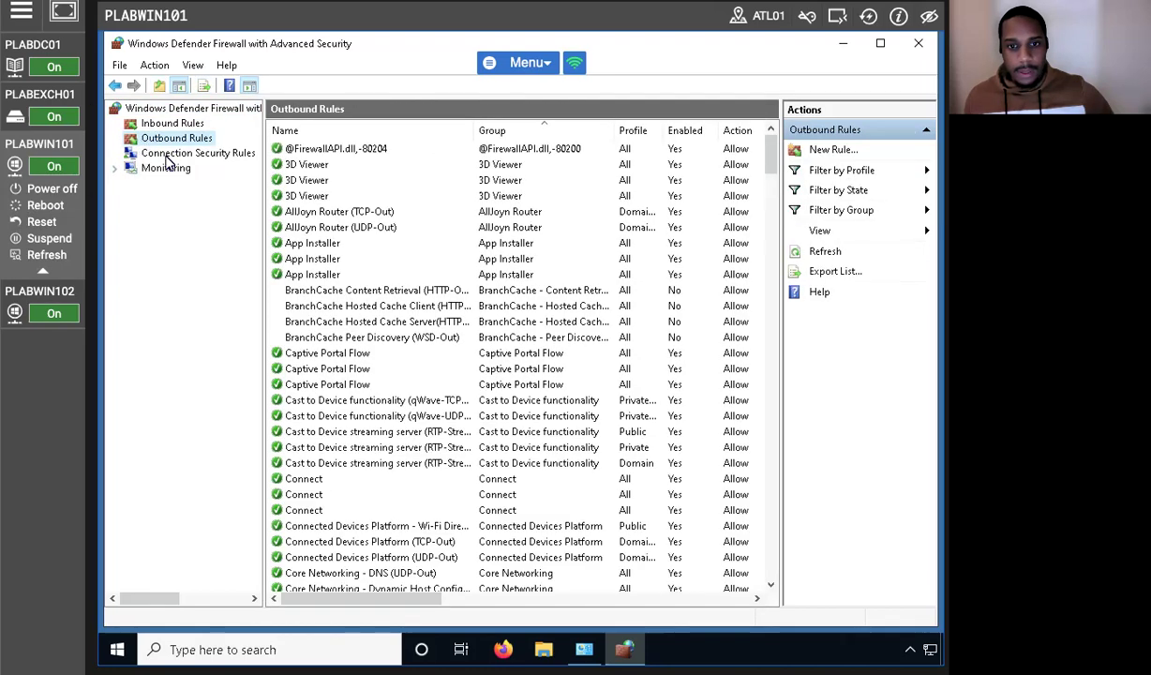
right_click(171, 140)
click(221, 151)
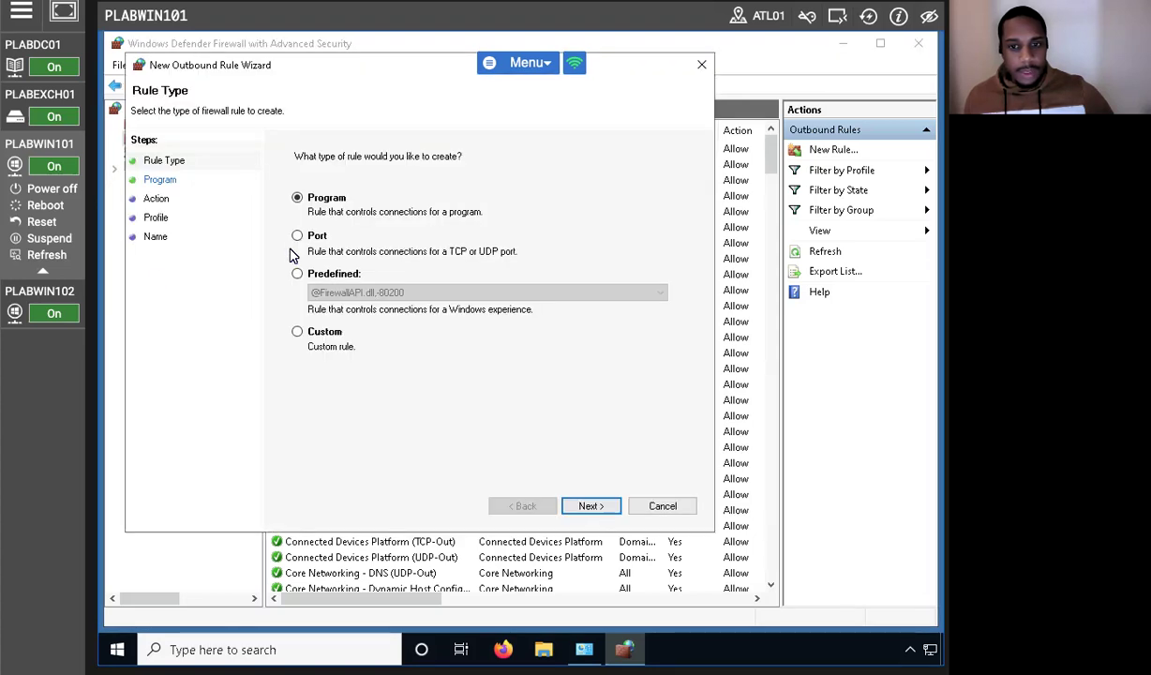
Make the new outbound rule a port rule with port 443 entered.
click(296, 236)
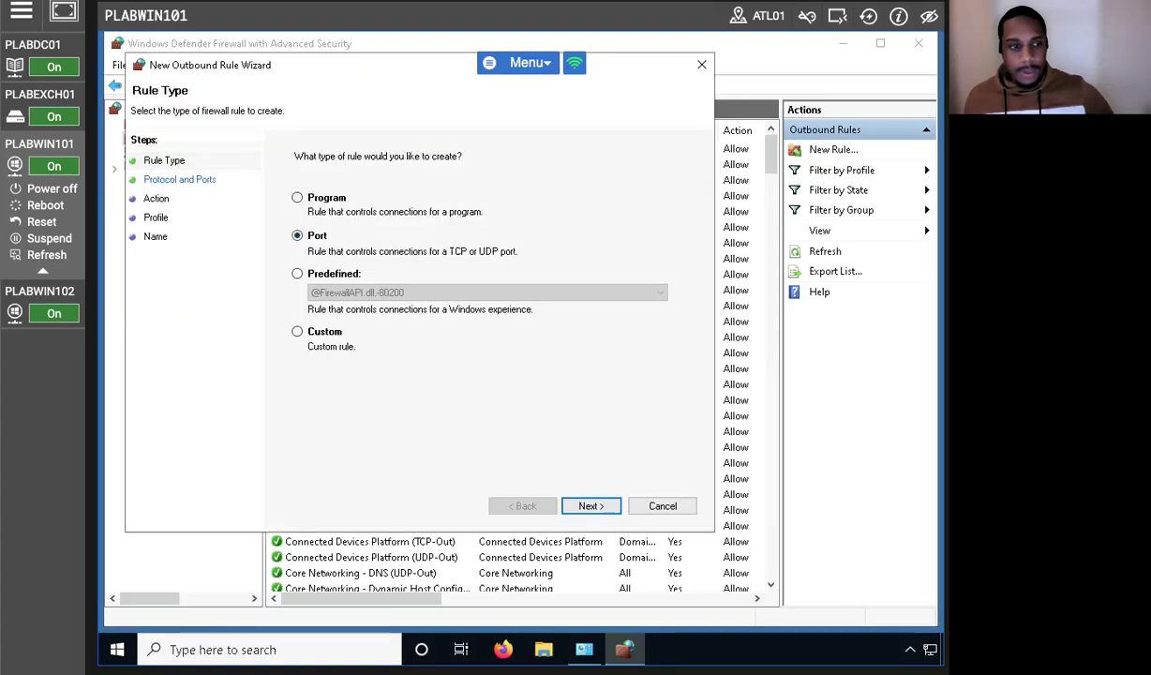
click(590, 507)
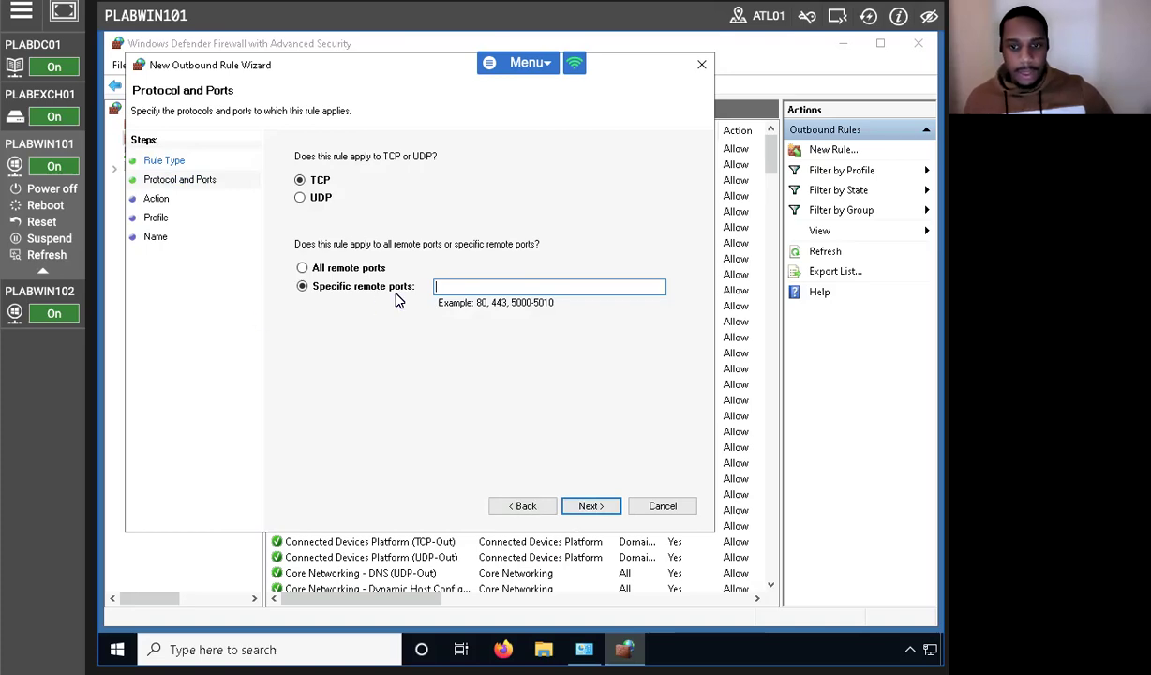
text(443)
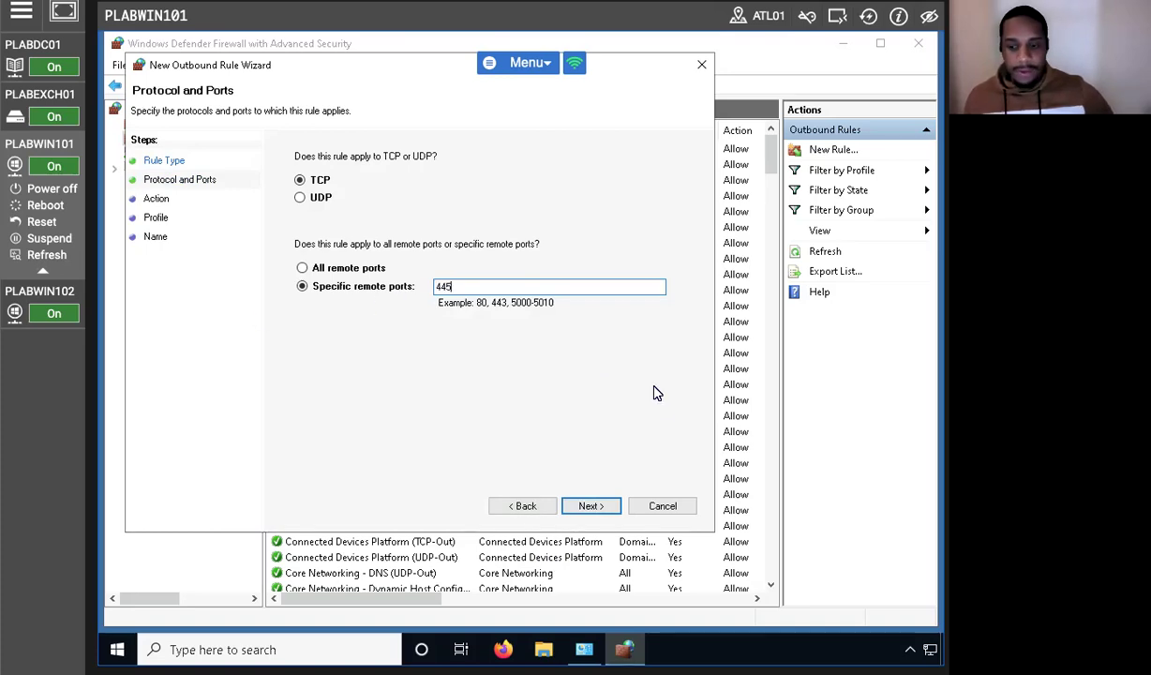
click(581, 506)
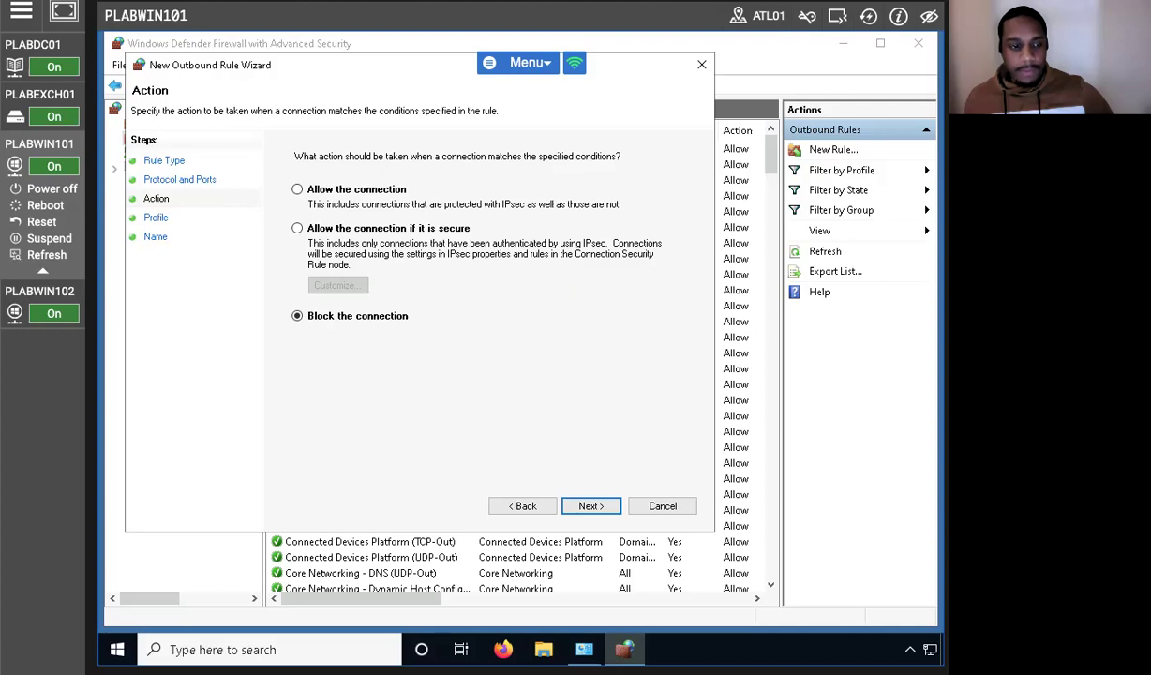
Block the connection on all profiles, name the rule Block-445, and close the console.
click(607, 511)
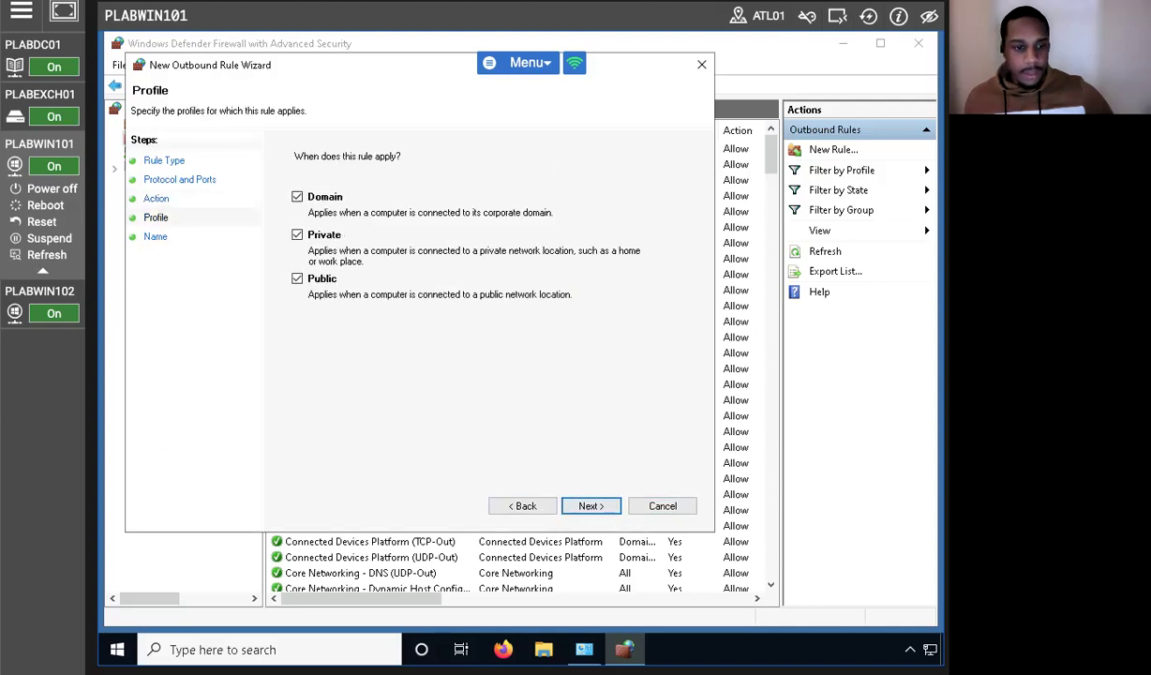
click(588, 507)
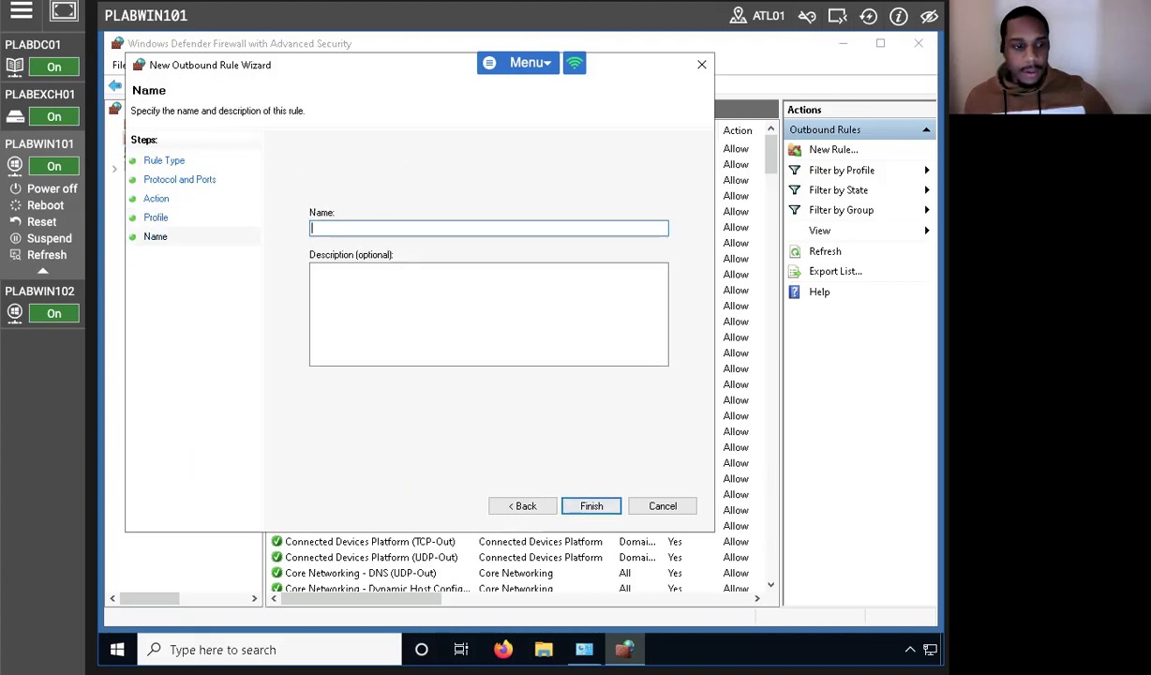
text(Block-445)
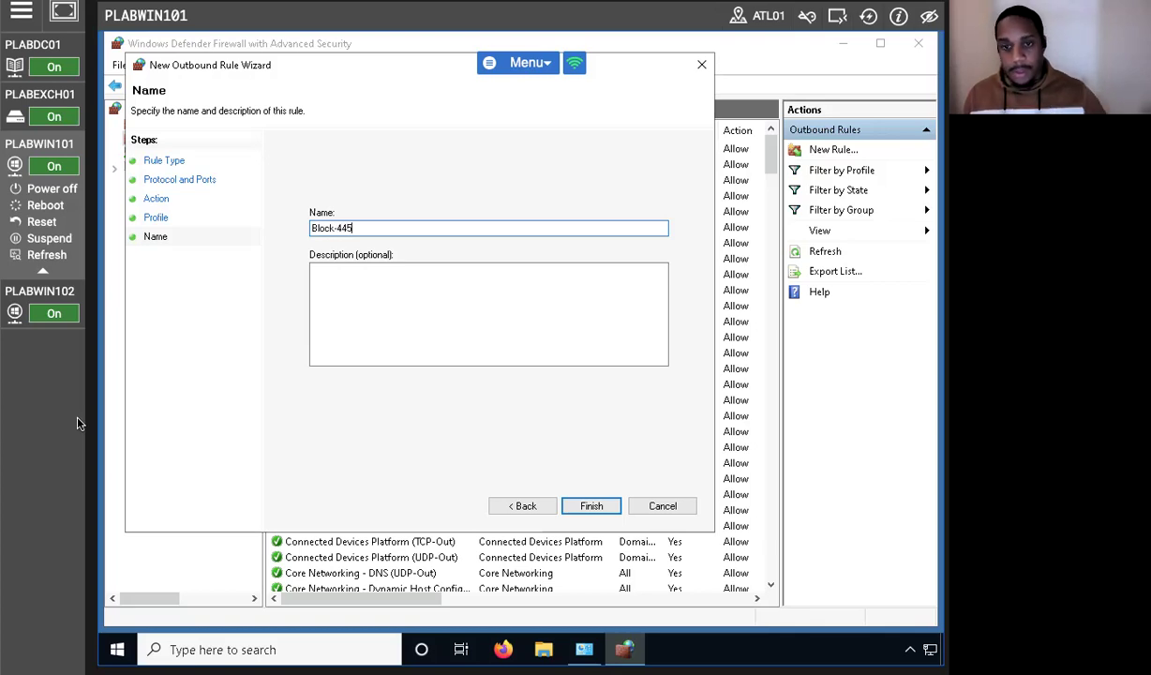
click(589, 505)
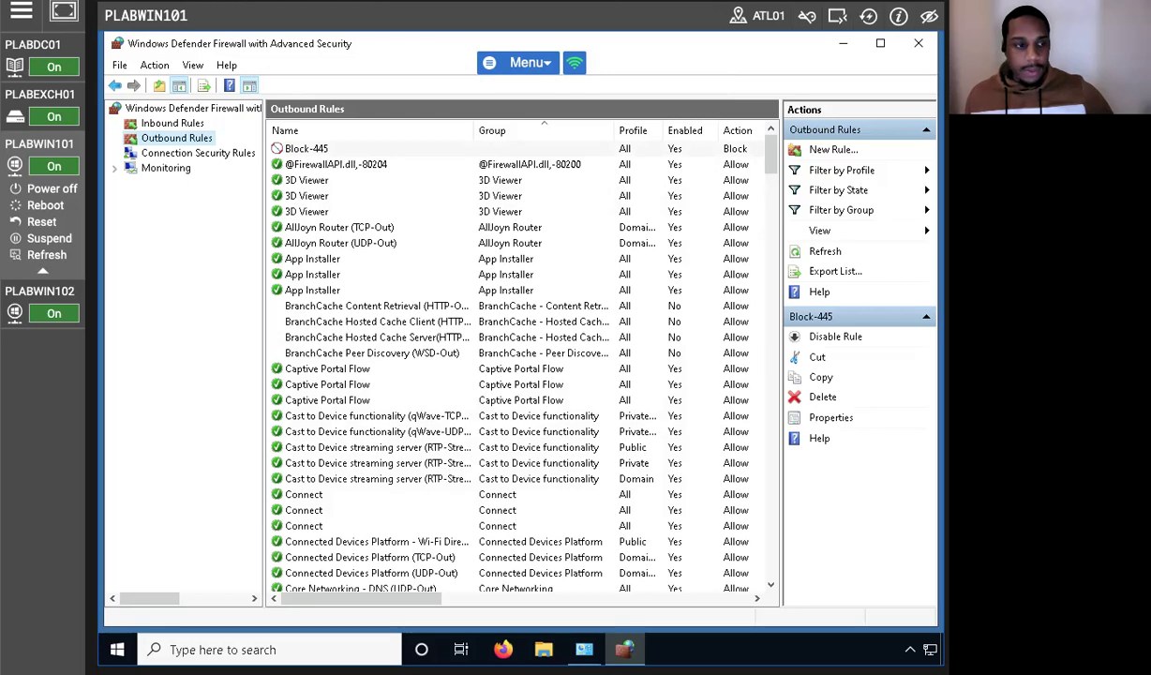
click(330, 148)
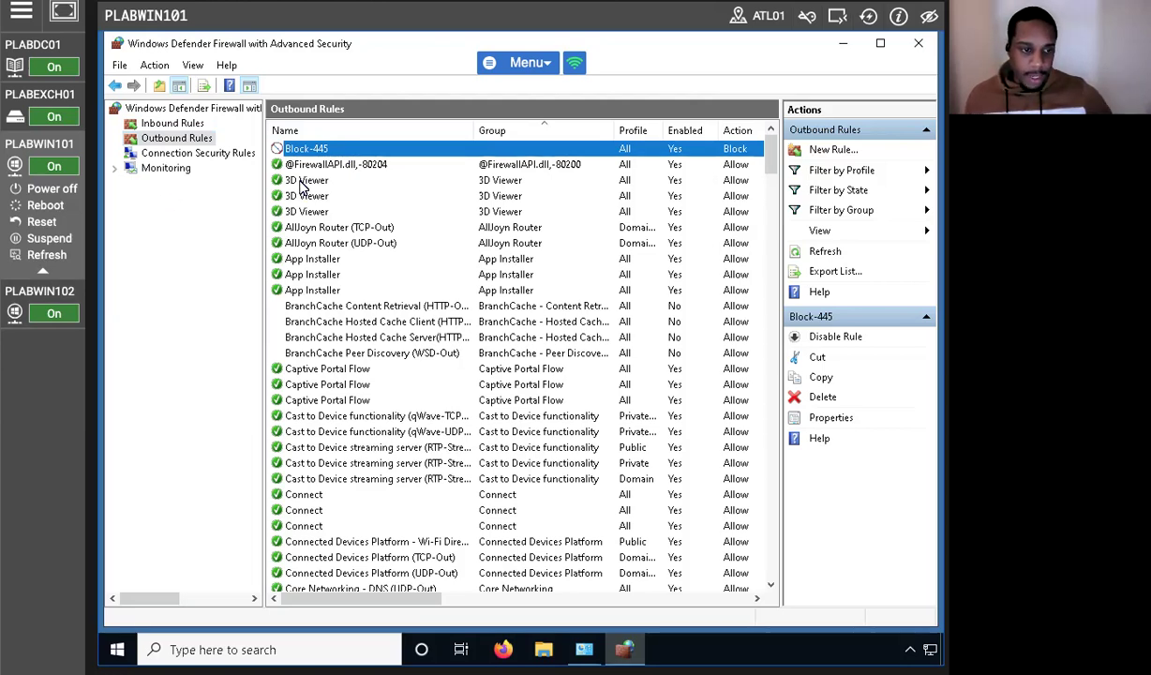
click(917, 43)
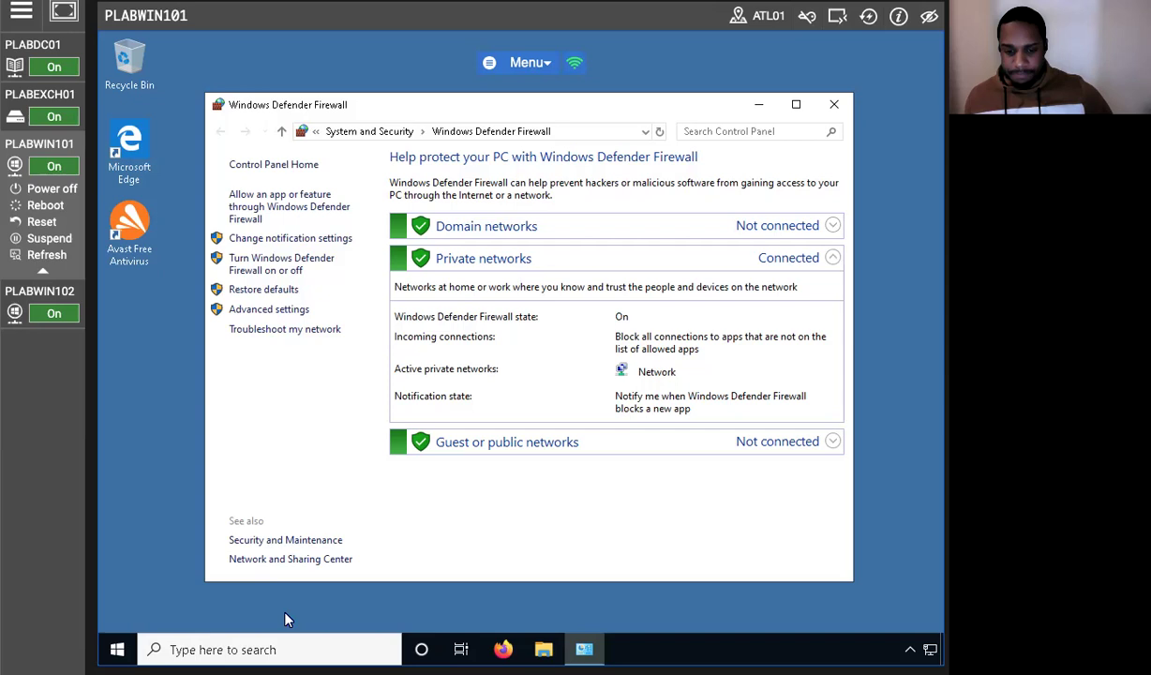
Open Windows PowerShell and run the pasted SMB Test-NetConnection to PLABDC01, which now fails on 445.
click(252, 650)
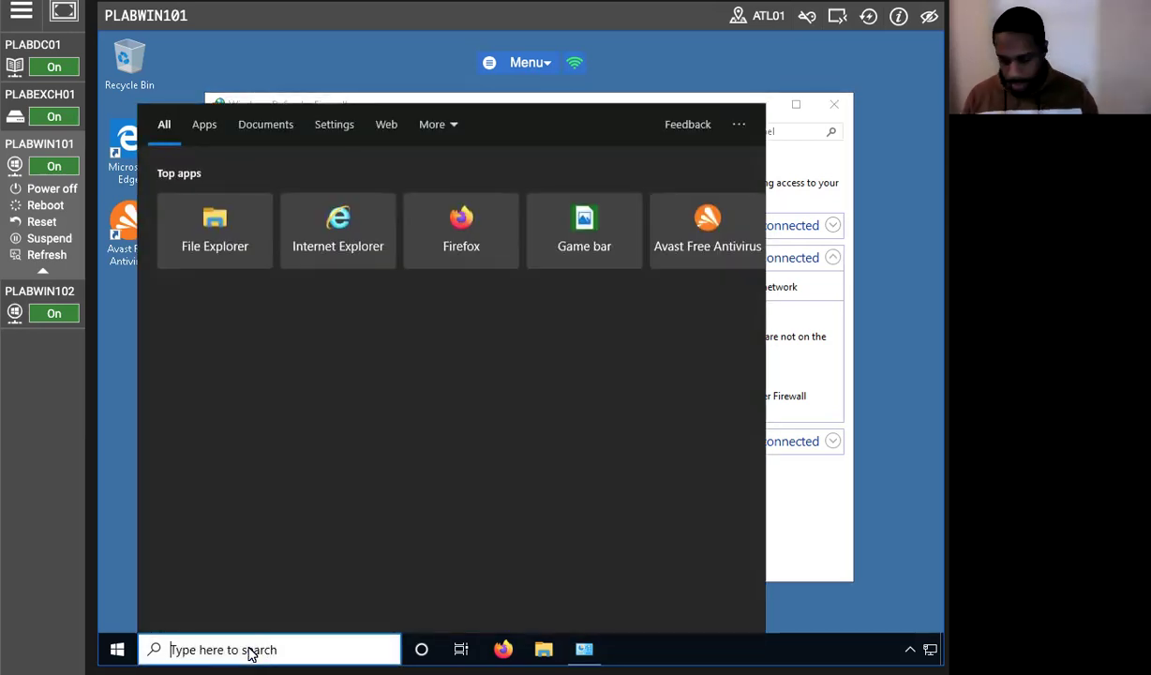
text(poi)
key(BackSpace)
text(wershe)
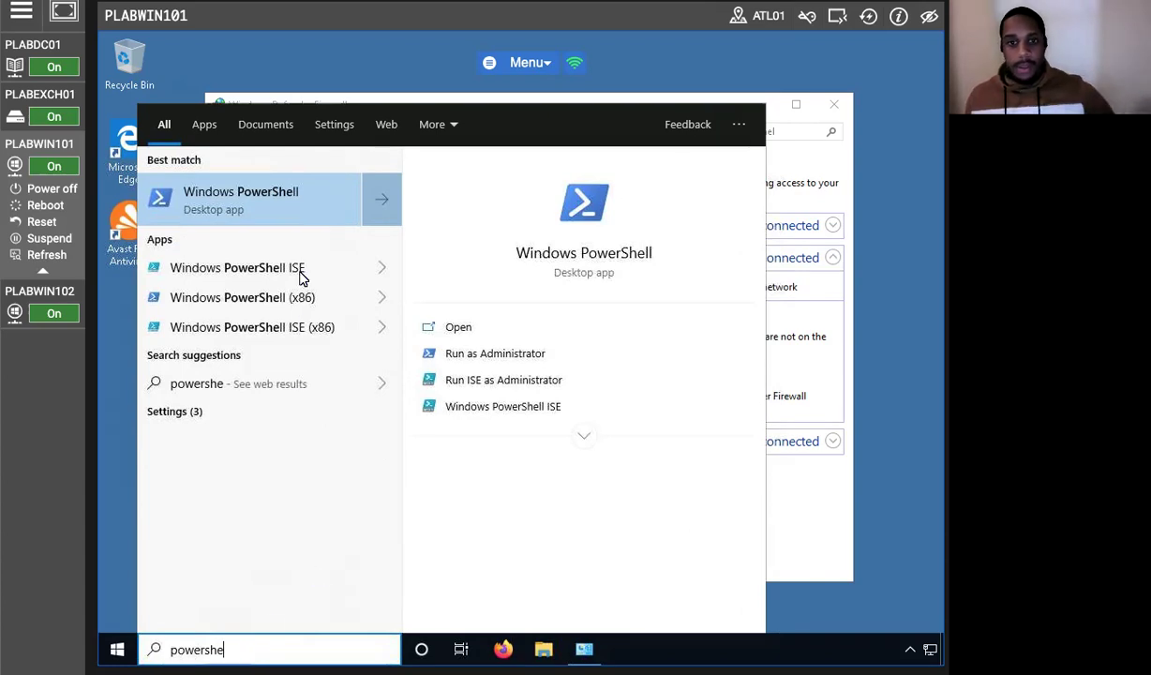
click(278, 184)
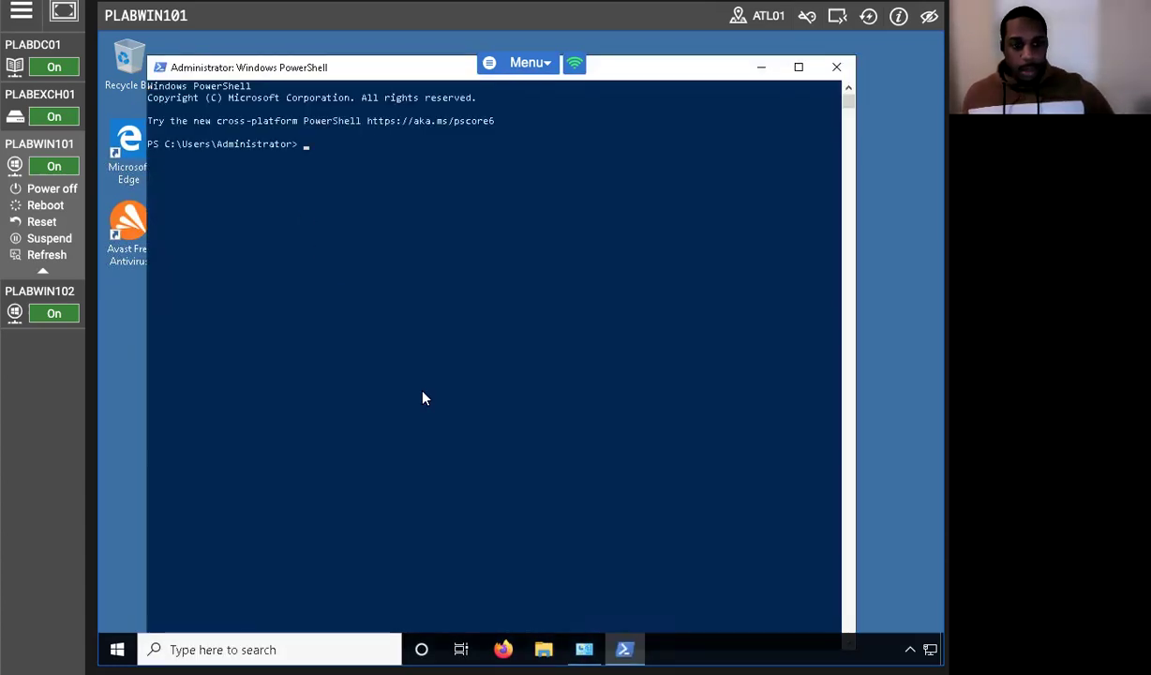
text(Test-NetConnection -ComputerName PLABDC01 -CommonTCPPort SMB)
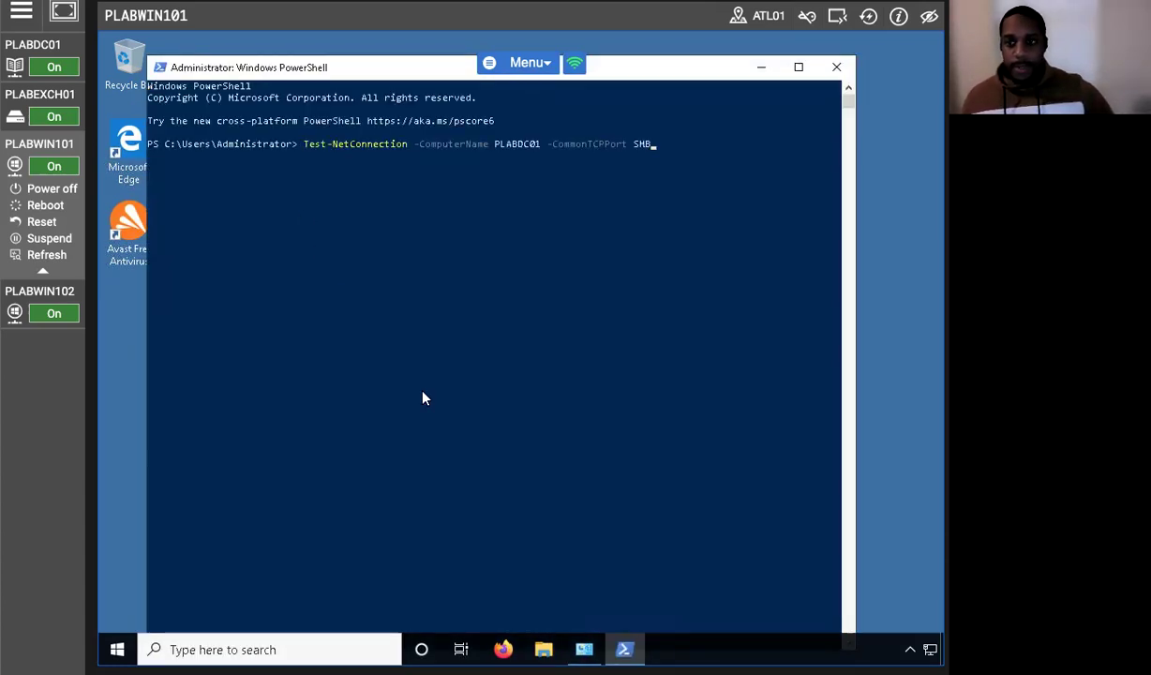
key(Return)
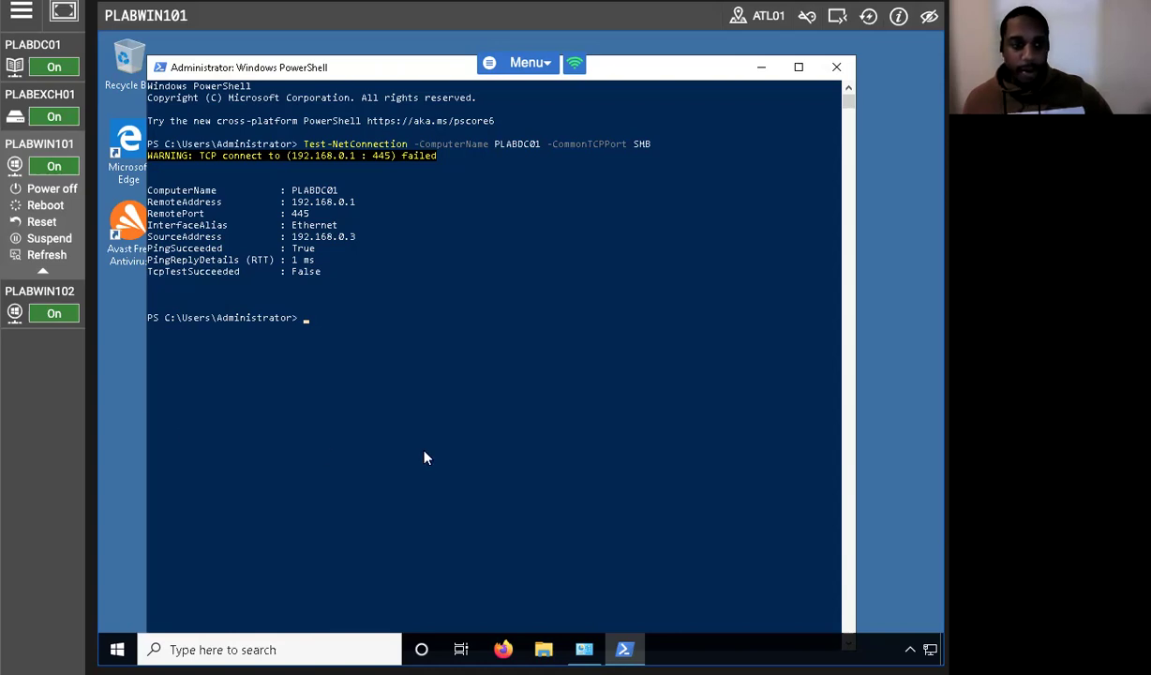
scroll(412, 441, down, 2)
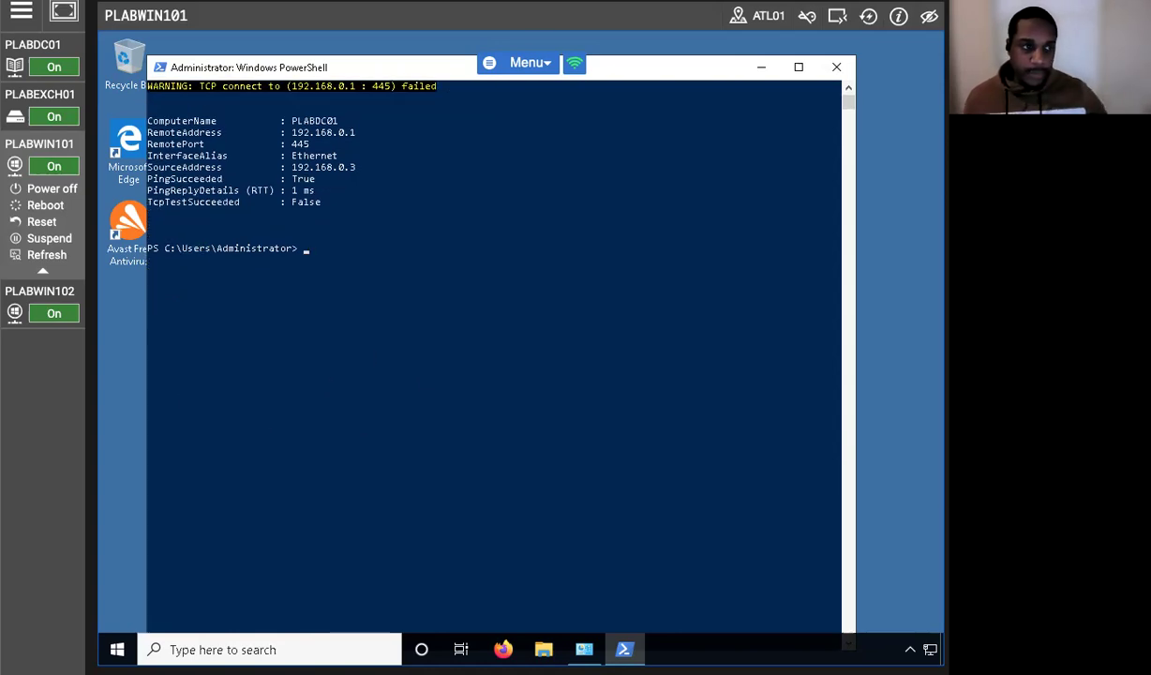
scroll(431, 368, up, 2)
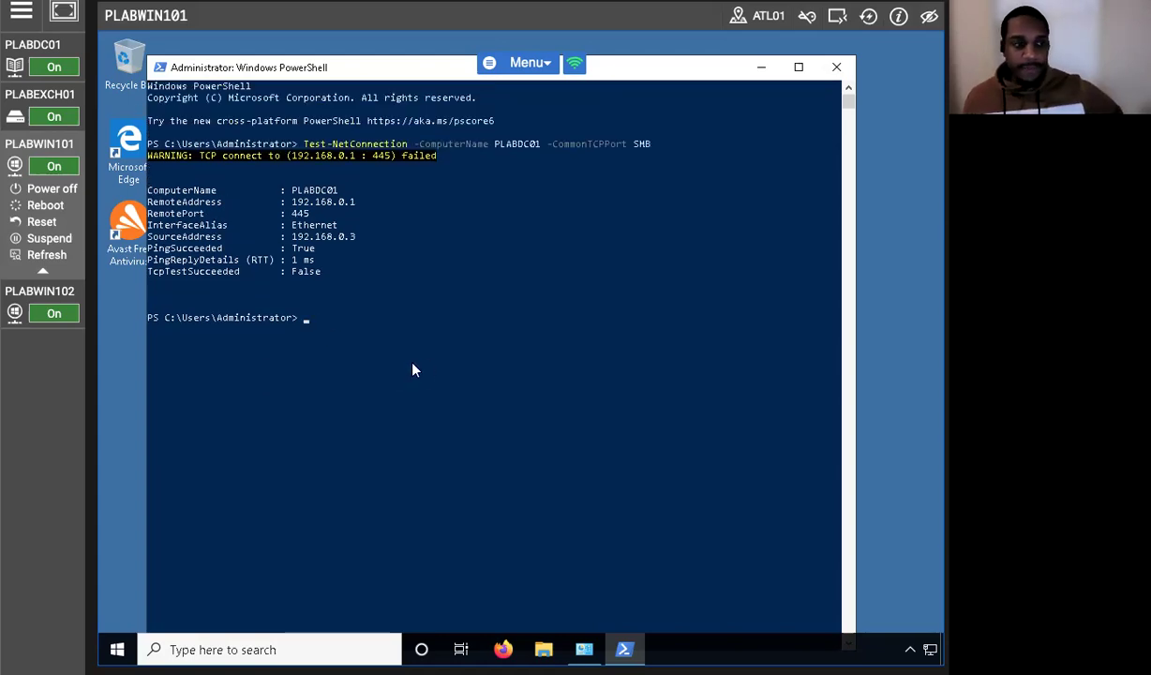
drag(636, 66, 742, 181)
Disable the Block-445 outbound rule in Windows Defender Firewall with Advanced Security.
click(611, 106)
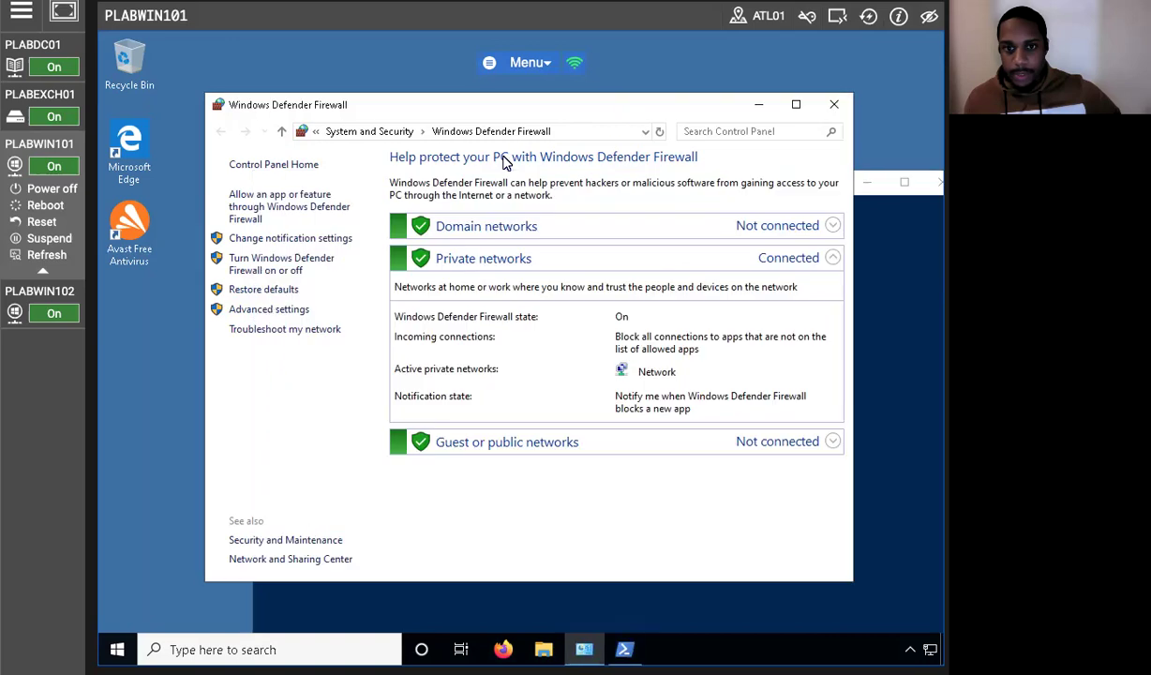
click(270, 310)
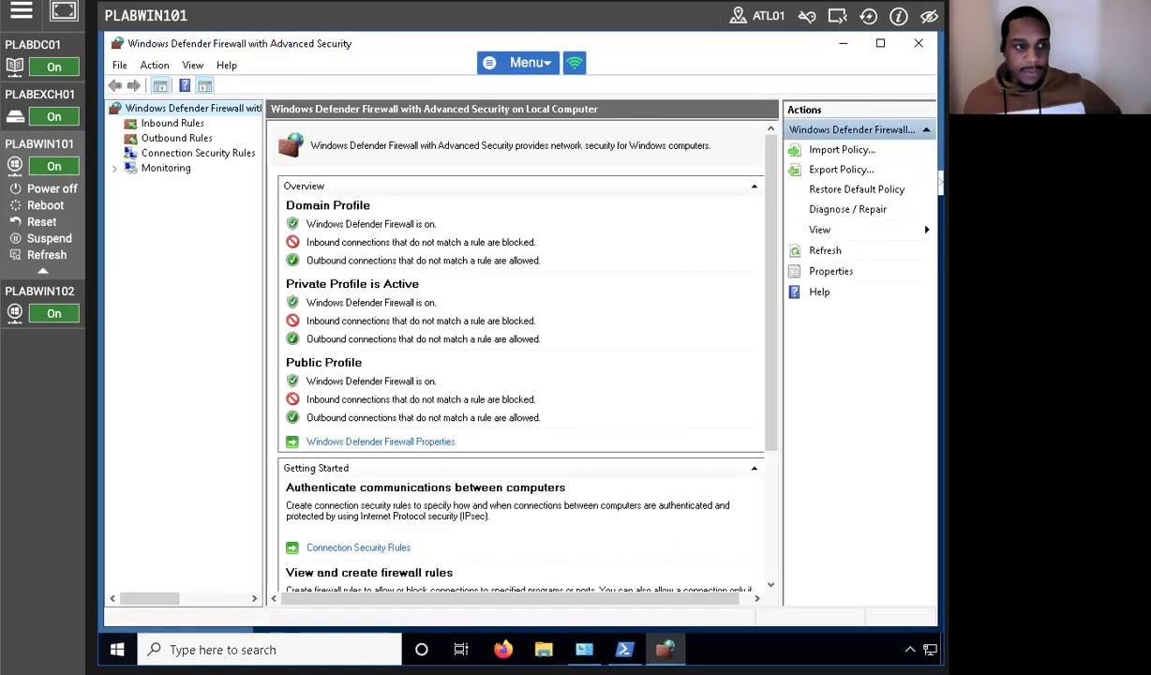
click(149, 138)
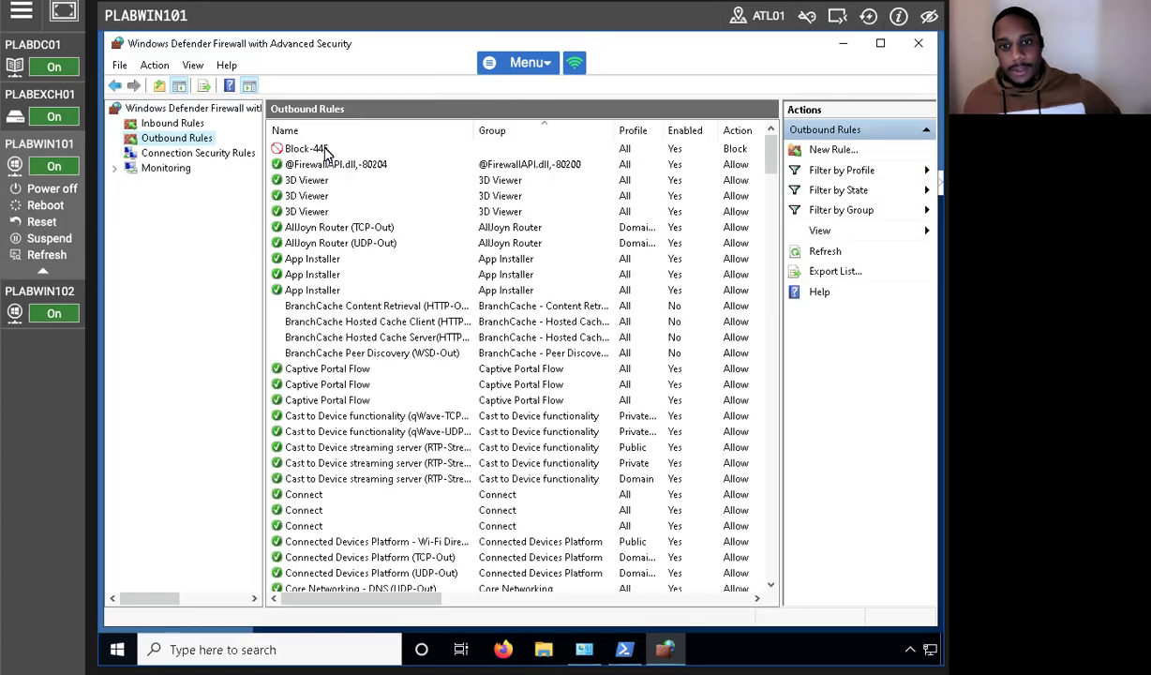
right_click(314, 148)
click(409, 162)
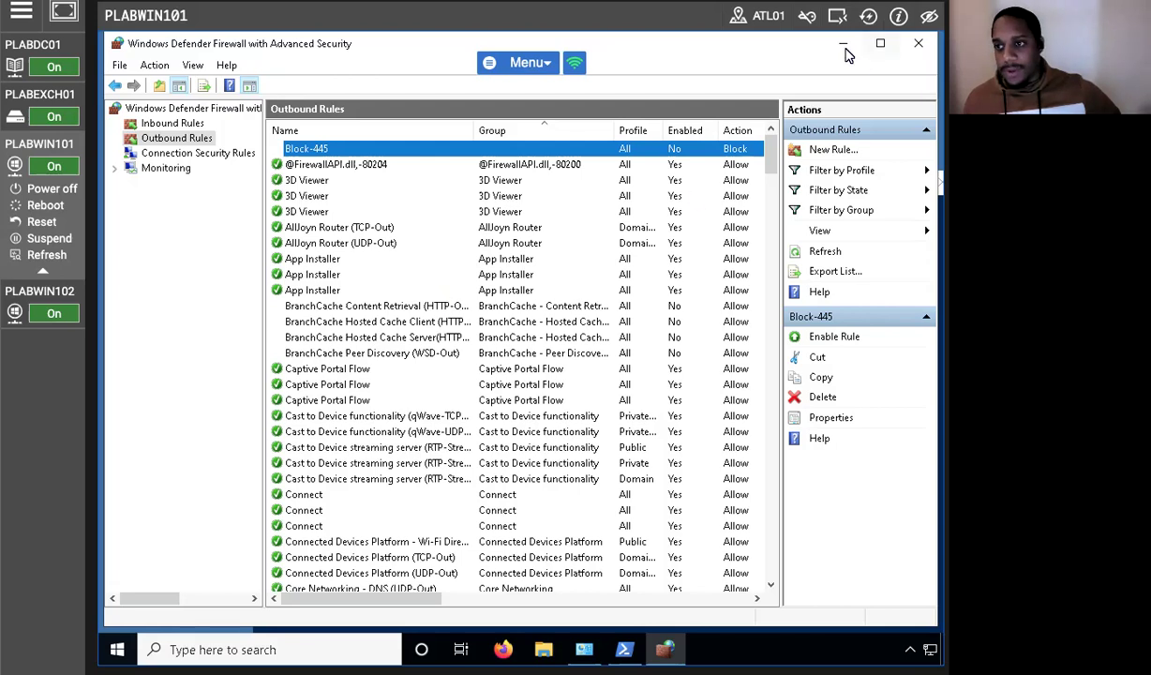
click(844, 47)
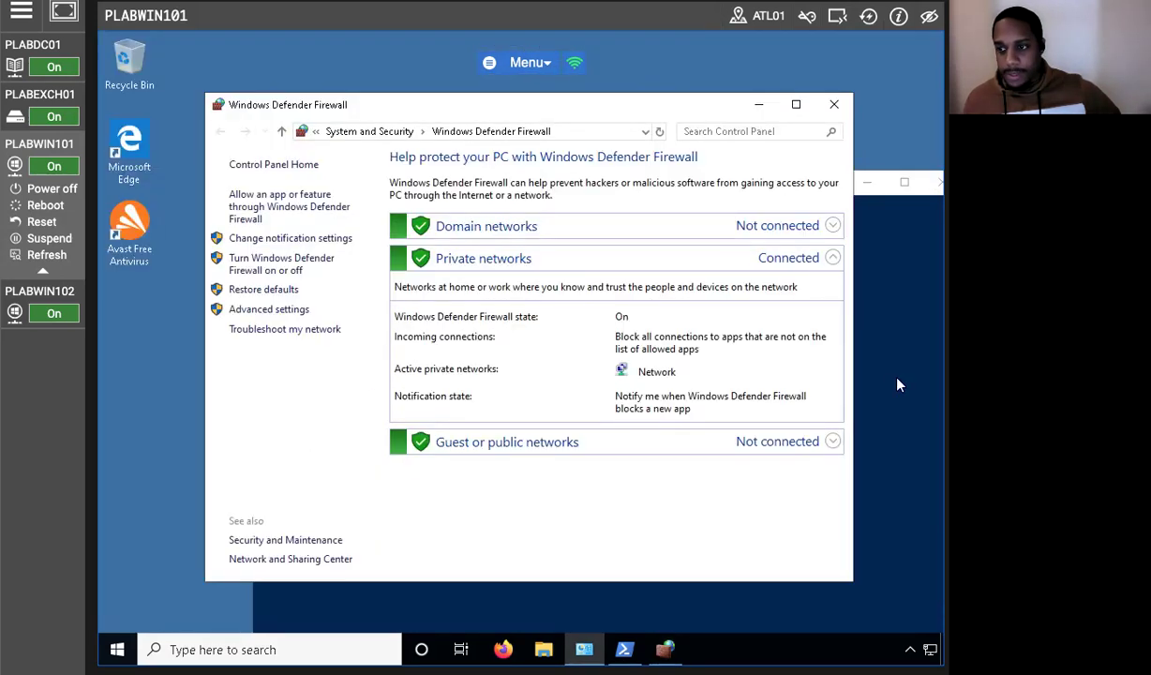
Rerun the SMB connection test to PLABDC01 in PowerShell.
key(alt+Tab)
key(Up)
key(Up)
key(Down)
key(Return)
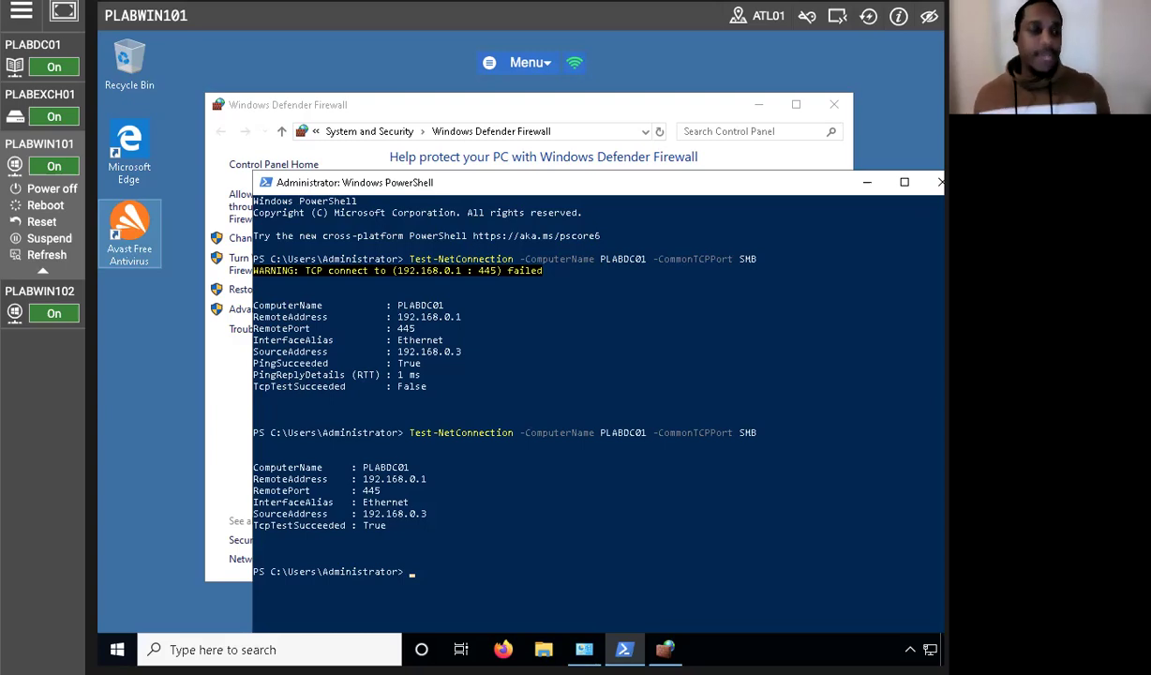
On PLABDC01, run Install-WindowsFeature Web-FTP-Server -IncludeManagementTools by editing the previous install command.
click(45, 46)
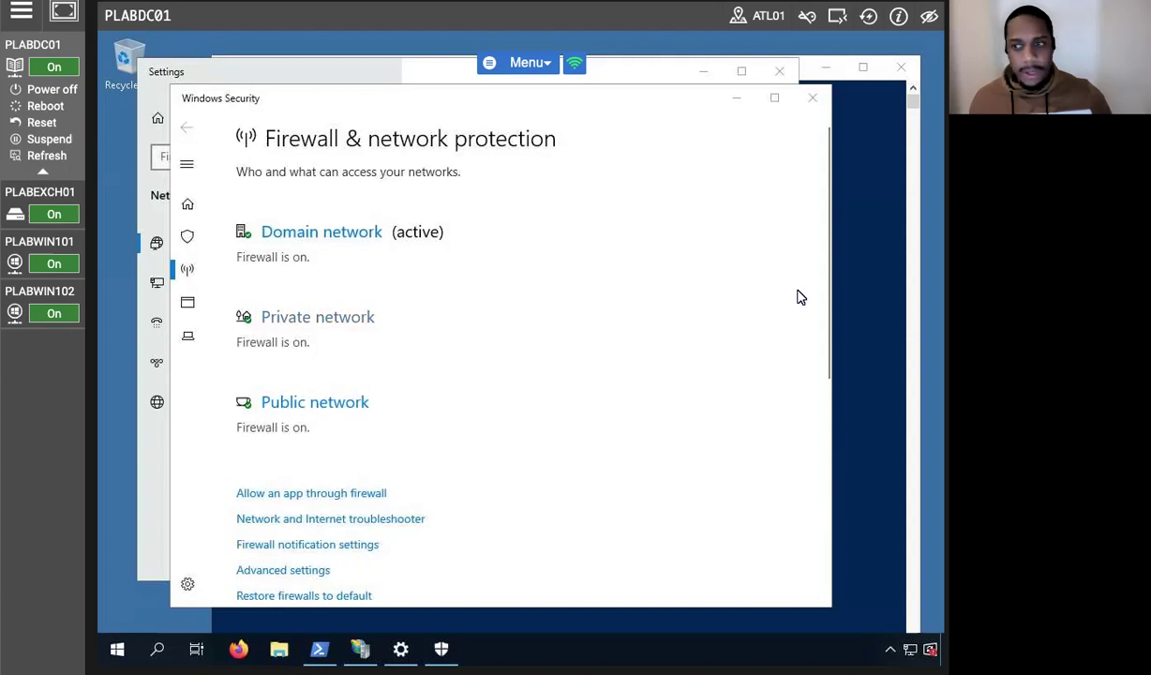
click(848, 196)
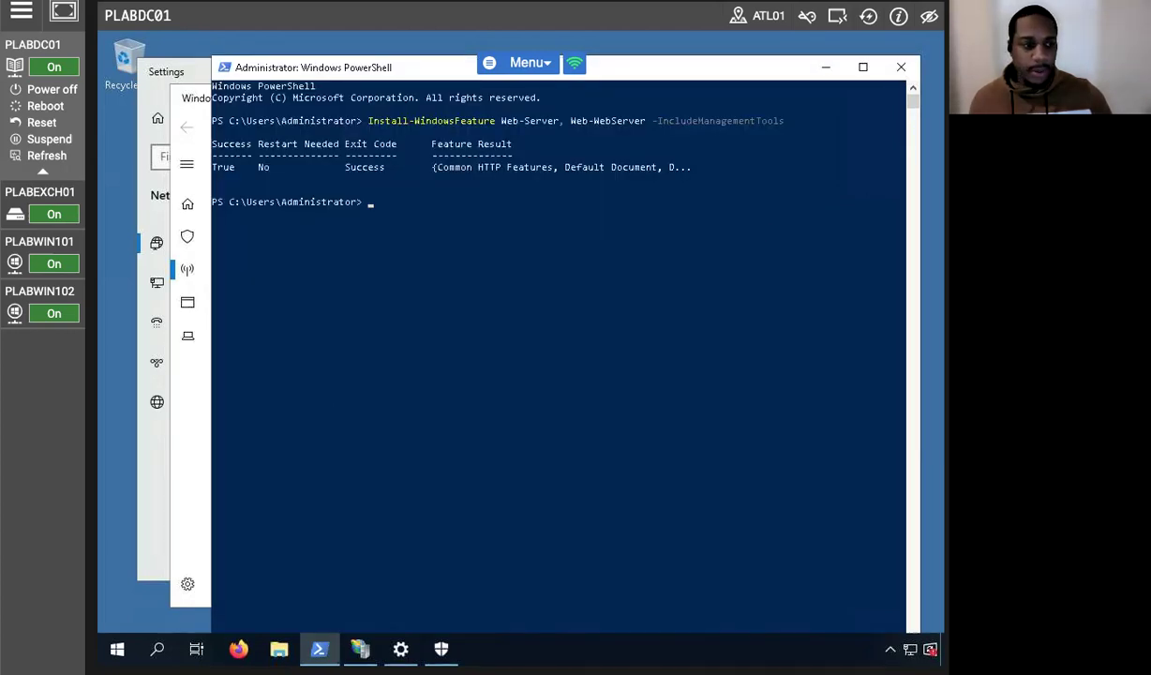
key(Up)
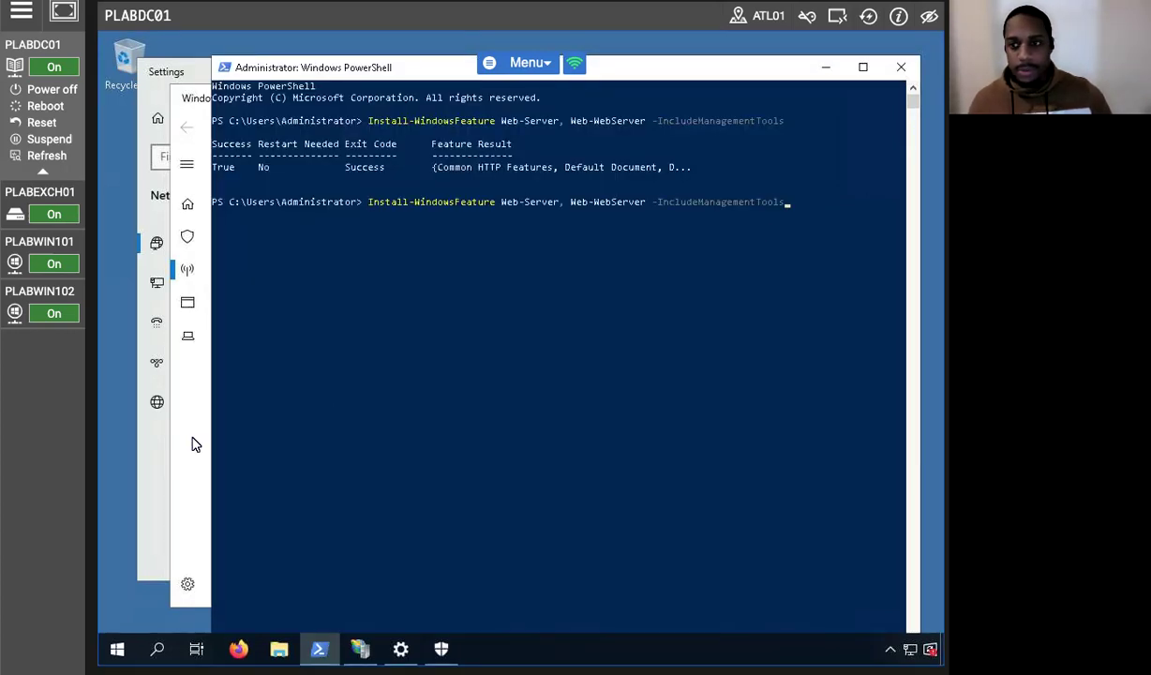
key(Left)
key(Left)
key(Left)
key(Left)
key(Left)
key(Left)
key(Left)
key(Left)
key(Left)
key(Left)
key(Left)
key(Left)
key(Left)
key(Left)
key(Left)
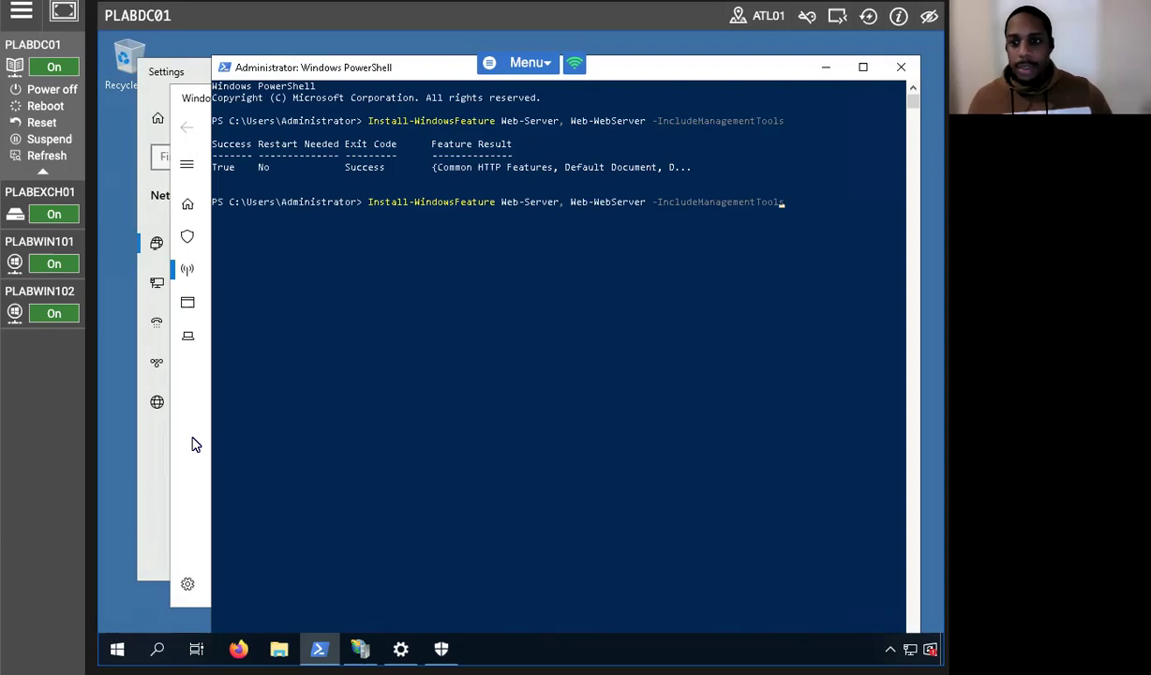
key(Left)
key(Left)
key(Left)
key(Left)
key(Left)
key(Left)
key(Left)
key(Left)
key(Left)
key(Left)
key(Left)
key(Left)
key(Left)
key(Left)
key(Left)
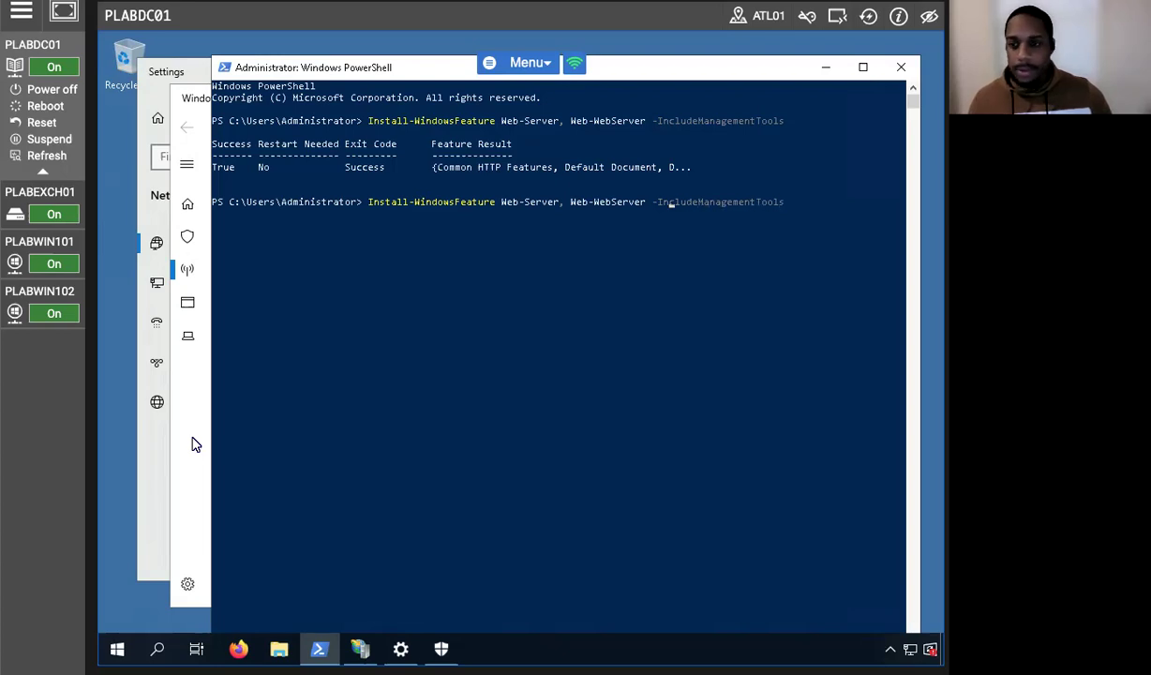
key(BackSpace)
key(BackSpace)
key(BackSpace)
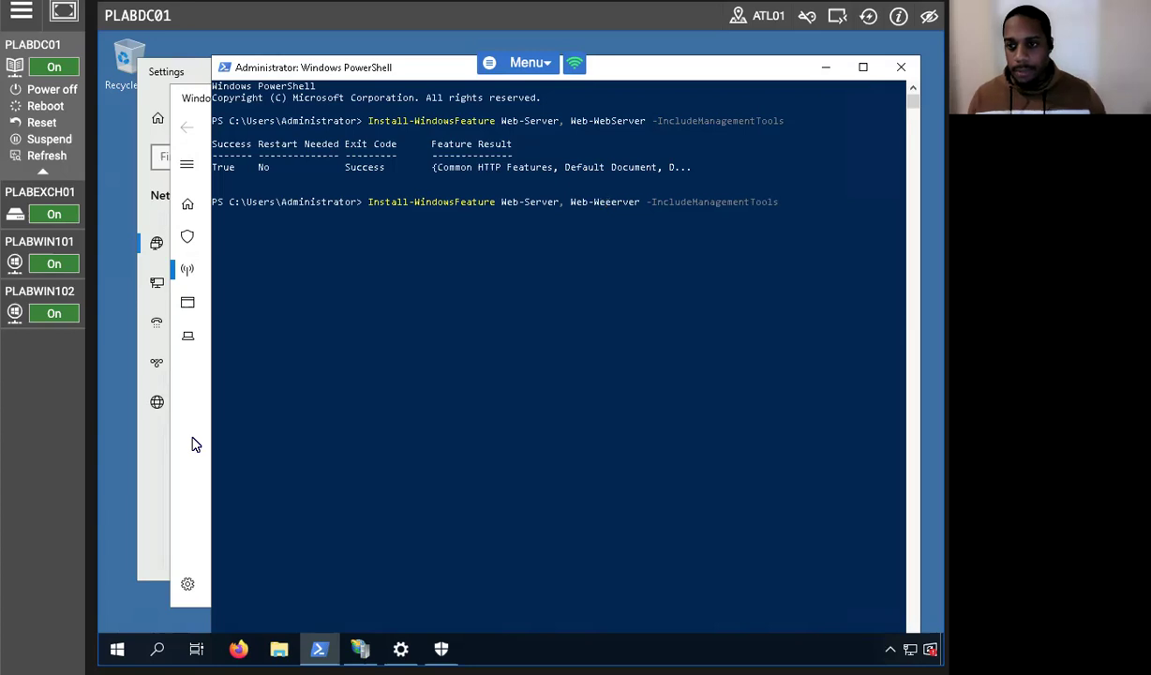
text(FTP-)
key(Left)
key(Left)
key(Left)
key(Left)
key(Left)
key(Left)
key(Left)
key(Left)
key(Left)
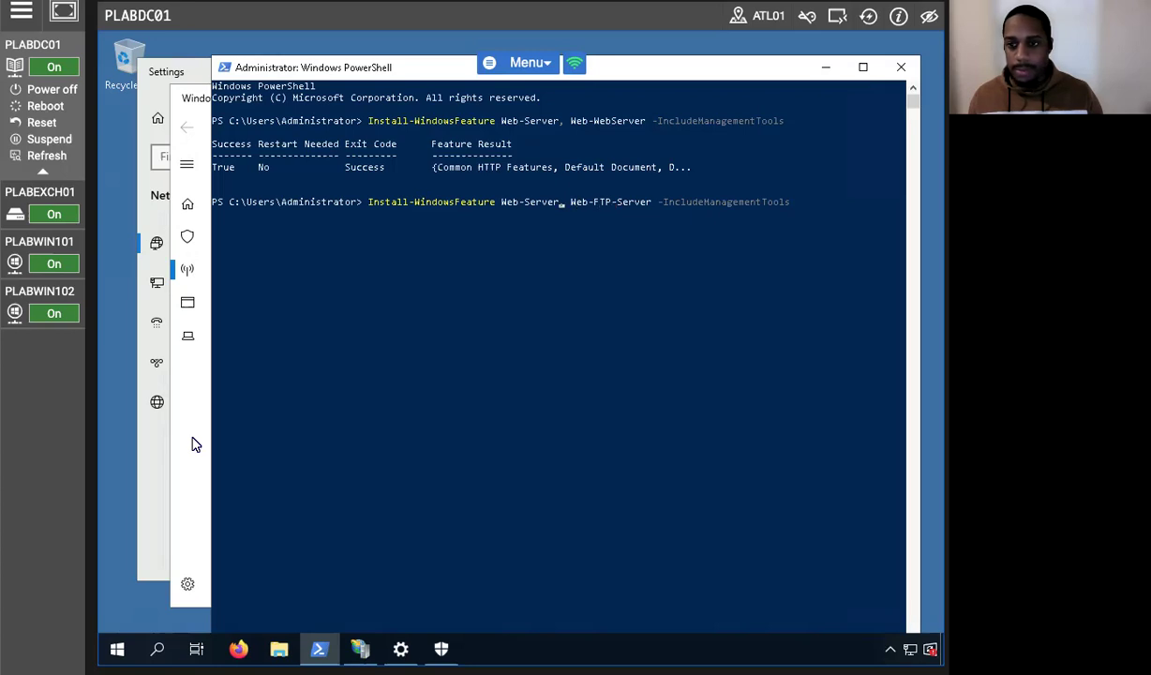
key(BackSpace)
key(BackSpace)
key(BackSpace)
key(BackSpace)
key(BackSpace)
key(BackSpace)
key(BackSpace)
key(BackSpace)
key(BackSpace)
key(BackSpace)
key(BackSpace)
key(BackSpace)
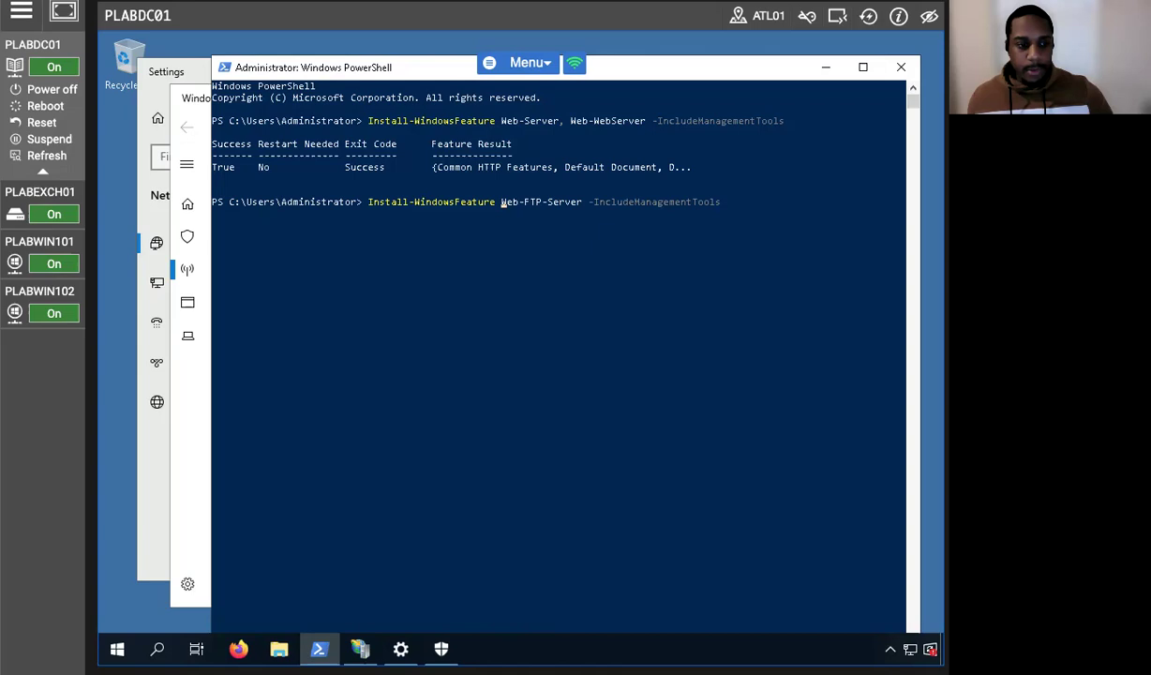
key(Return)
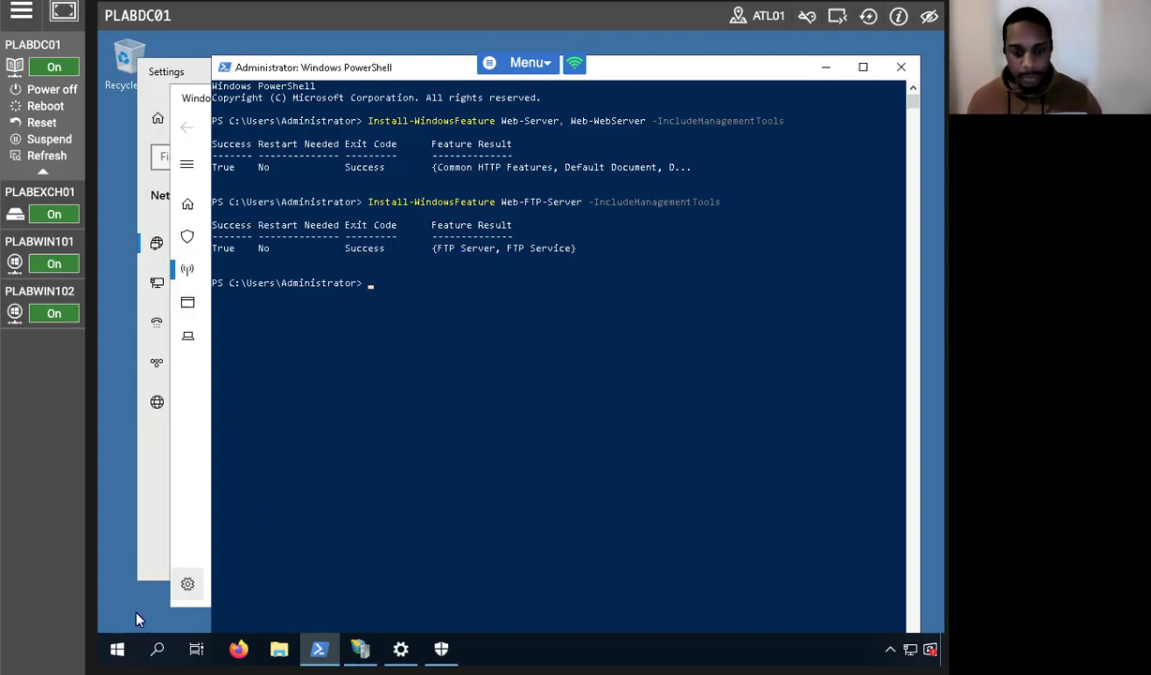
Launch IIS Manager from Windows Administrative Tools and maximize its window.
click(117, 648)
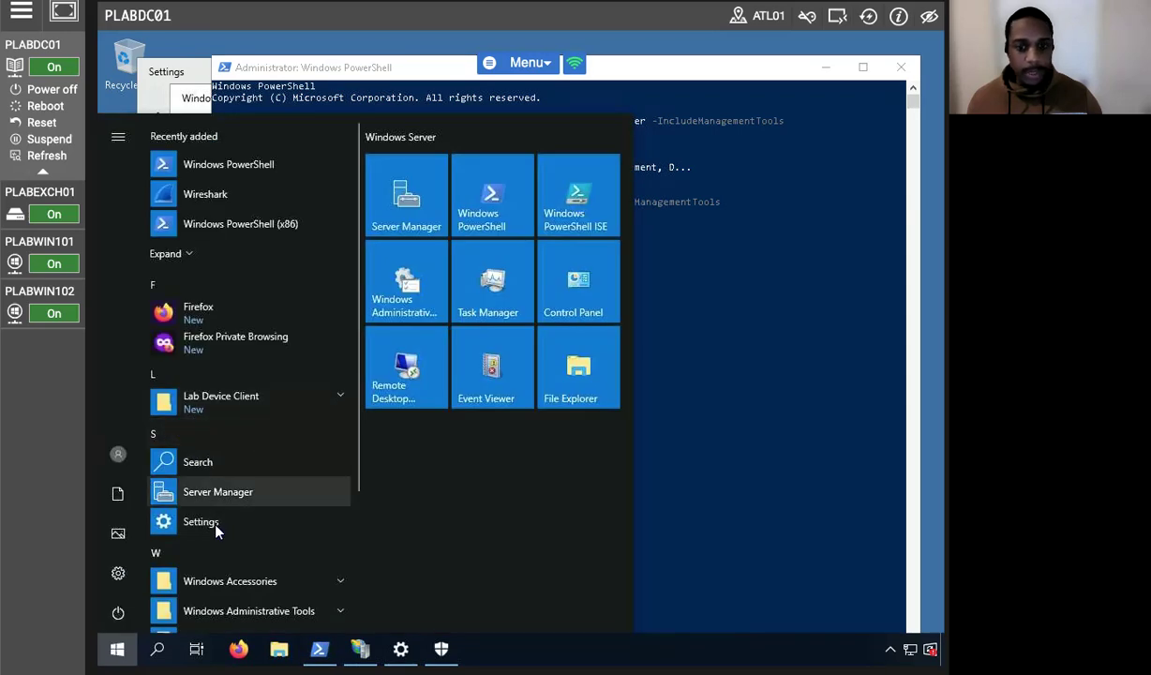
scroll(206, 502, down, 3)
click(259, 426)
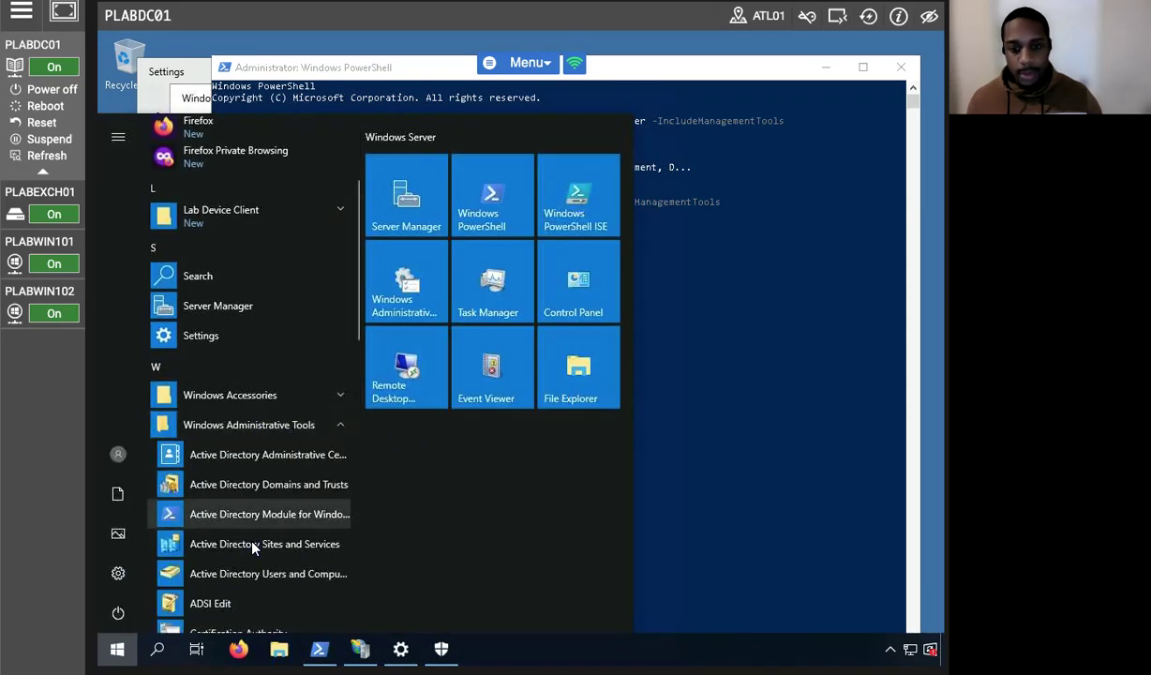
scroll(249, 517, down, 5)
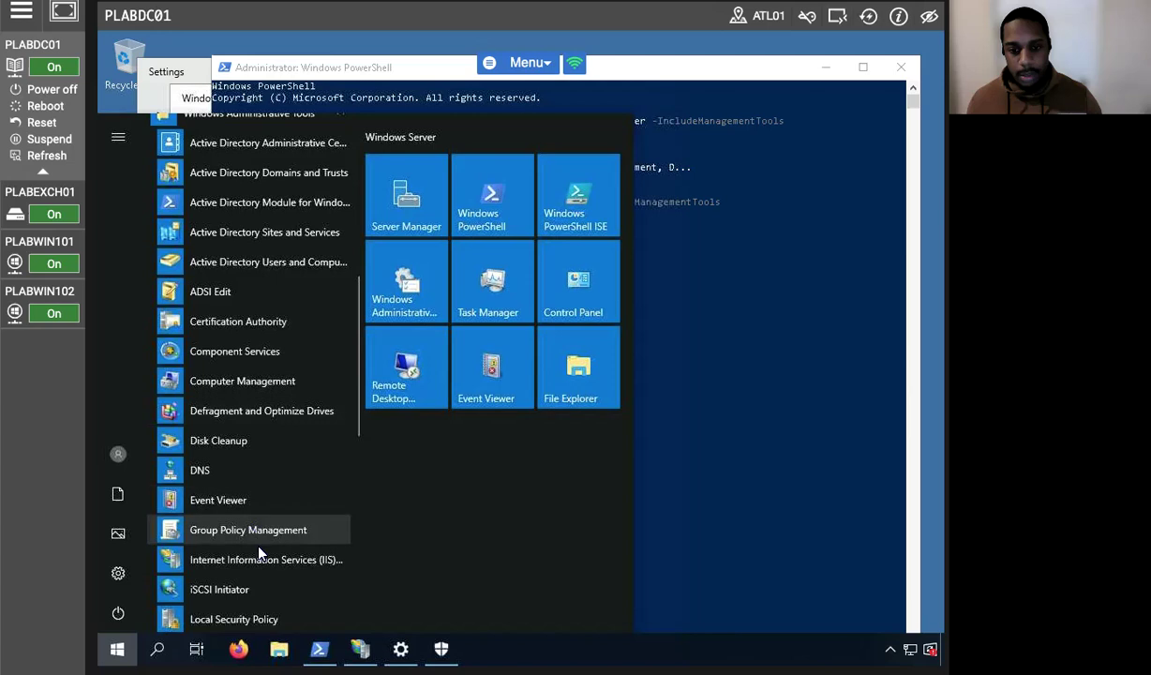
click(266, 560)
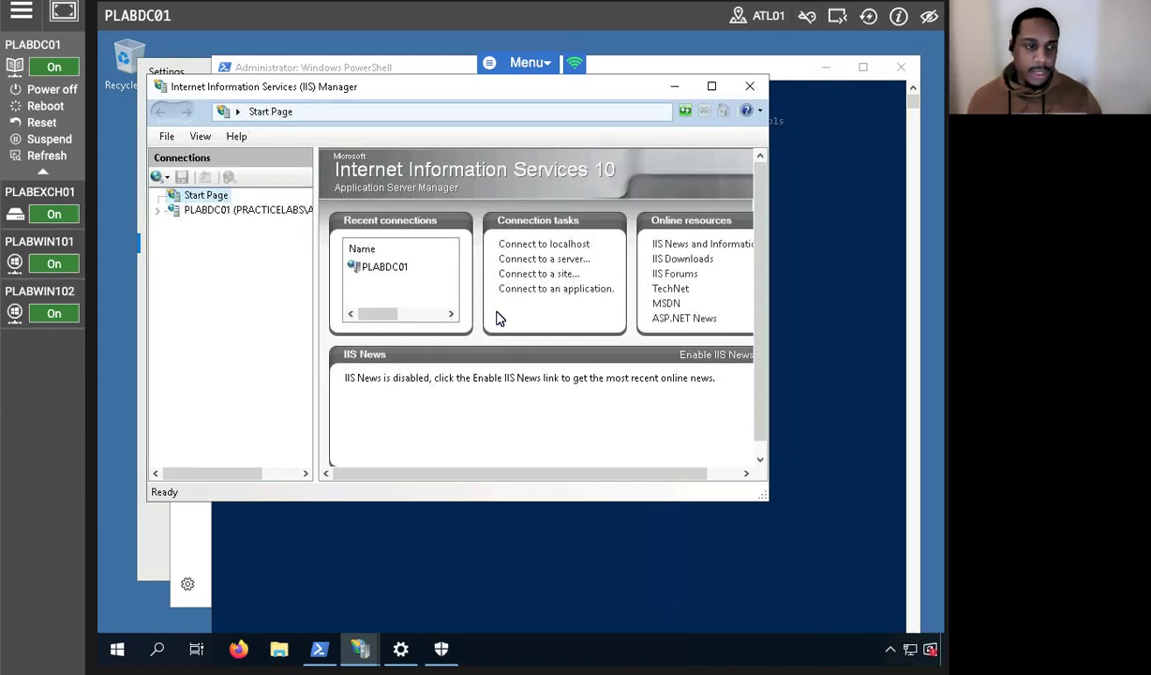
click(712, 85)
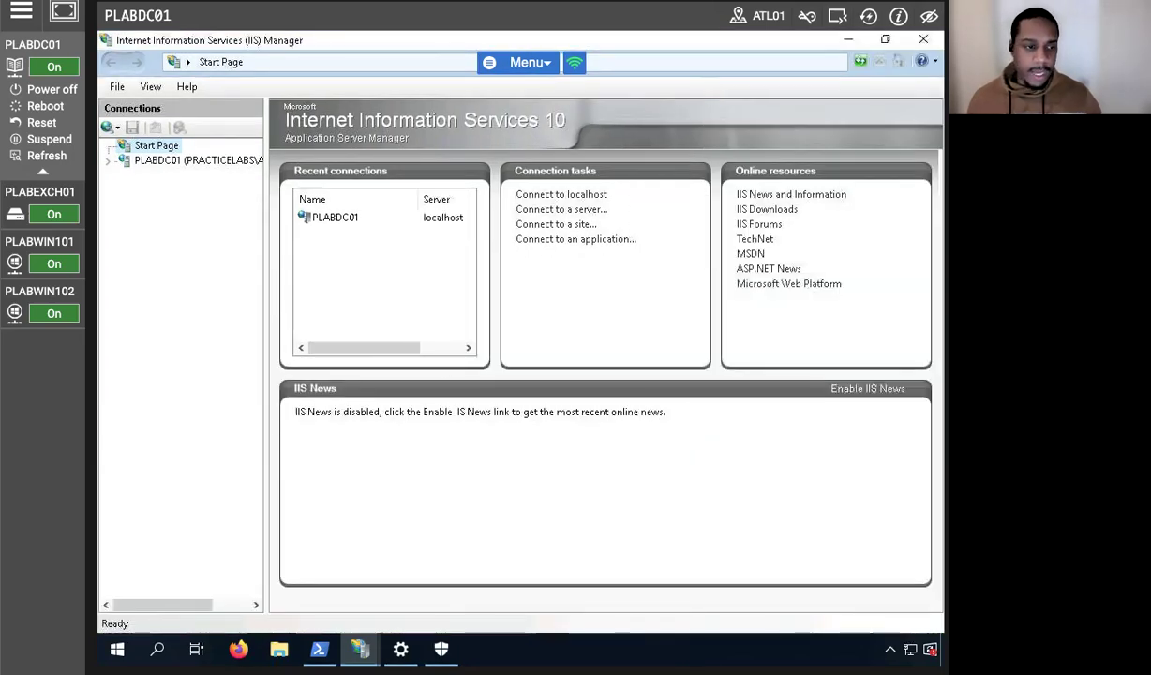
Expand the PLABDC01 server and select Sites, which lists only Default Web Site.
click(107, 160)
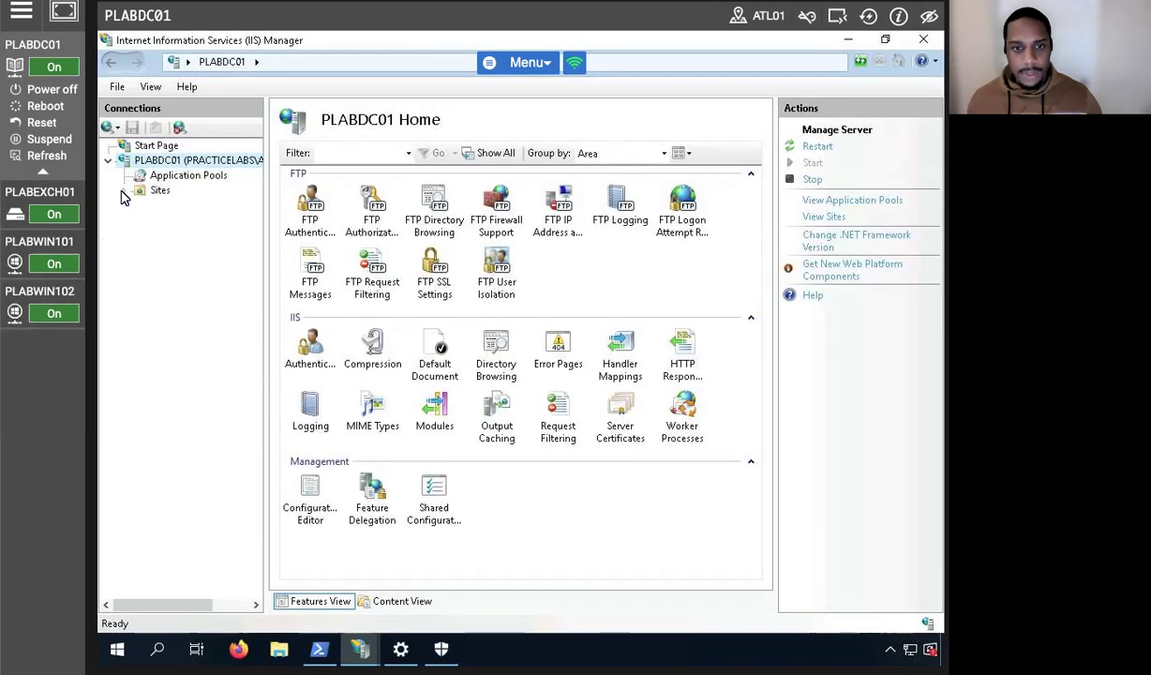
click(122, 191)
click(155, 190)
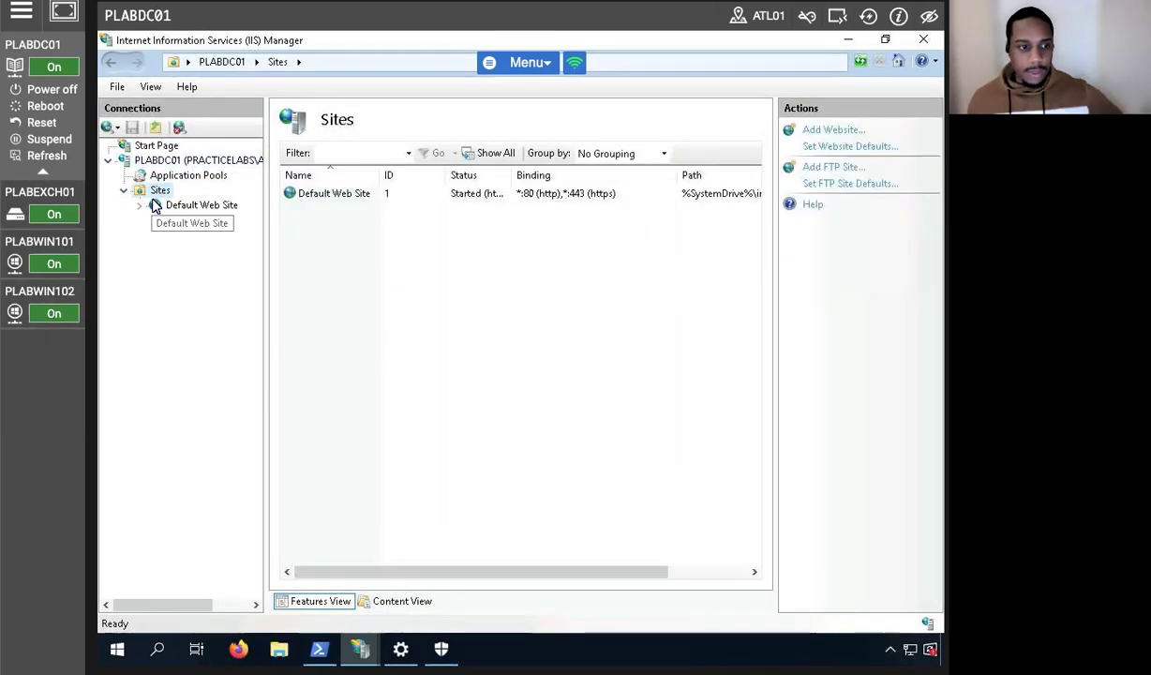
right_click(160, 190)
Name the new FTP site plabsftp with physical path C:\inetpub\ftproot and continue to bindings.
key(Escape)
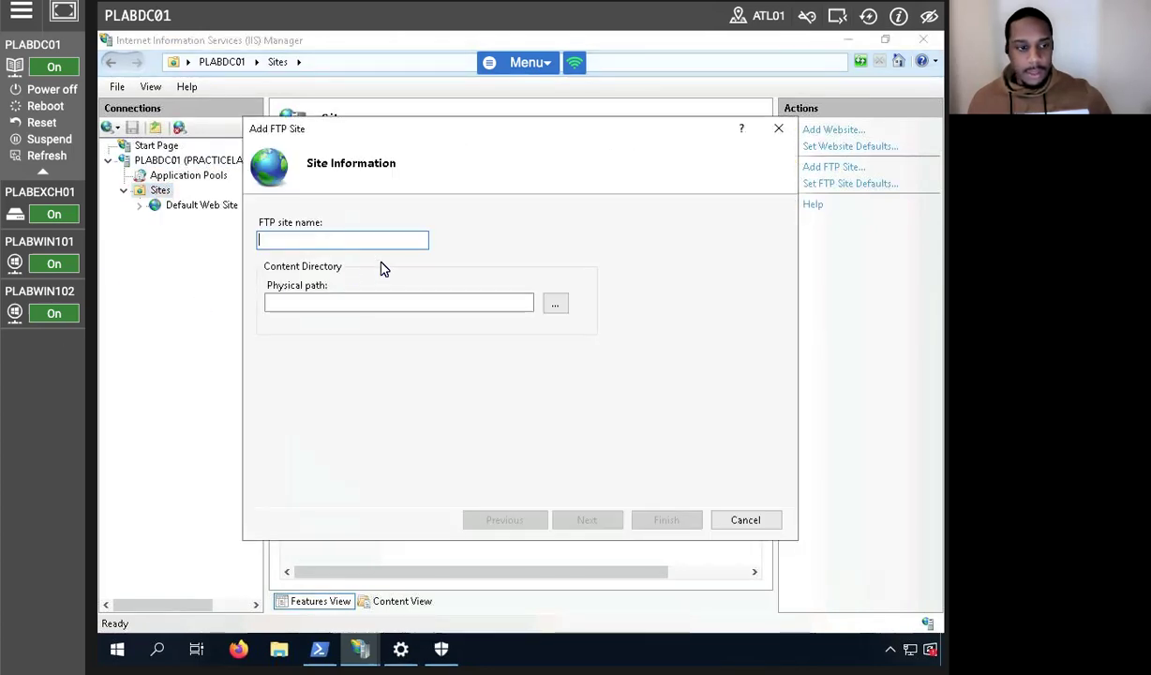
text(pl)
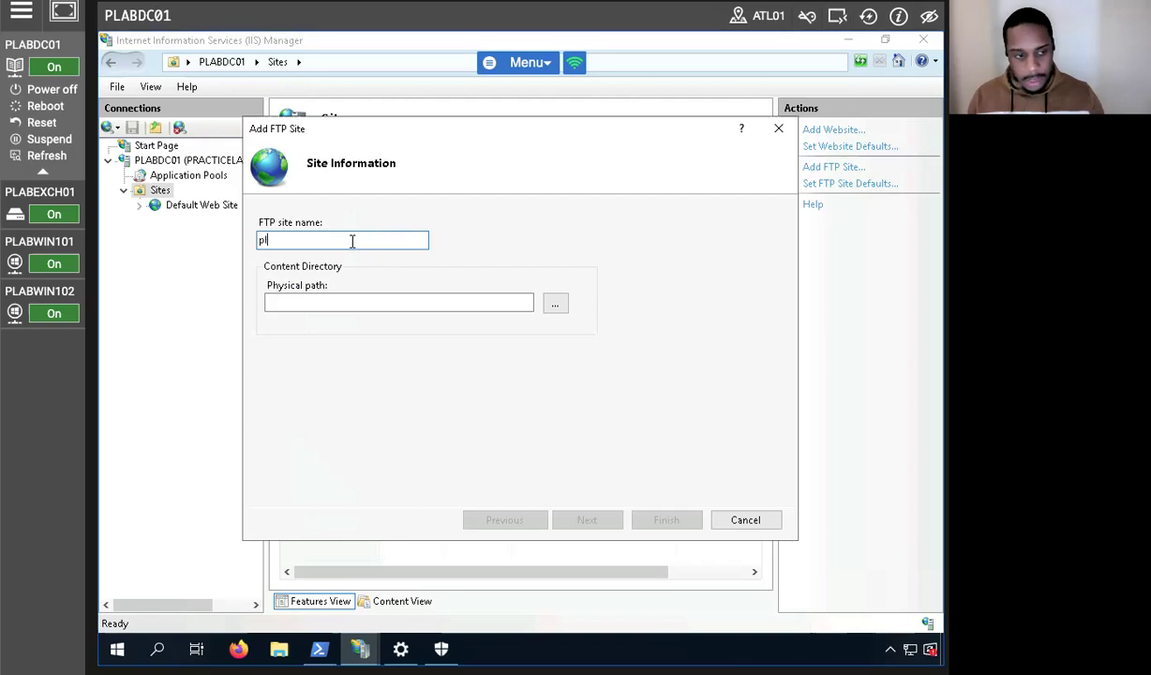
text(absftp)
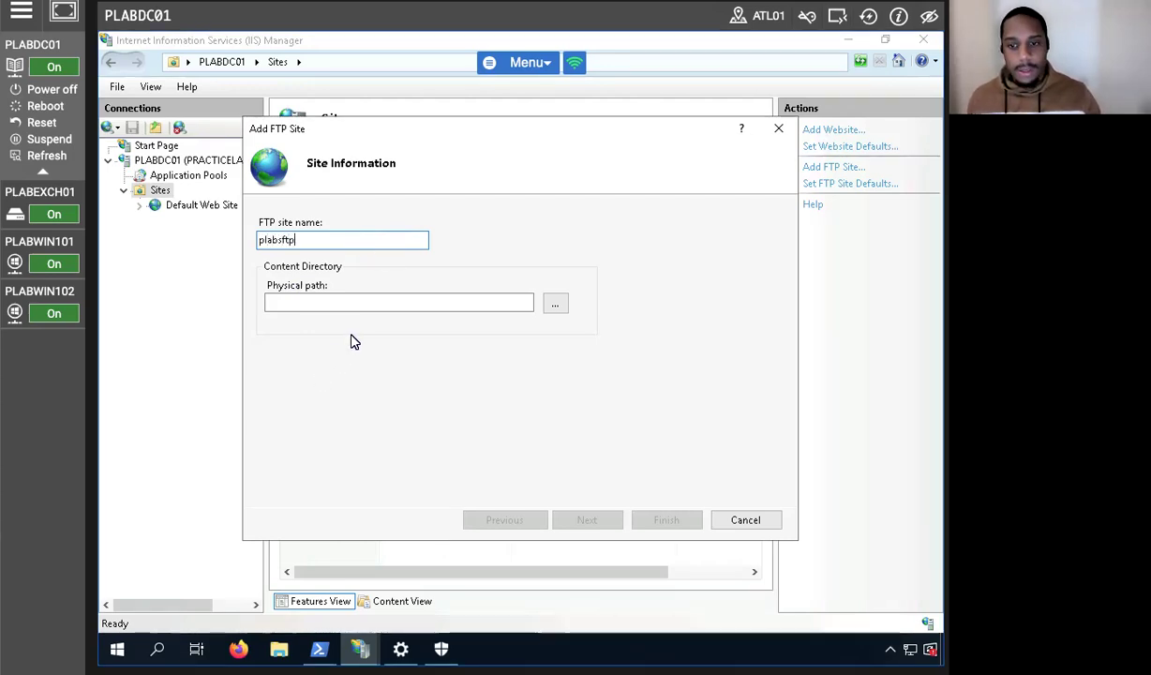
click(398, 302)
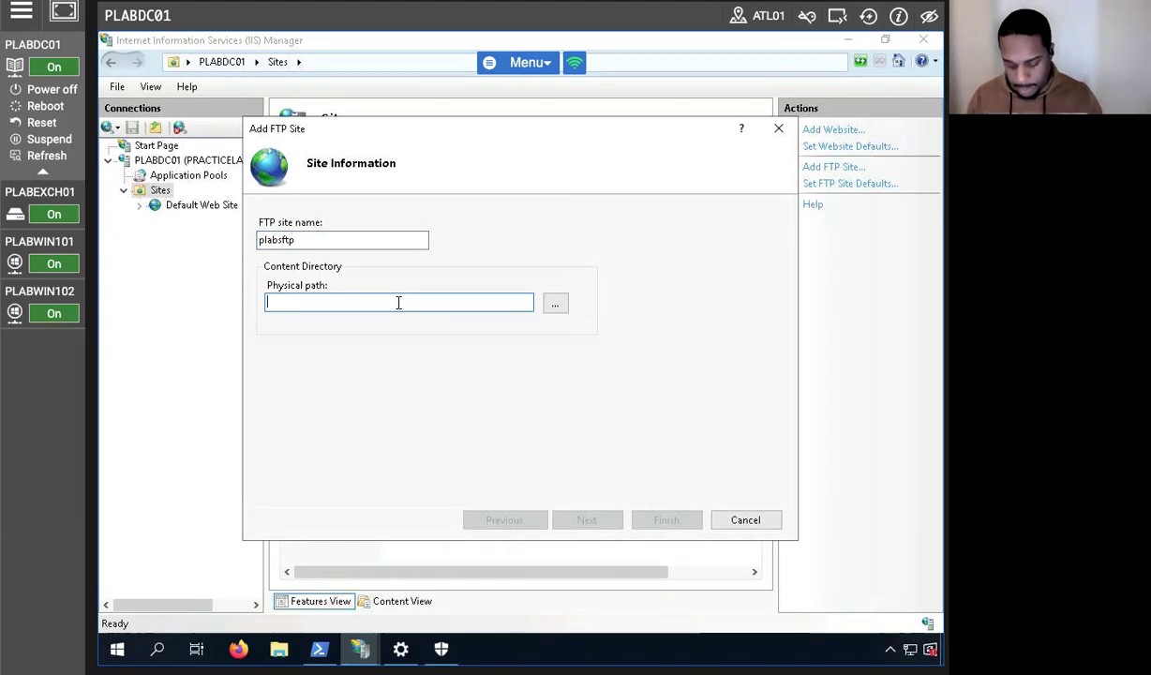
text(C:)
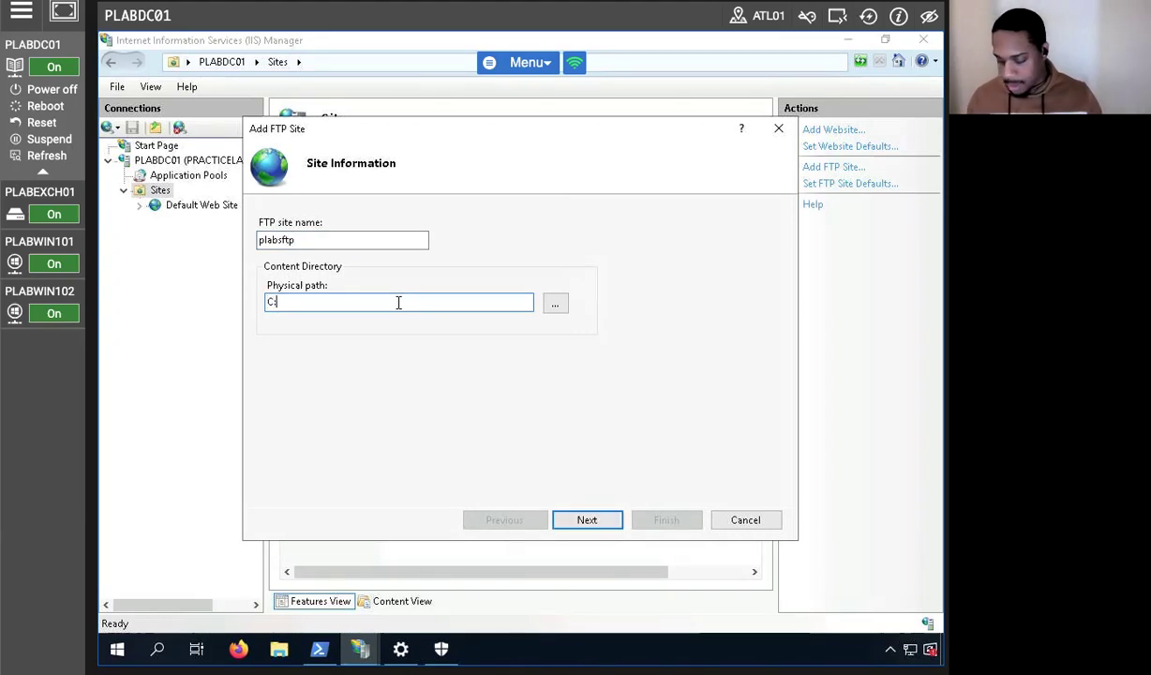
text(\inetpub)
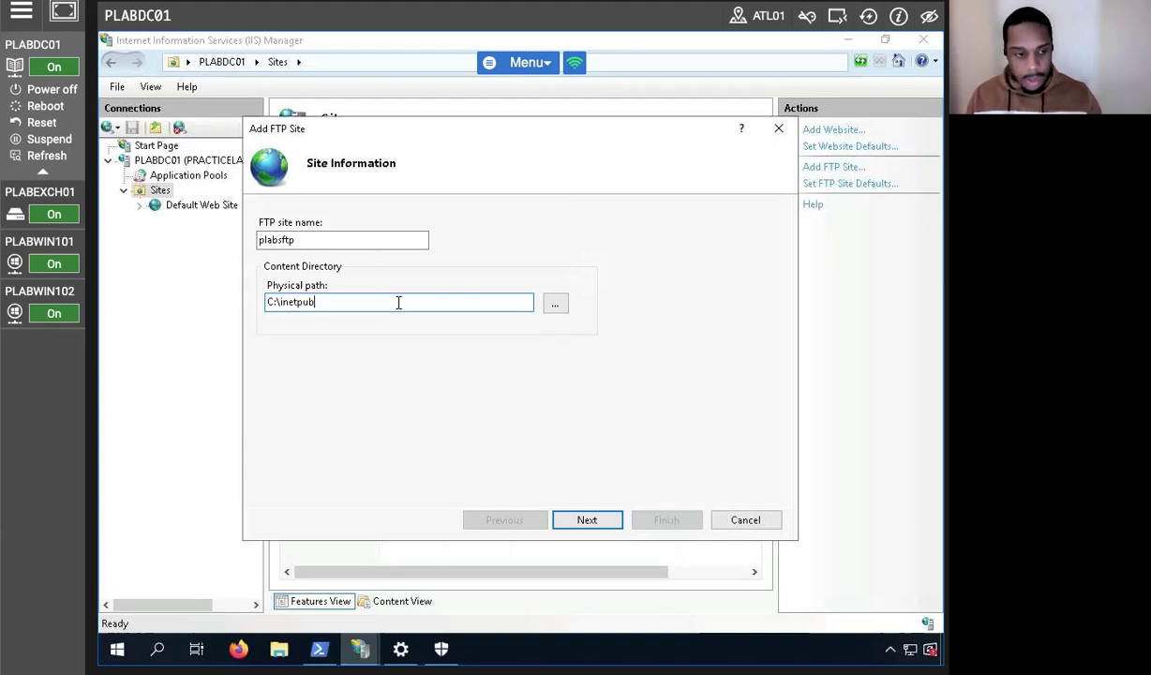
text(\f)
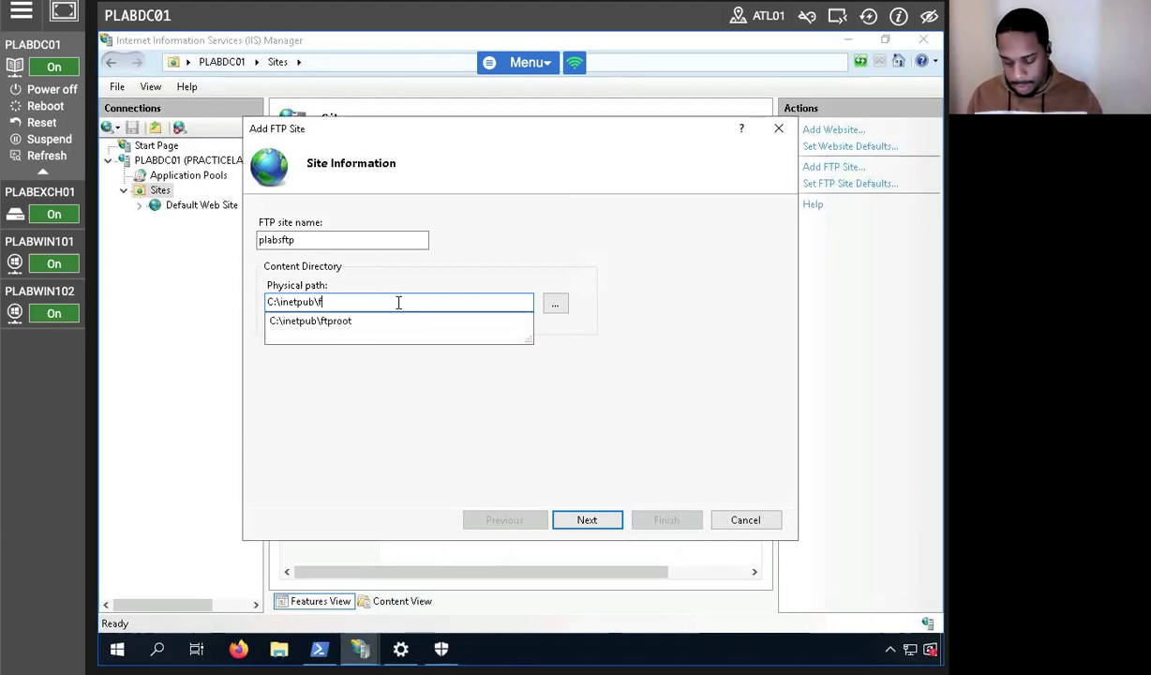
text(tproot)
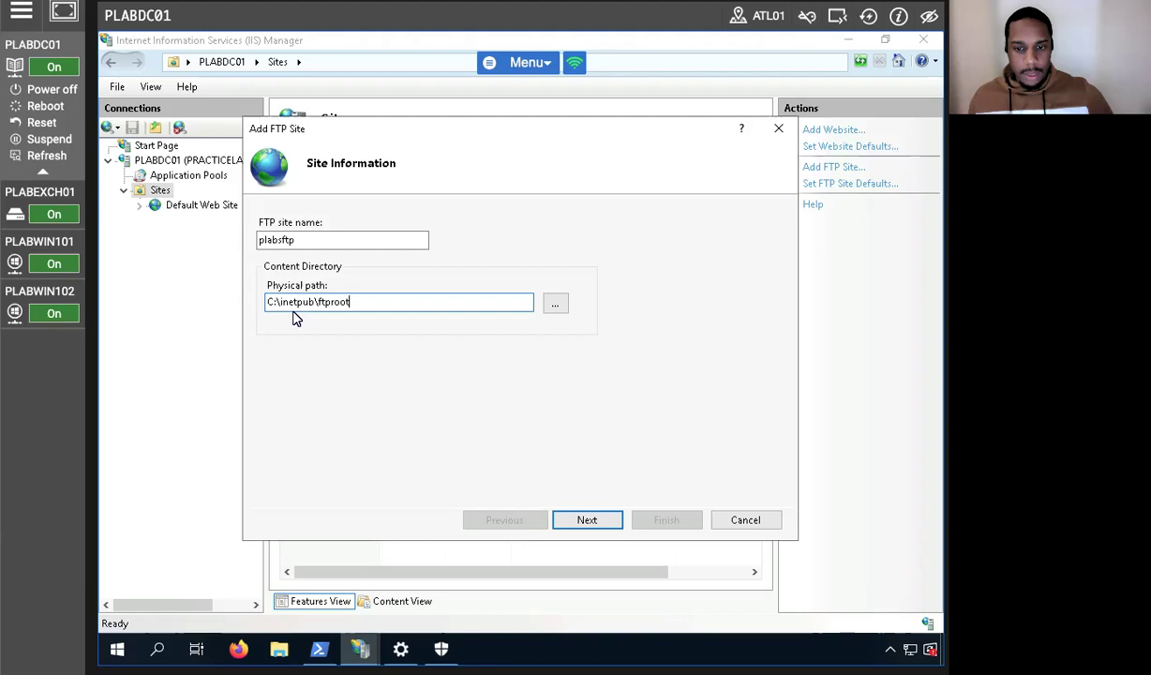
click(581, 524)
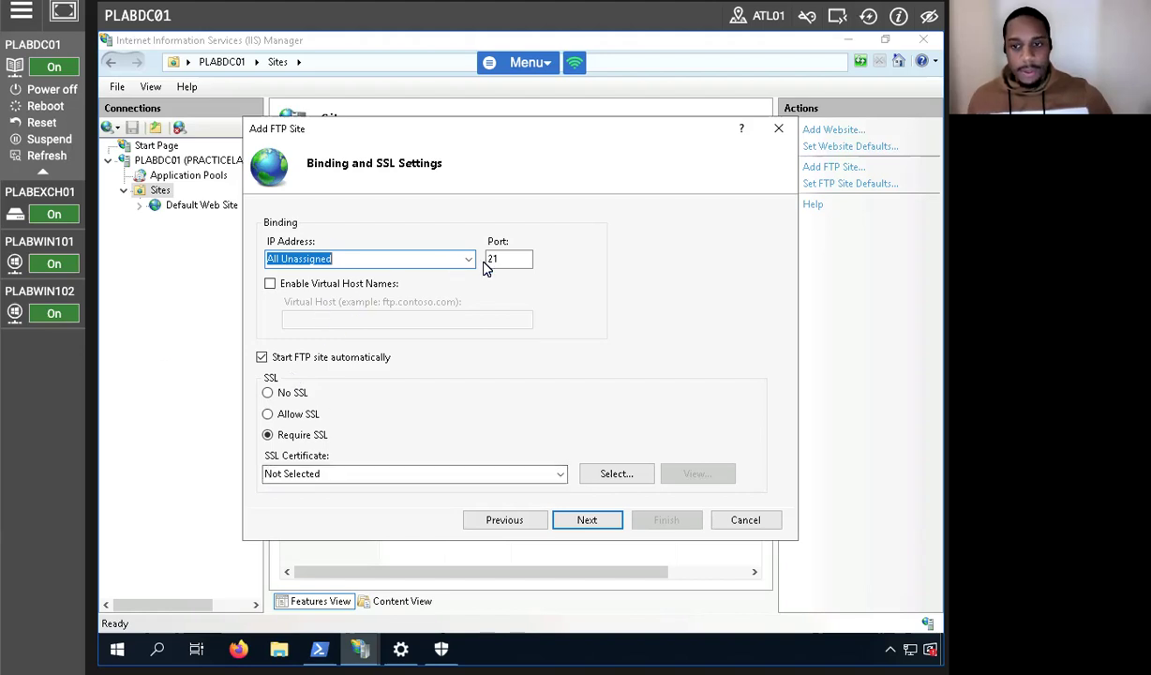
Choose No SSL, enable Anonymous authentication, and grant All users Read and Write access.
click(267, 392)
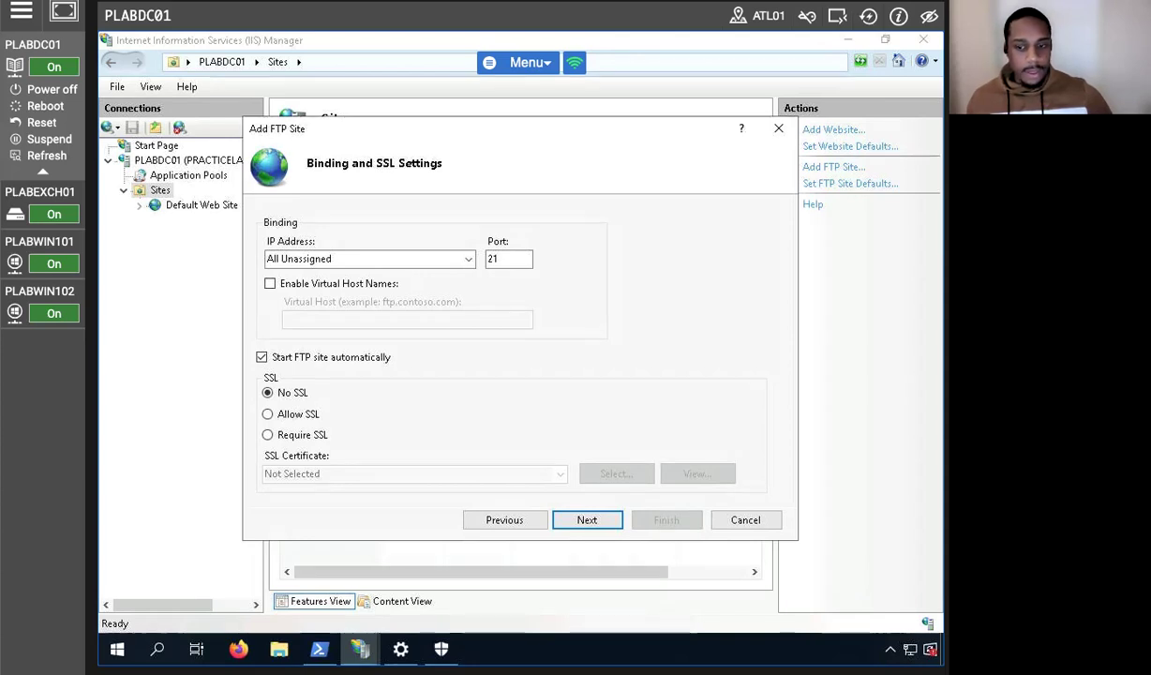
click(555, 517)
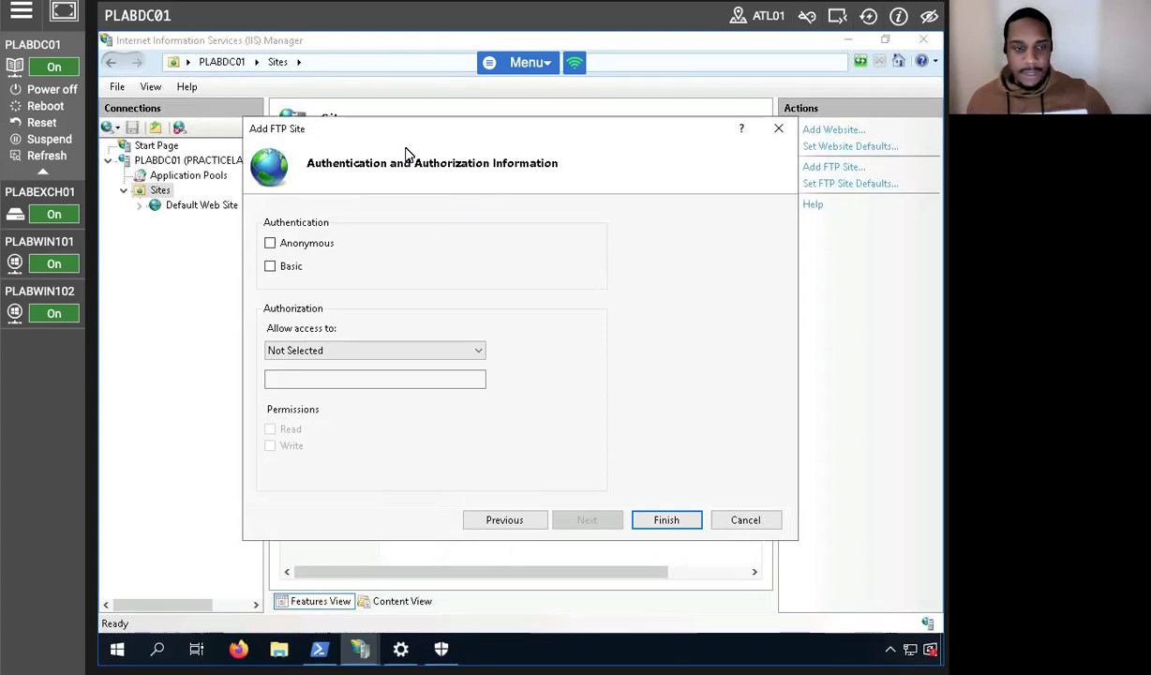
click(270, 244)
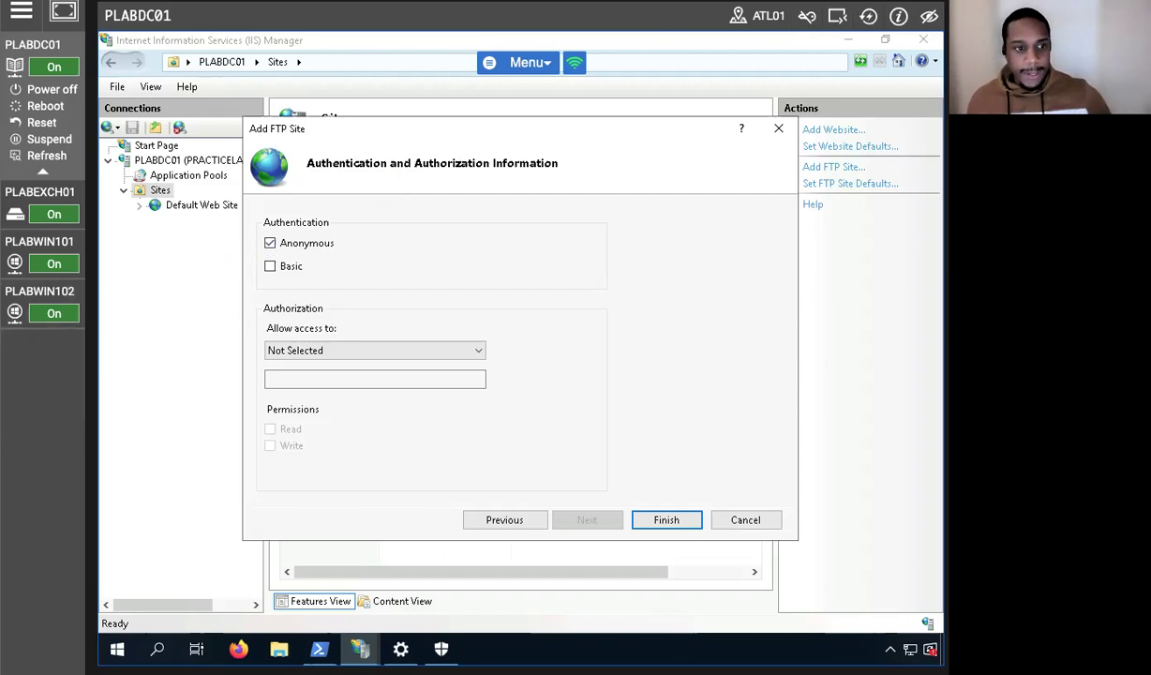
click(339, 349)
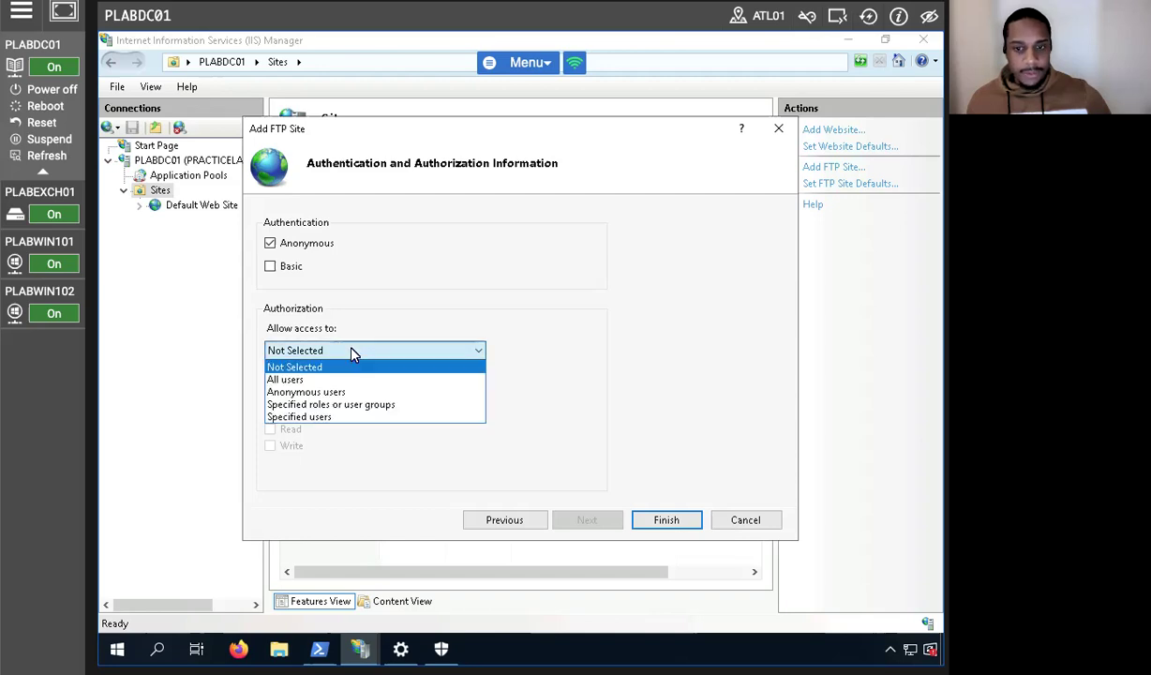
click(286, 380)
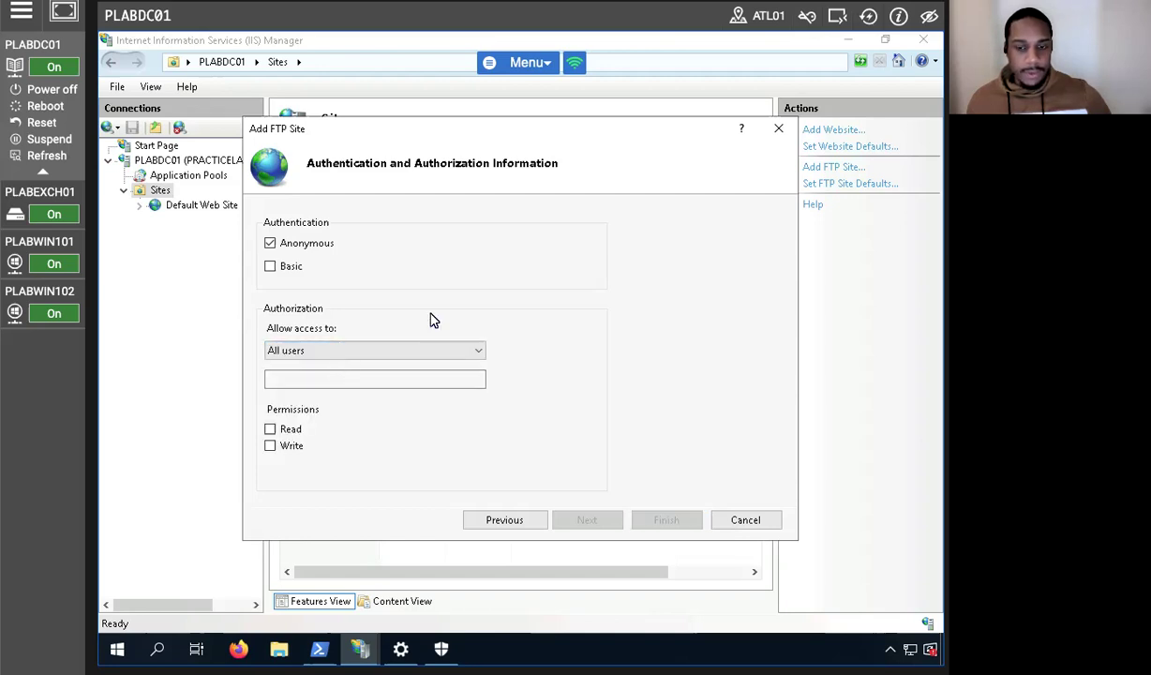
click(270, 428)
click(270, 446)
click(665, 520)
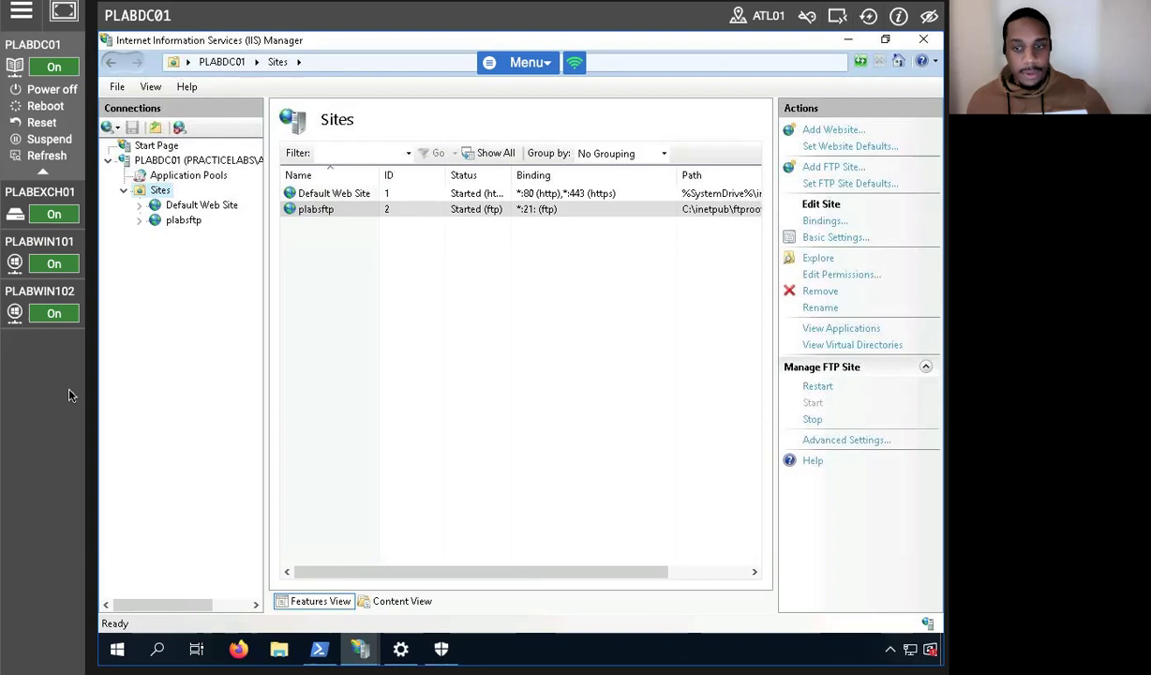
Select the new plabsftp site in the Sites list, keeping its name unchanged.
click(349, 208)
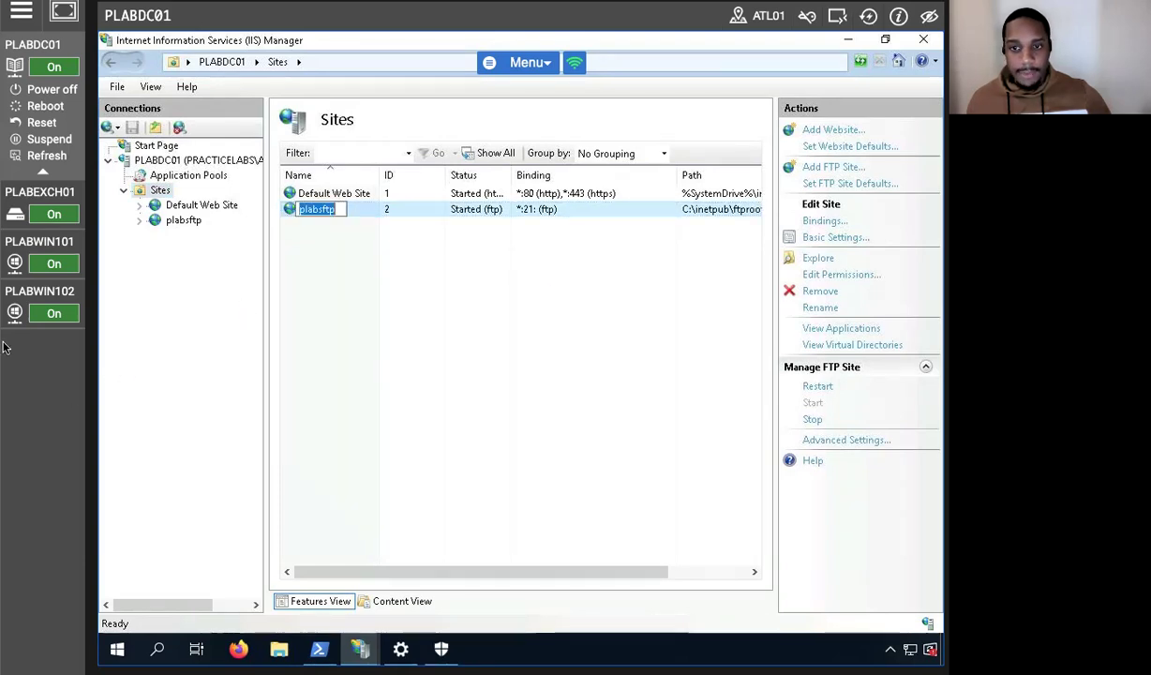
click(423, 274)
click(335, 215)
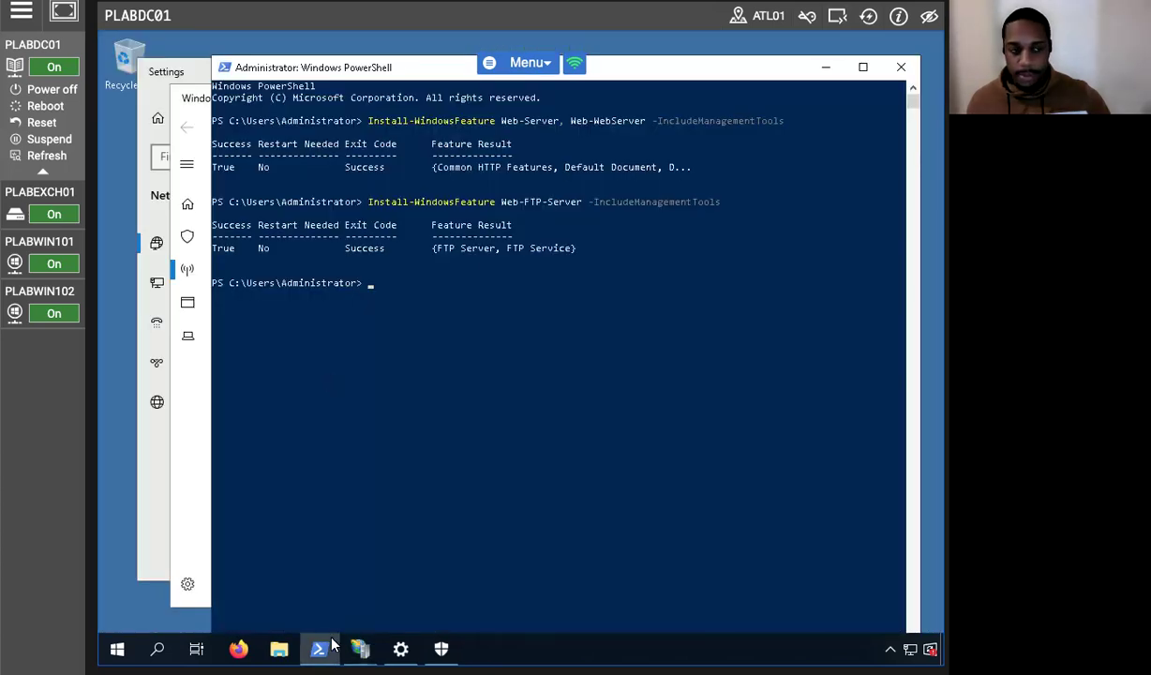
Browse in File Explorer to the C:\inetpub folder on Local Disk (C:).
click(277, 651)
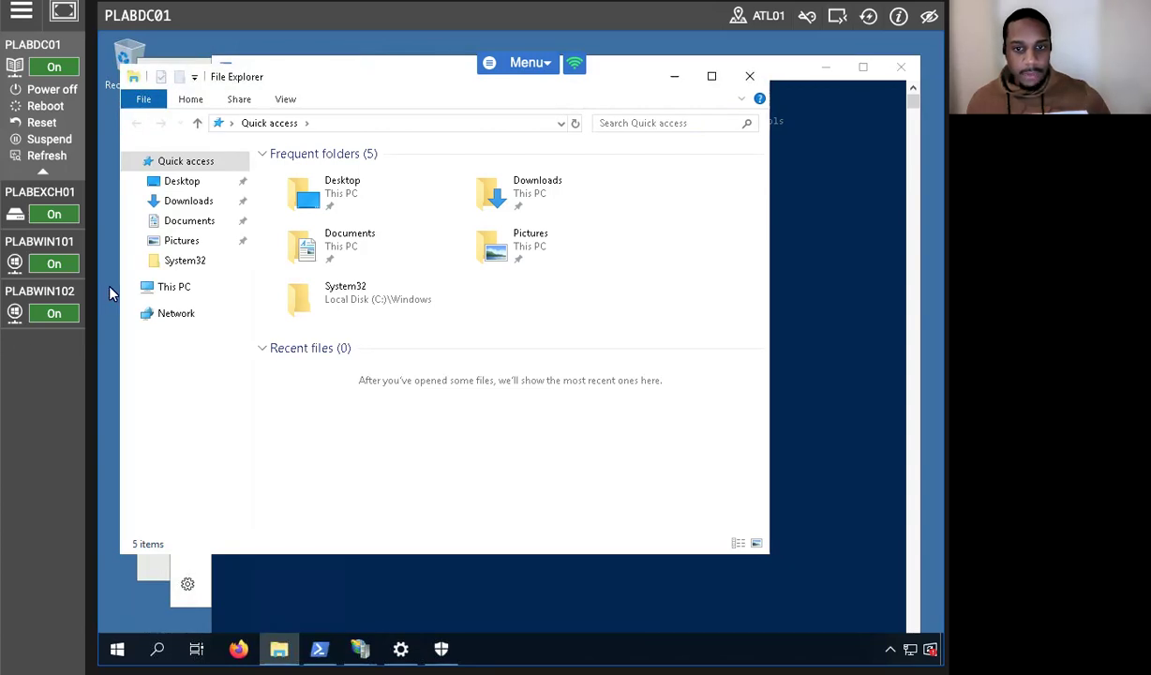
click(150, 287)
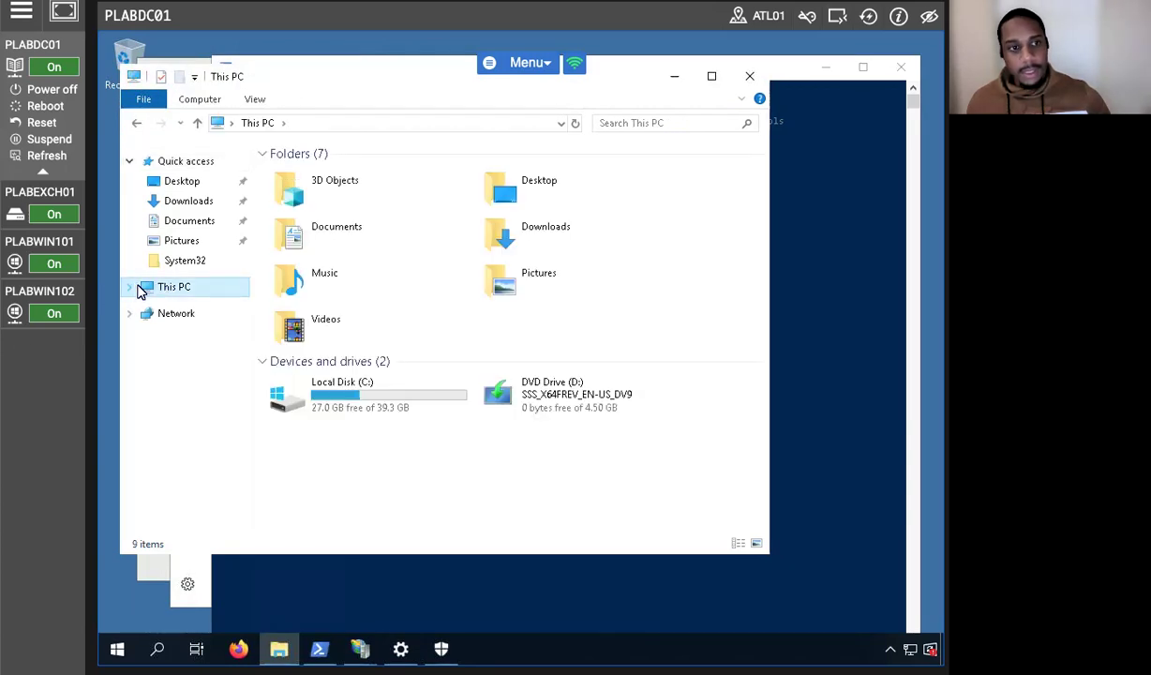
click(129, 288)
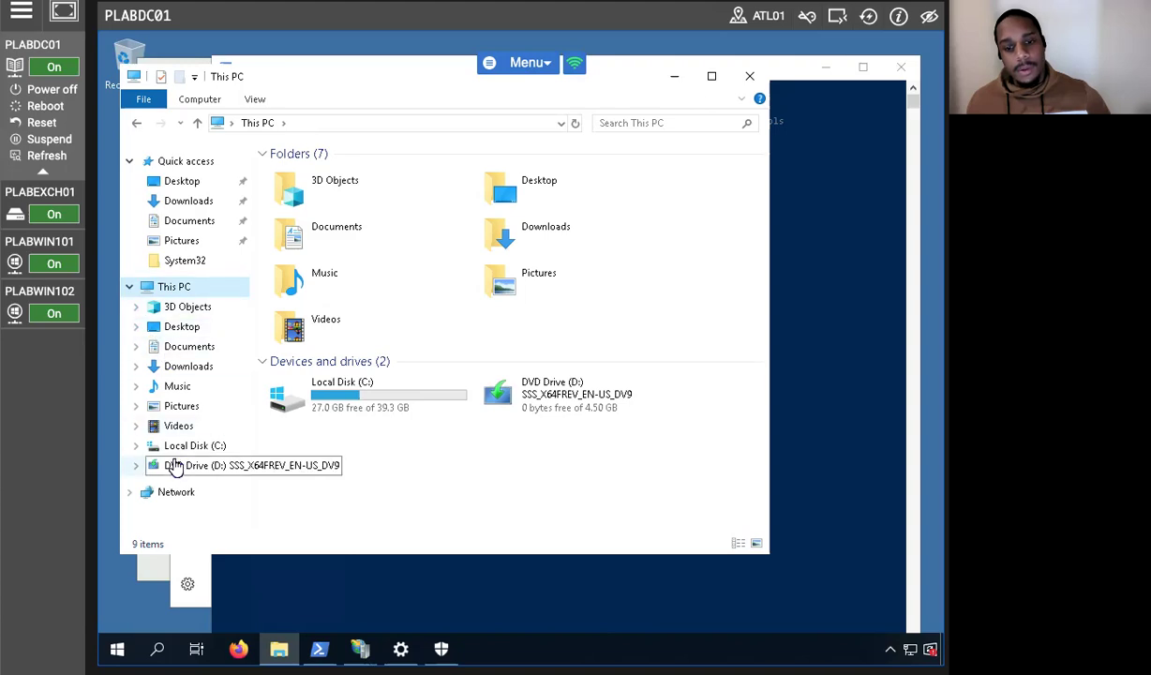
click(134, 448)
click(132, 448)
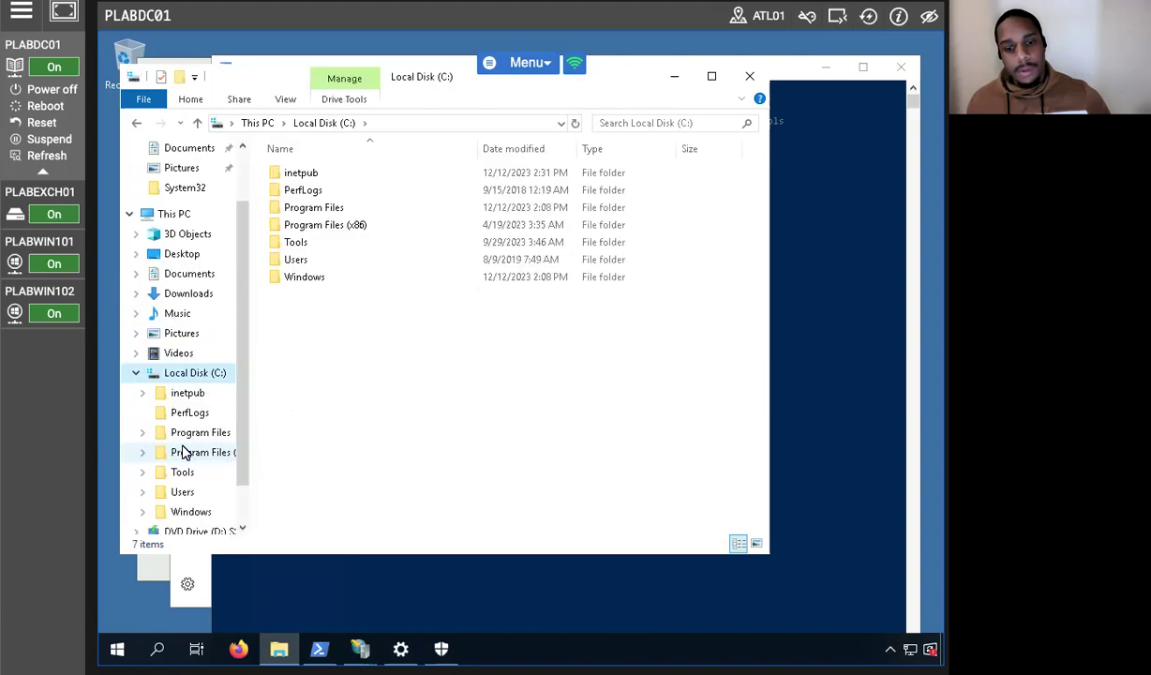
click(190, 394)
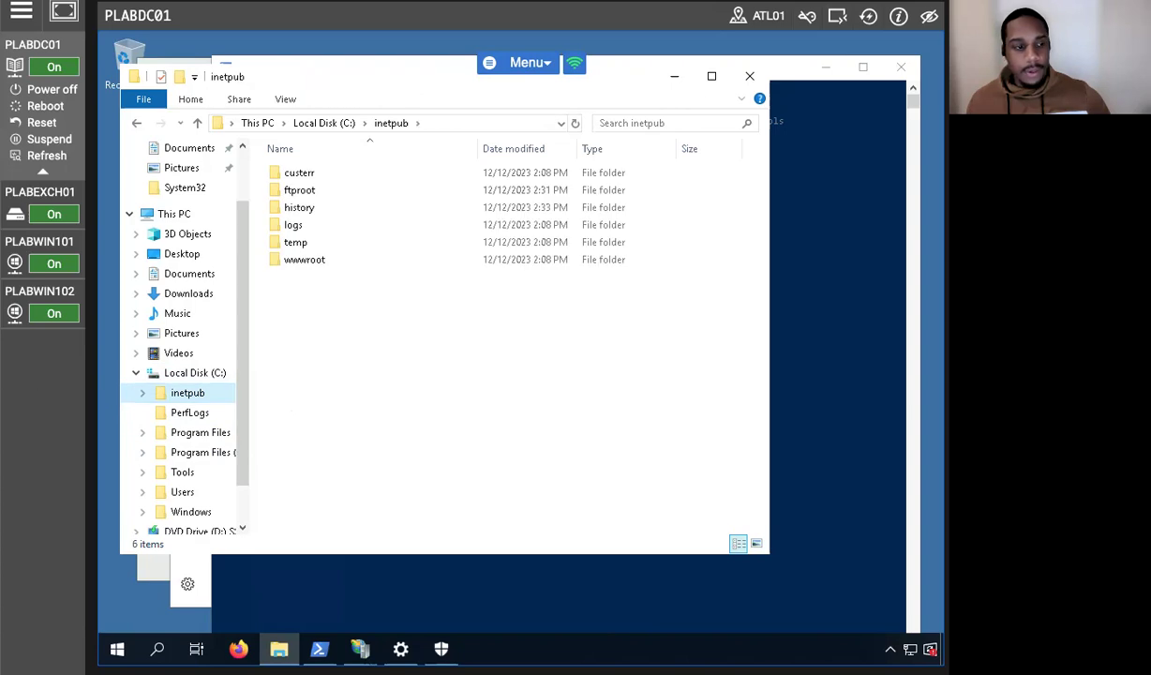
Create a new text document in C:\inetpub named ftptest.
right_click(483, 385)
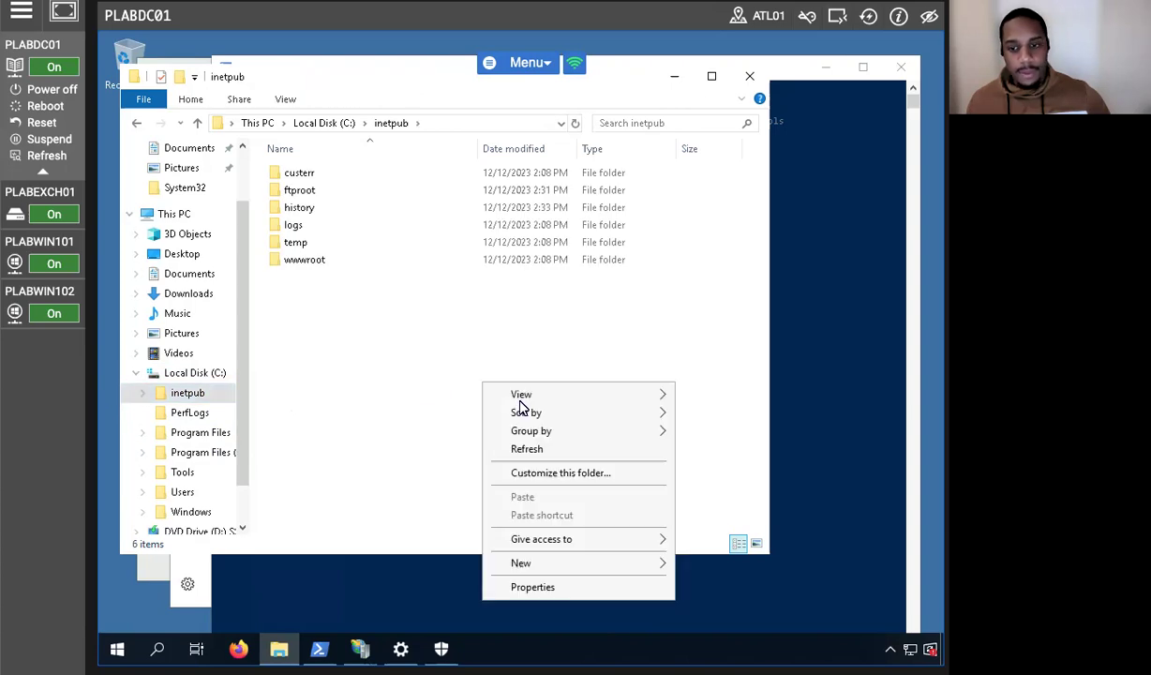
mouse_move(520, 563)
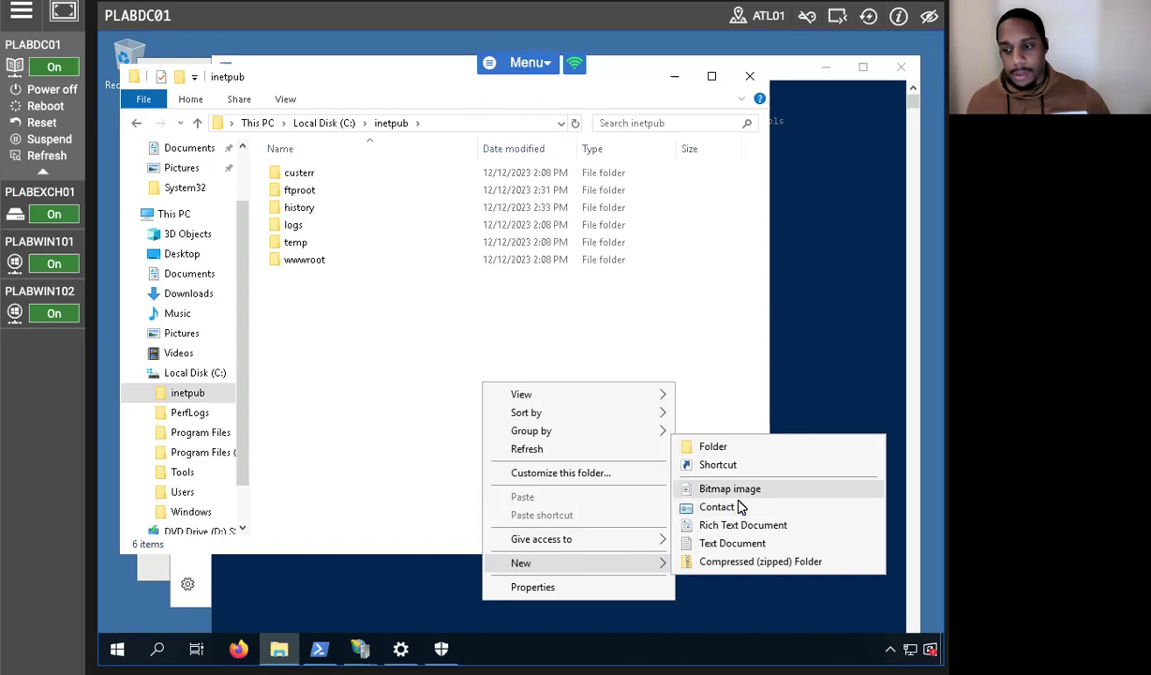
click(734, 543)
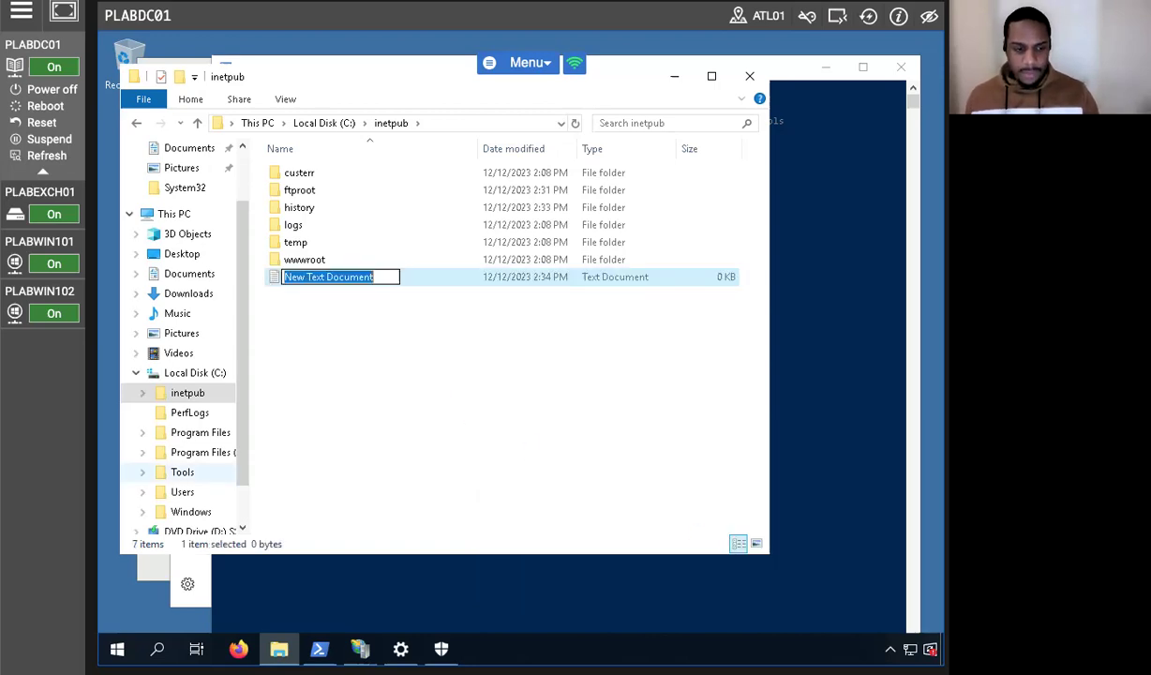
text(ftptest)
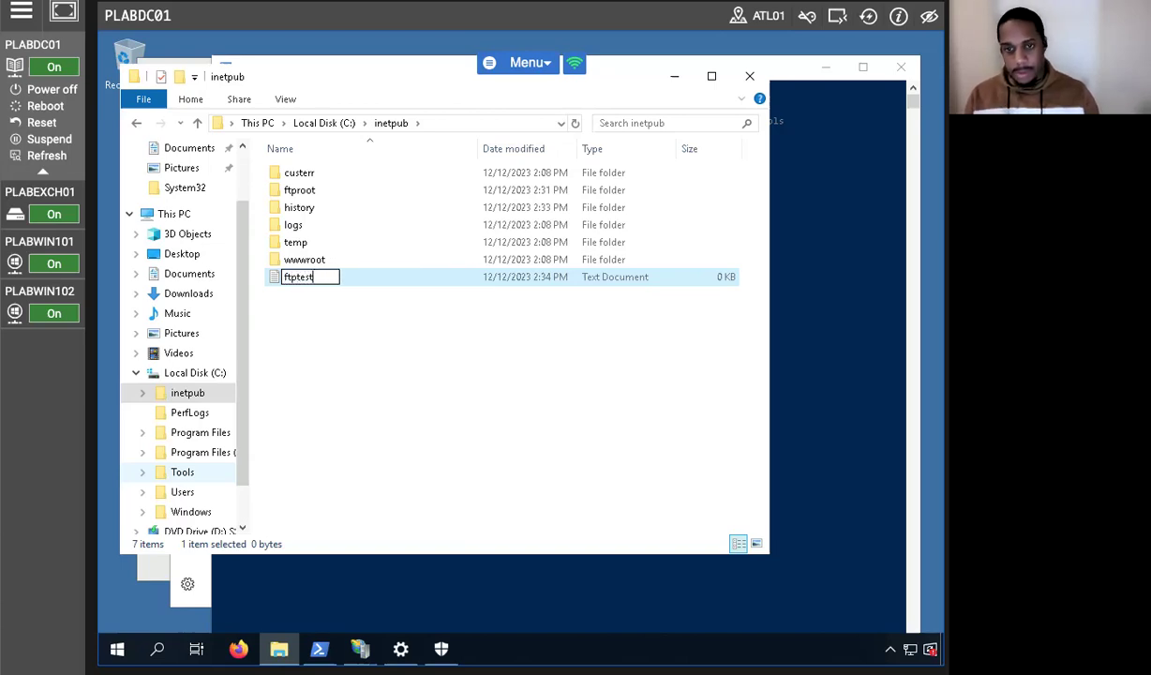
key(Return)
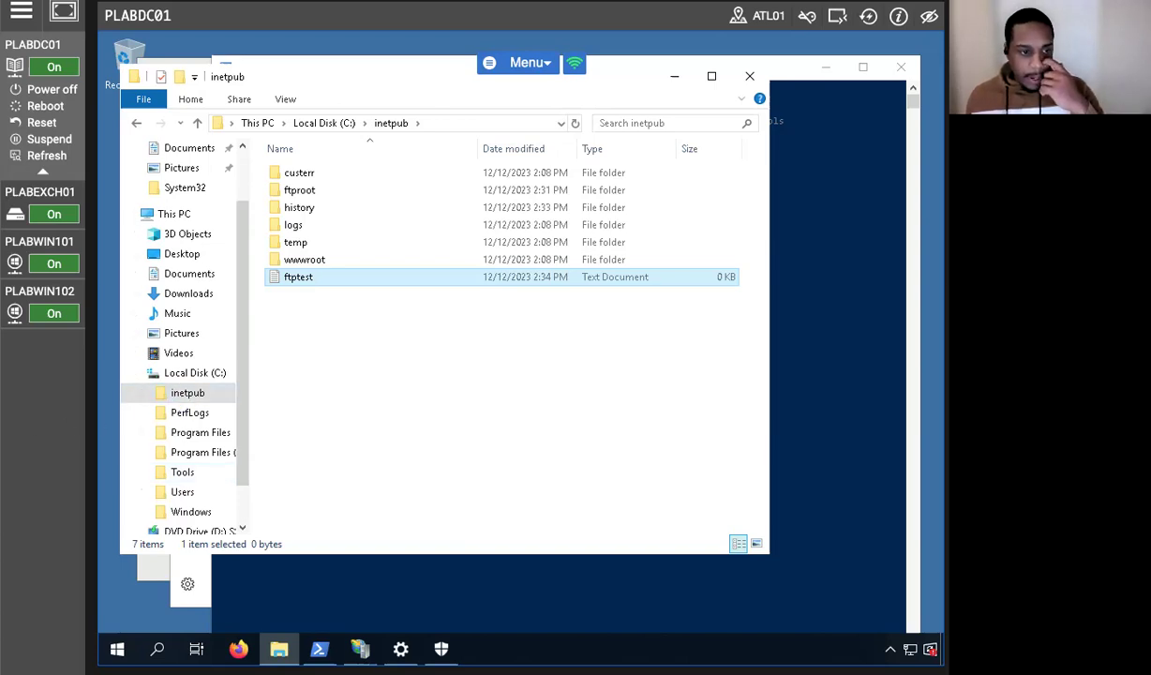
click(344, 295)
Write 'This is a test file for FTP server.' into ftptest and save it when closing Notepad.
double_click(330, 280)
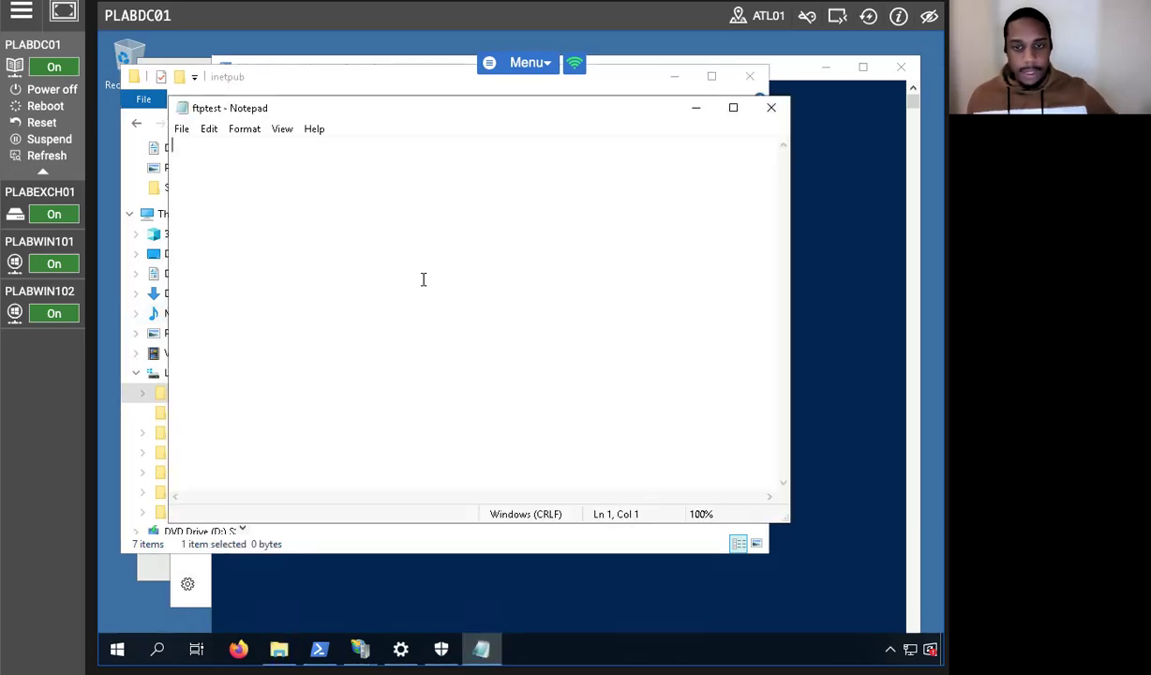
text(This is a )
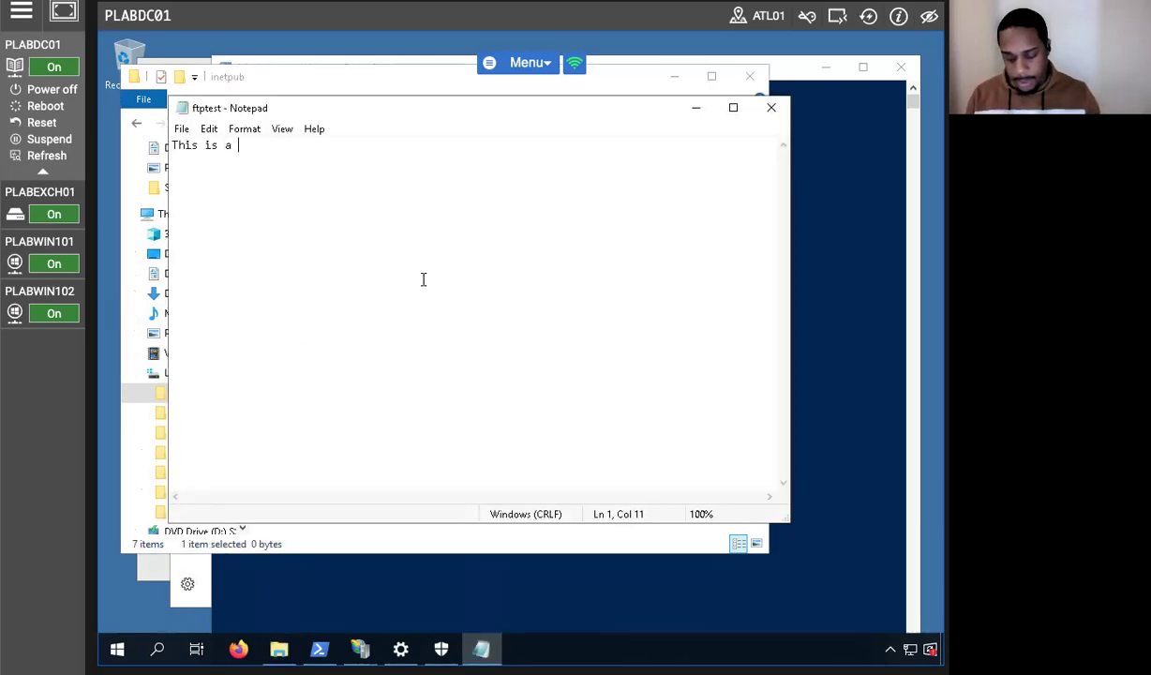
text(test fi)
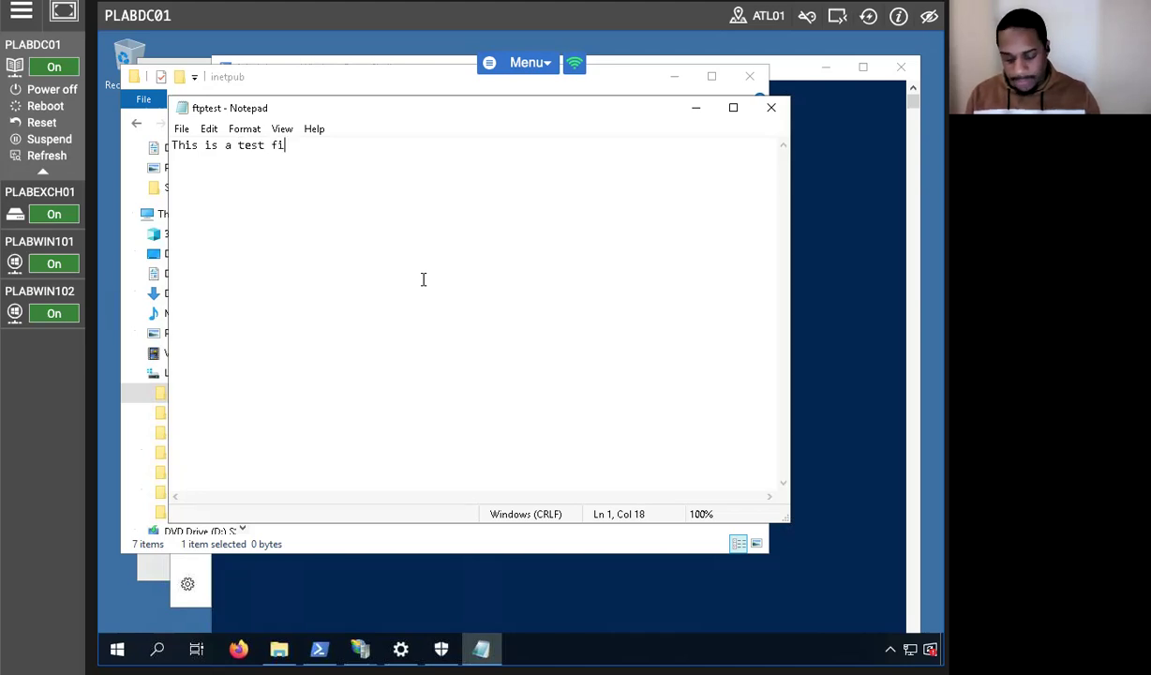
text(le for FTP )
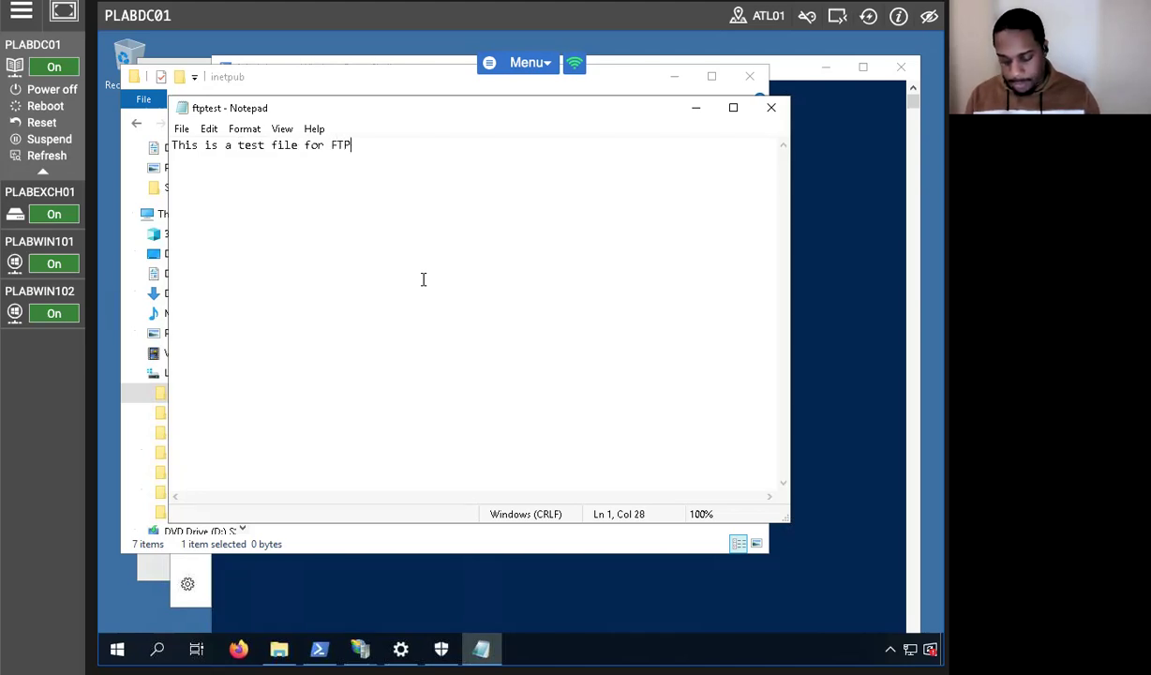
text(server)
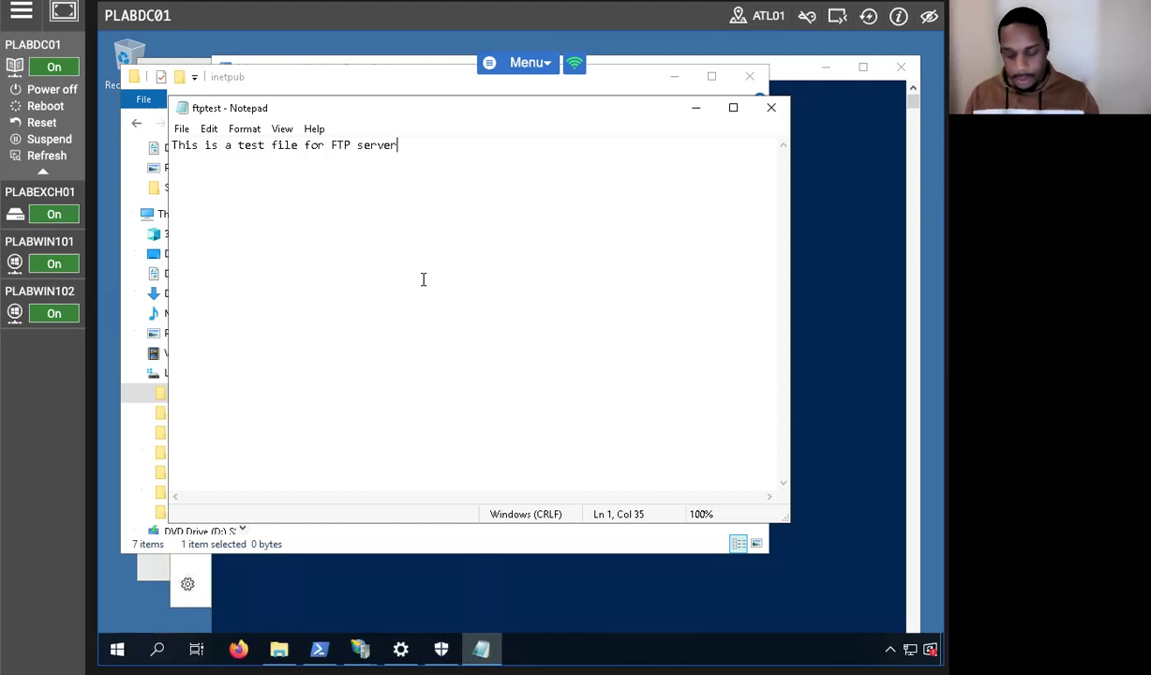
text(.)
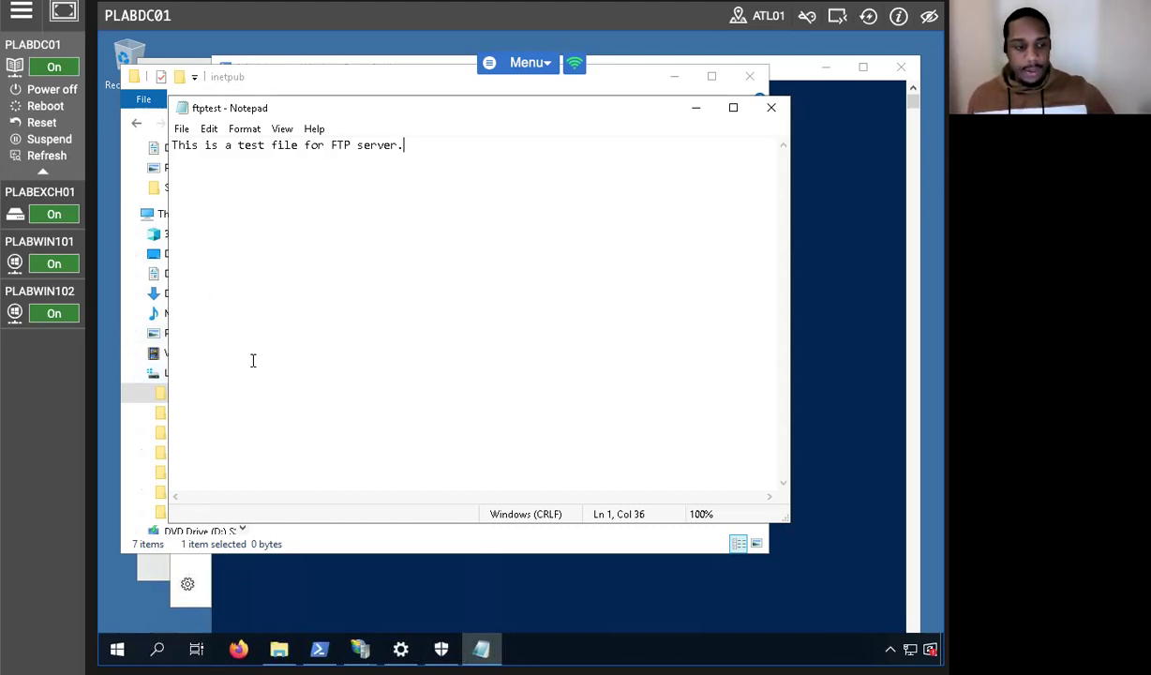
click(771, 108)
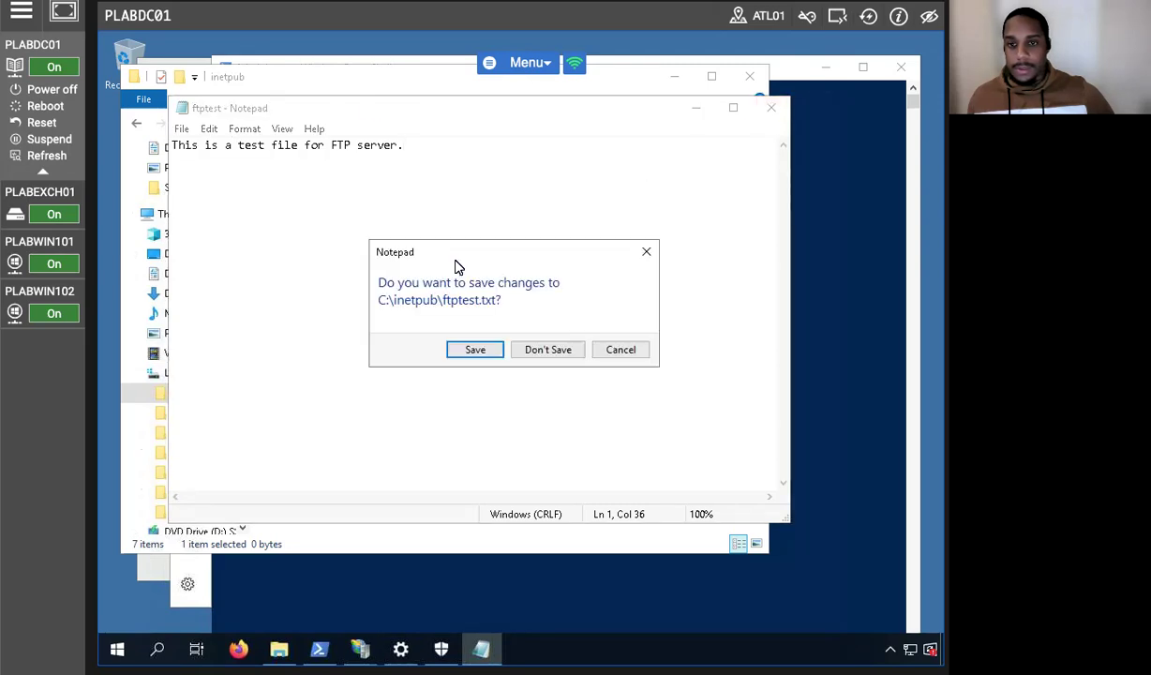
click(475, 350)
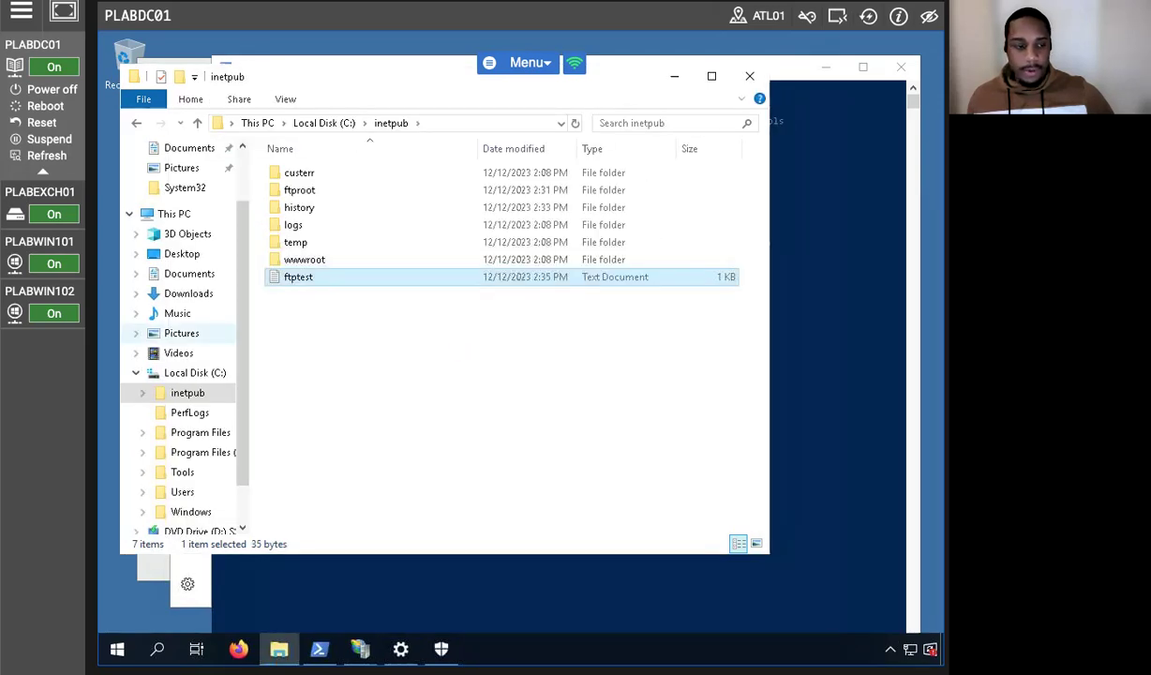
Close the inetpub window and restart PLABDC01 with the default reason.
click(750, 76)
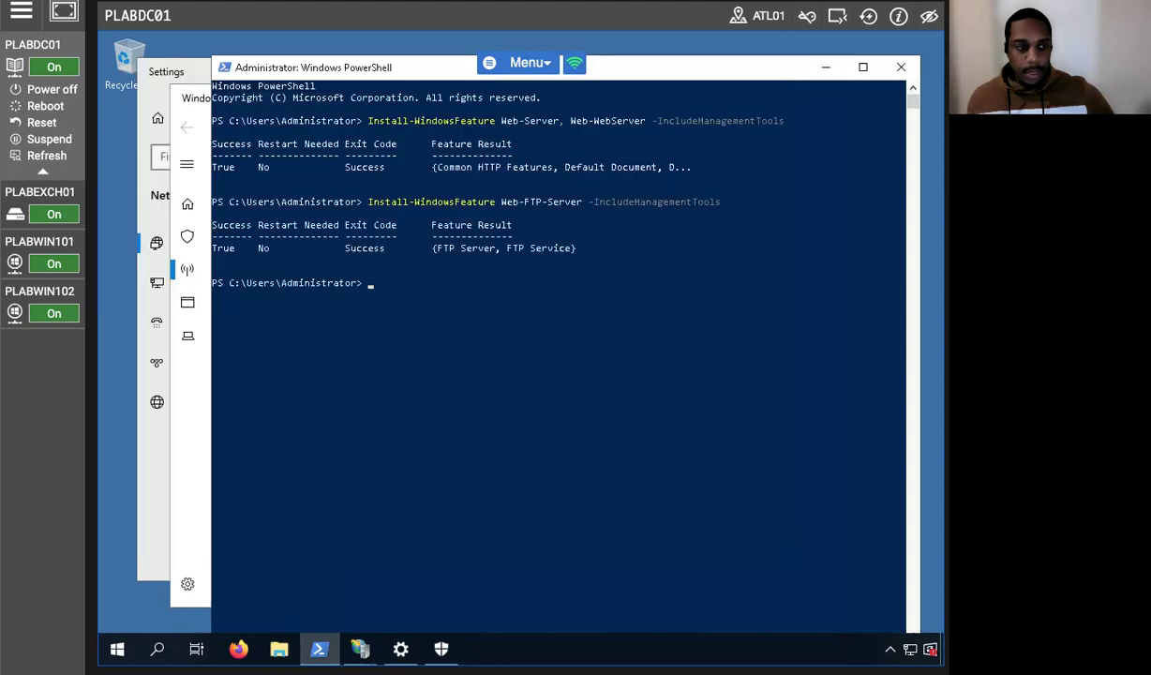
click(120, 646)
right_click(122, 646)
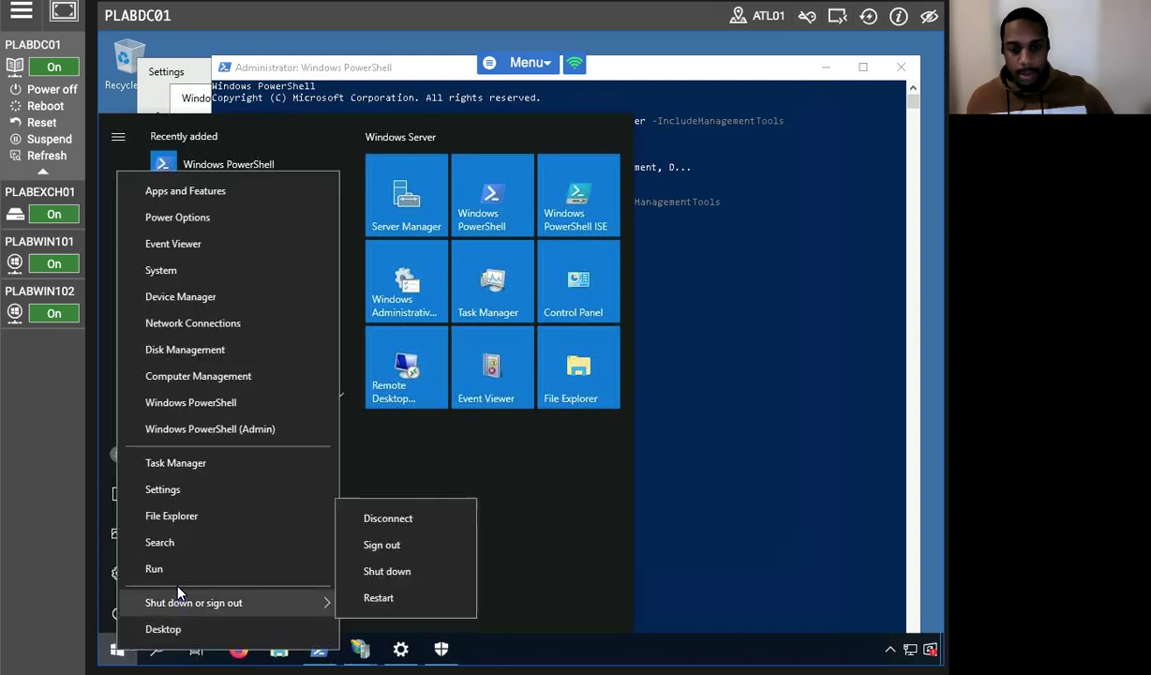
mouse_move(293, 603)
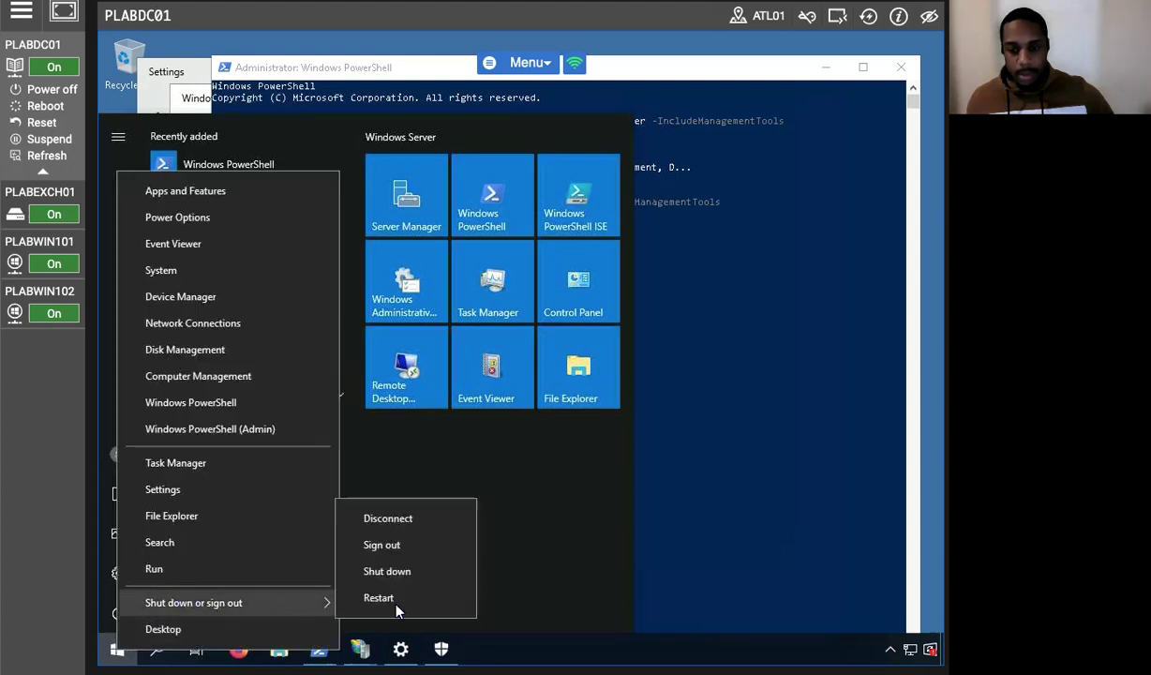
click(384, 598)
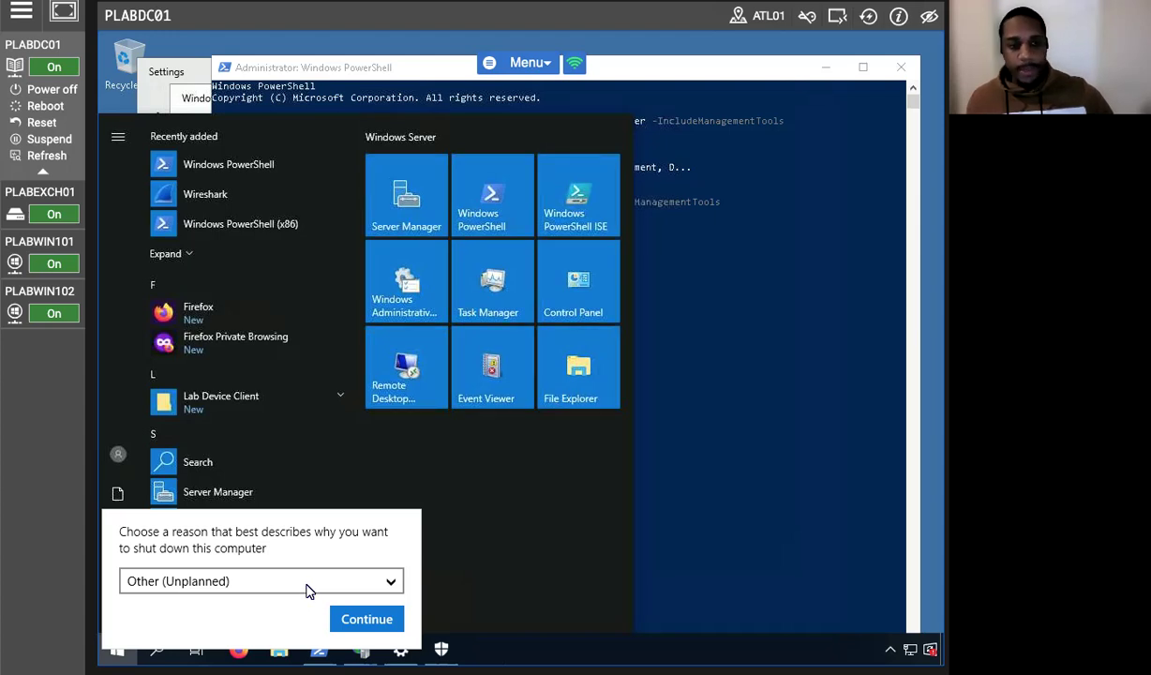
click(365, 619)
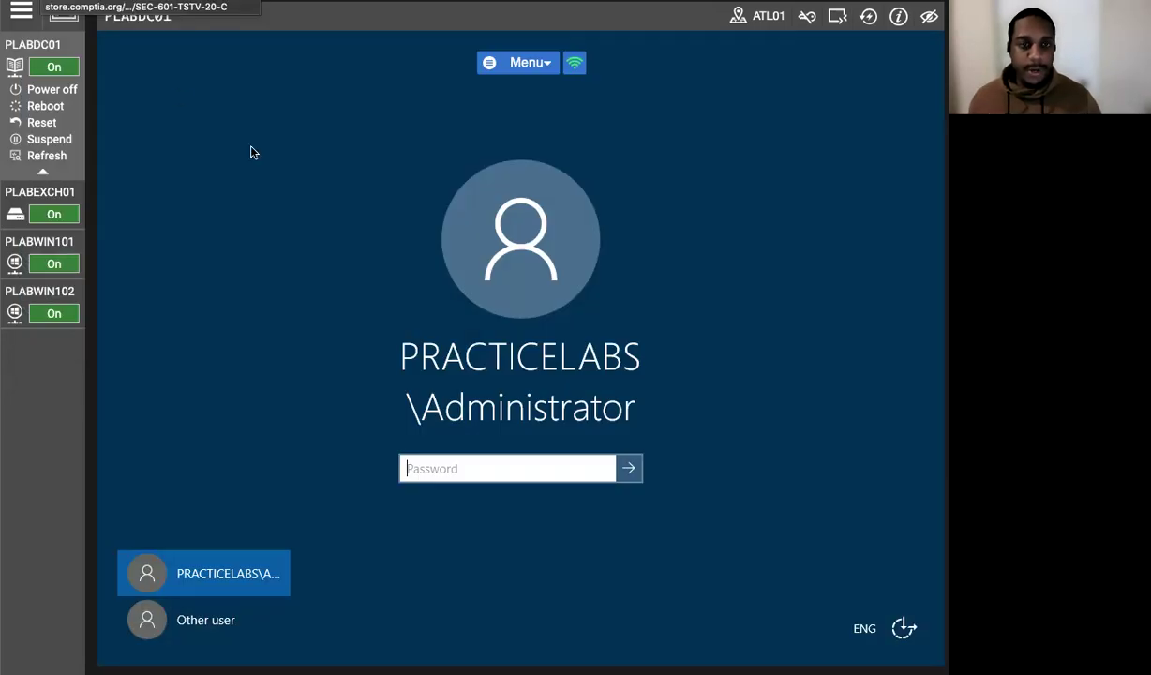
Sign back in to PLABDC01 with the administrator password.
key(Caps_Lock)
text(•)
key(Caps_Lock)
text(••••••••)
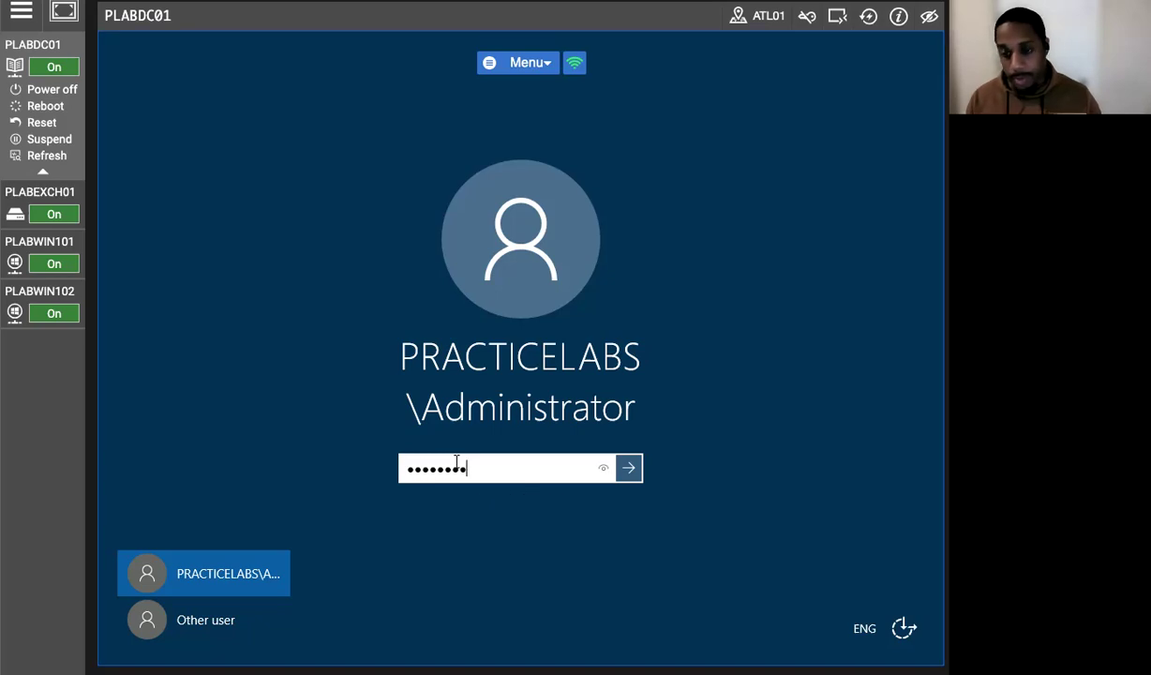
key(Return)
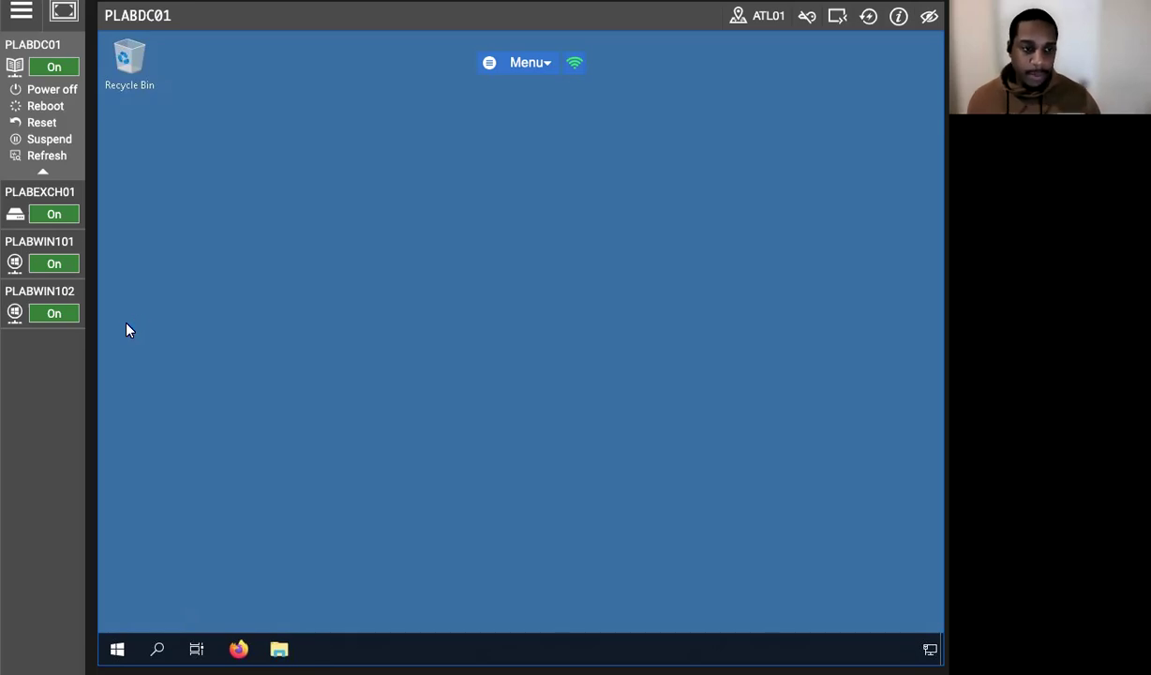
On PLABWIN101, rerun Test-NetConnection to PLABDC01 with -Port 21 instead of the SMB port.
click(70, 253)
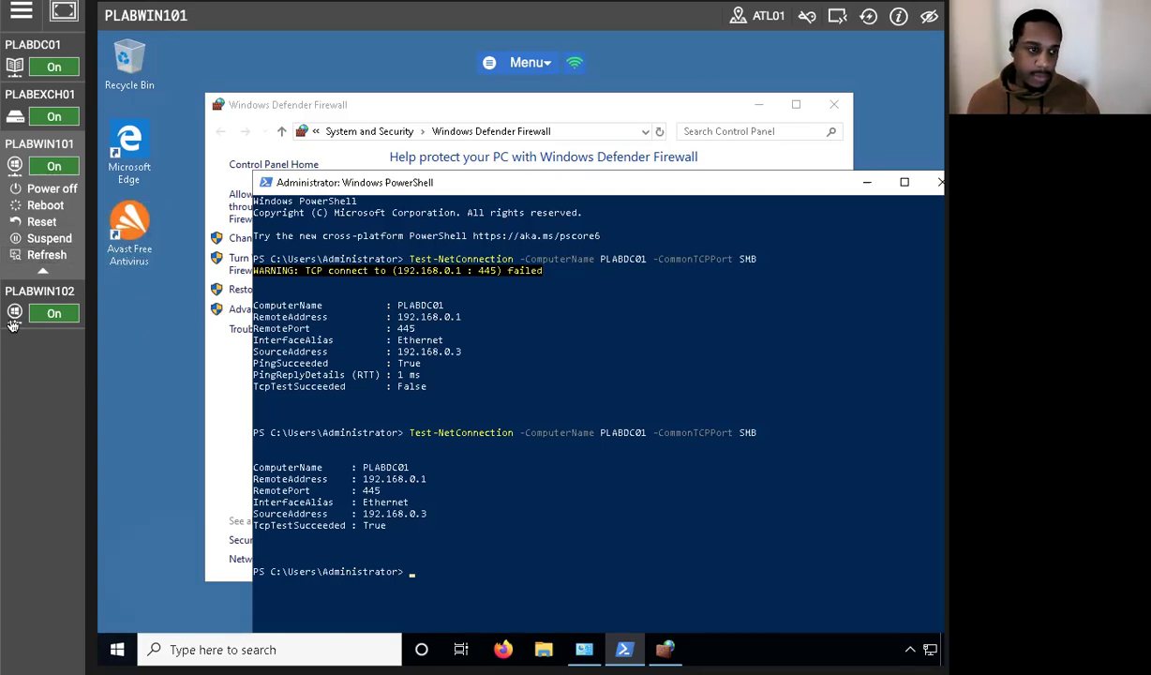
drag(627, 181, 480, 98)
drag(387, 91, 435, 74)
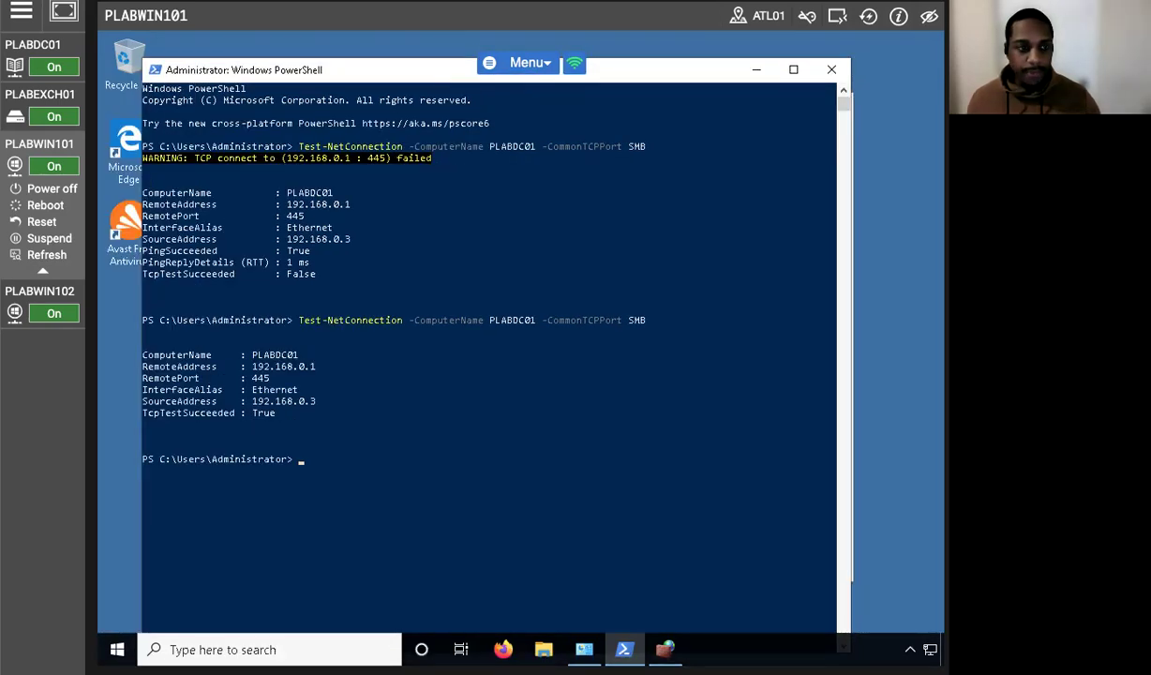
key(Up)
key(BackSpace)
key(BackSpace)
key(BackSpace)
key(BackSpace)
key(BackSpace)
key(BackSpace)
key(BackSpace)
key(BackSpace)
key(BackSpace)
key(BackSpace)
key(BackSpace)
key(BackSpace)
key(BackSpace)
key(BackSpace)
key(BackSpace)
key(BackSpace)
key(BackSpace)
text(-Port 21)
key(Return)
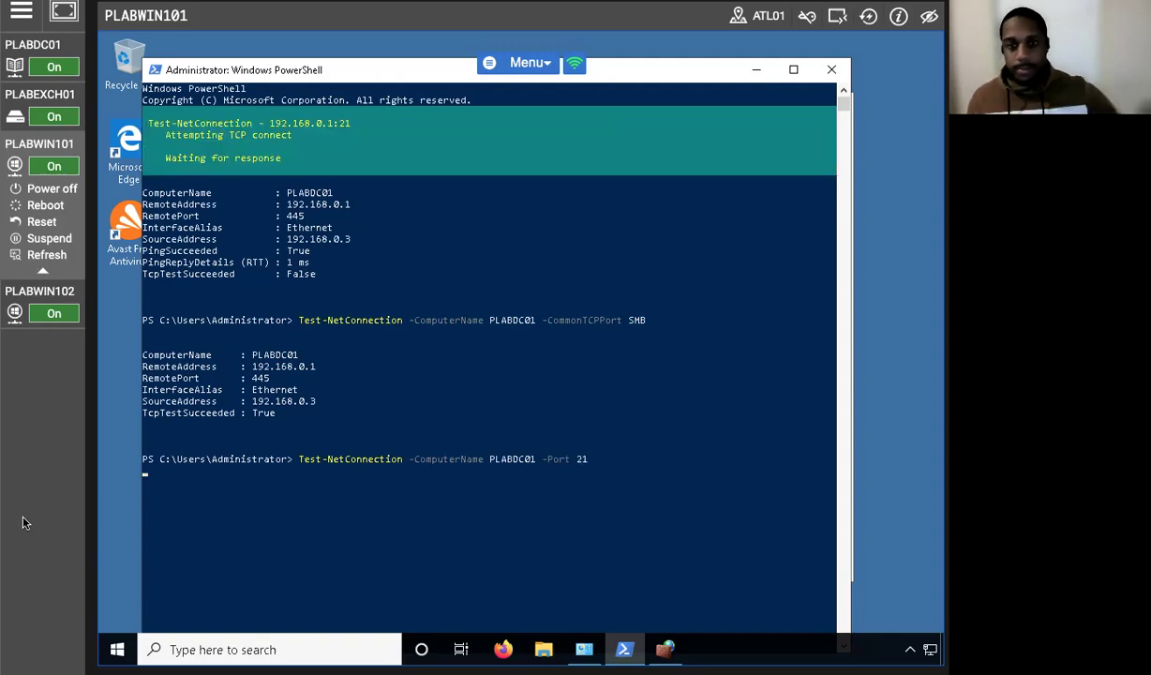
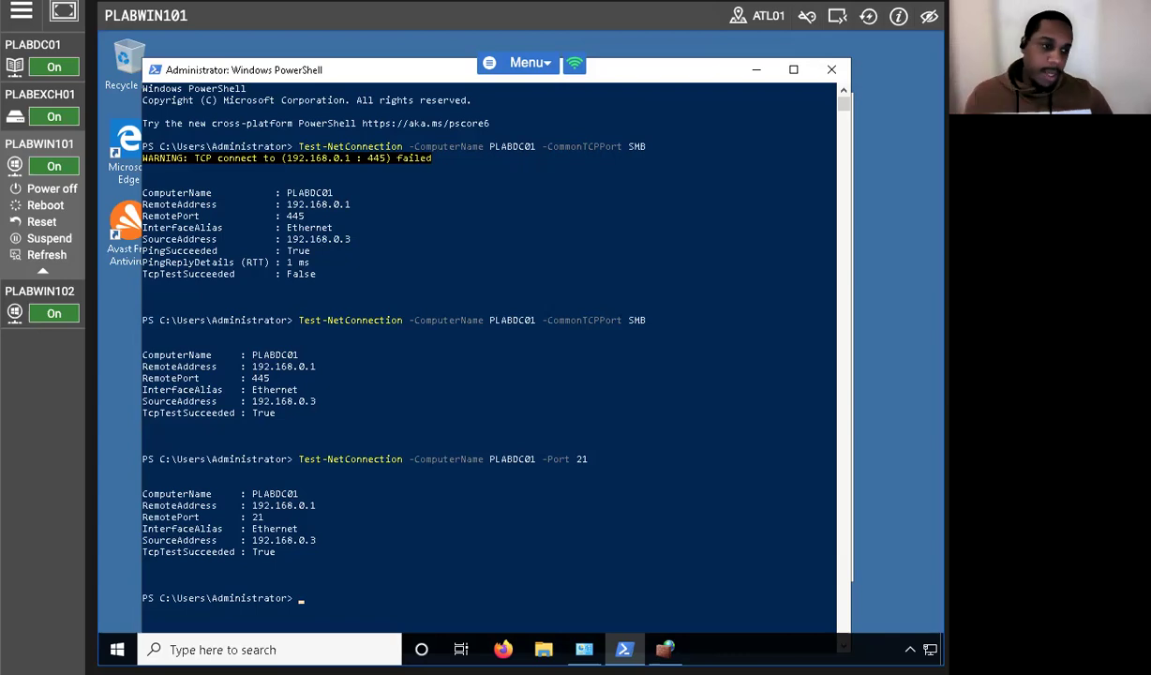
Switch the lab console to the PLABDC01 server desktop.
click(11, 45)
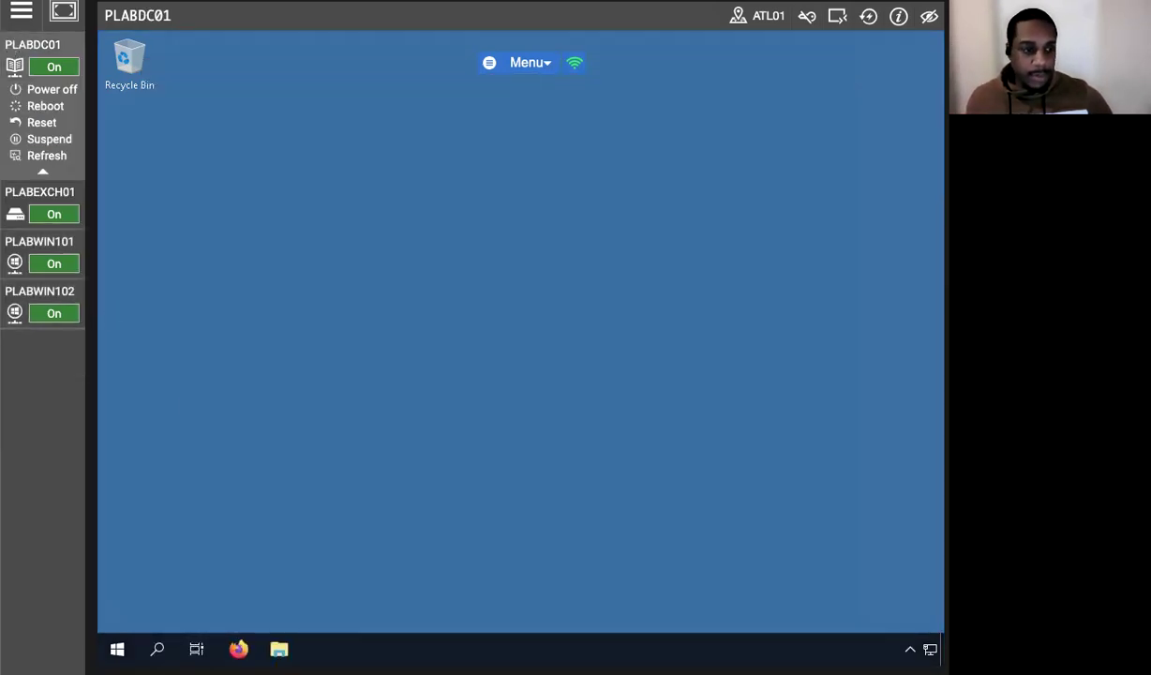
Launch Windows Security and open the firewall's Advanced settings from Firewall & network protection.
click(157, 649)
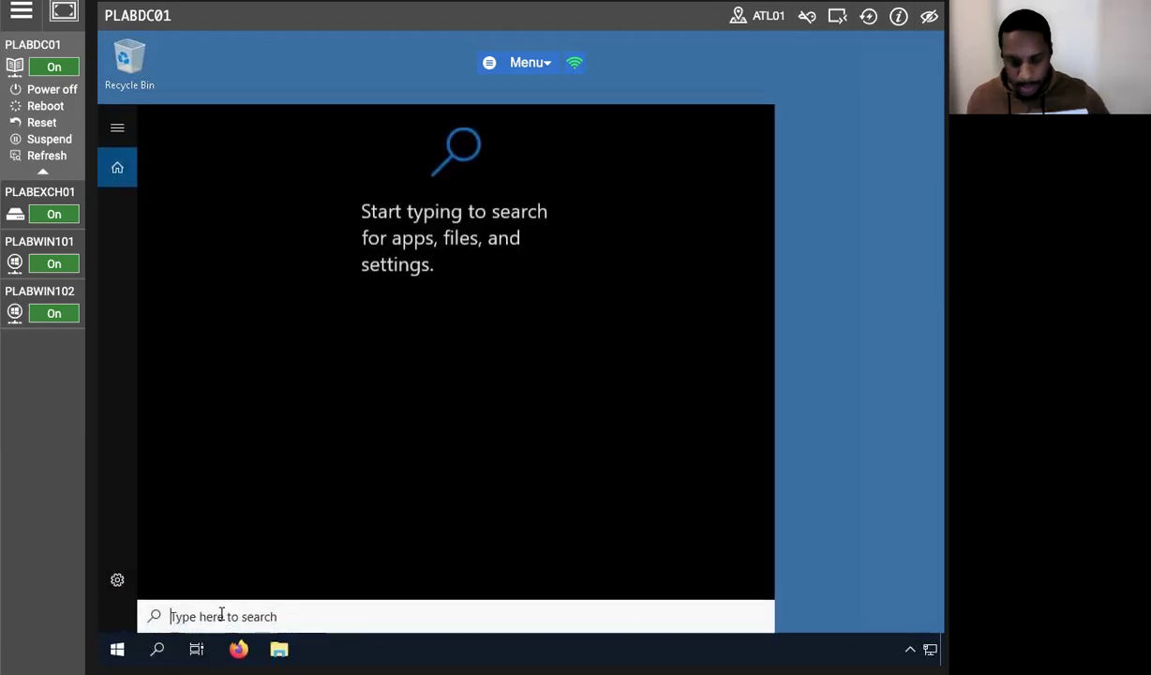
text(windows security)
key(Return)
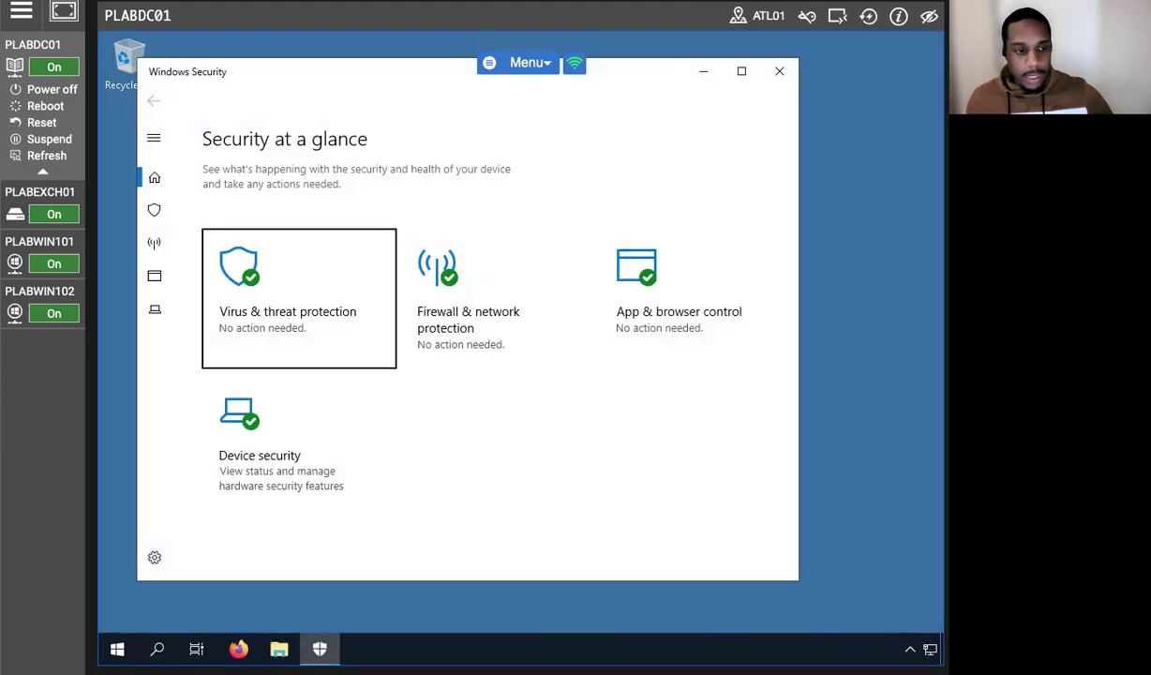
click(414, 296)
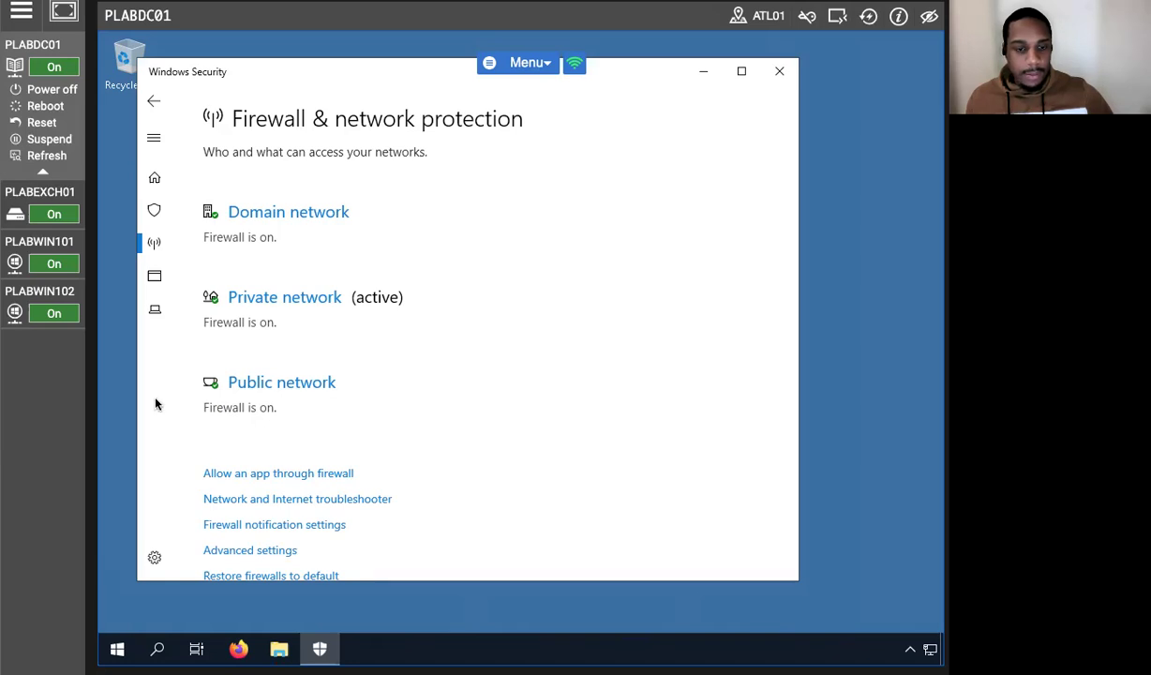
click(268, 551)
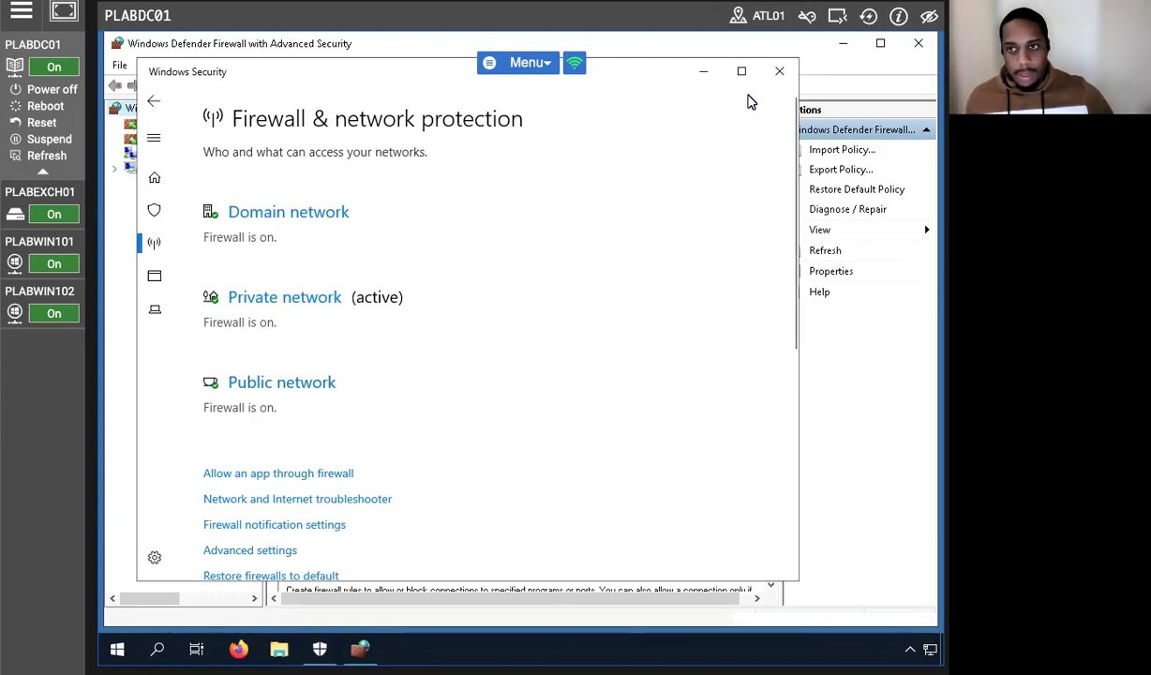
Open Windows Defender Firewall Properties on the Domain Profile tab, showing pfirewall.log logging settings.
click(645, 51)
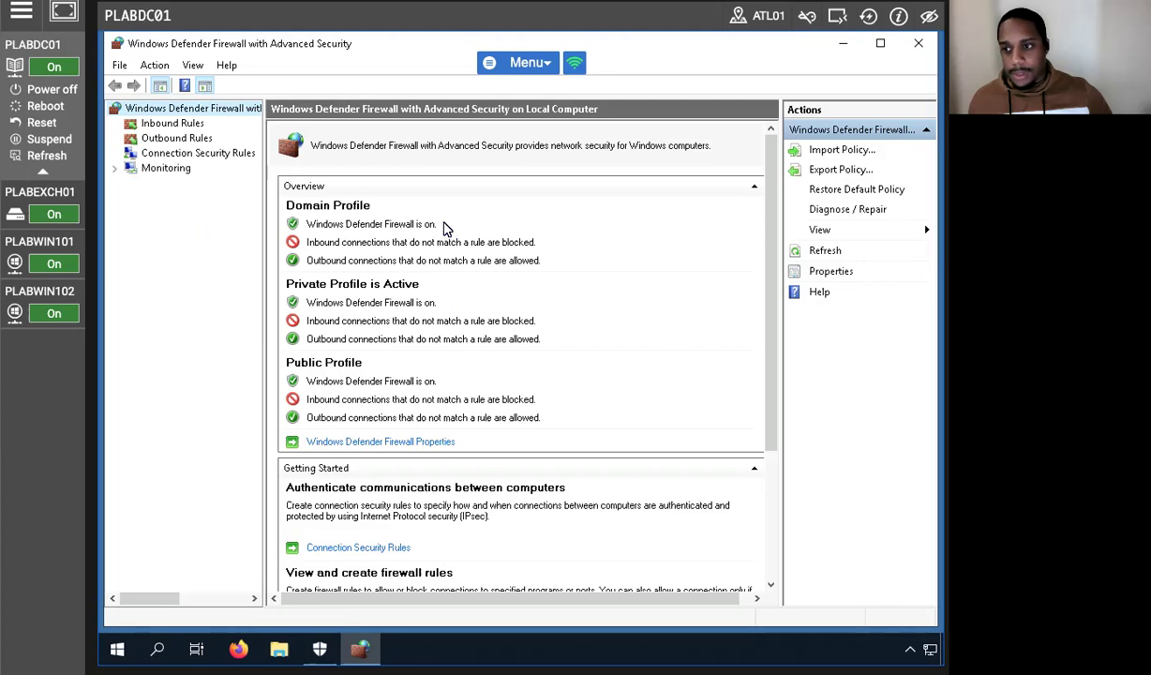
scroll(420, 251, down, 2)
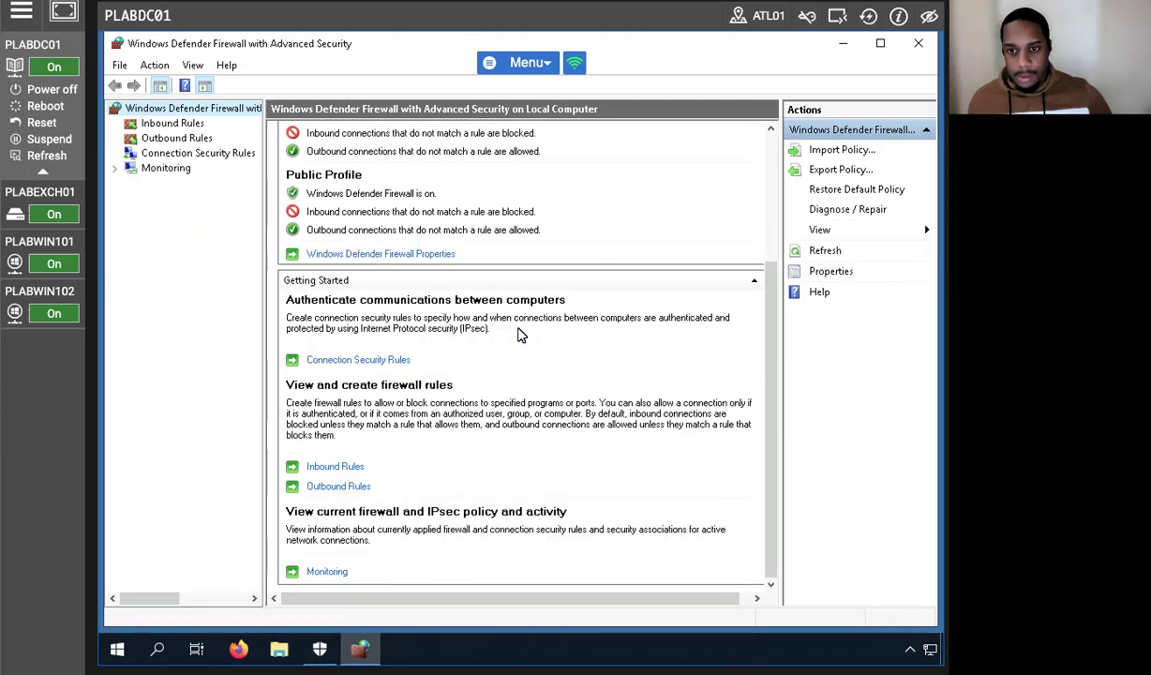
click(388, 254)
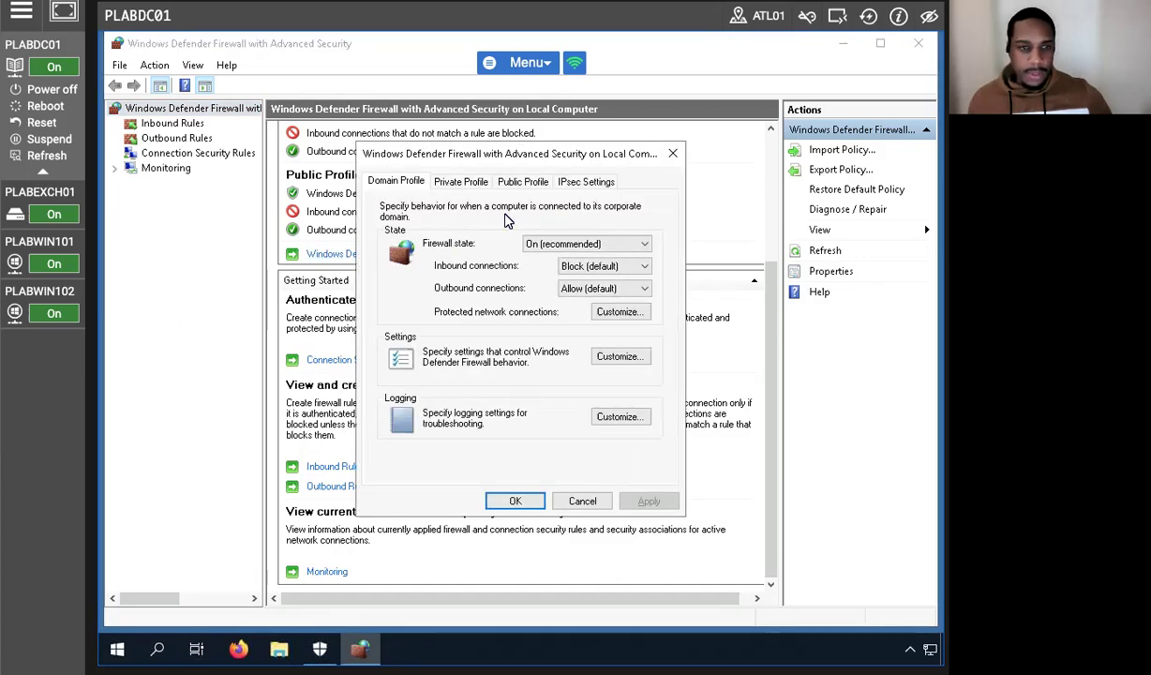
click(672, 159)
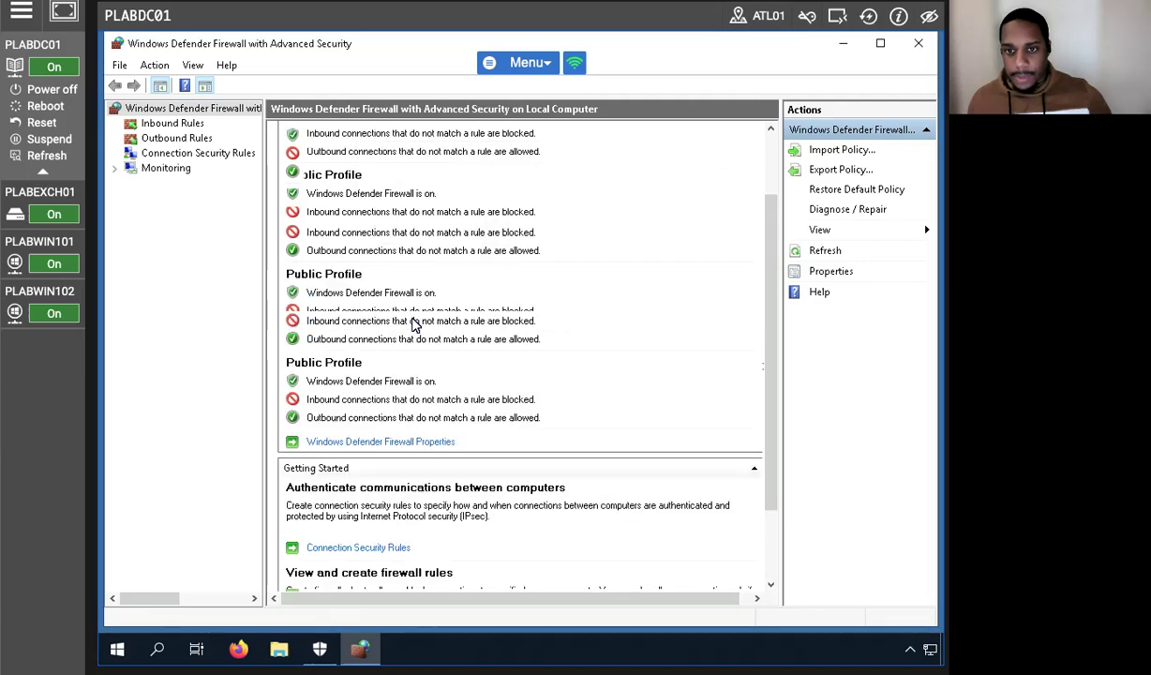
click(393, 442)
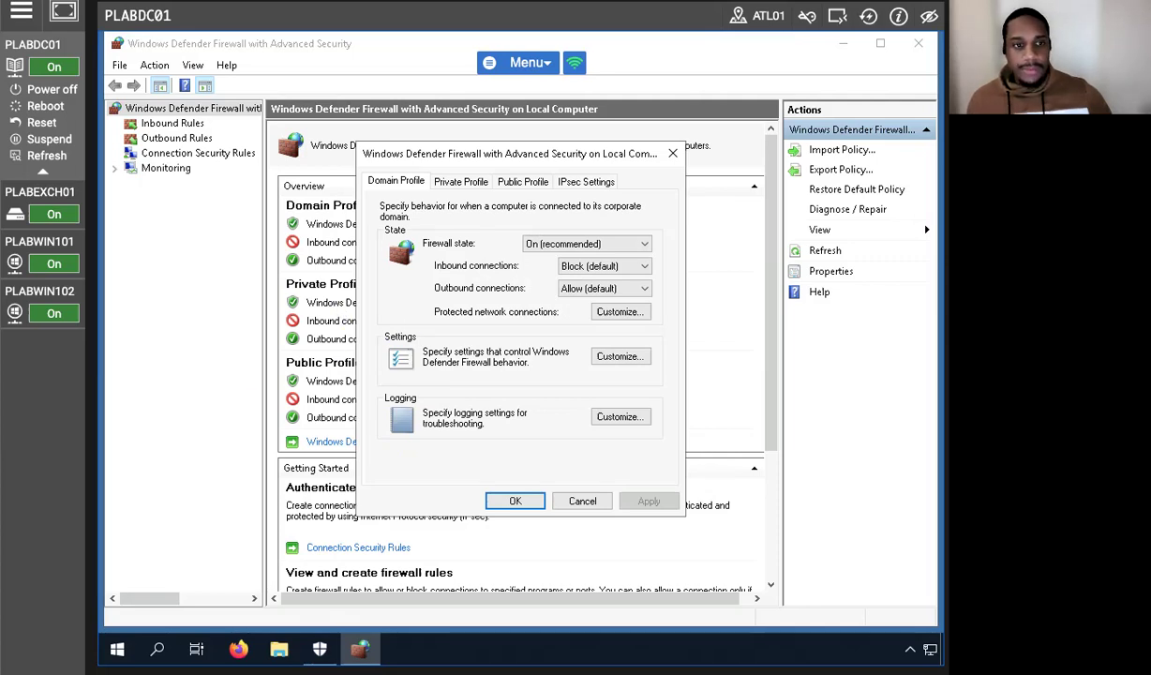
mouse_move(28, 321)
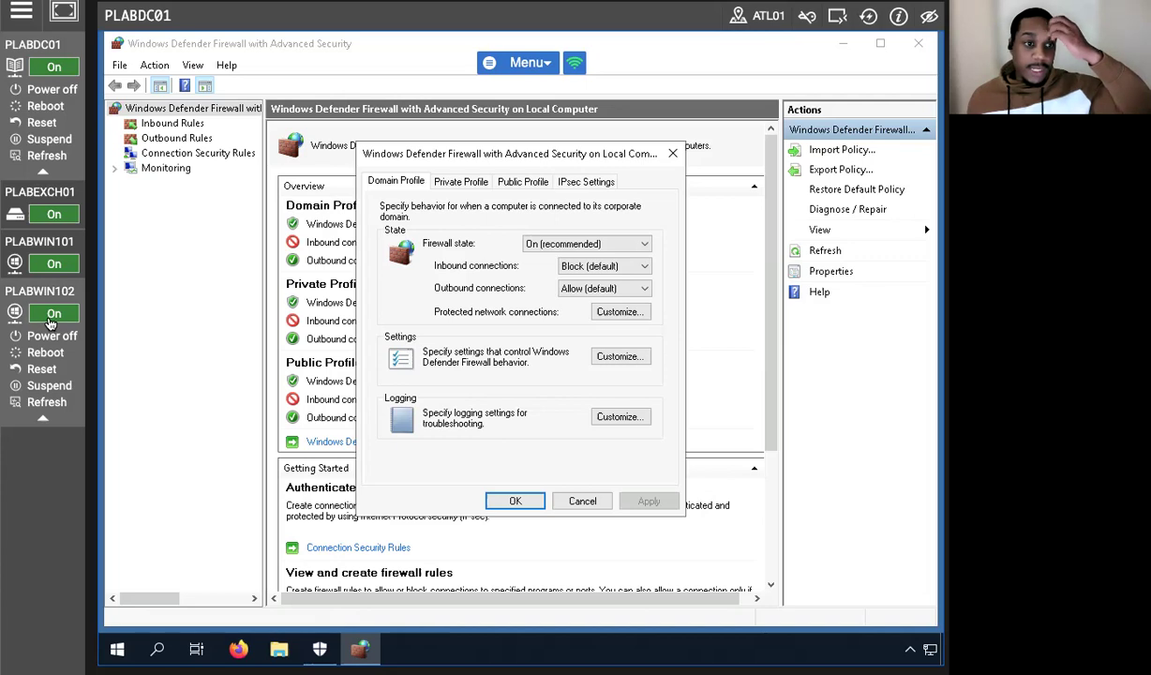
click(629, 269)
Allow Domain Profile inbound connections, set dropped-packet and successful-connection logging to Yes, and apply.
click(591, 300)
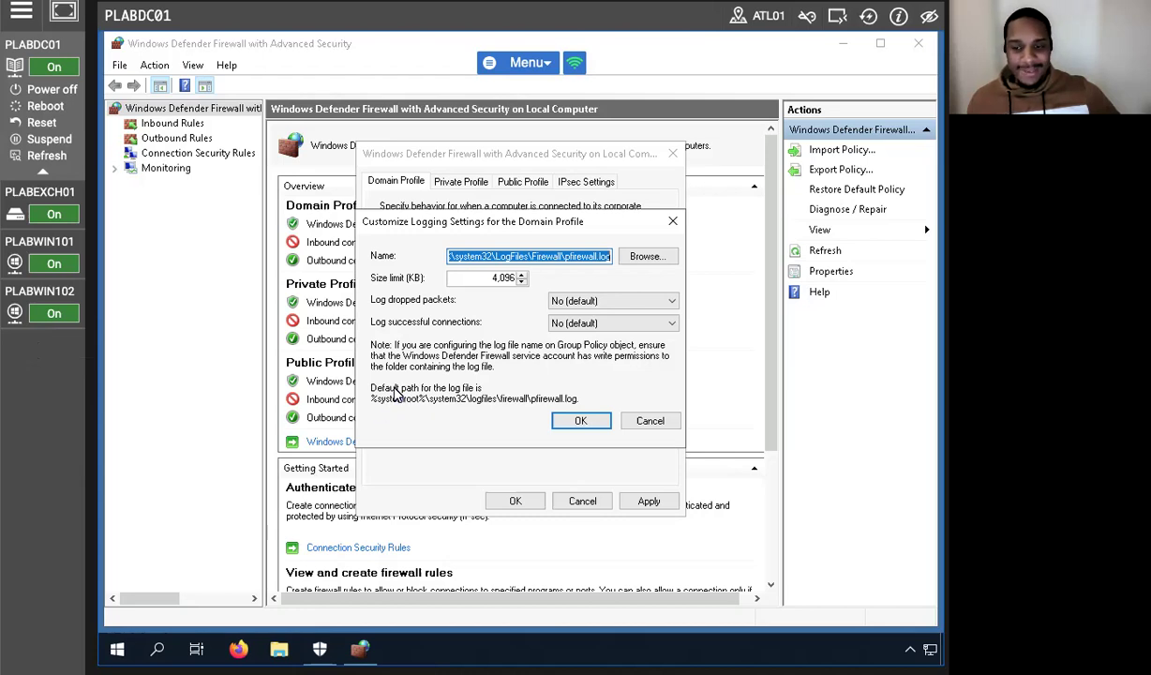
click(594, 302)
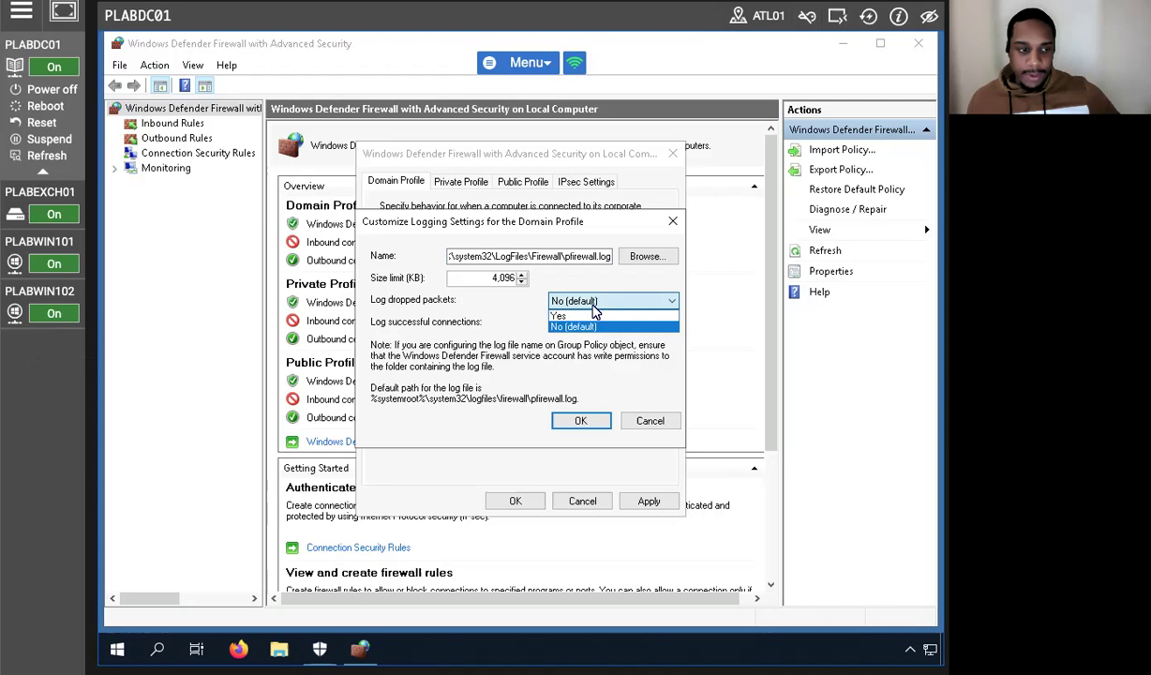
click(562, 316)
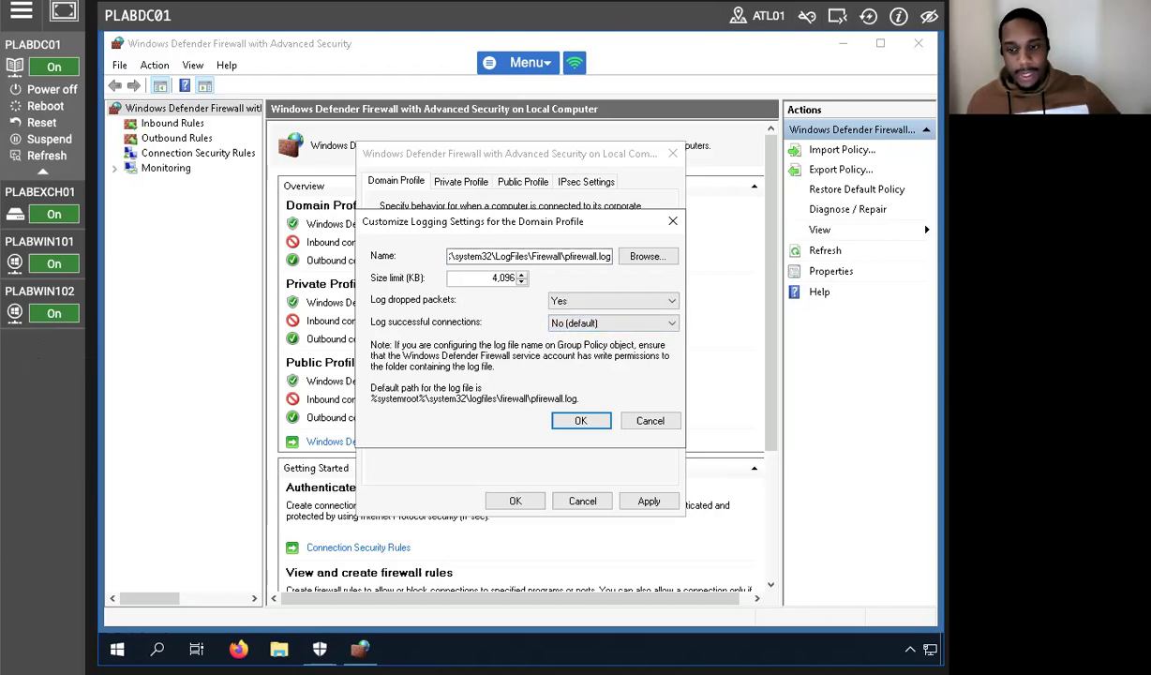
click(608, 328)
click(567, 338)
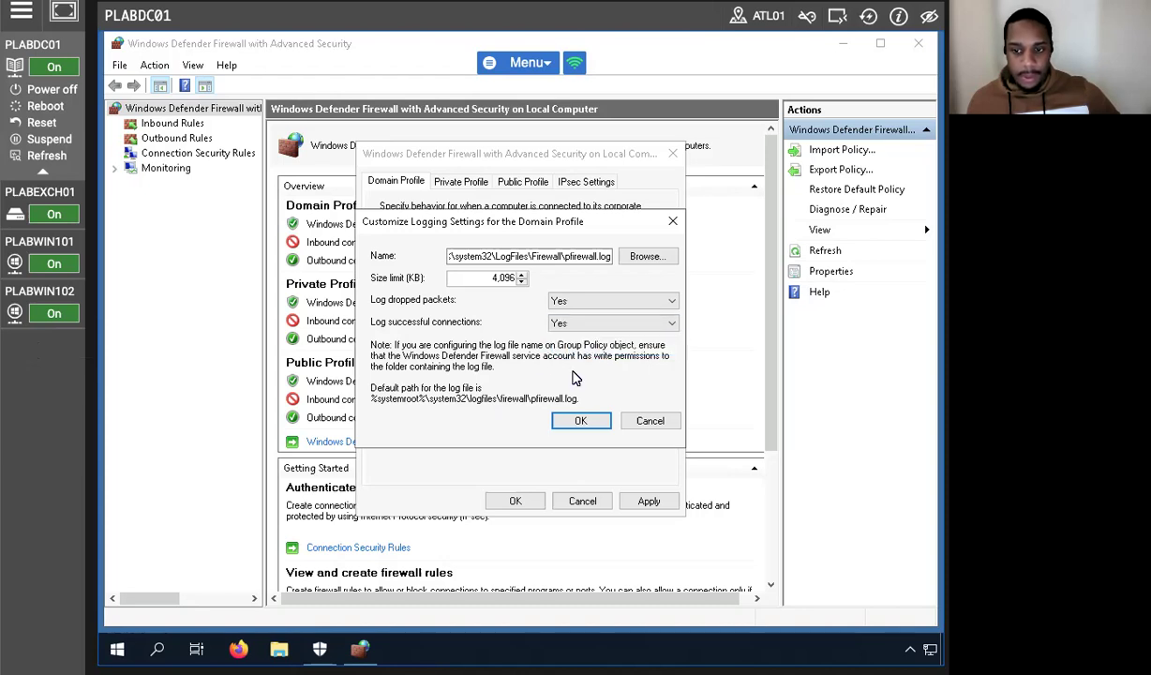
click(581, 420)
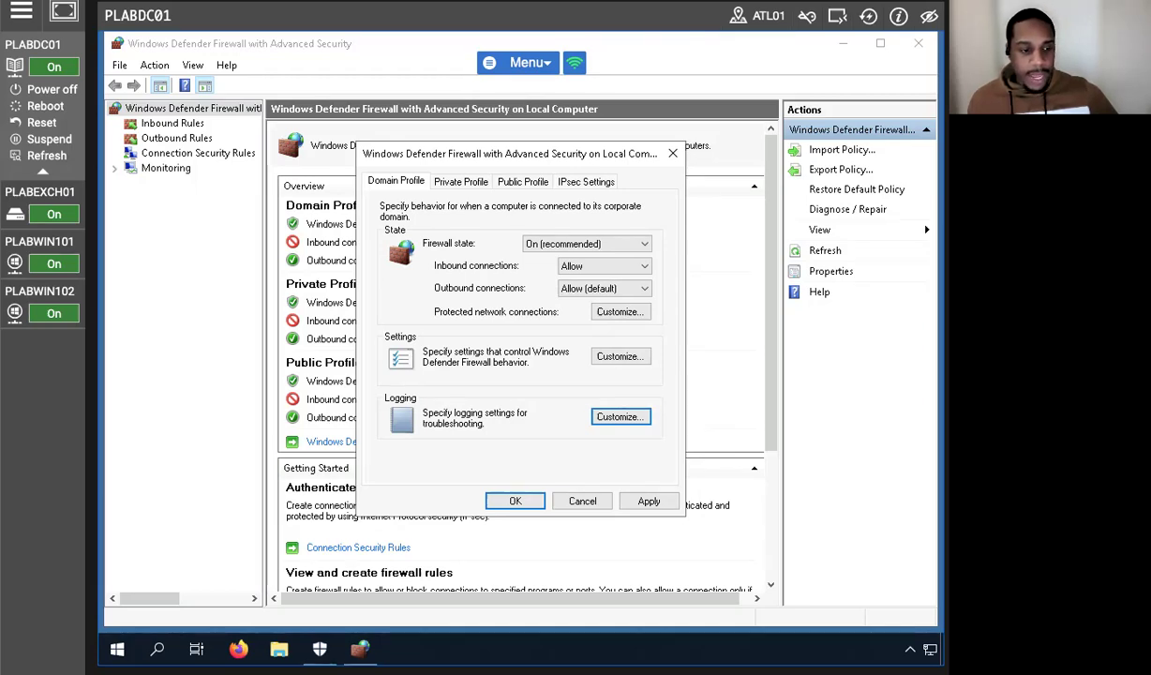
click(638, 501)
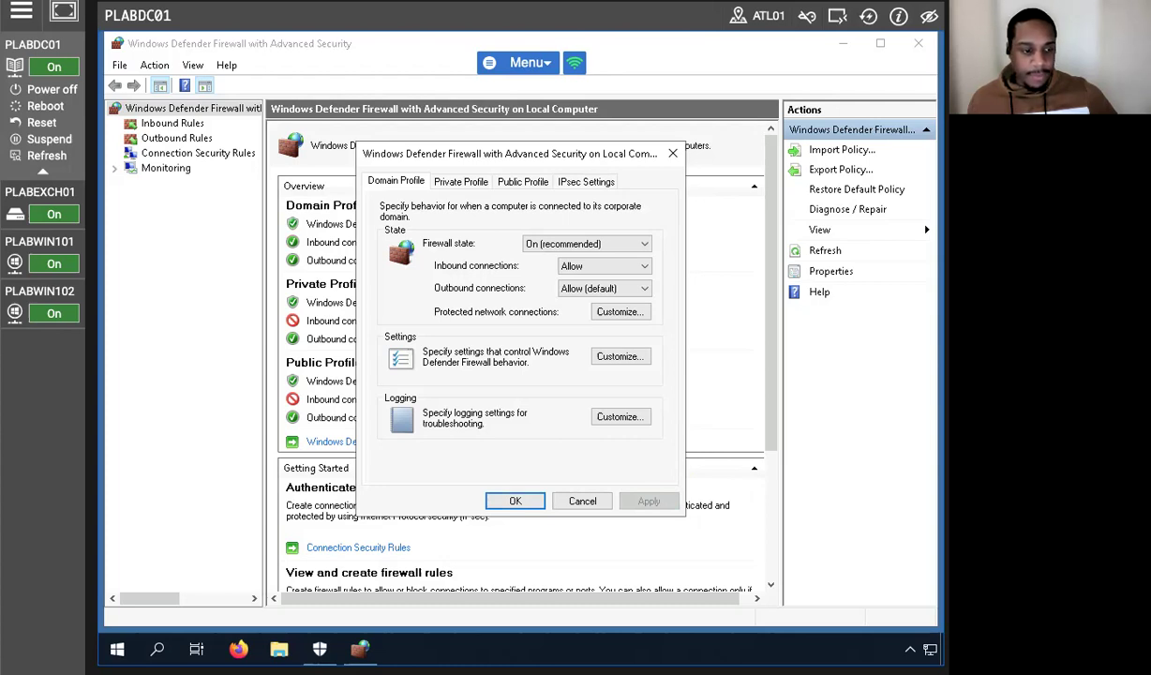
Set the Private Profile's inbound connections to Allow.
click(455, 181)
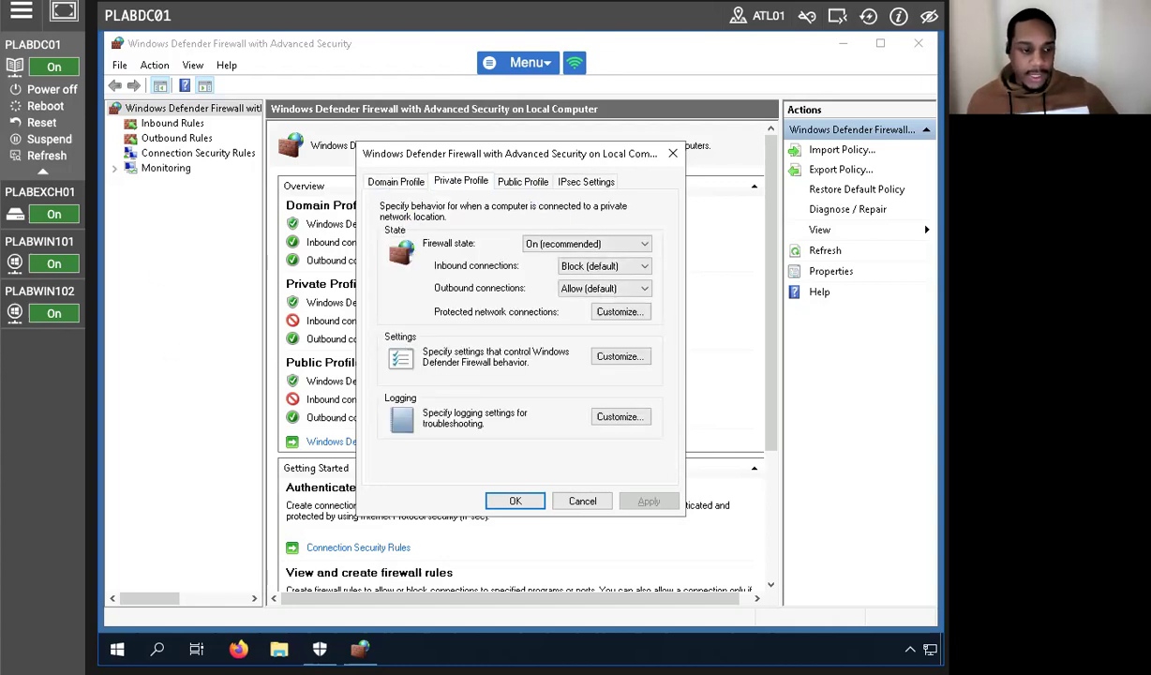
click(590, 265)
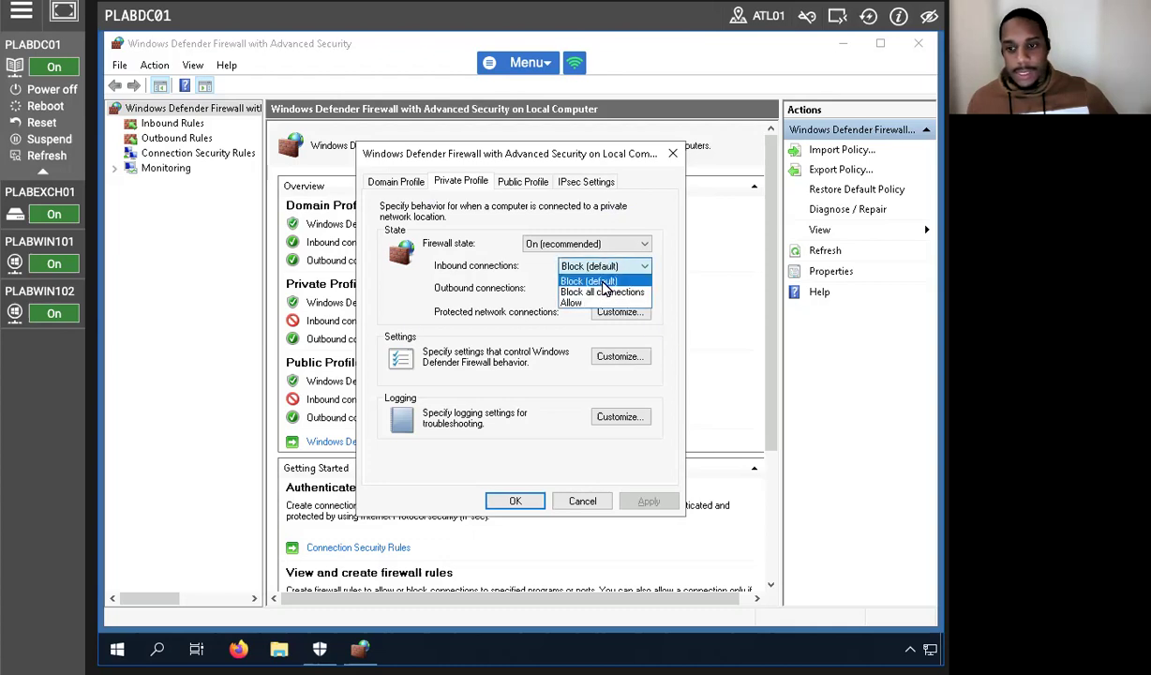
click(574, 301)
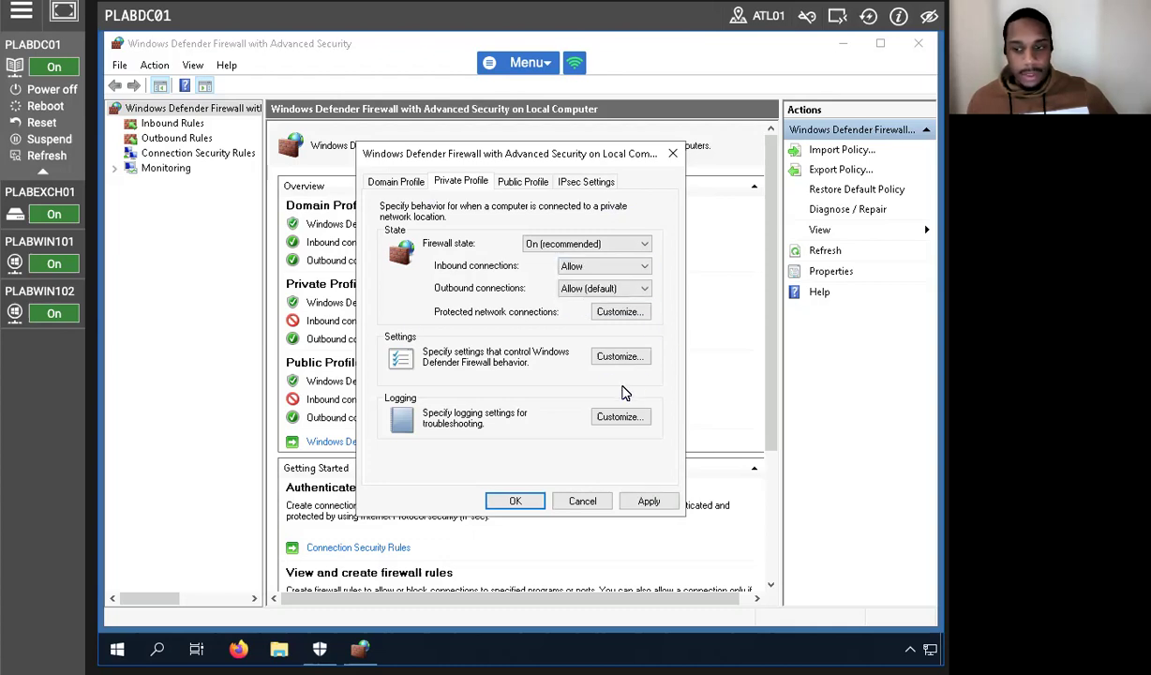
Turn Private Profile blocked-program notifications on, then back off again.
click(617, 357)
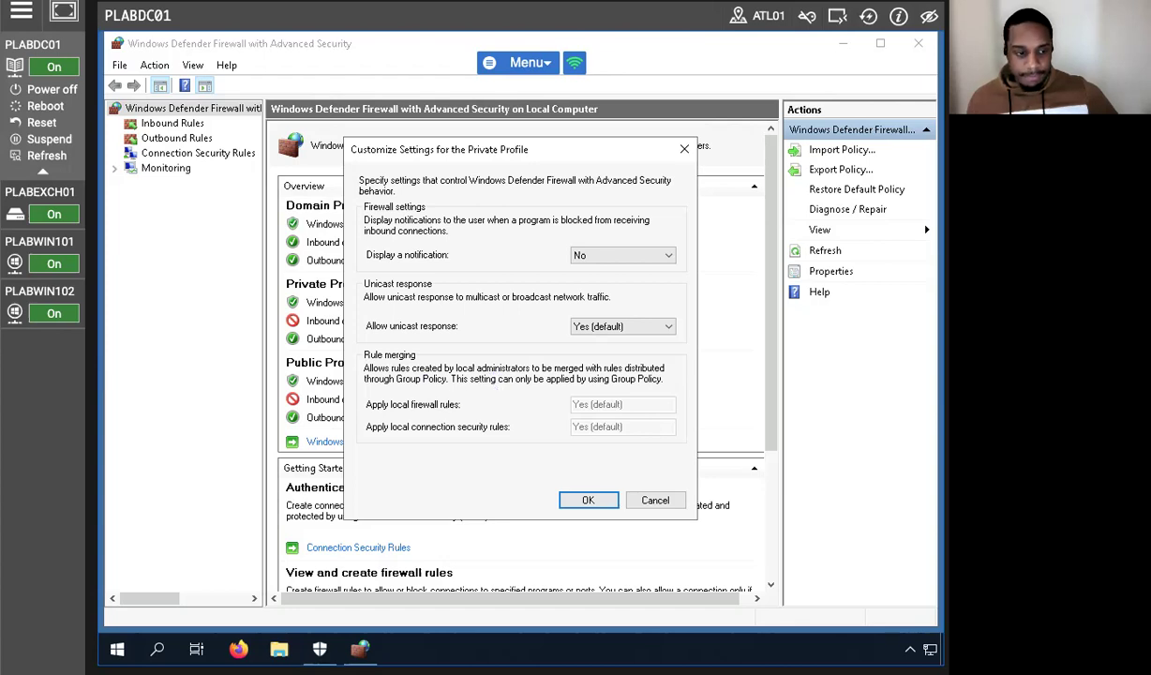
click(600, 254)
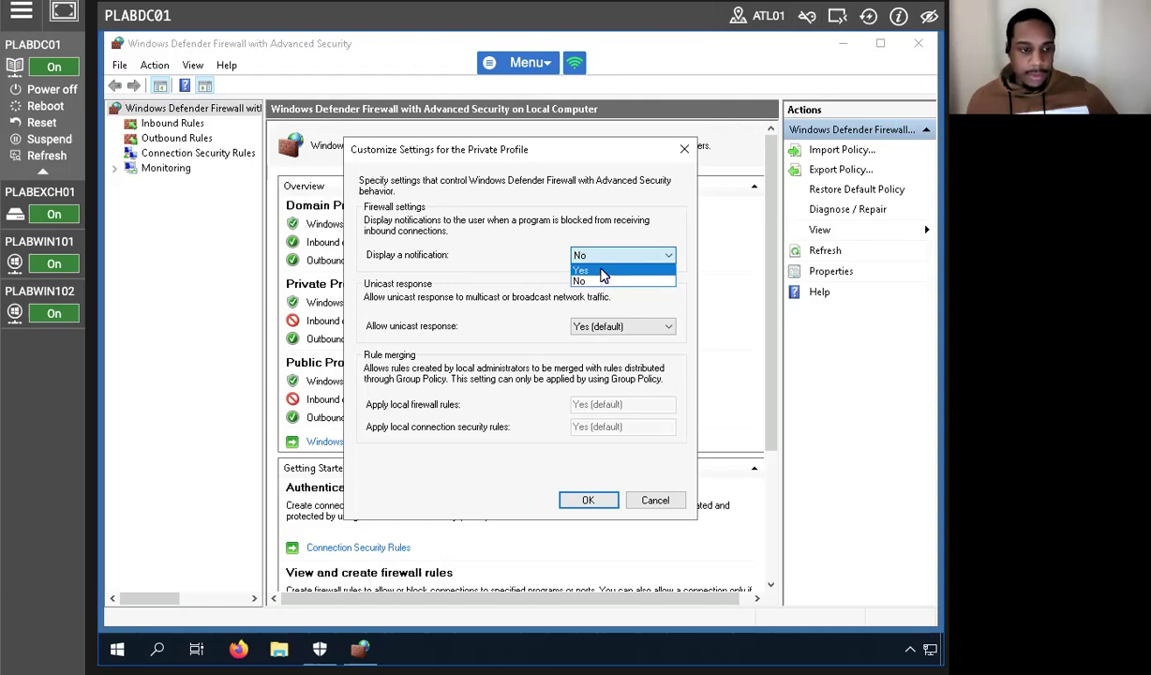
click(603, 271)
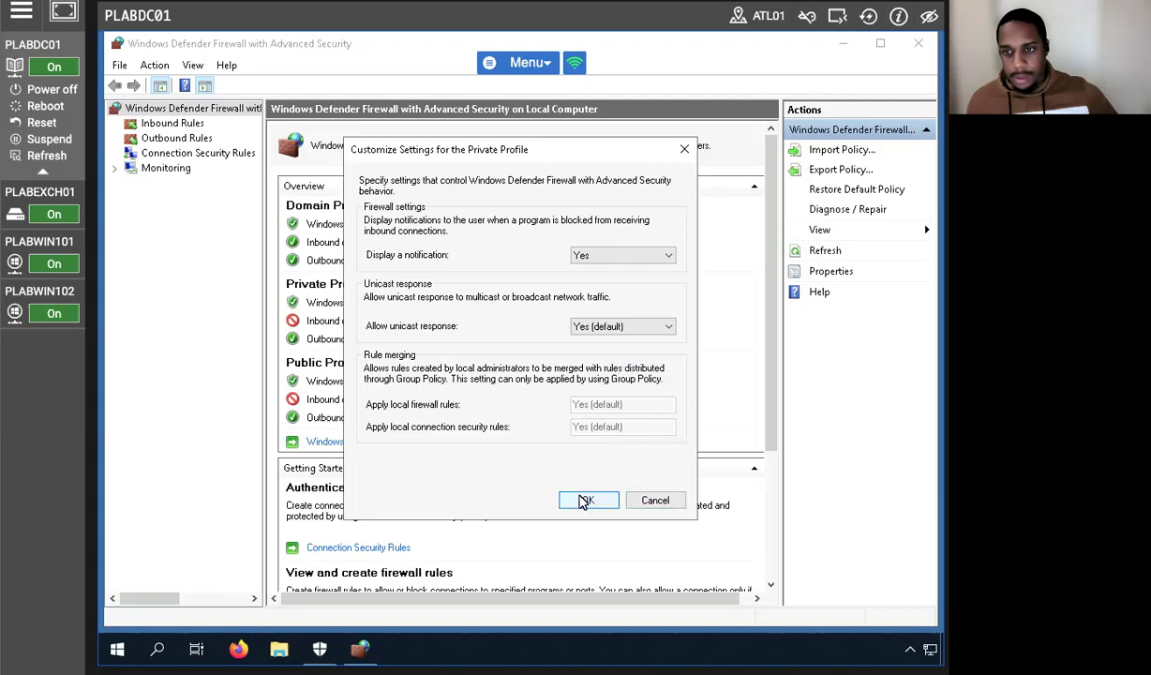
click(585, 501)
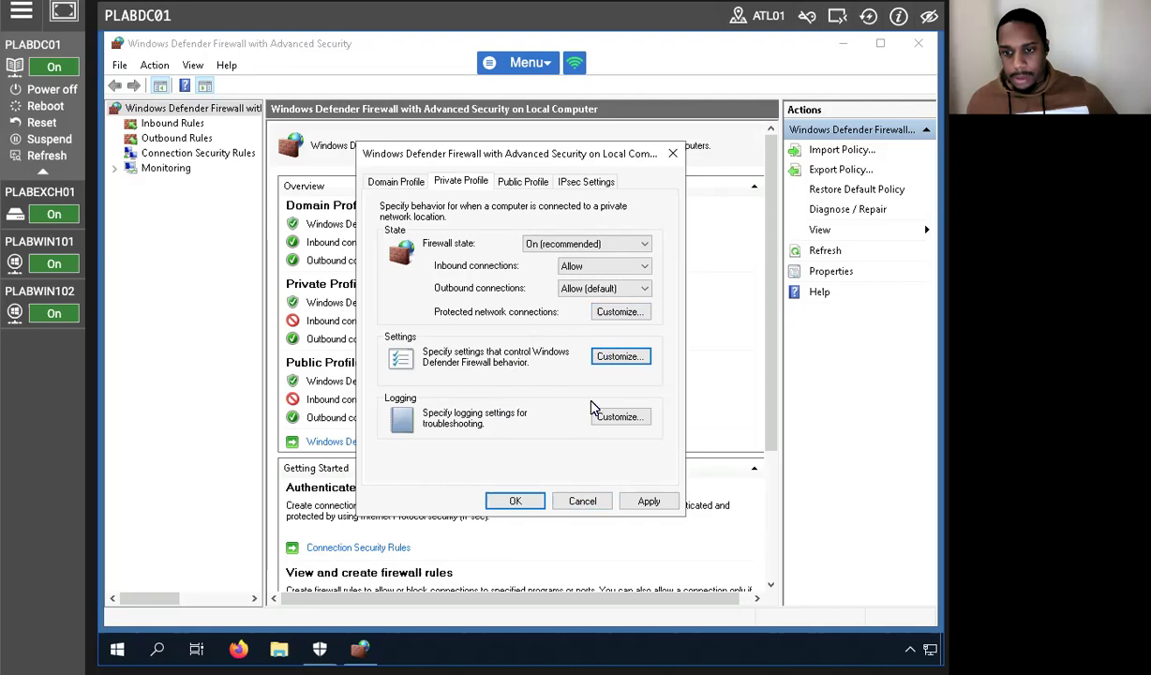
click(596, 357)
click(609, 255)
click(581, 274)
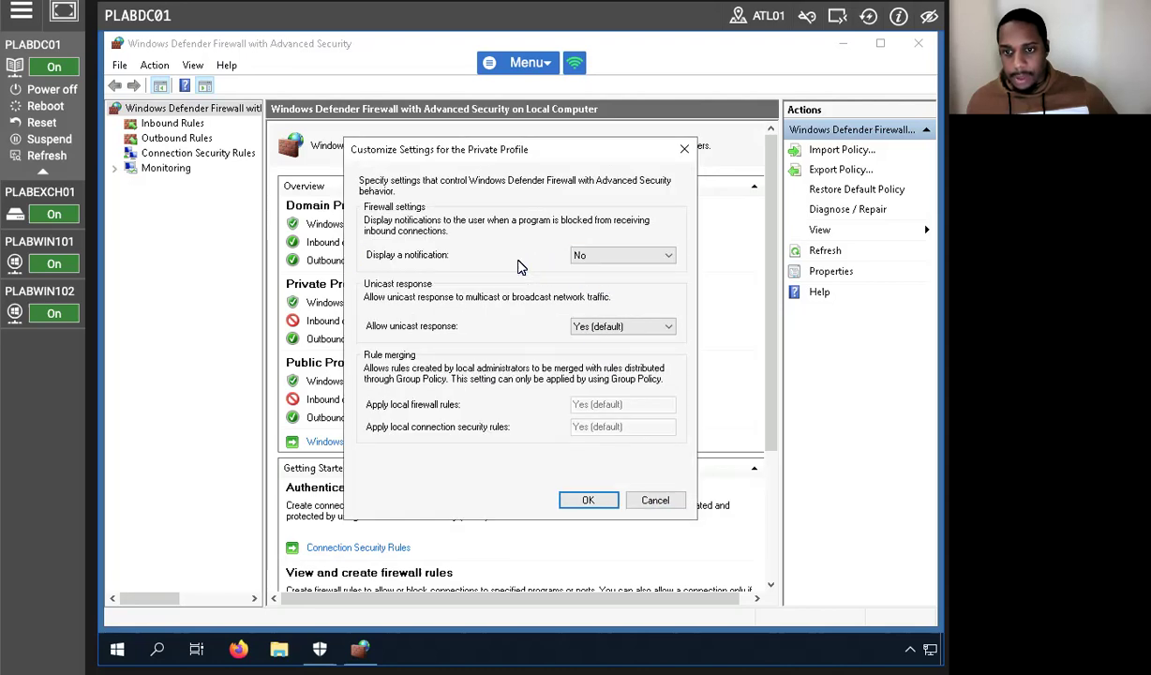
click(586, 499)
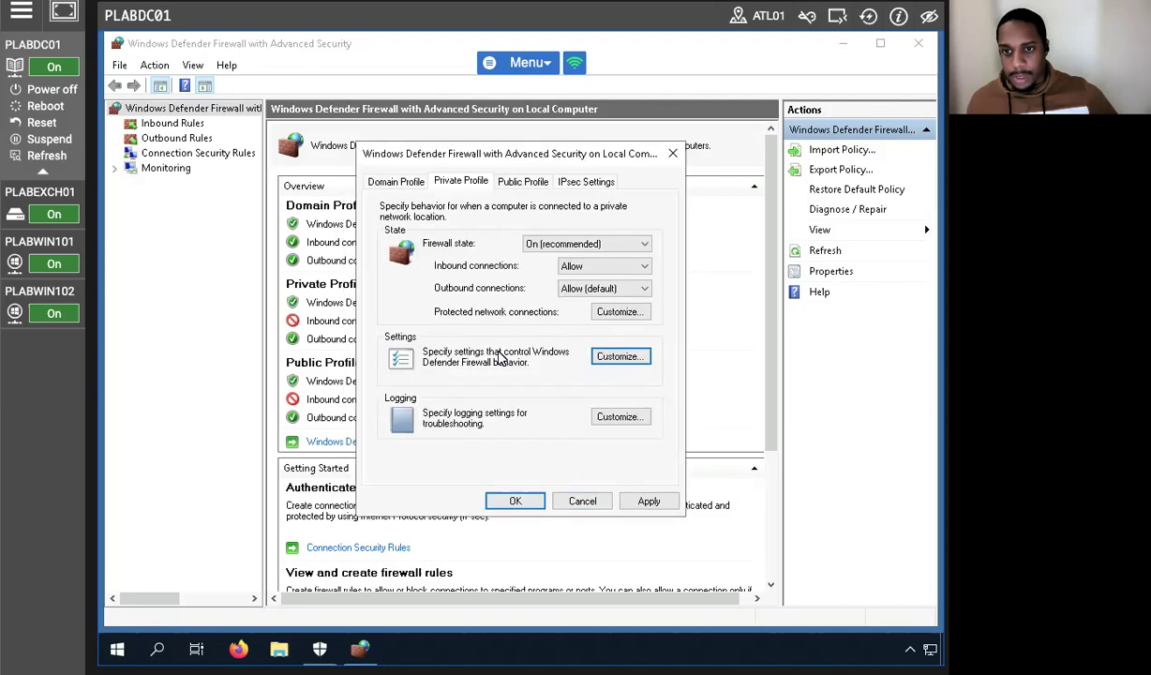
Set Private Profile logging of dropped packets and successful connections to Yes.
click(596, 415)
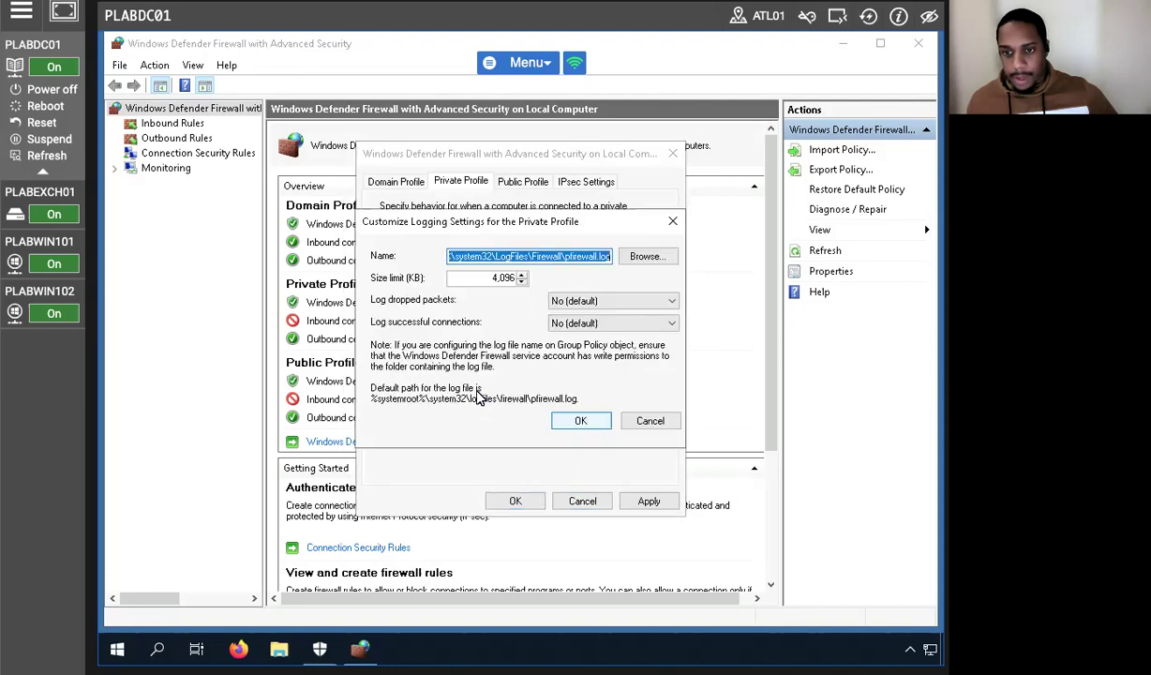
click(560, 300)
click(562, 319)
click(574, 323)
click(553, 336)
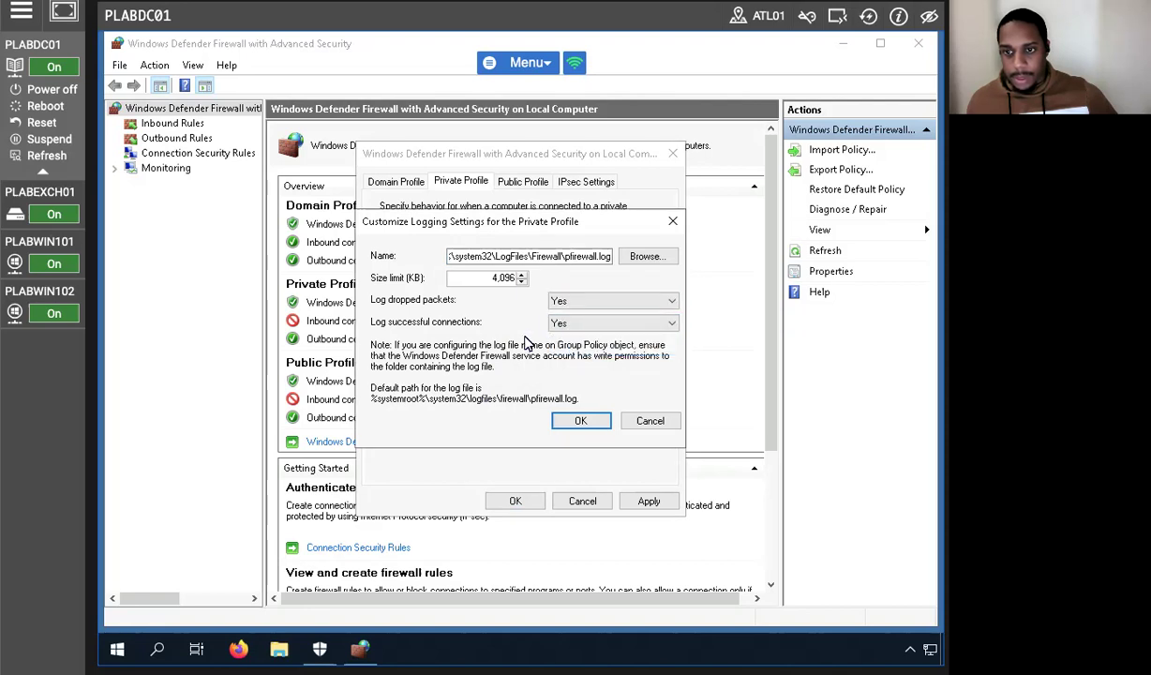
click(582, 419)
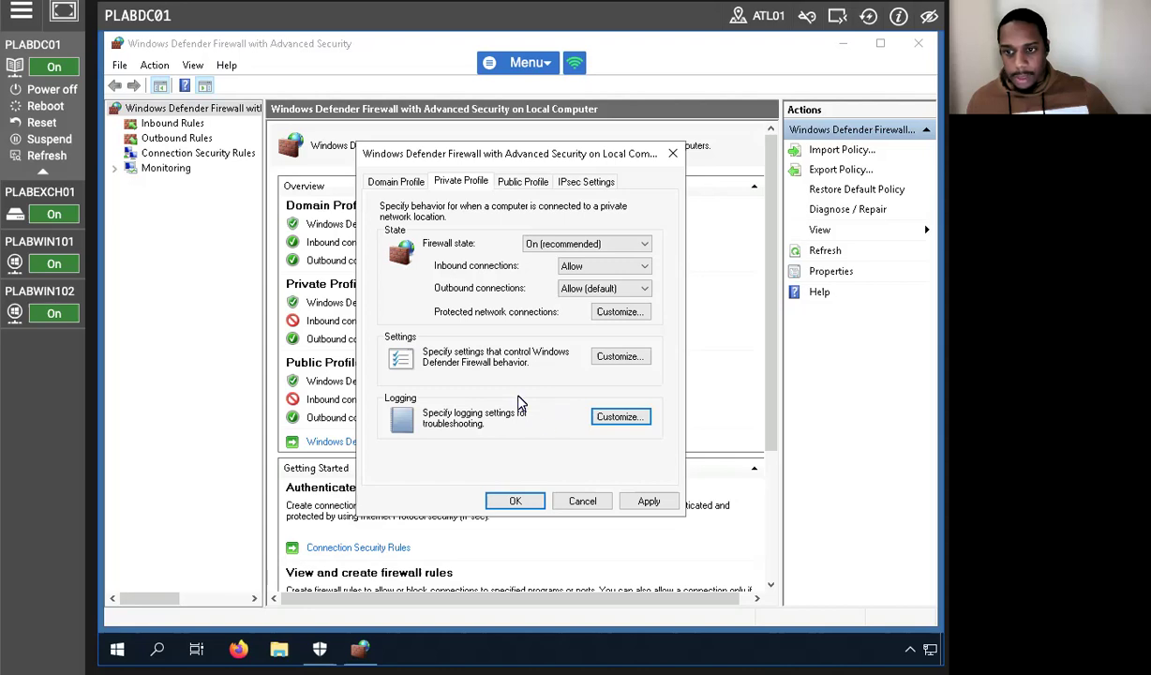
click(525, 182)
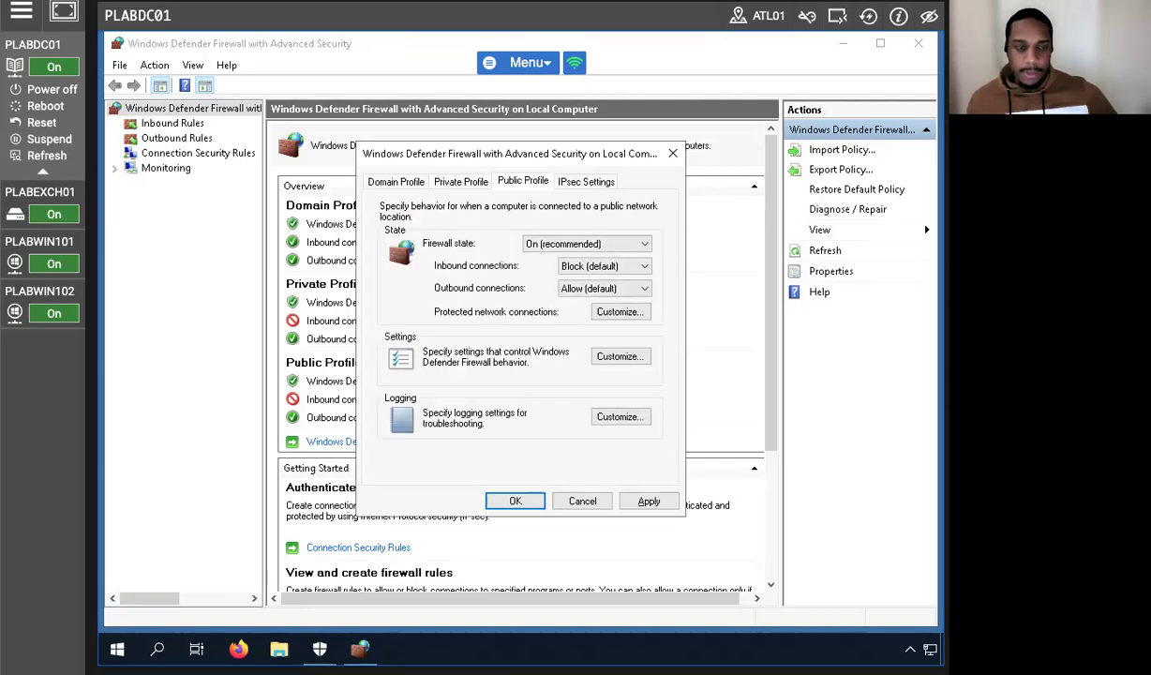
Apply the Private Profile's inbound Allow, then allow inbound connections on the Public Profile.
click(445, 181)
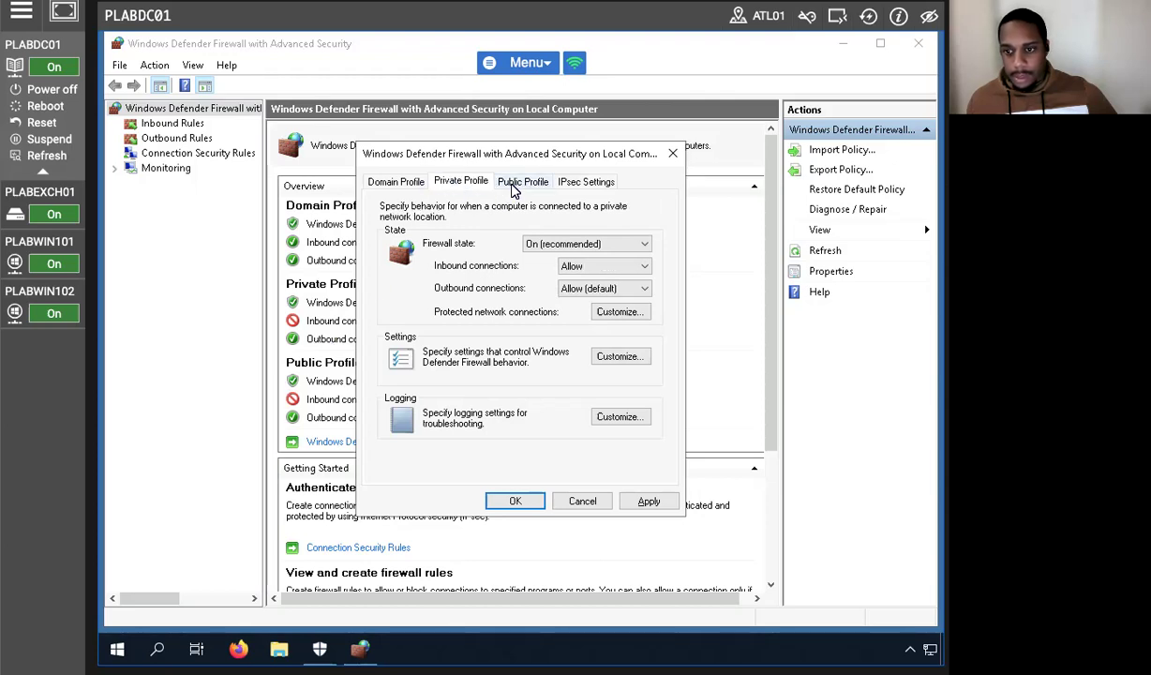
click(650, 501)
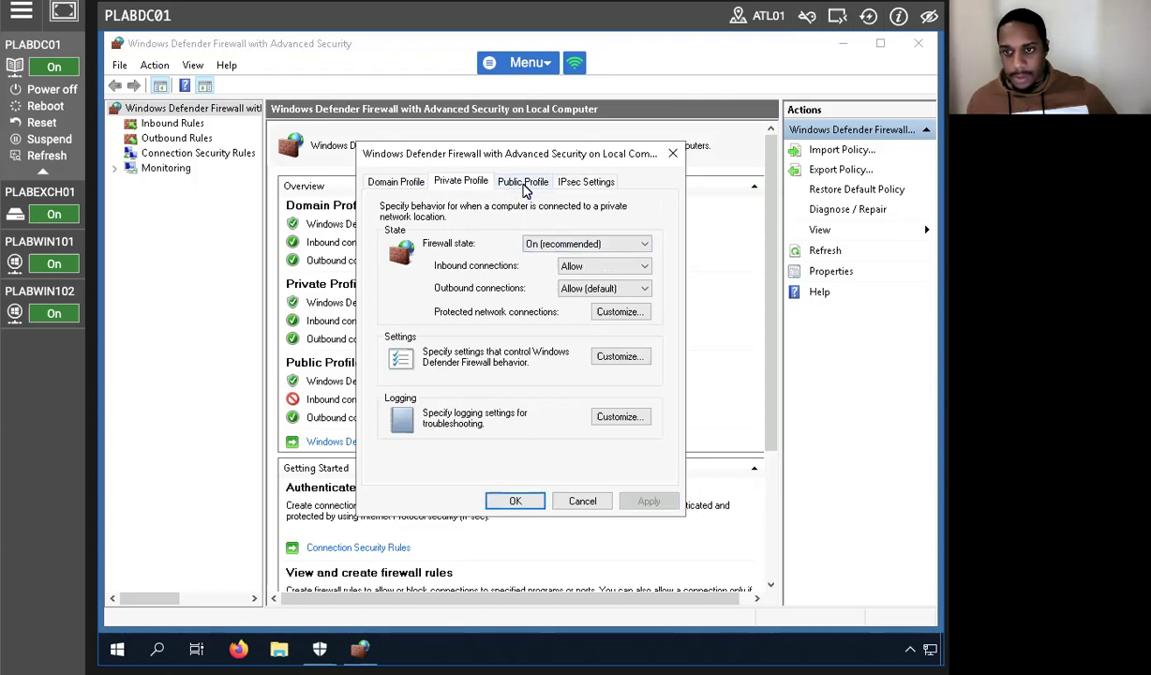
click(515, 183)
click(600, 268)
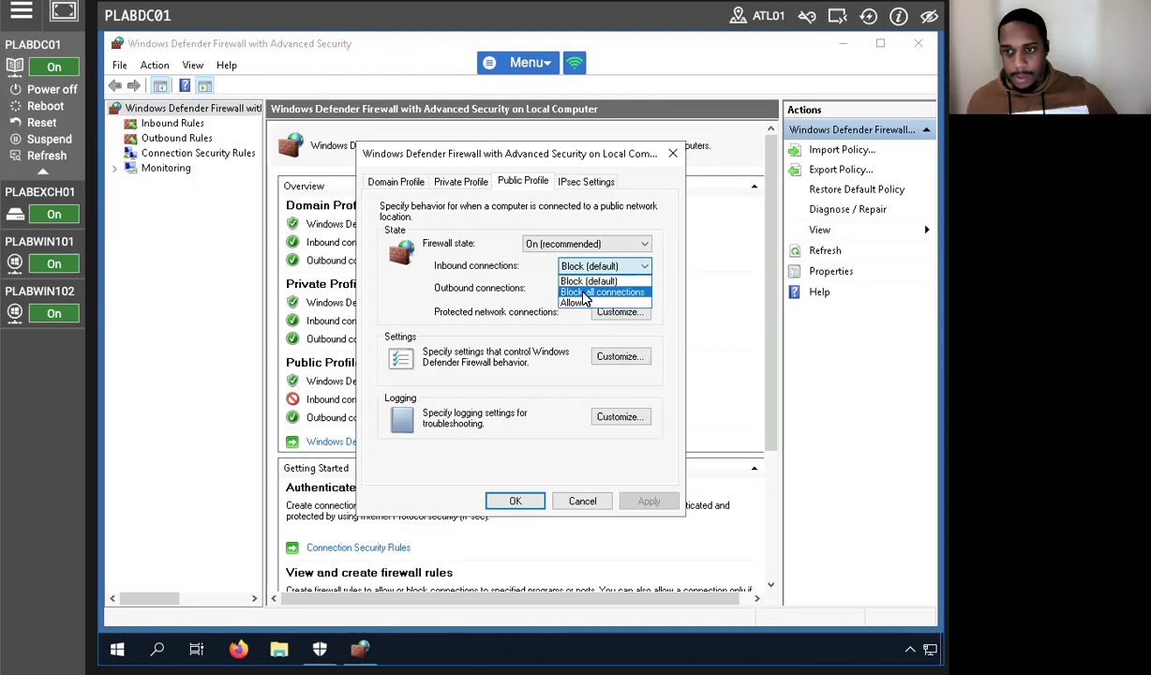
click(586, 300)
Log Public Profile dropped packets and successful connections, apply, and close the properties.
click(614, 418)
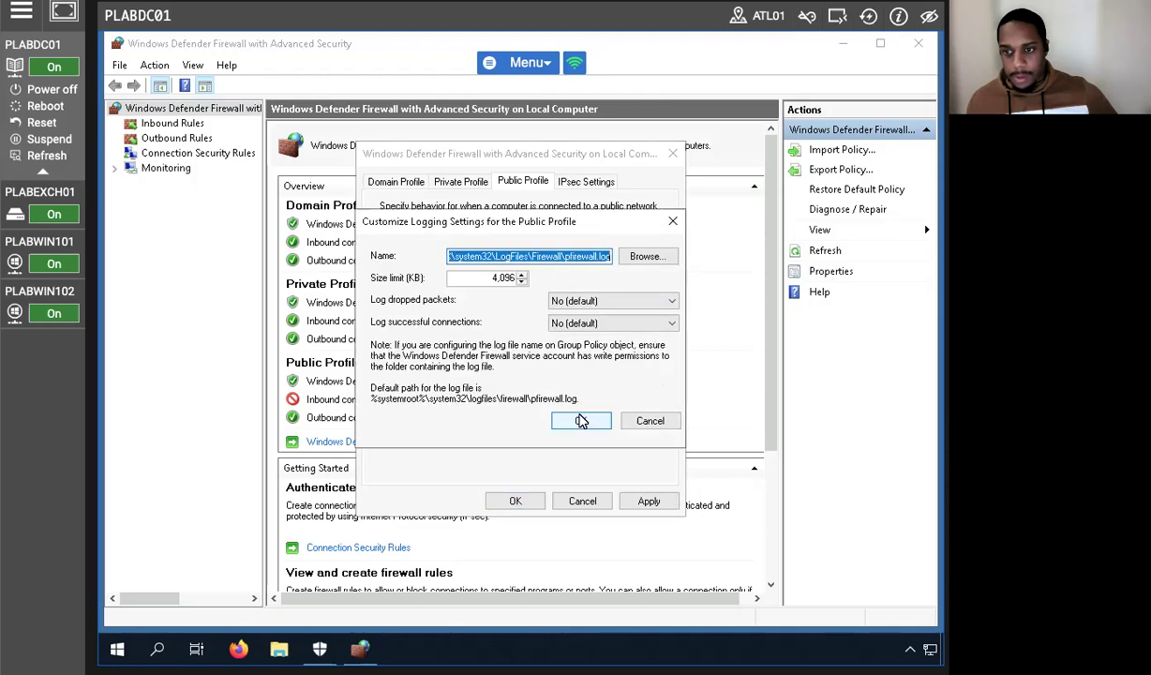
click(606, 301)
click(581, 316)
click(589, 323)
click(585, 344)
click(589, 323)
click(556, 337)
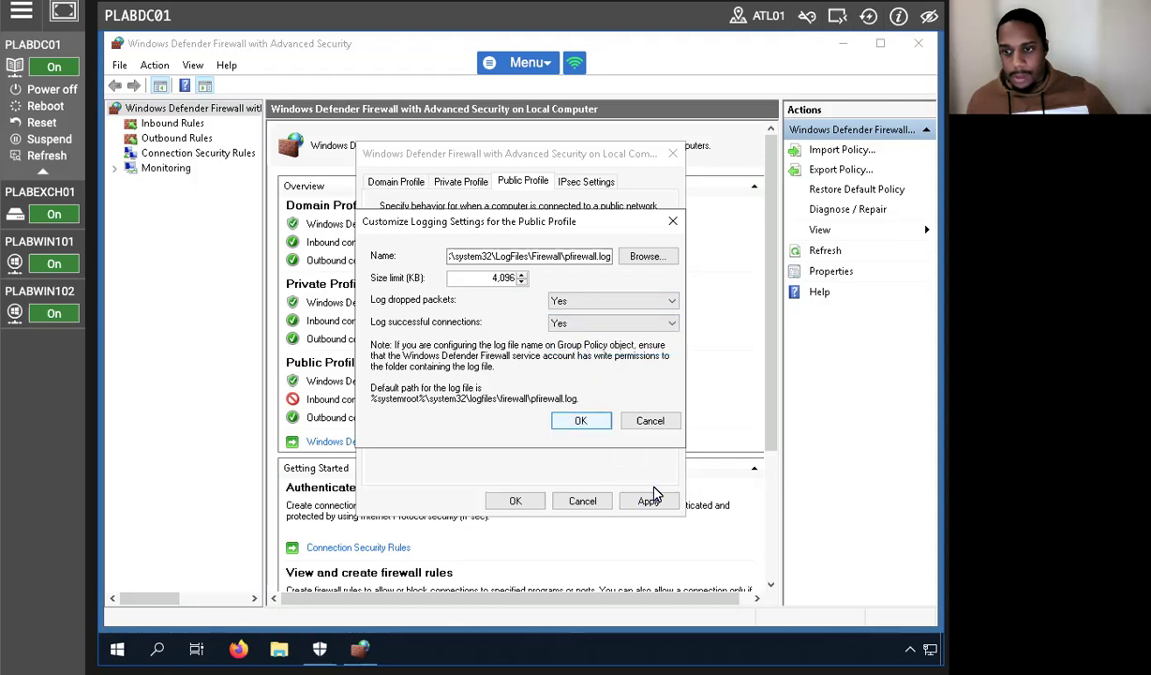
click(583, 424)
click(647, 500)
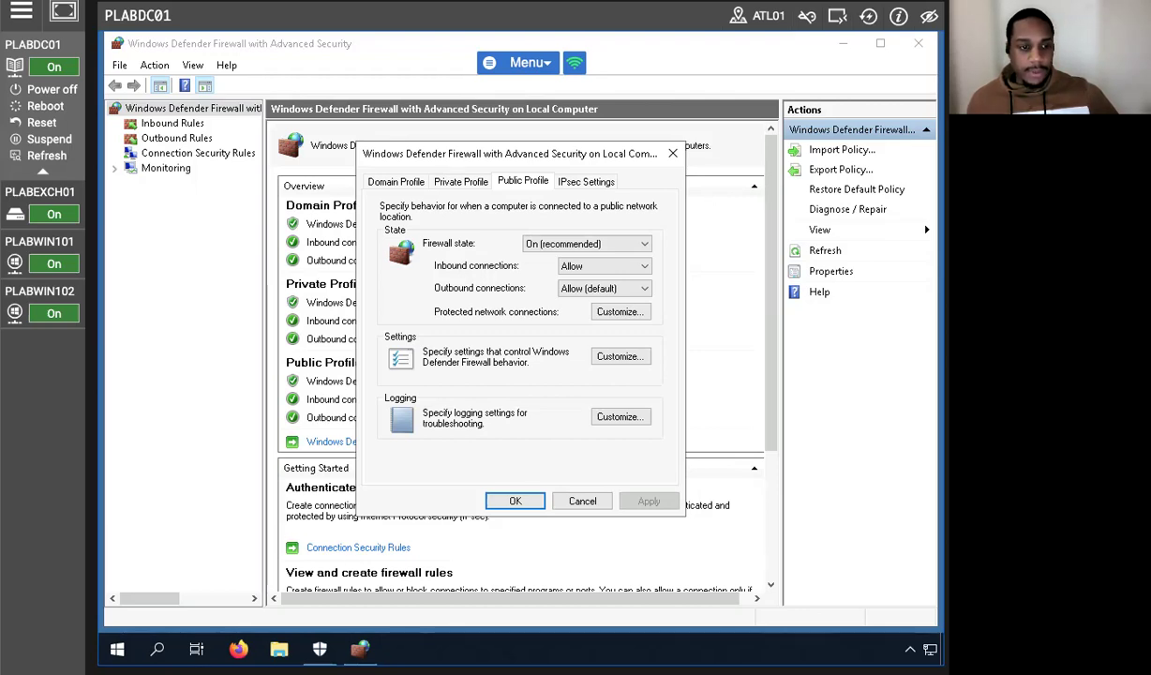
click(515, 500)
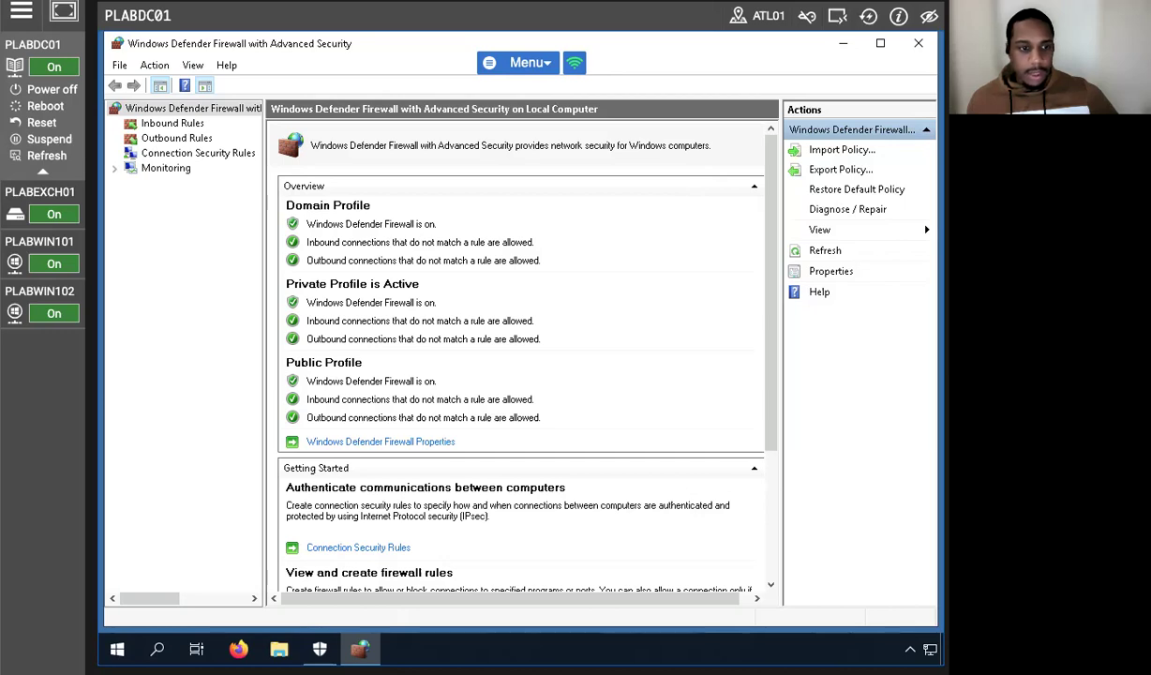
Close the Windows Defender Firewall with Advanced Security console.
click(919, 43)
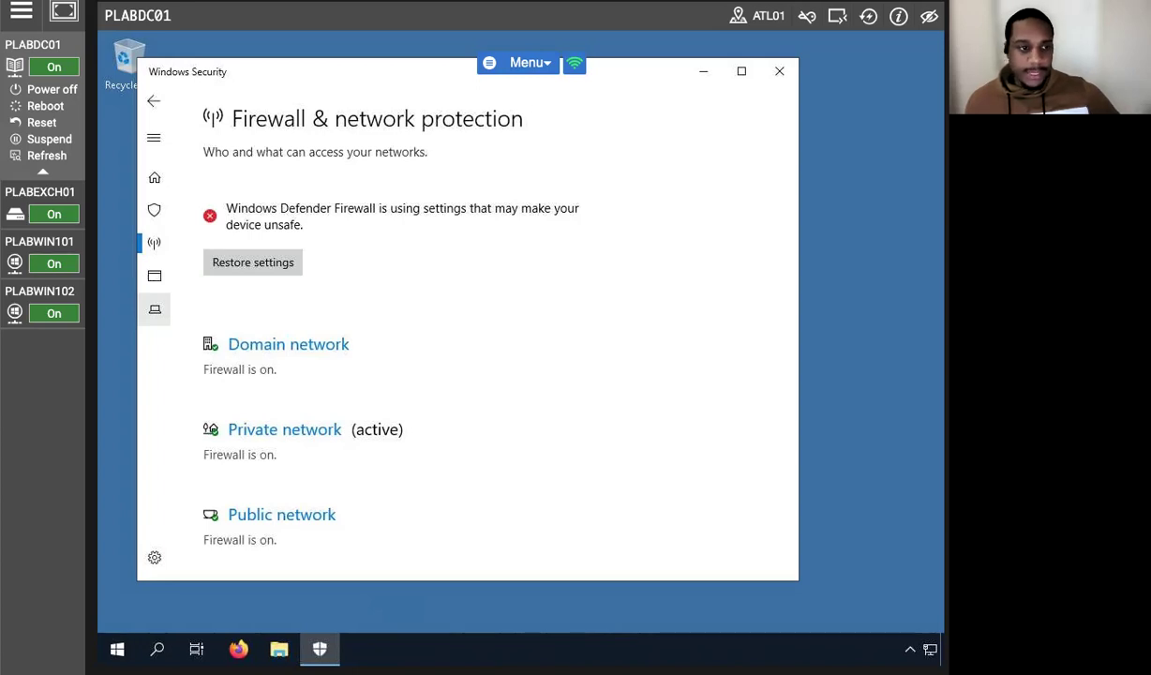
Launch Wireshark from a 'wires' search, select the Ethernet interface, and maximize it.
click(157, 649)
text(wires)
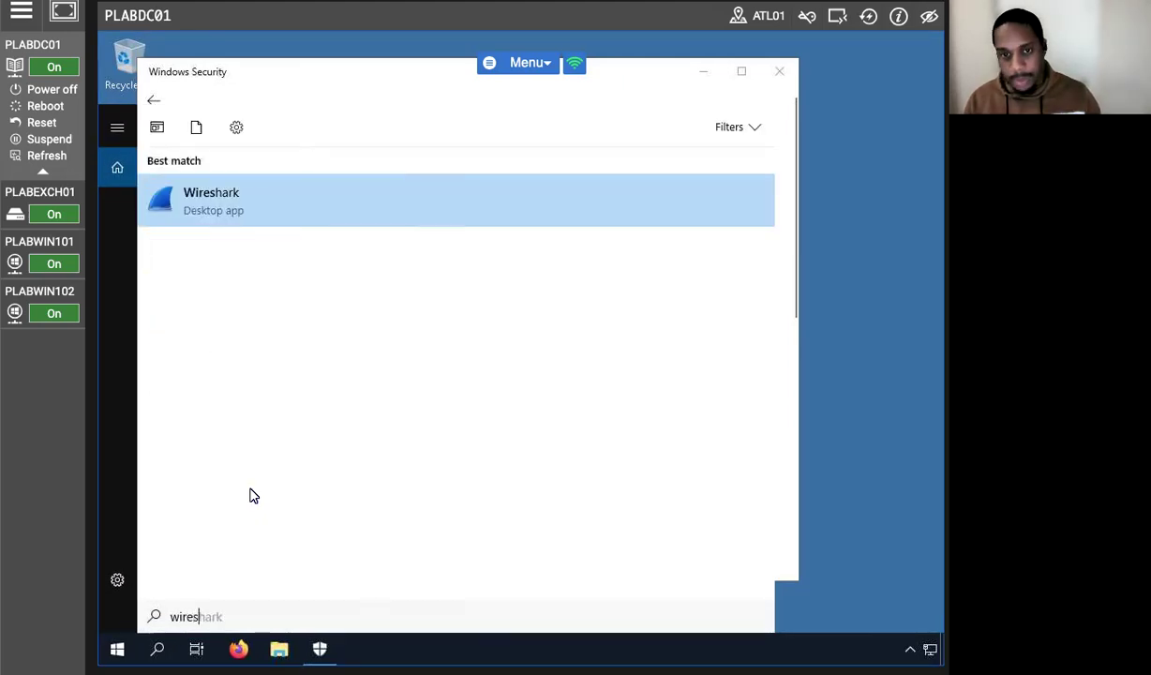
click(228, 196)
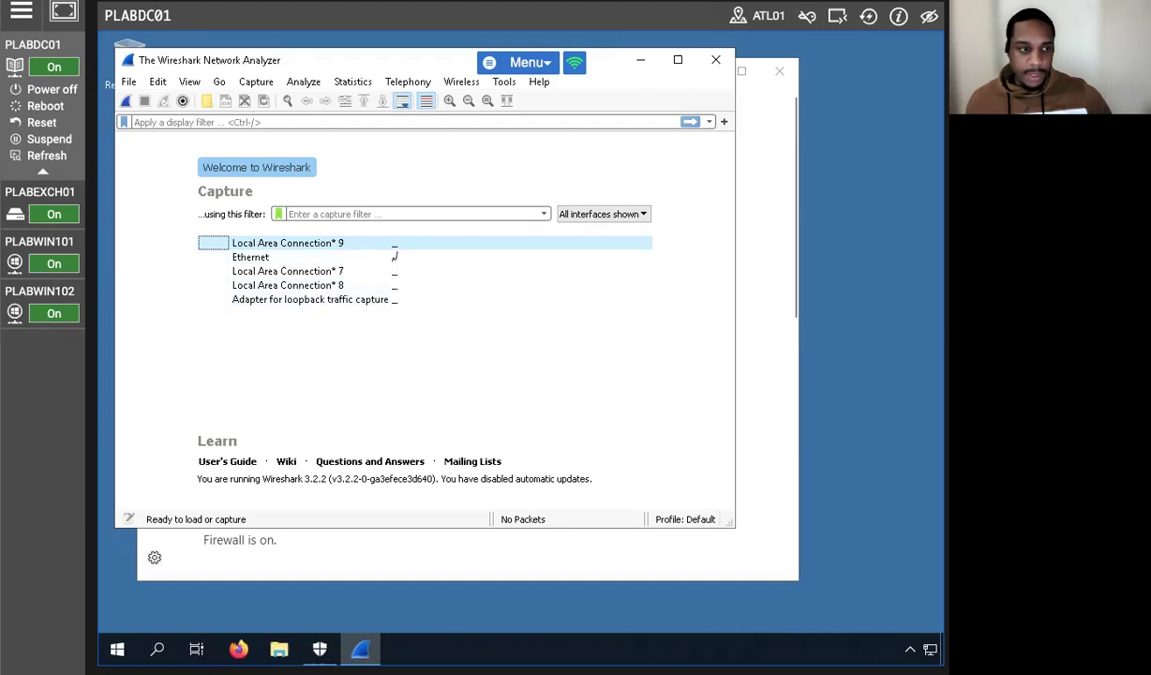
click(250, 257)
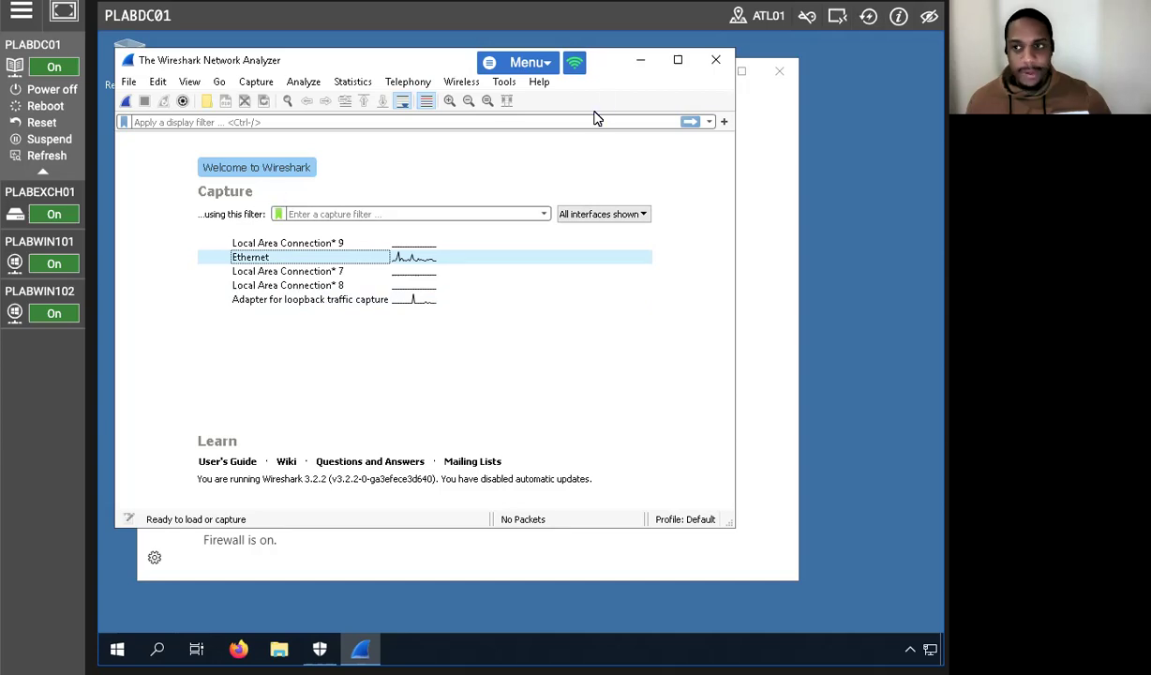
click(678, 59)
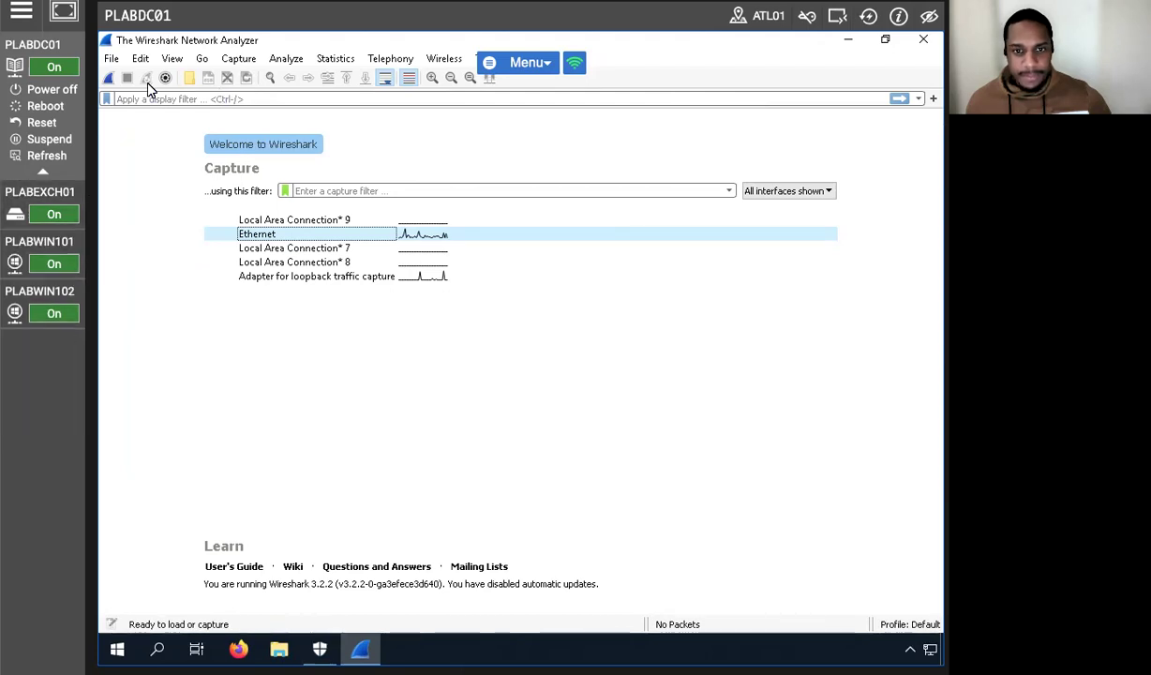
Start a live Wireshark capture on Ethernet, then switch to PLABWIN101.
click(109, 79)
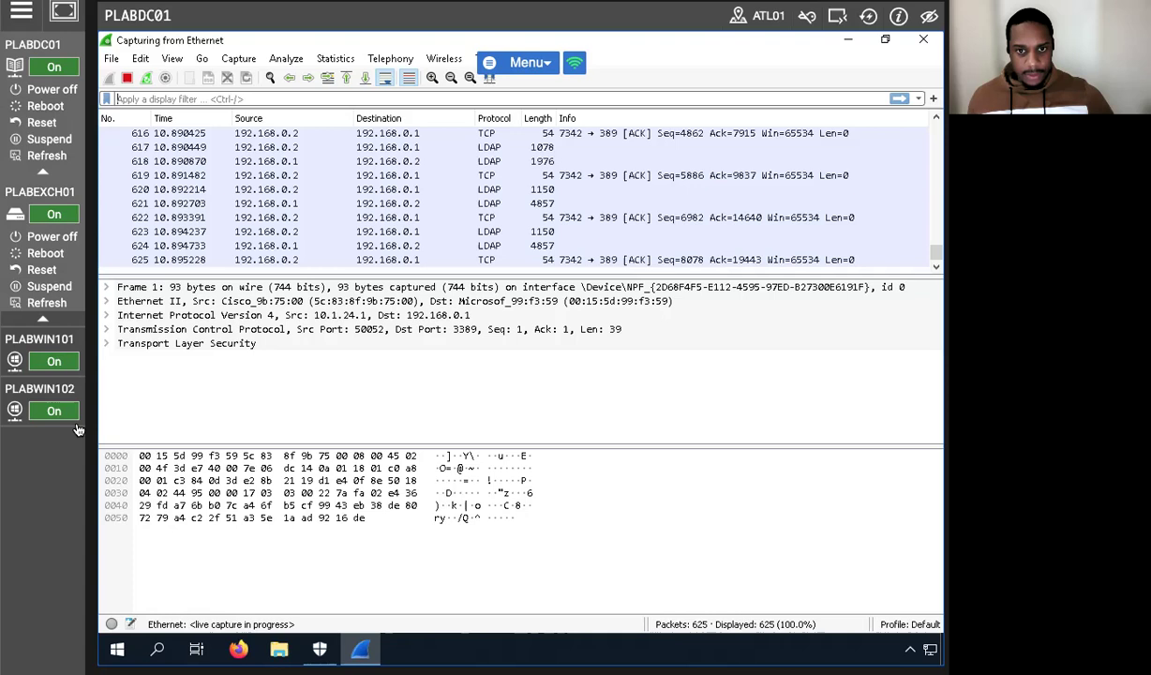
click(37, 266)
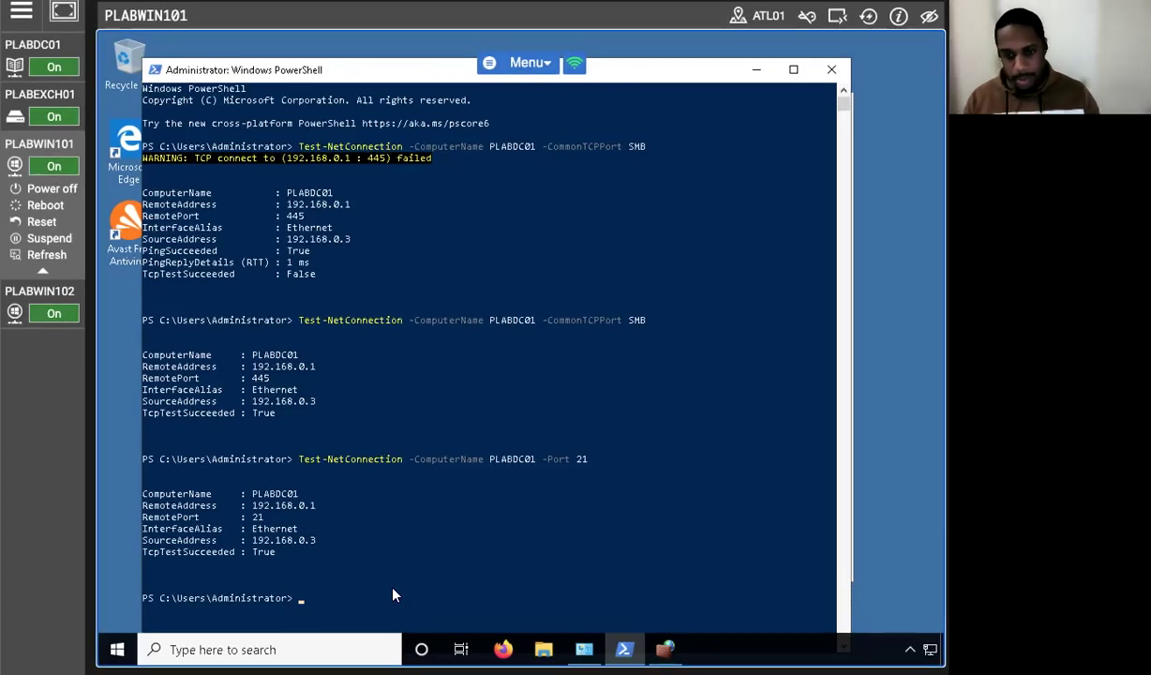
Clear the PowerShell console, start the ftp client, and enter PLABDC01.
click(337, 605)
text(clear)
key(Return)
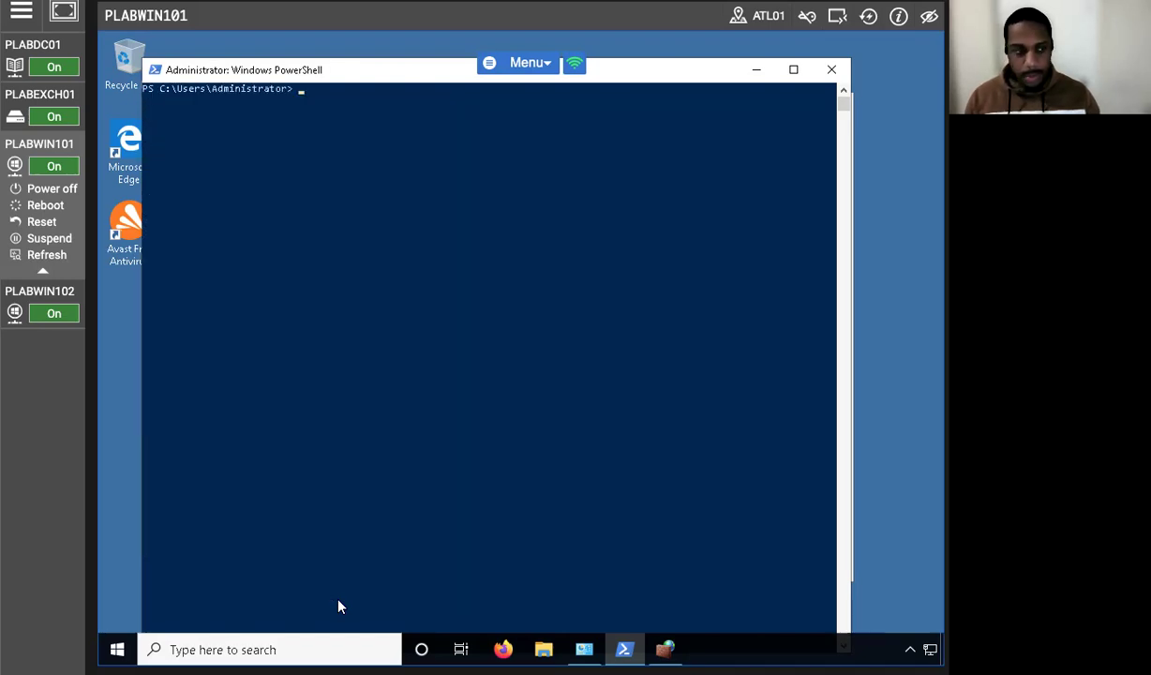
text(ftp)
key(Return)
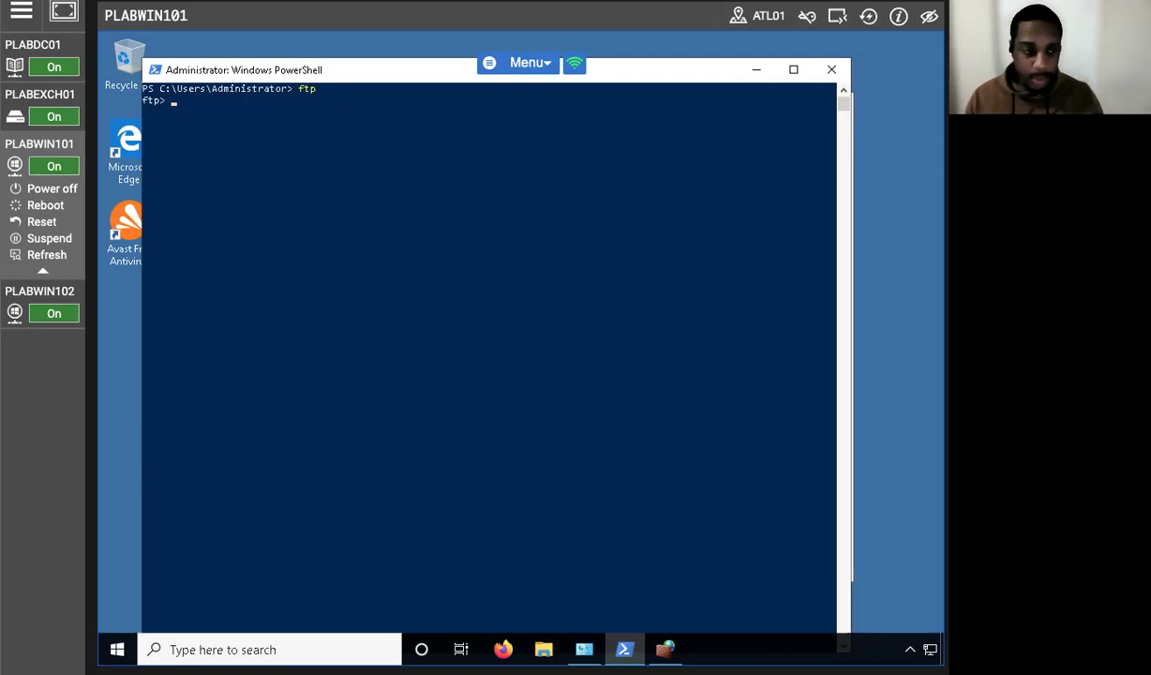
text(PL)
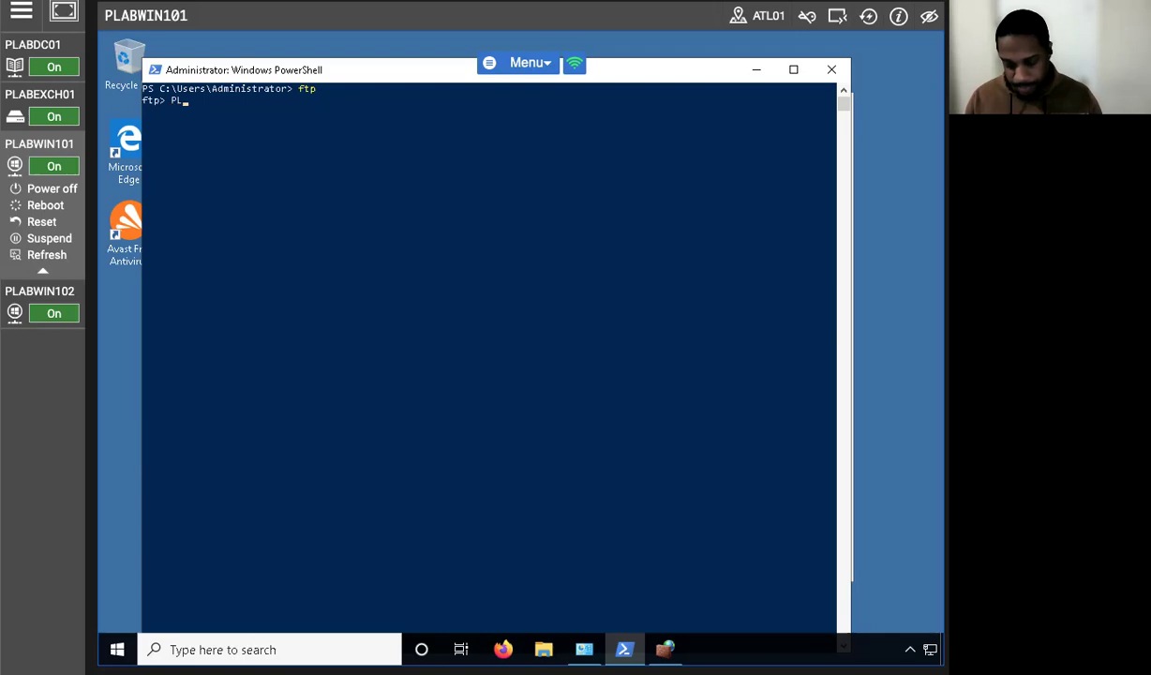
text(ABDC01)
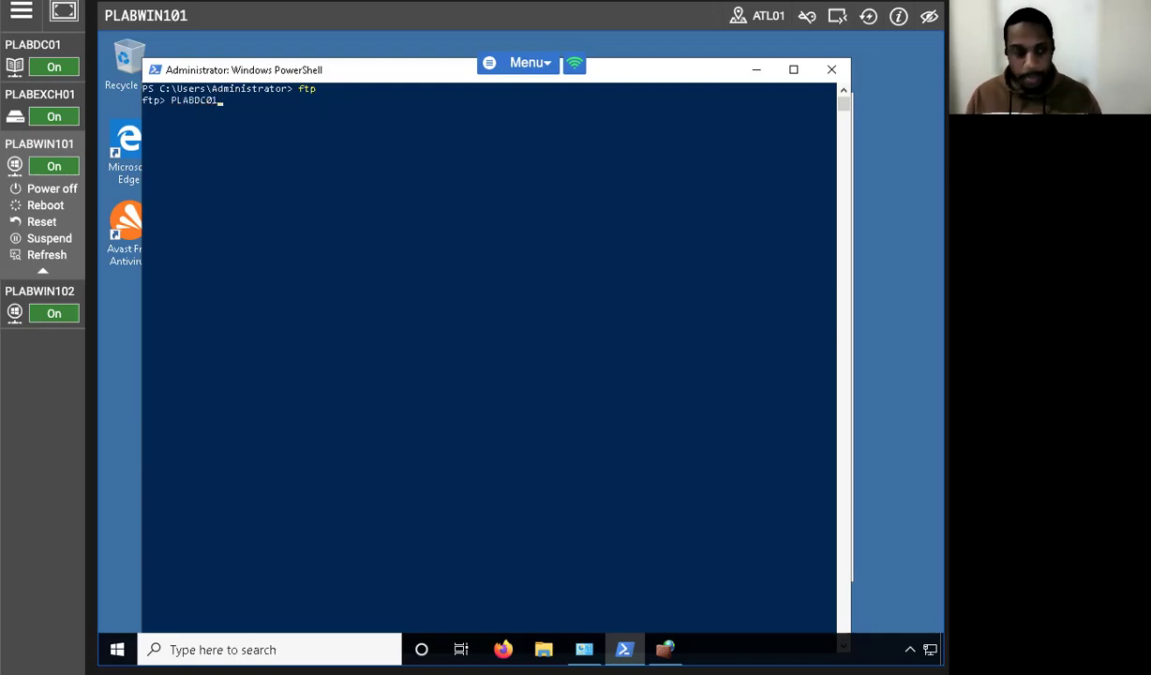
key(Return)
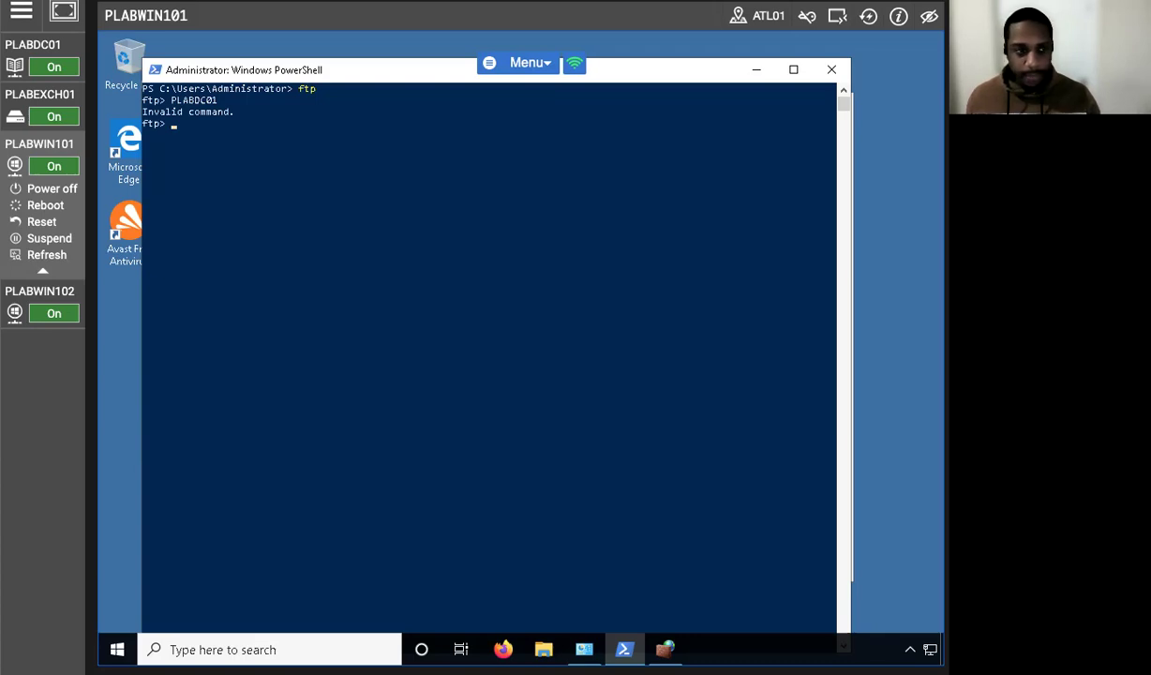
Connect with 'open PLABDC01' and log in as user anonymous.
mouse_move(29, 302)
key(Up)
key(Left)
key(Left)
key(Left)
key(Left)
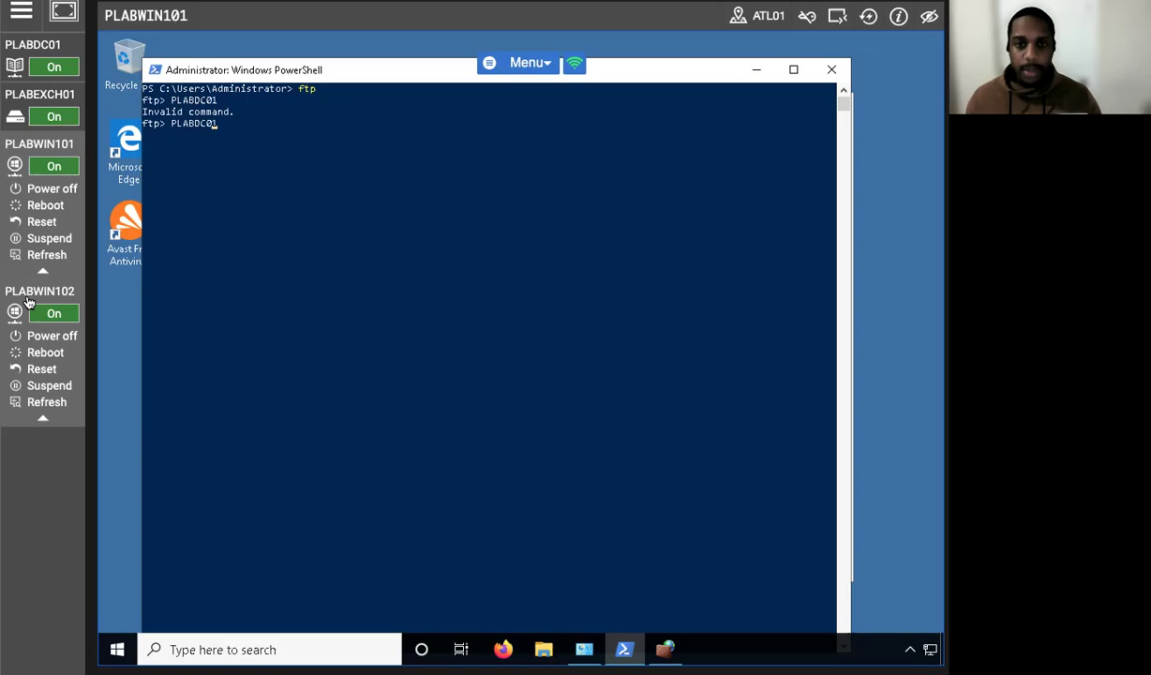
key(Left)
key(Left)
key(Left)
key(Left)
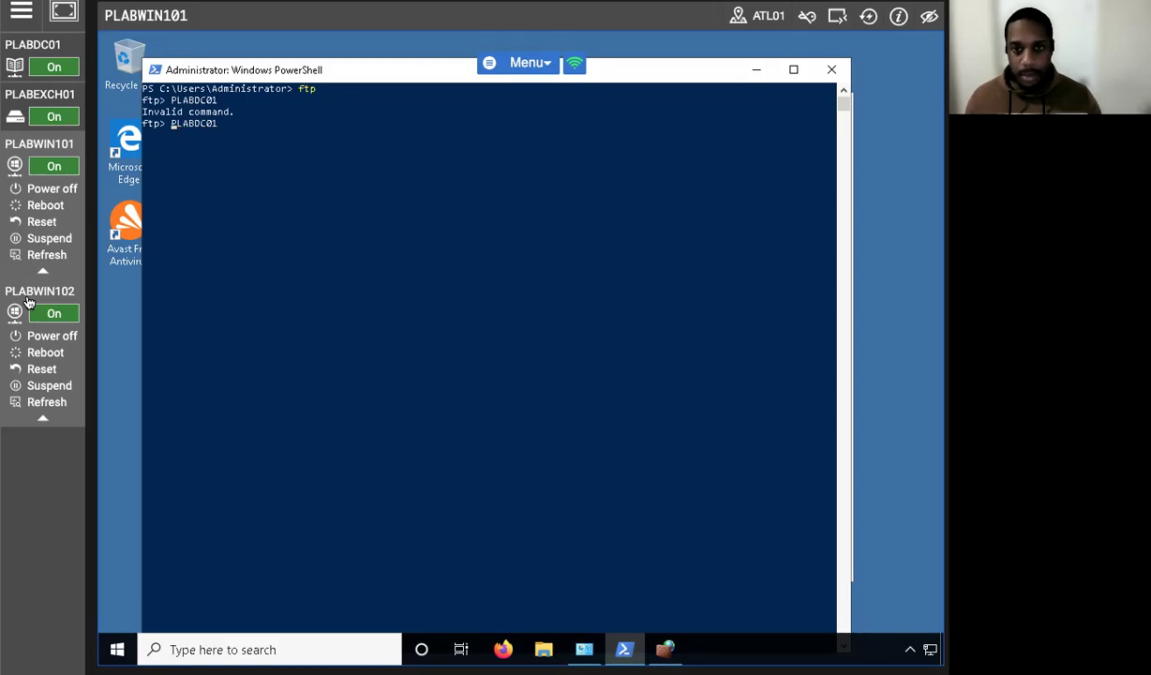
text(open)
key(BackSpace)
key(BackSpace)
text(n)
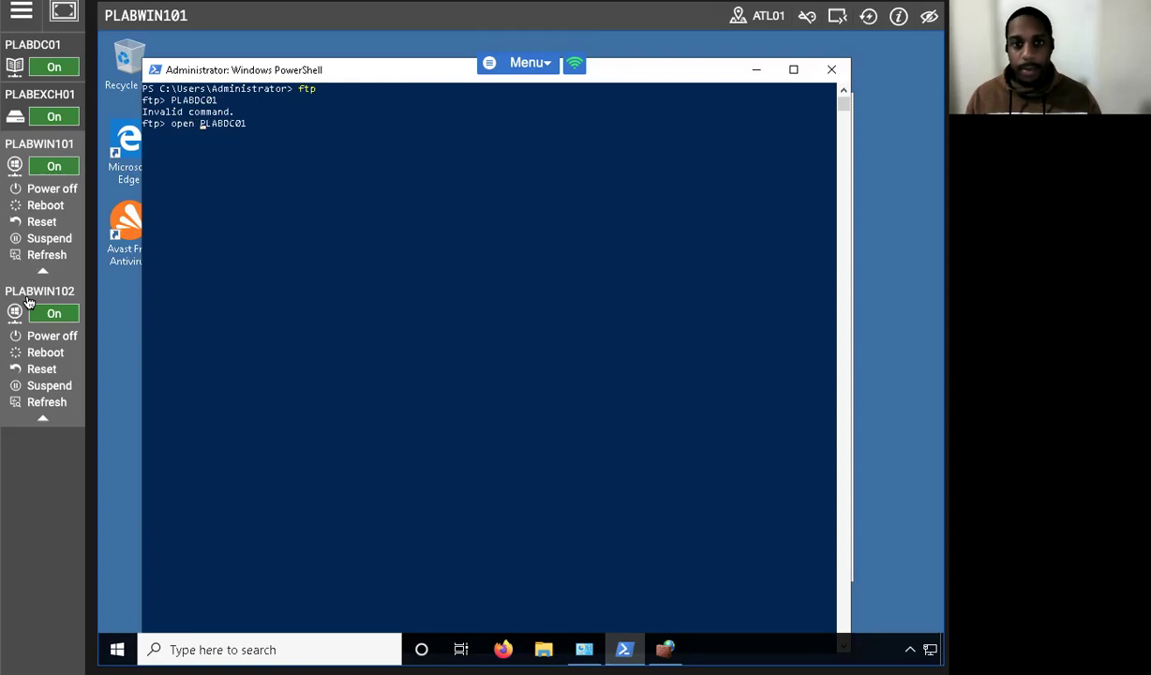
key(Return)
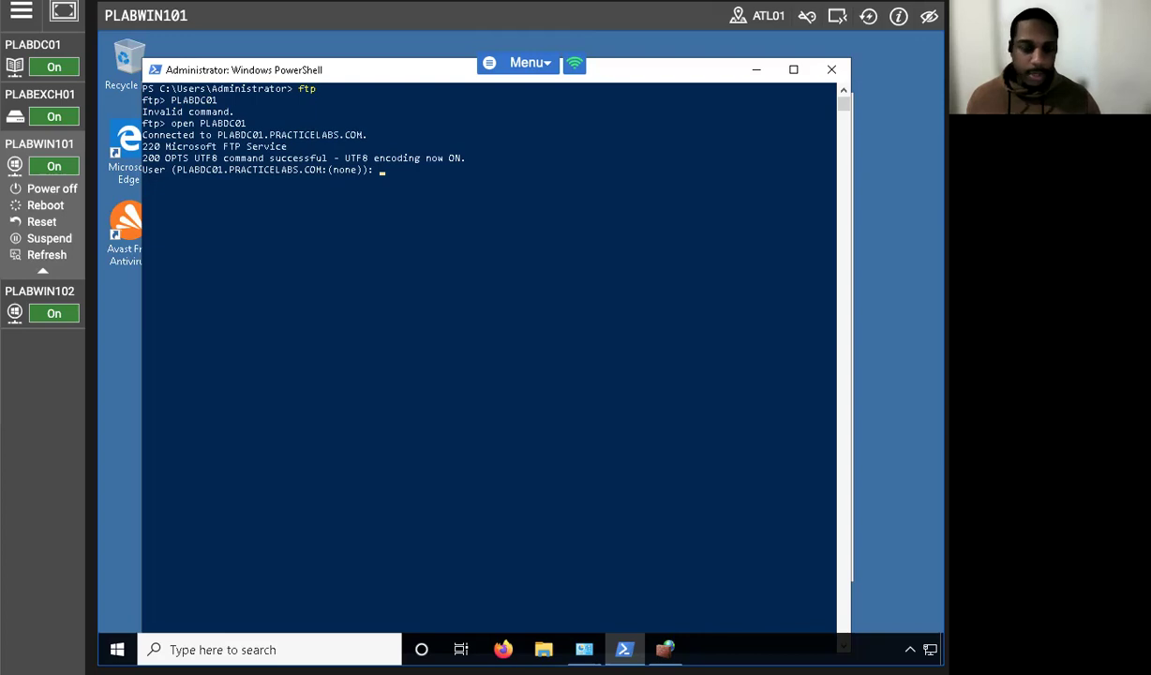
text(anon)
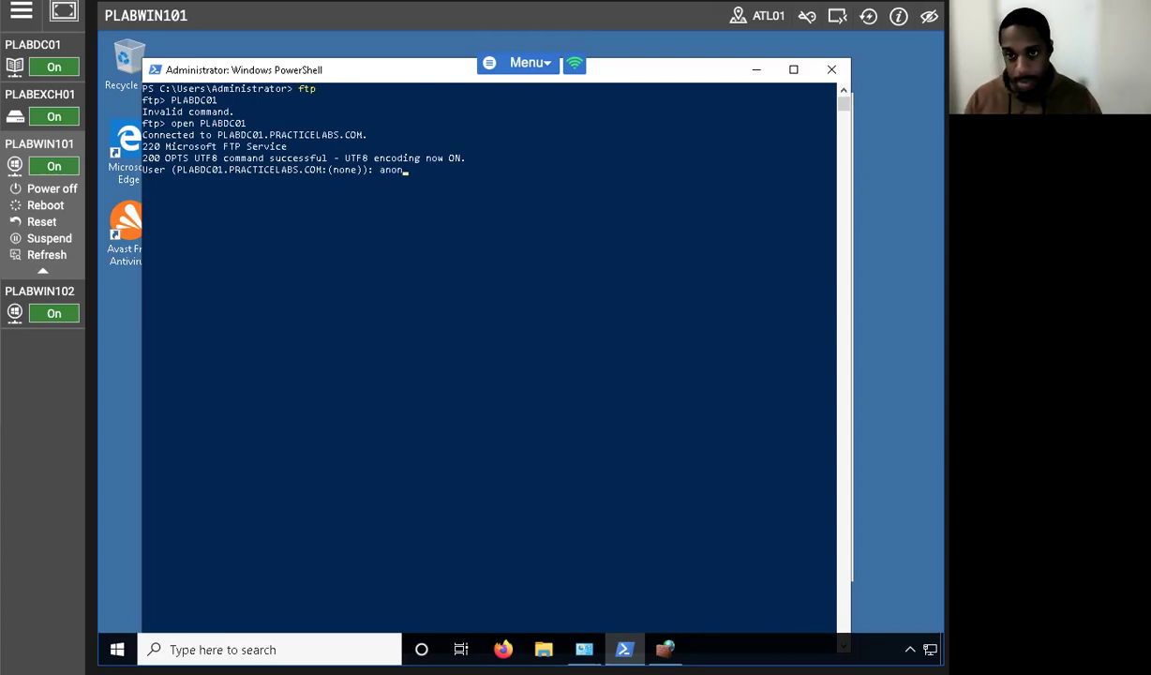
text(y)
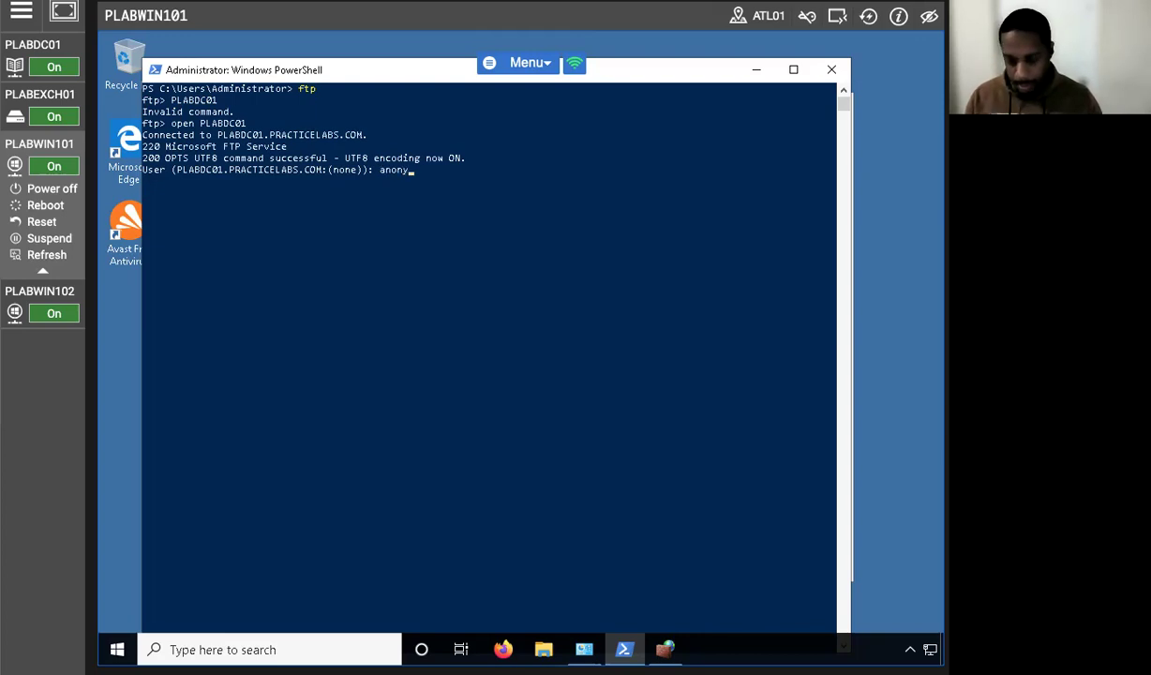
text(mous)
key(Return)
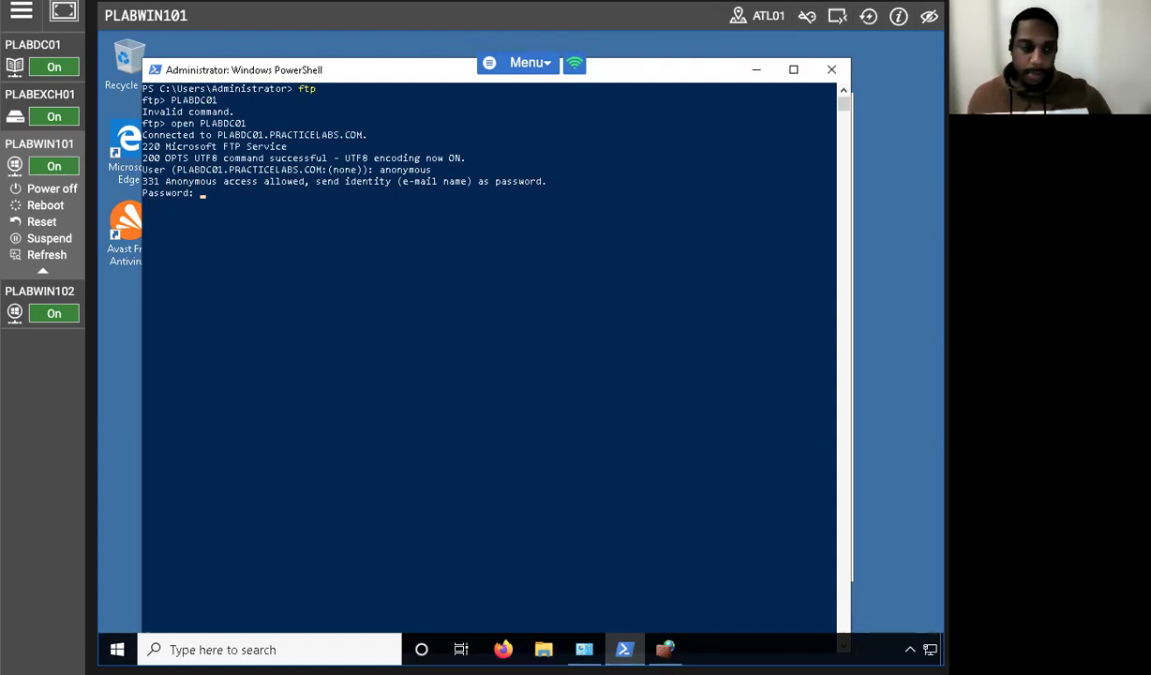
Log in to the FTP server with a blank password, run ls, and allow File Transfer Program through the firewall.
key(Return)
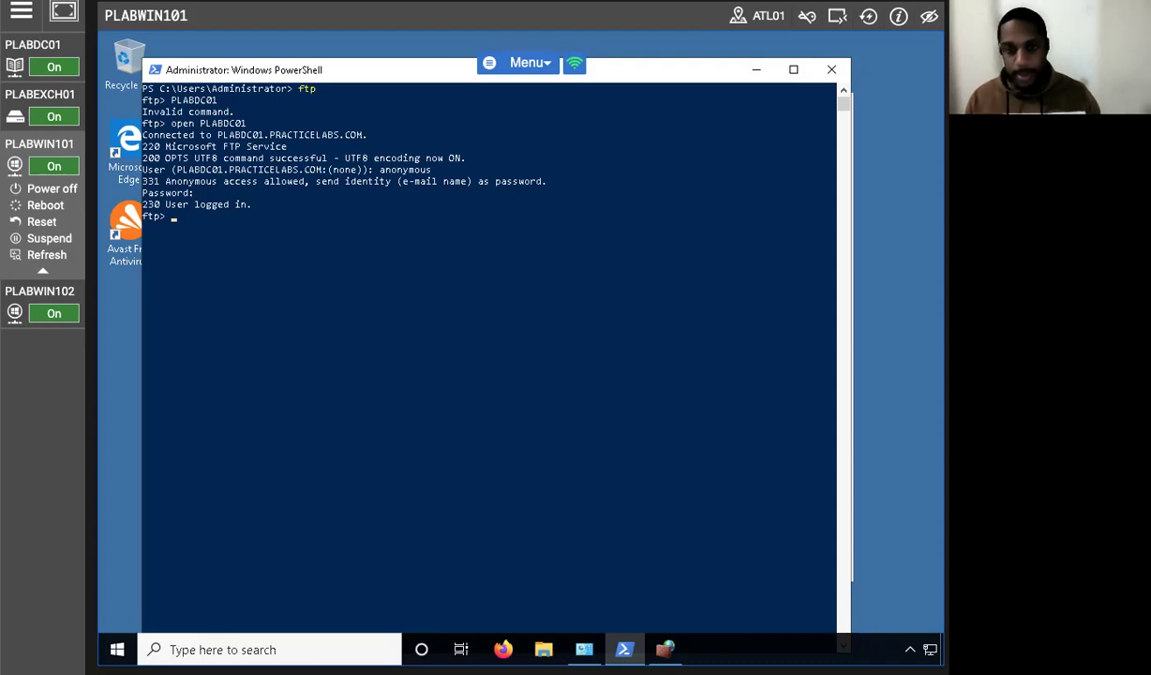
text(ls)
key(Return)
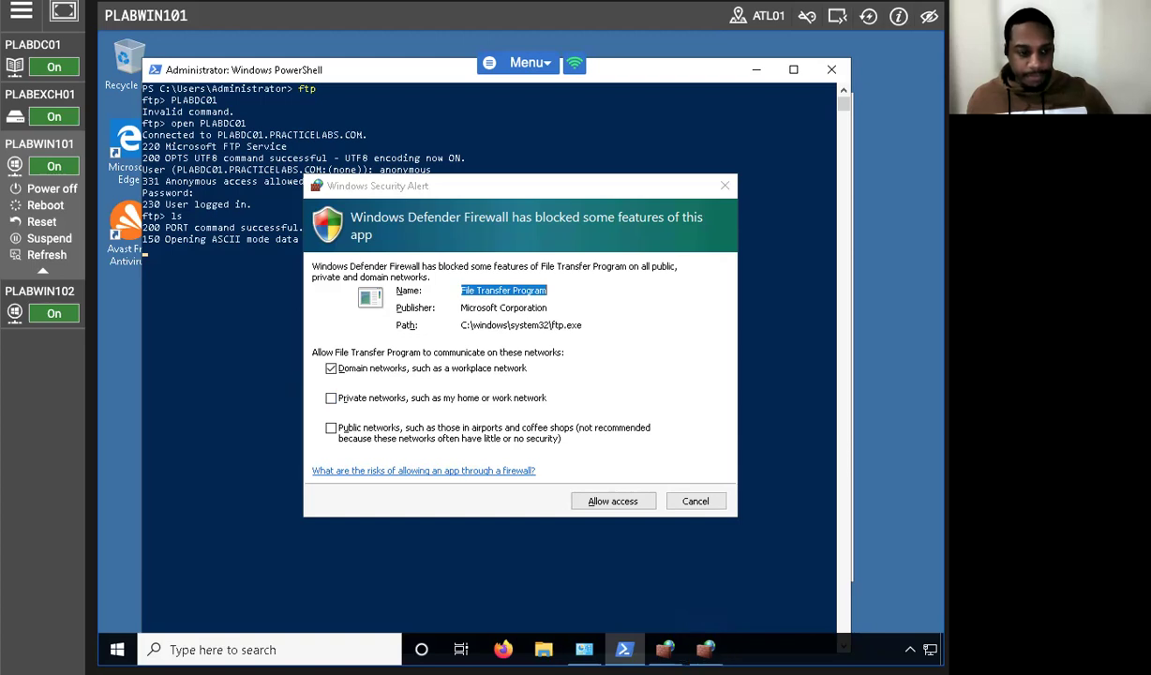
click(609, 502)
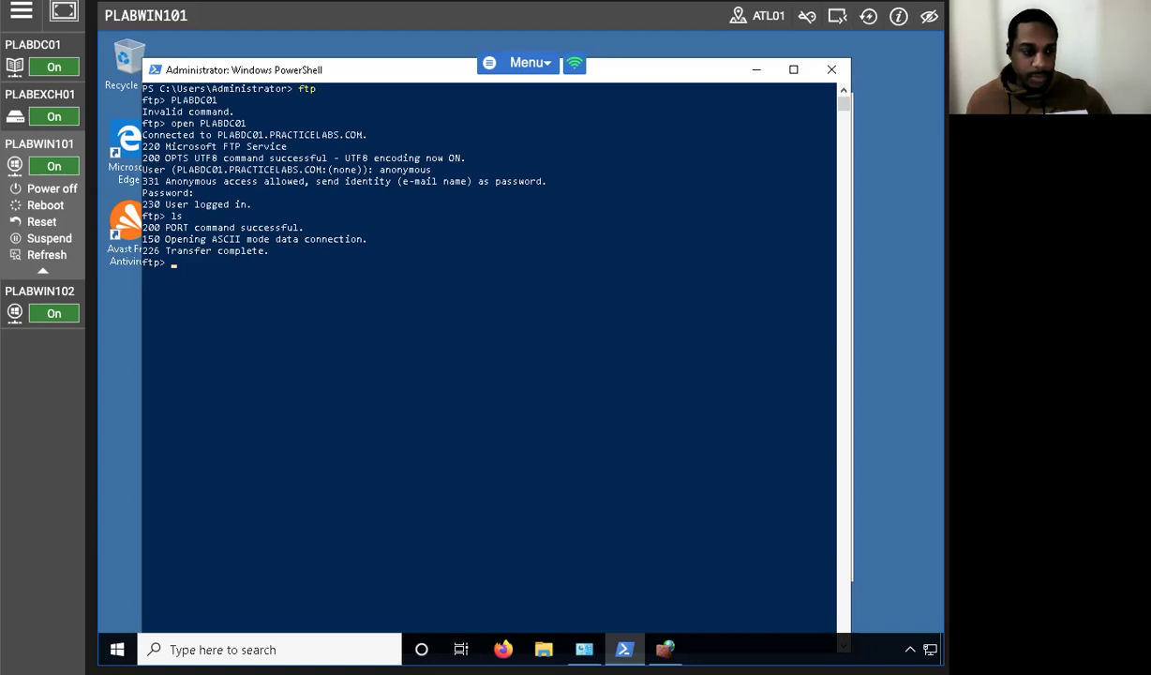
Run 'get ftptest.txt' twice, getting 550 file-not-found each time, then switch to PLABDC01.
text(get ftp)
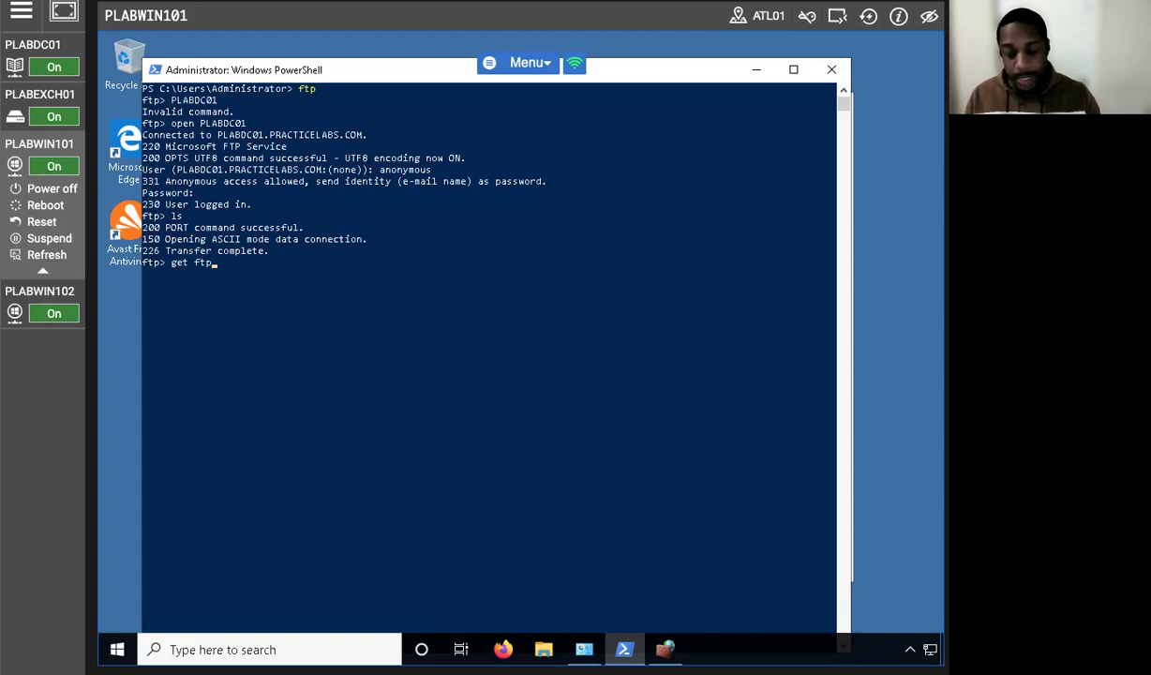
text(test.txt)
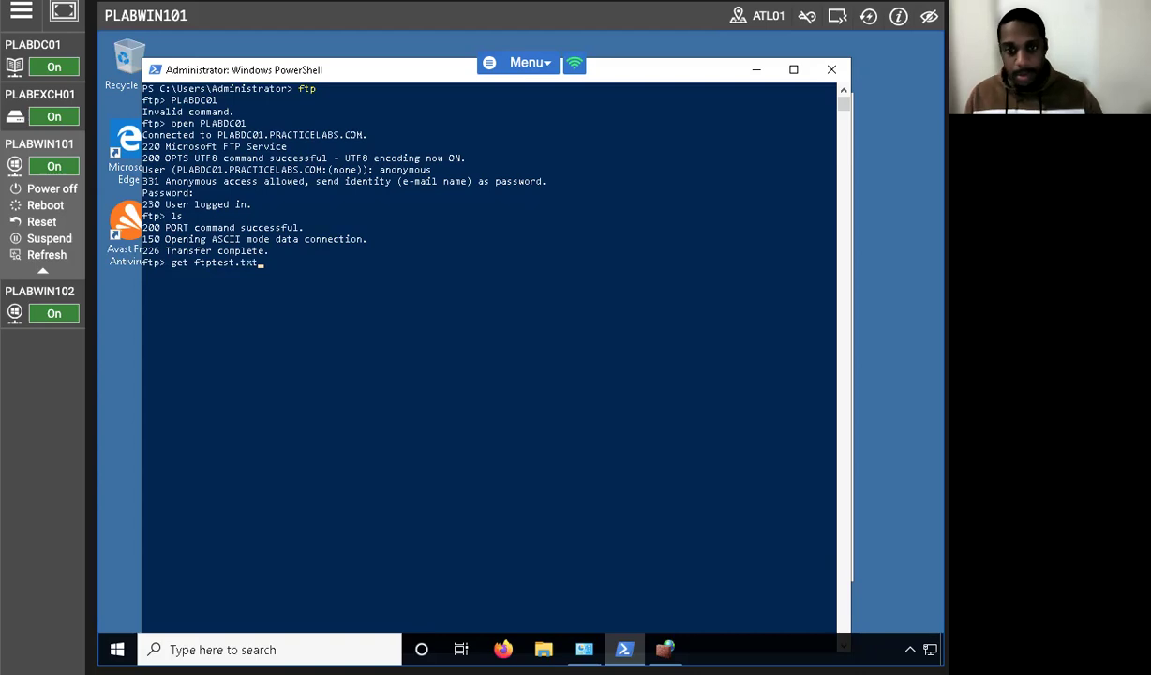
key(Return)
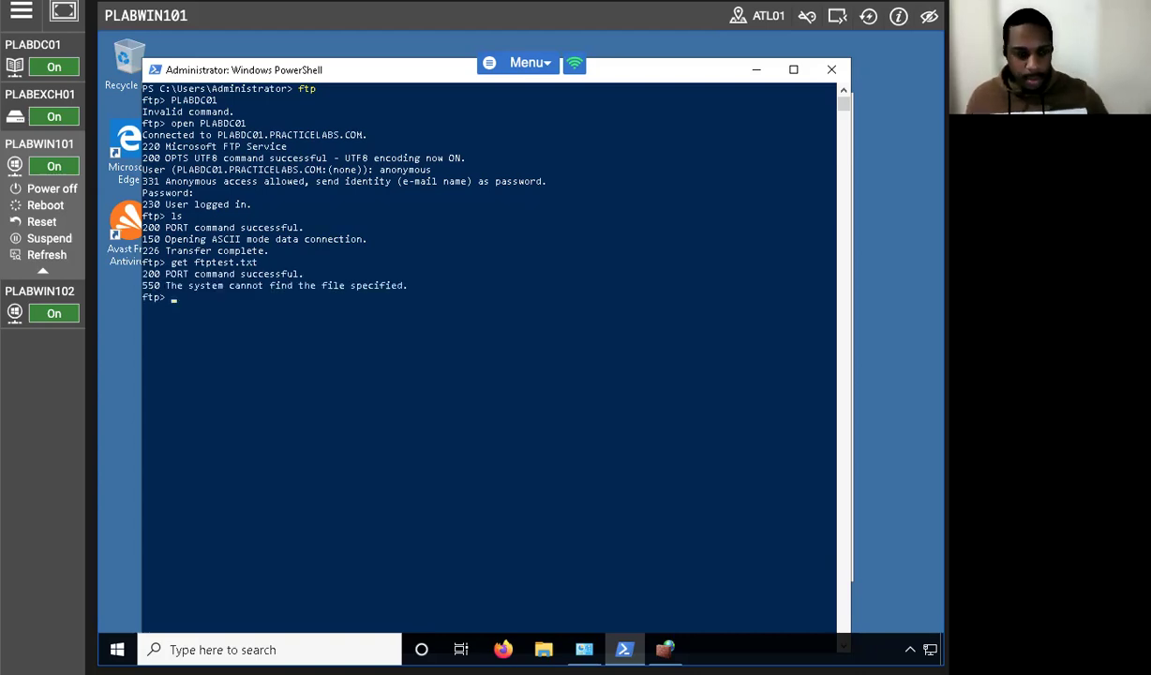
text(get)
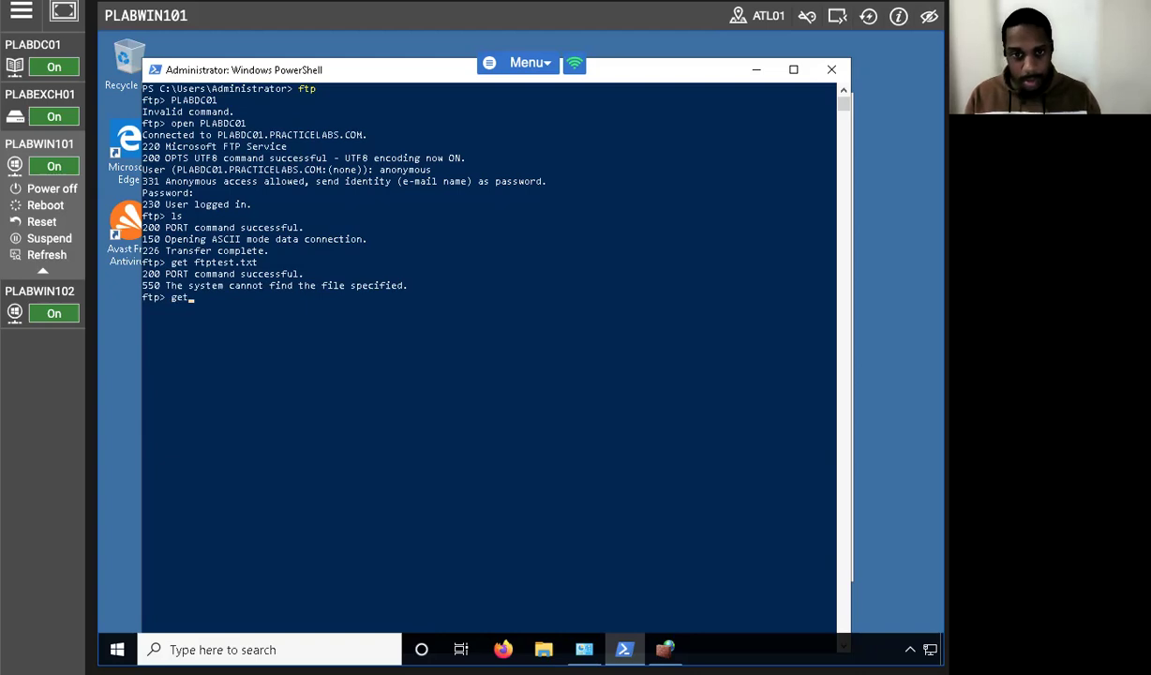
text( ftpt)
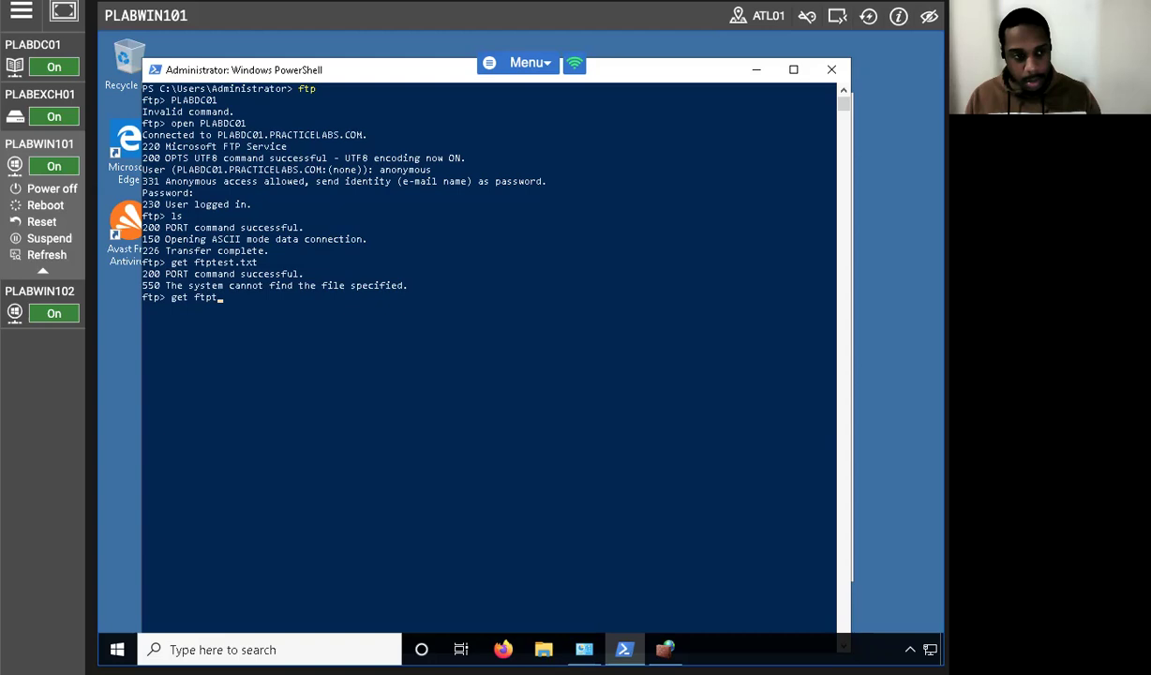
text(est.t)
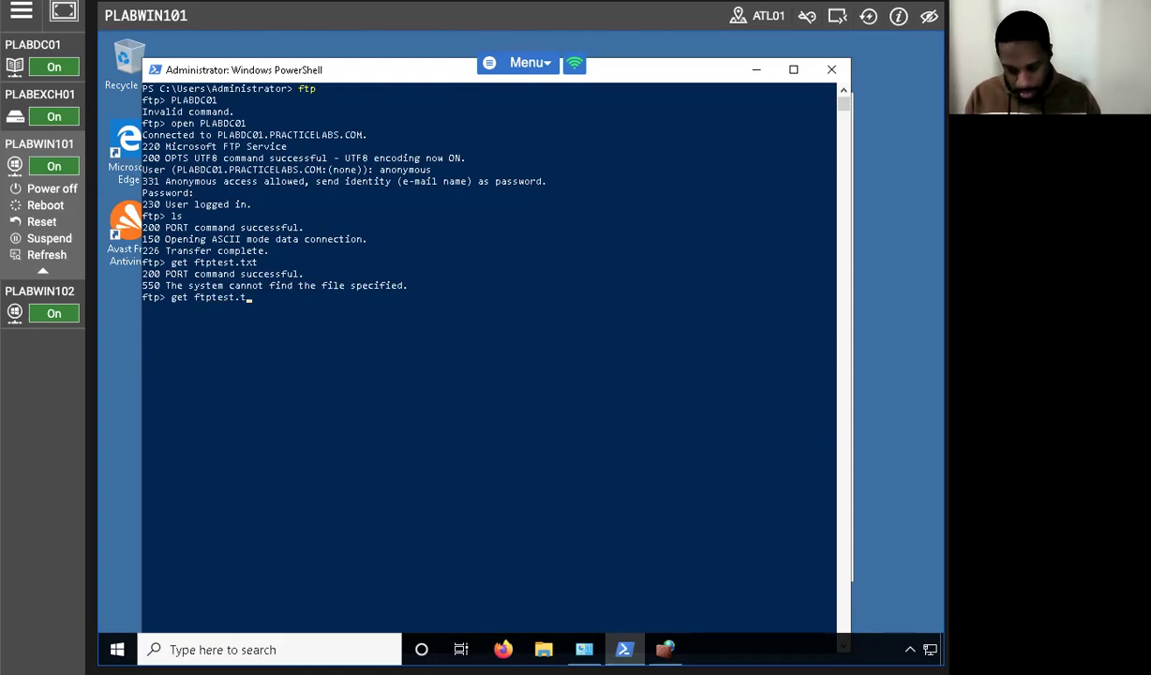
text(xt)
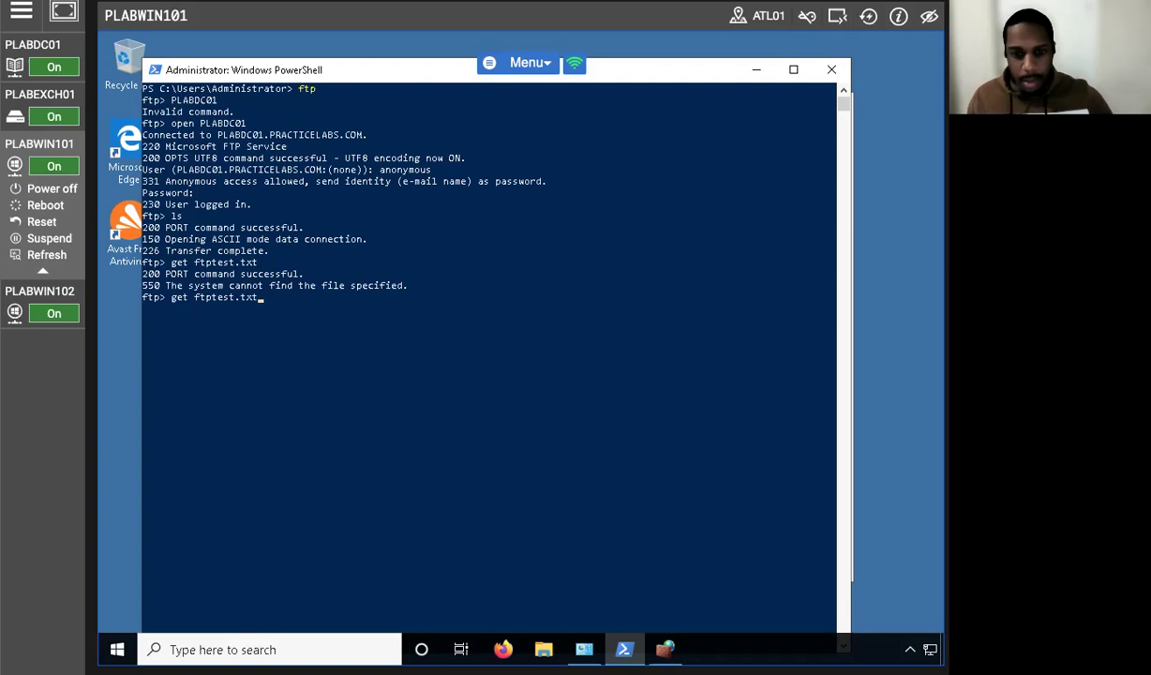
key(Return)
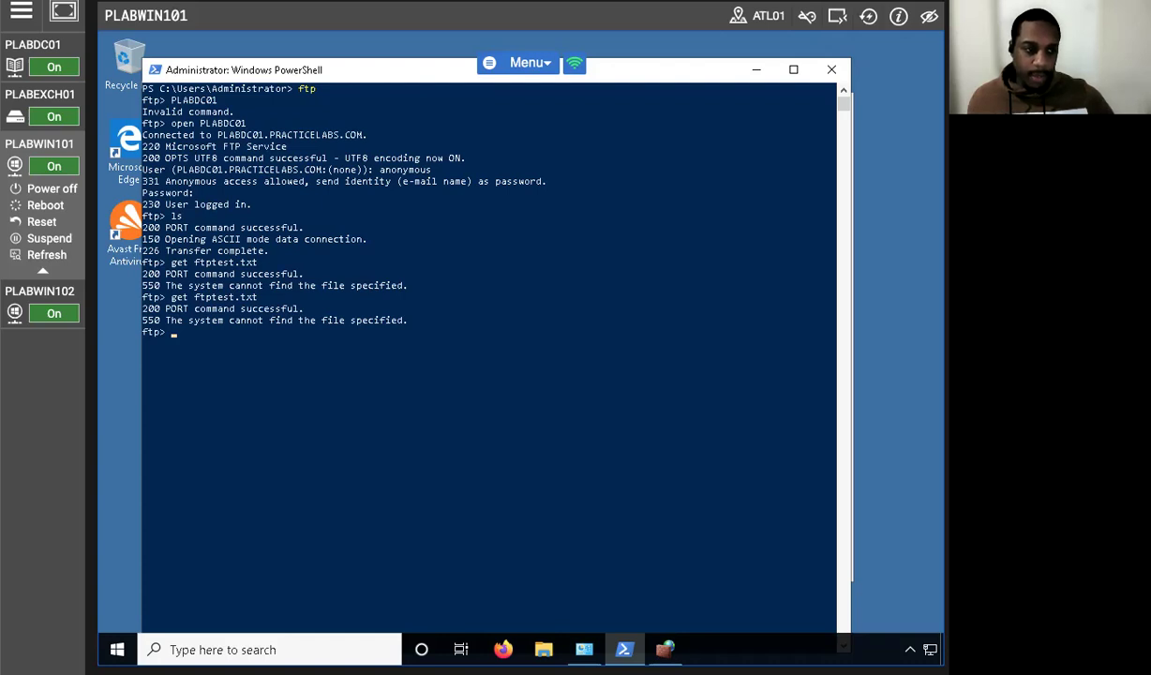
click(62, 44)
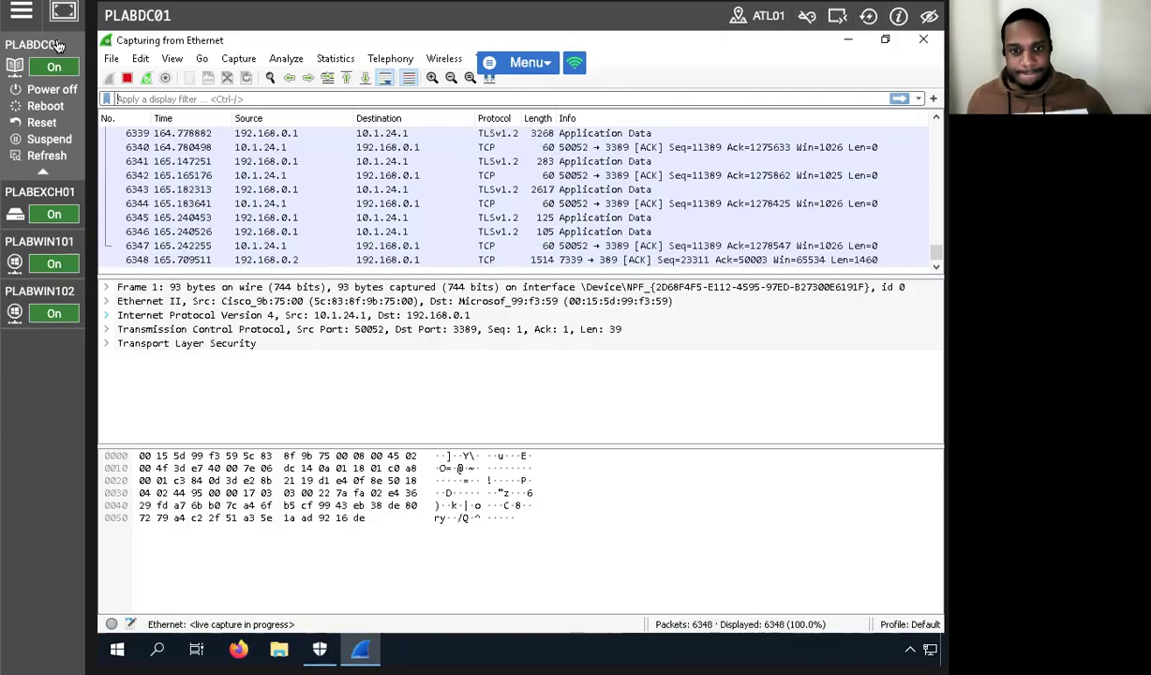
Open File Explorer on PLABDC01 and browse to Local Disk (C:) > inetpub.
click(279, 649)
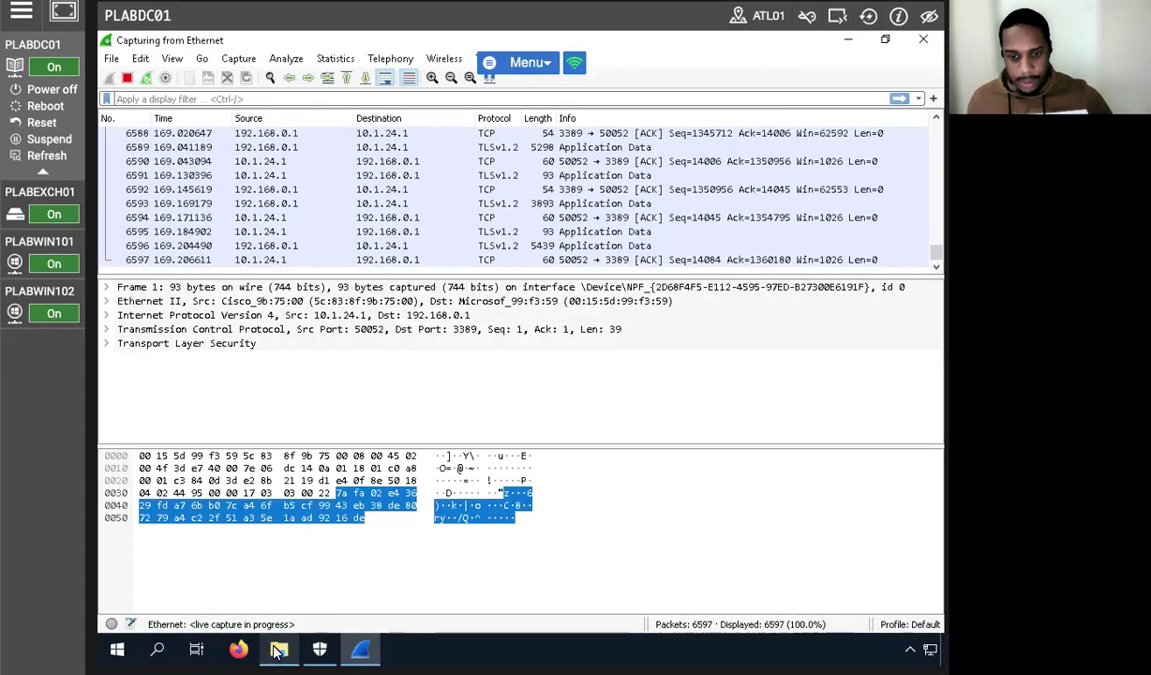
click(319, 380)
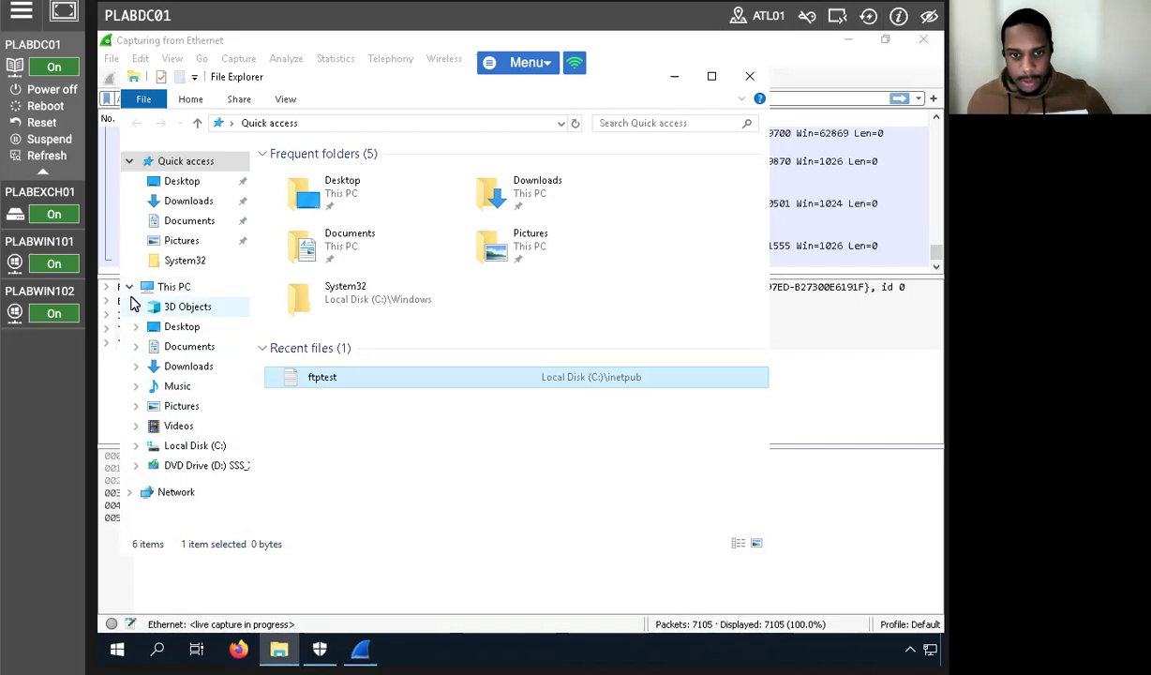
click(135, 446)
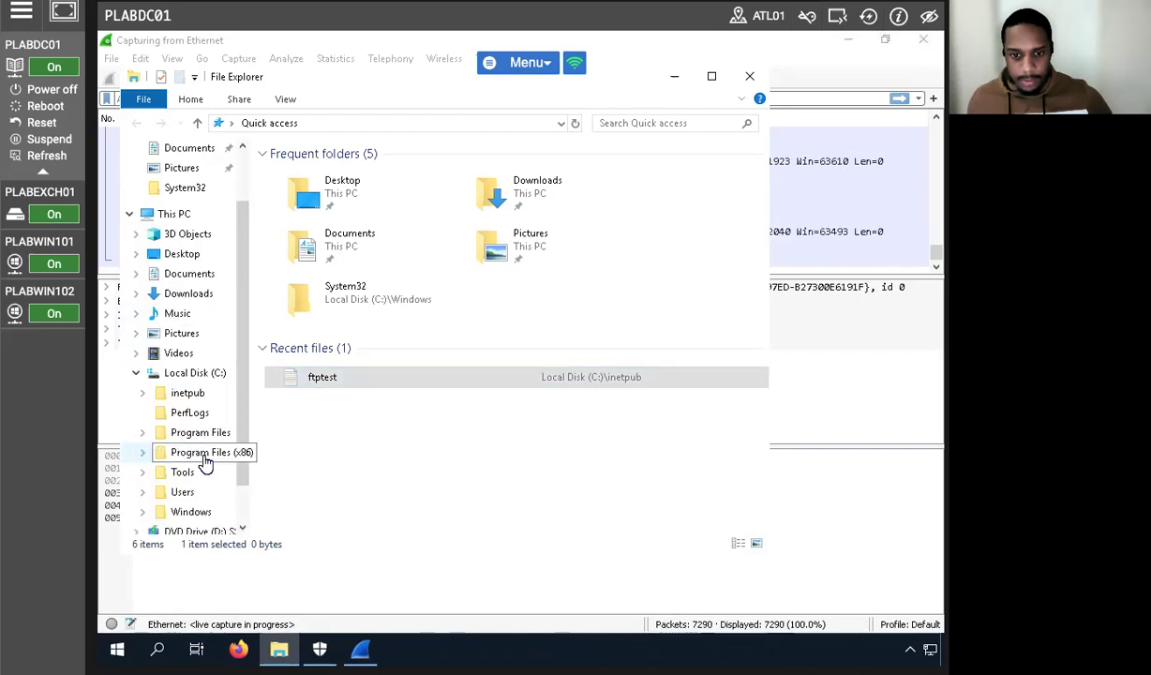
click(189, 394)
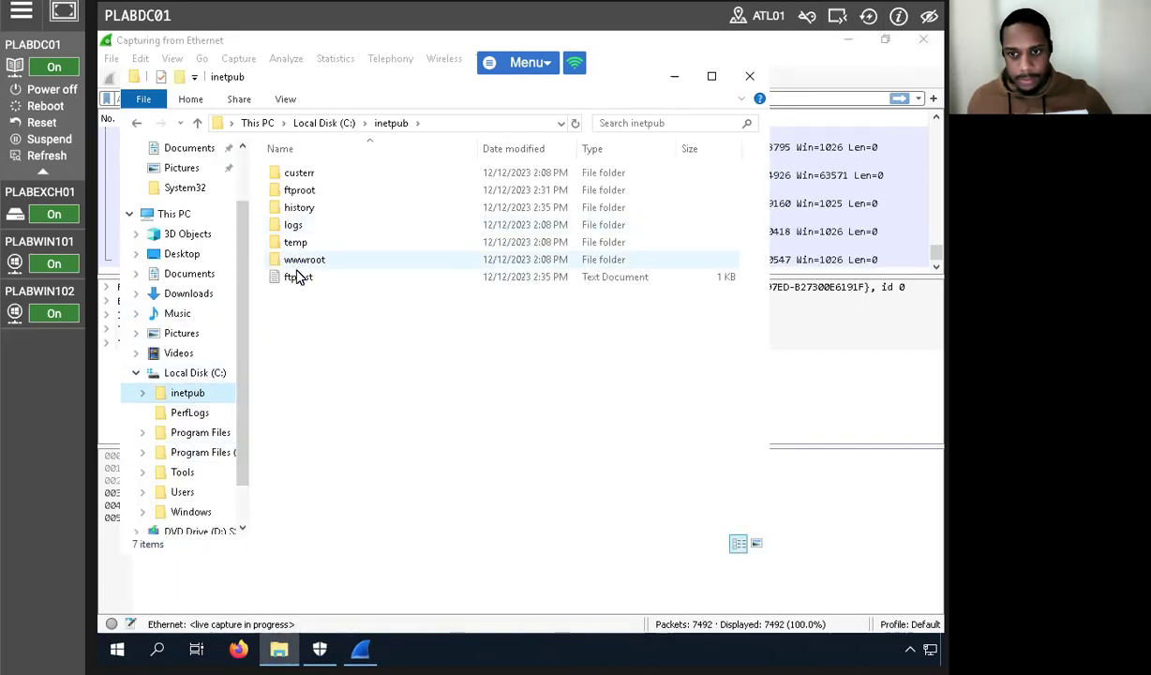
View ftptest in Notepad ('This is a test file for FTP server.'), close it, and switch to PLABWIN101.
click(298, 277)
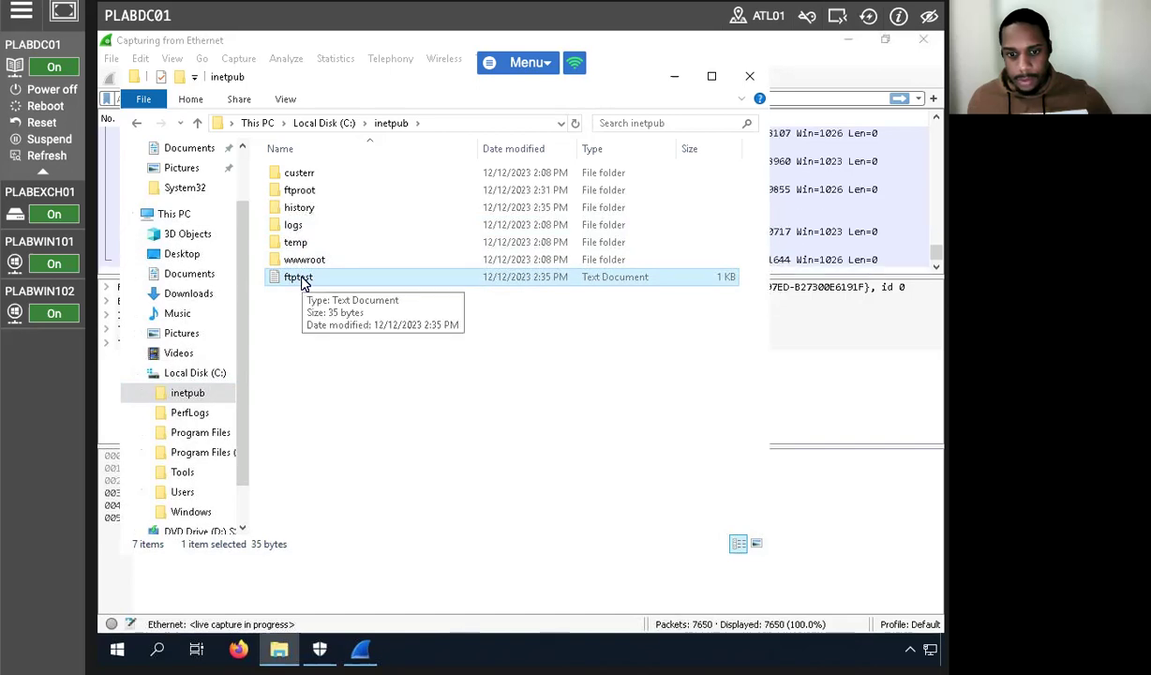
double_click(300, 280)
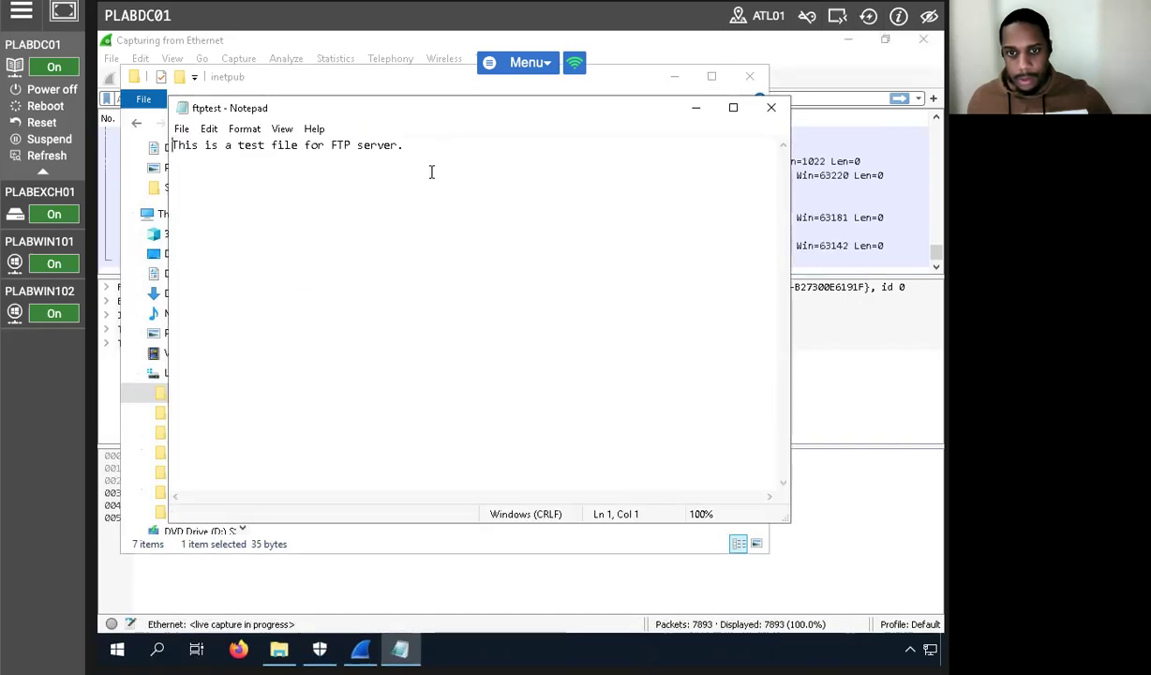
click(770, 106)
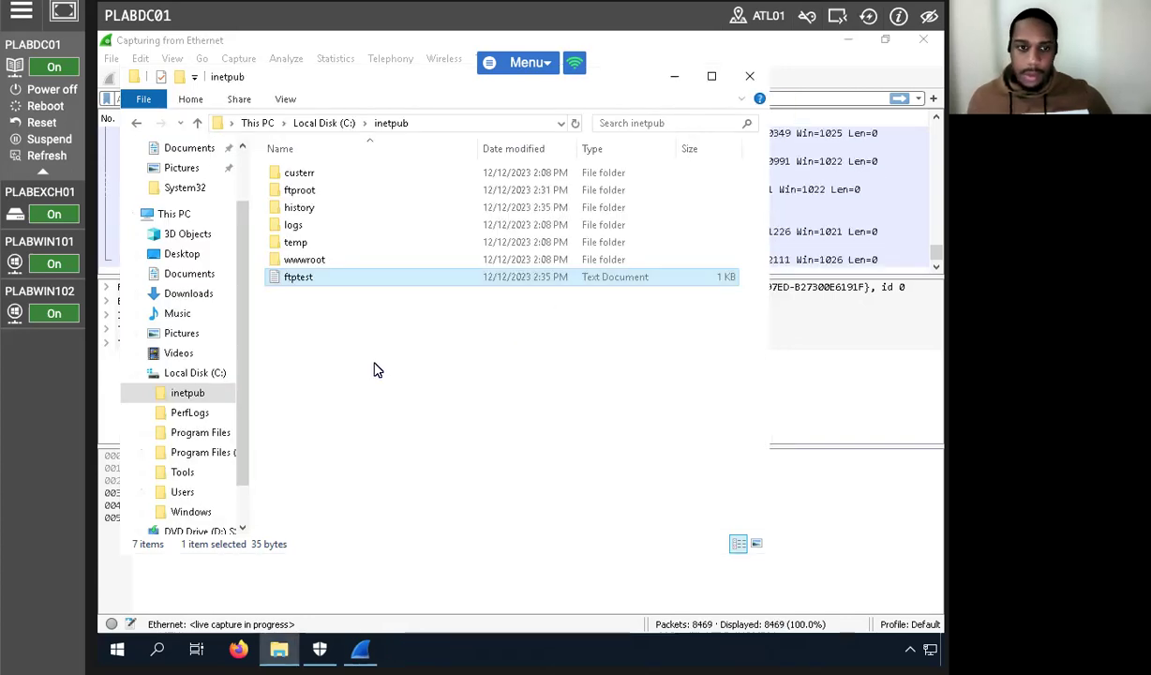
click(14, 243)
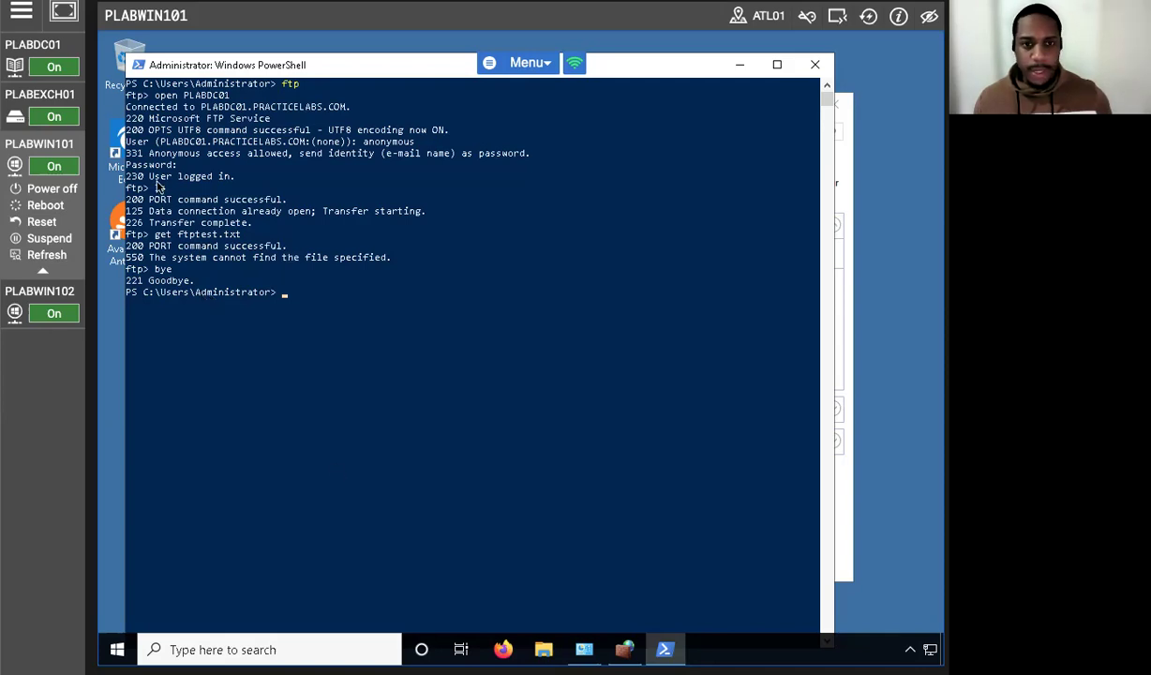
After reviewing the closed FTP session on PLABWIN101, return to PLABDC01's Wireshark capture.
click(39, 45)
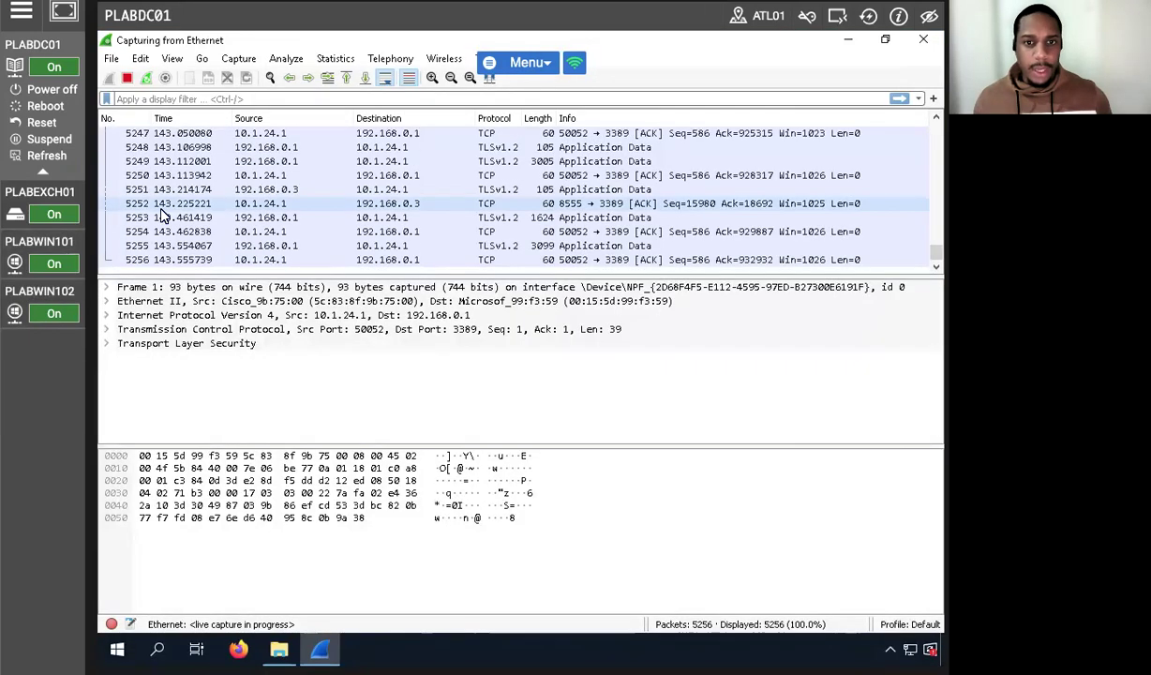
Stop the live capture and apply the 'ftp' display filter.
click(128, 79)
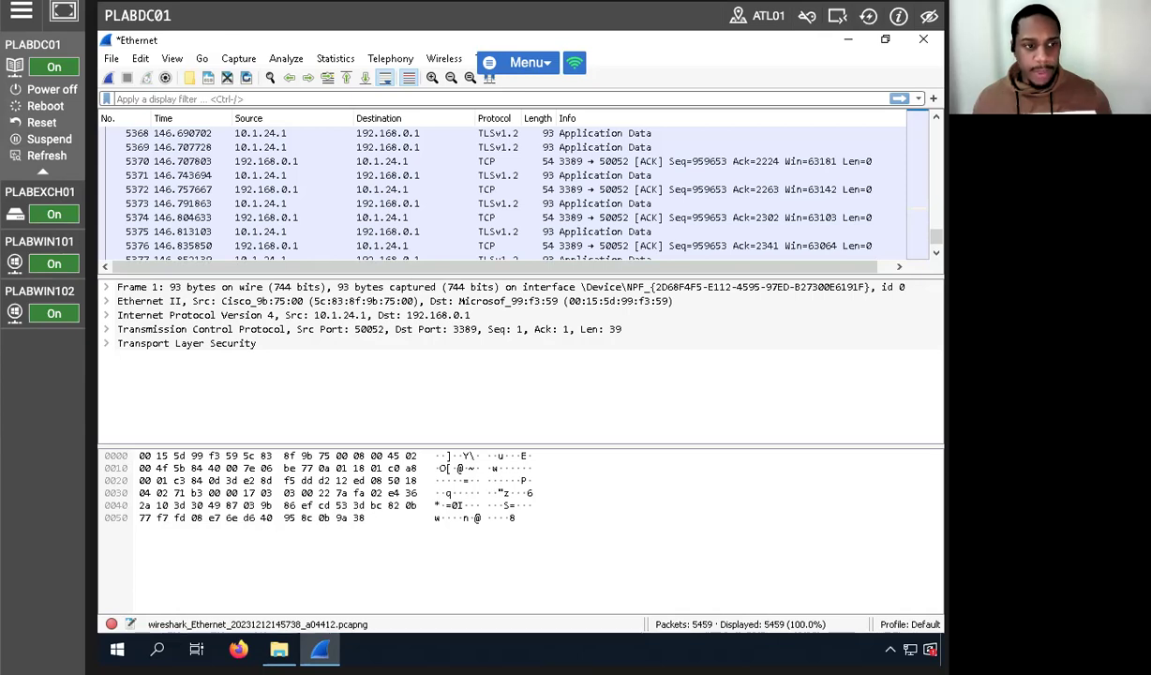
click(169, 98)
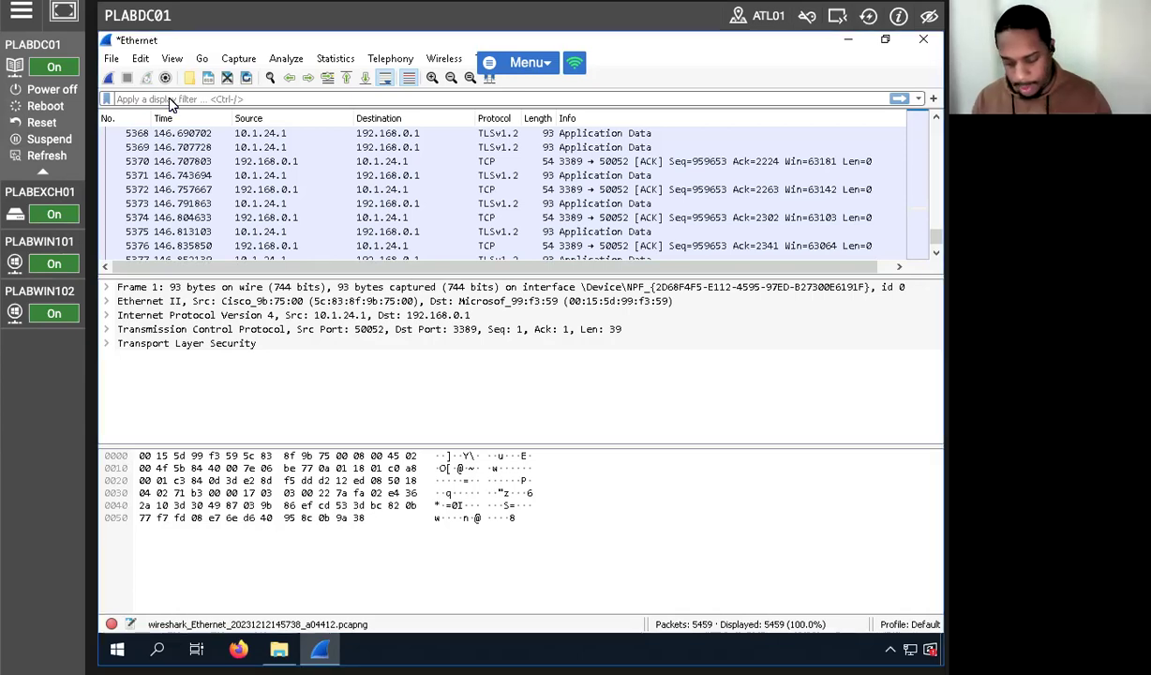
text(ftp)
key(Return)
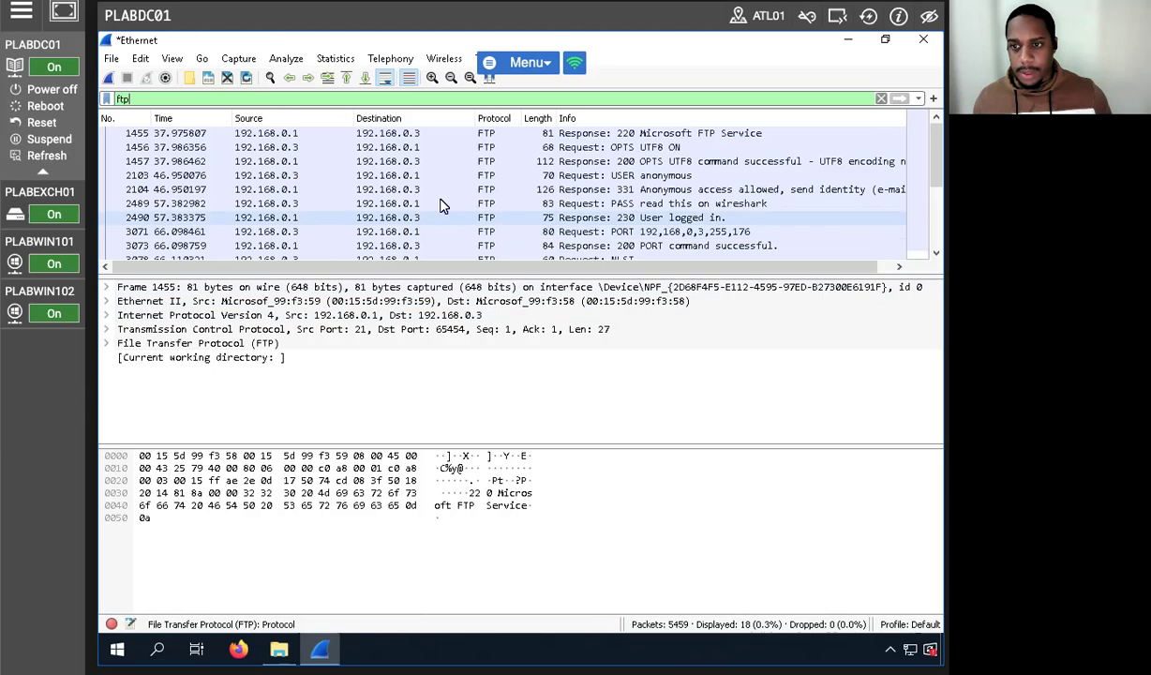
scroll(440, 207, down, 3)
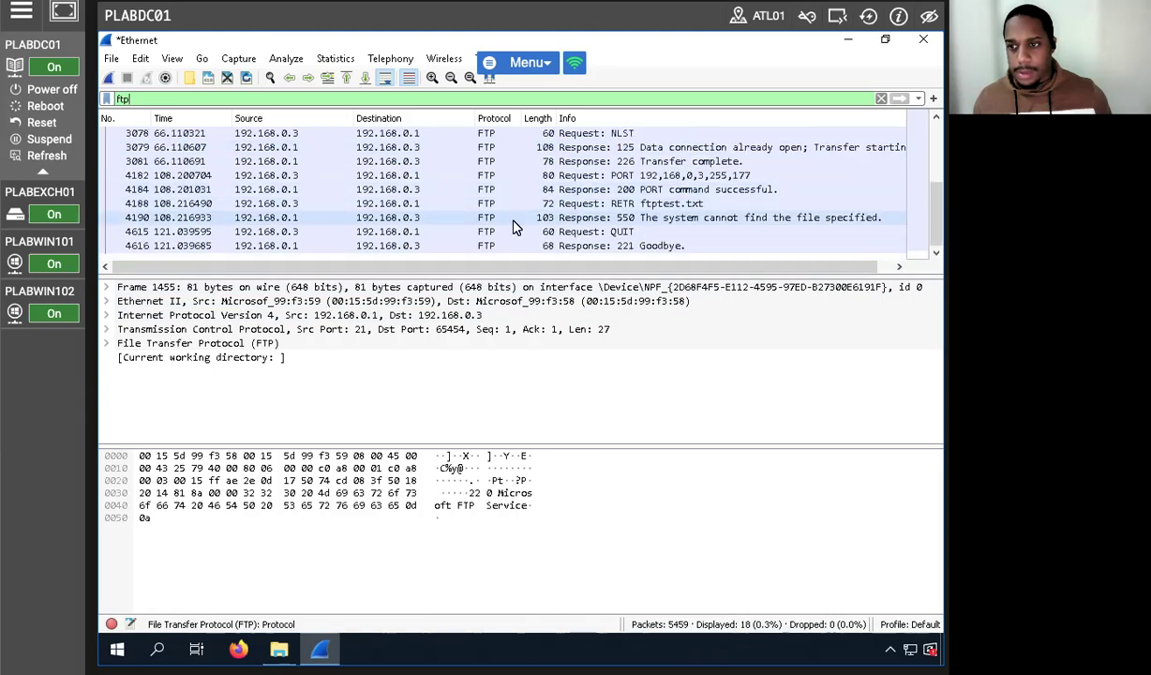
scroll(534, 201, up, 2)
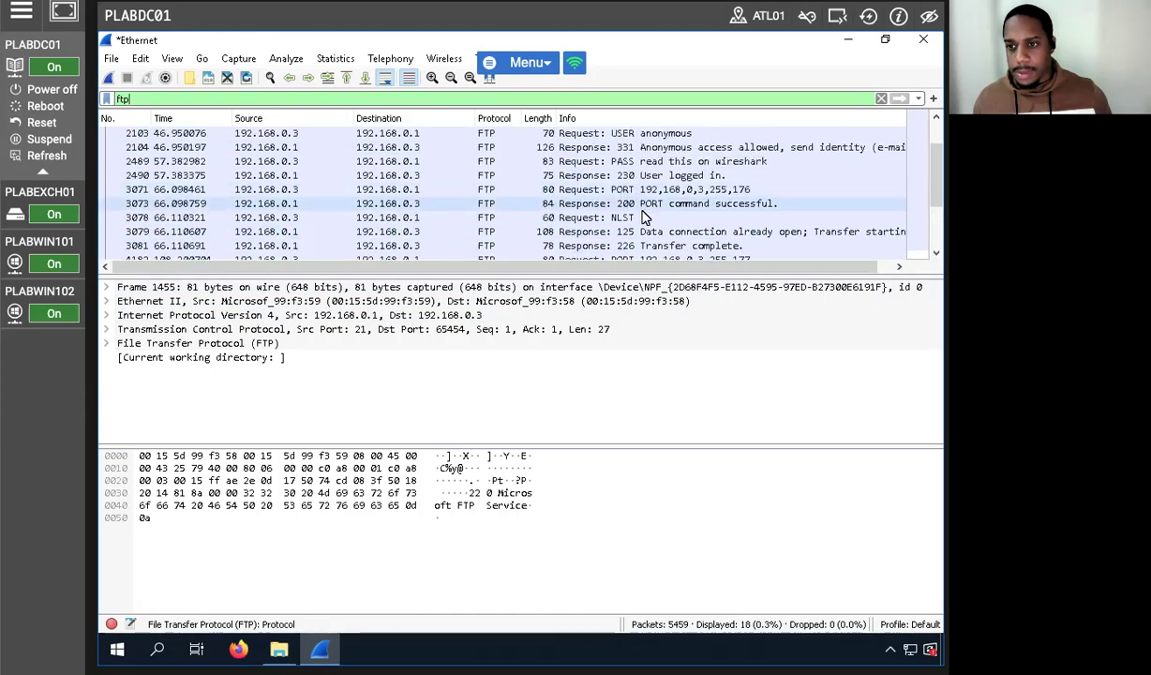
scroll(643, 217, up, 1)
Inspect the FTP packets (220 banner, OPTS UTF8, 331 response, cleartext PASS), then quit Wireshark without saving.
click(614, 201)
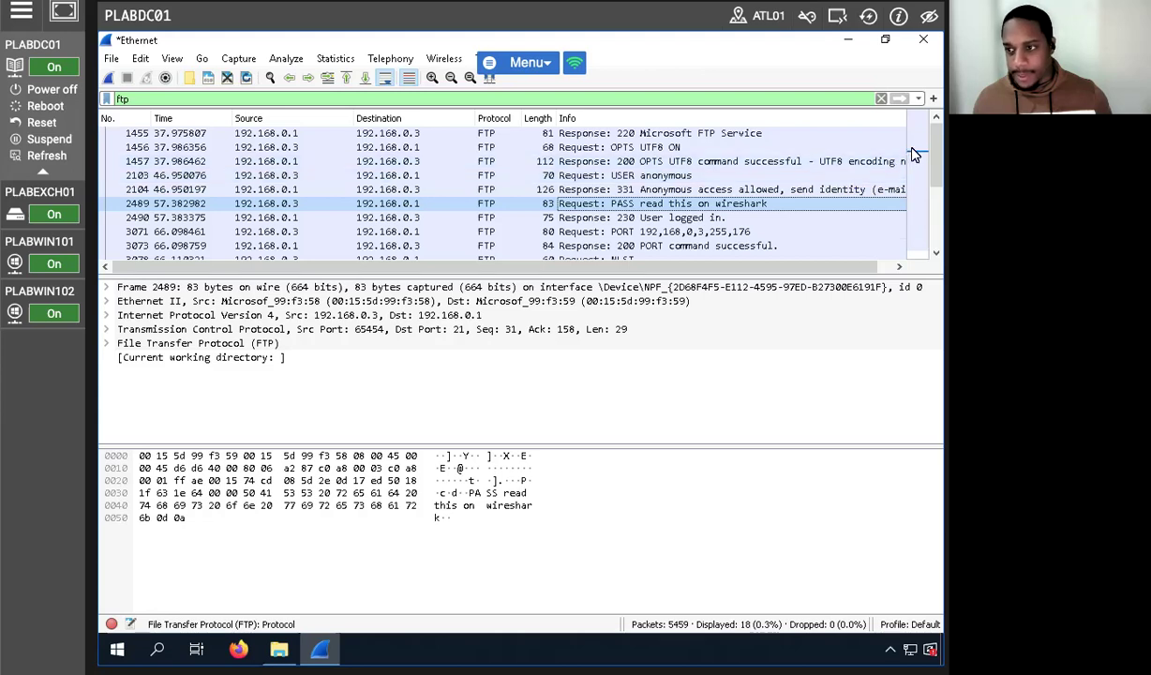
click(319, 134)
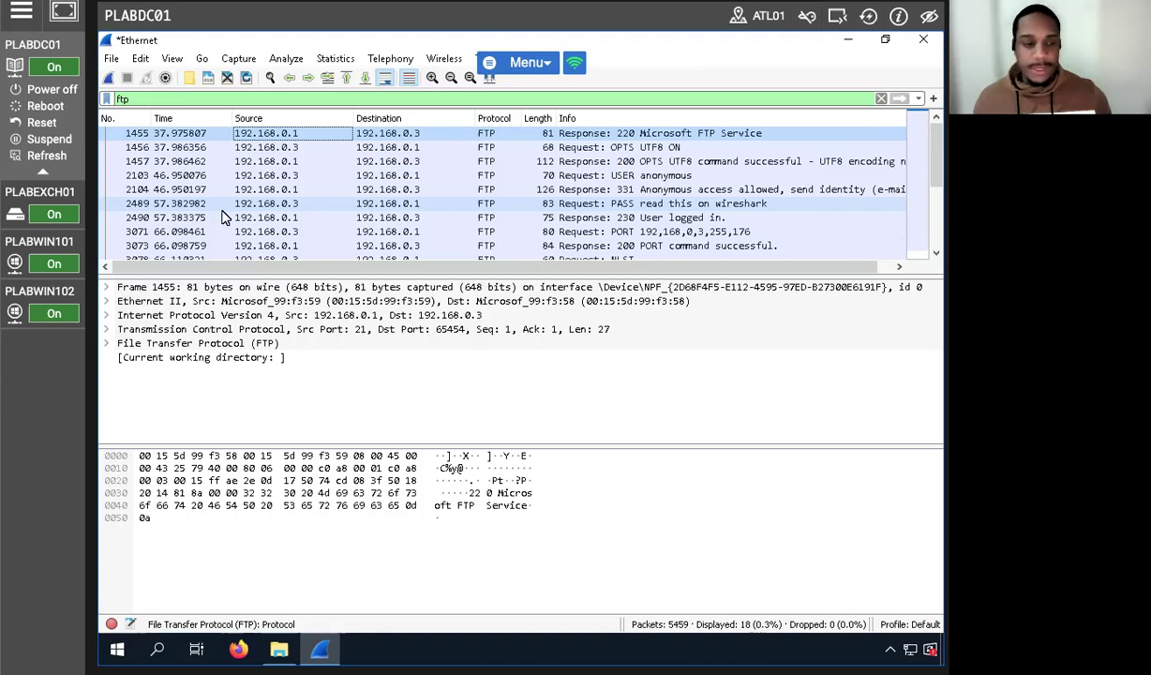
click(274, 147)
click(277, 164)
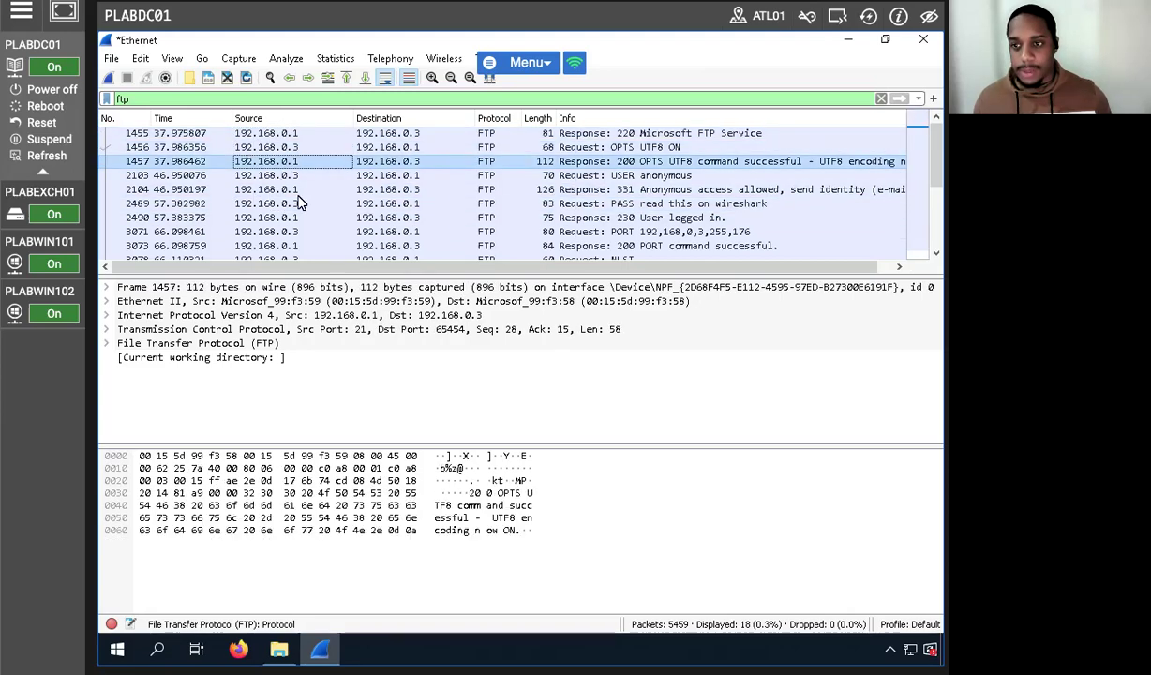
click(618, 190)
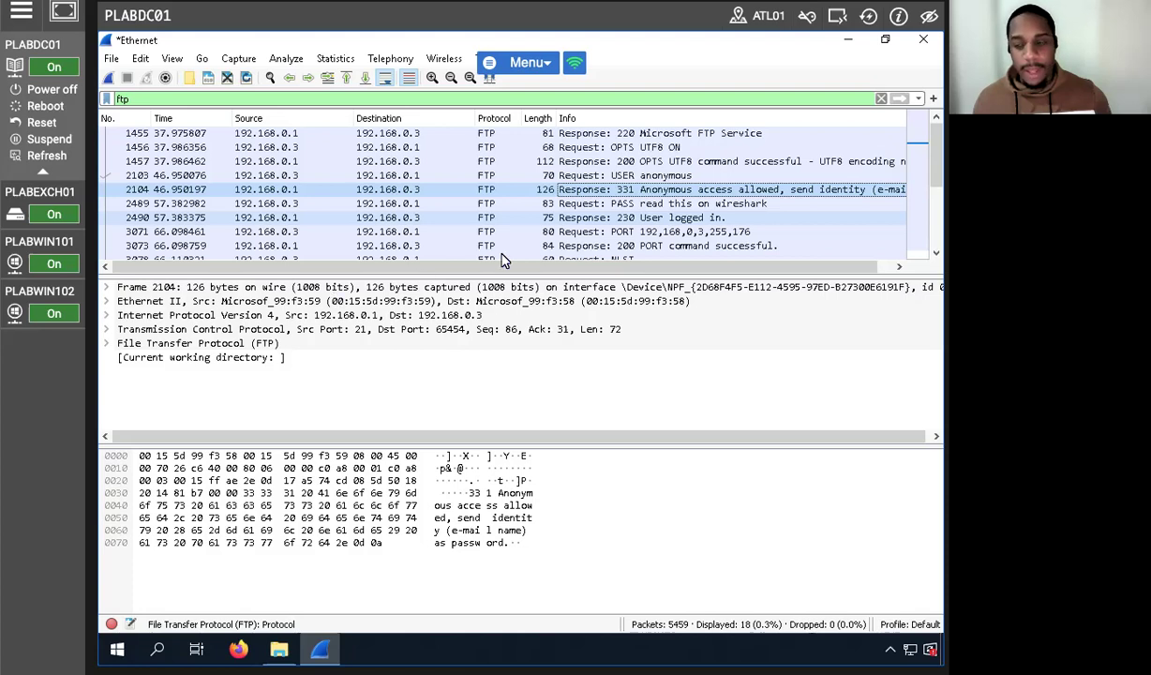
click(513, 205)
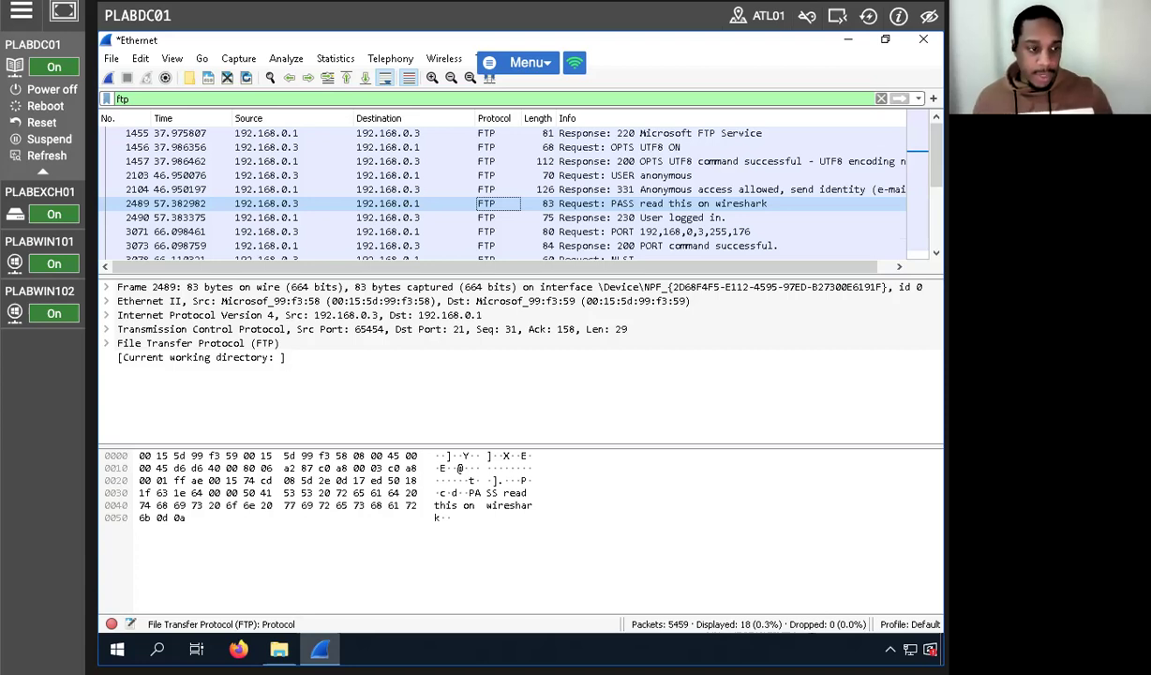
scroll(853, 182, down, 3)
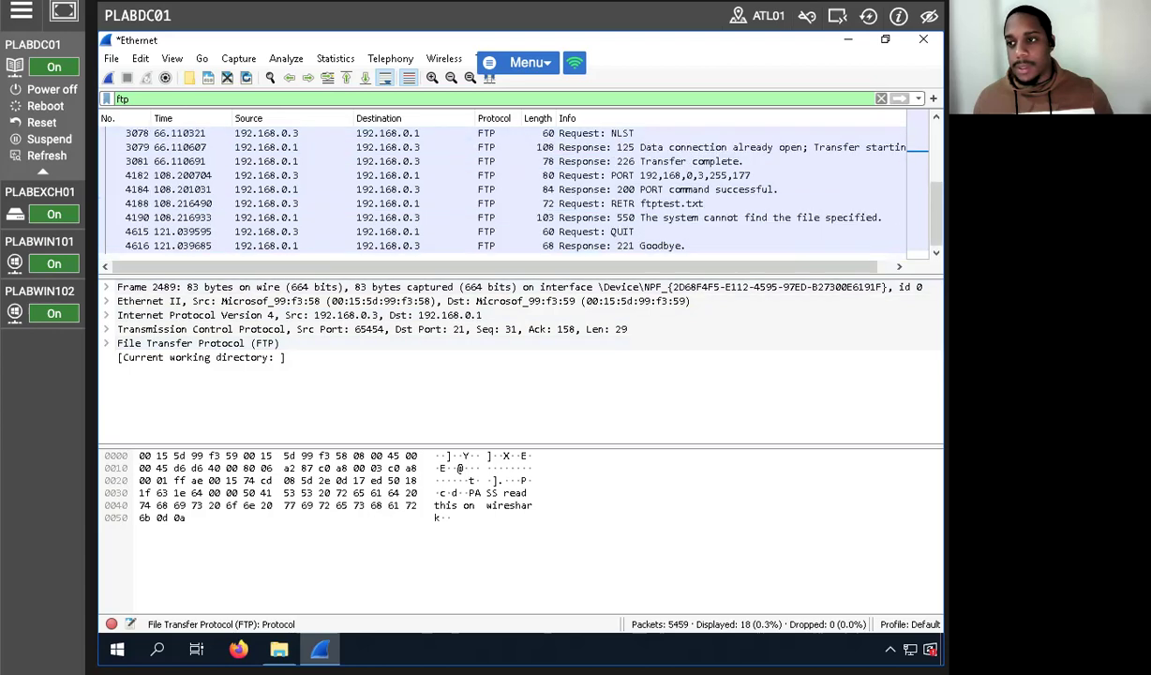
click(923, 38)
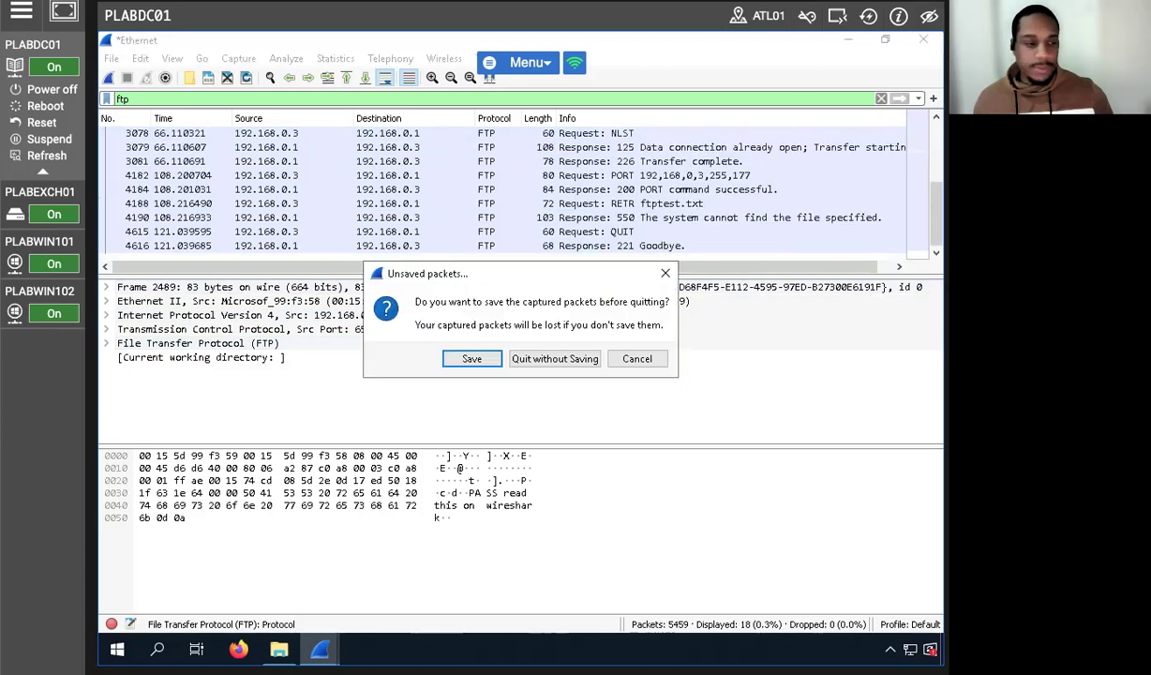
click(513, 360)
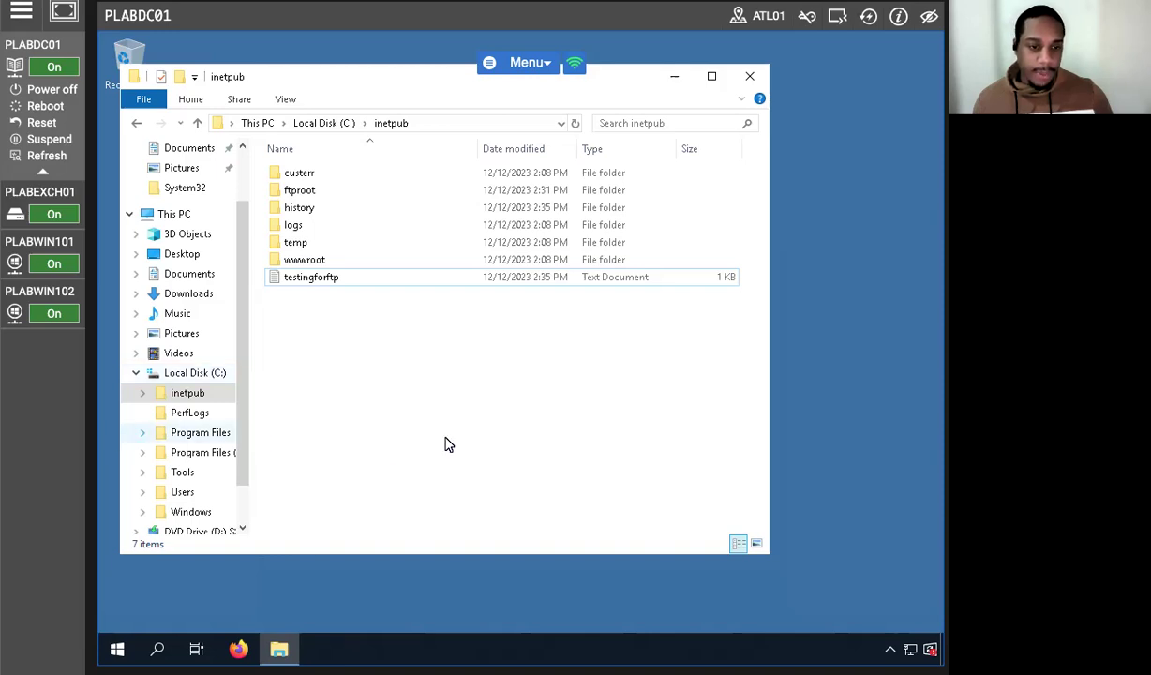
Select Local Disk (C:) in the navigation pane to show its root folders, including inetpub and Windows.
click(38, 245)
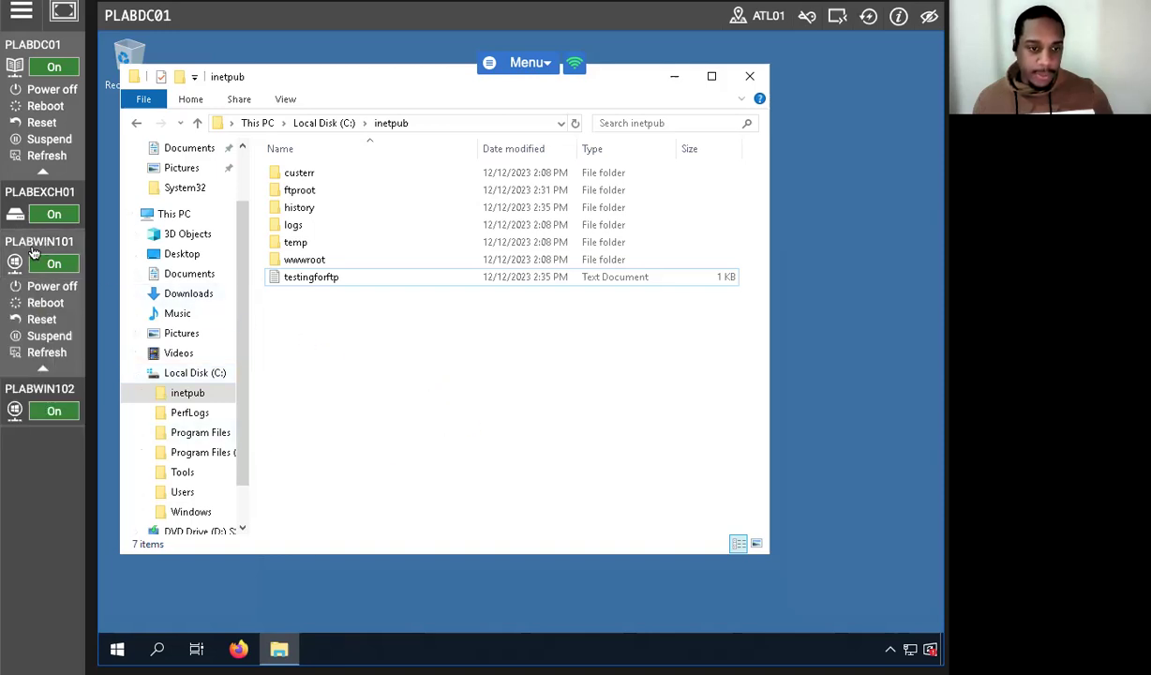
click(37, 246)
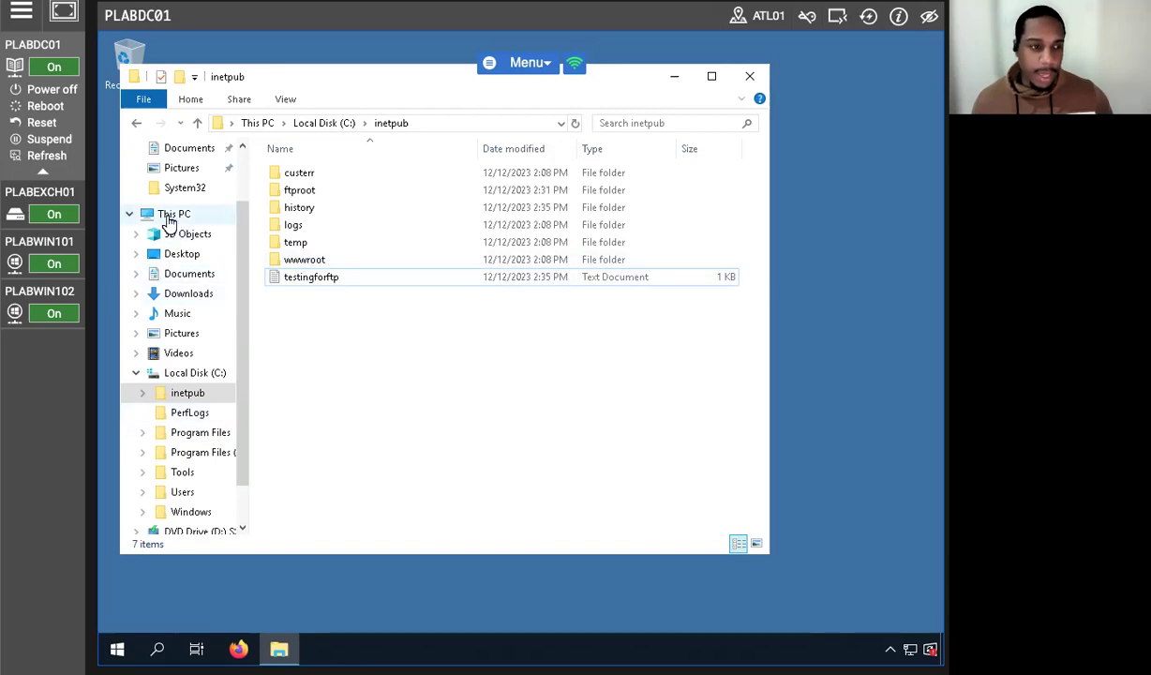
click(187, 361)
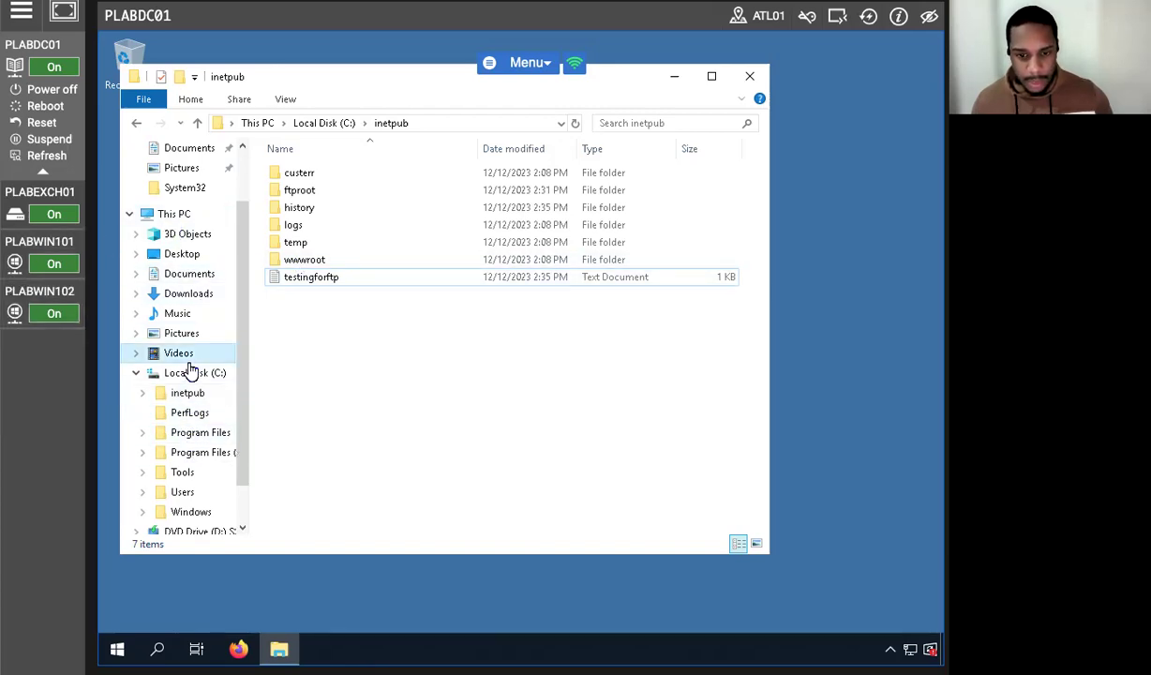
click(190, 373)
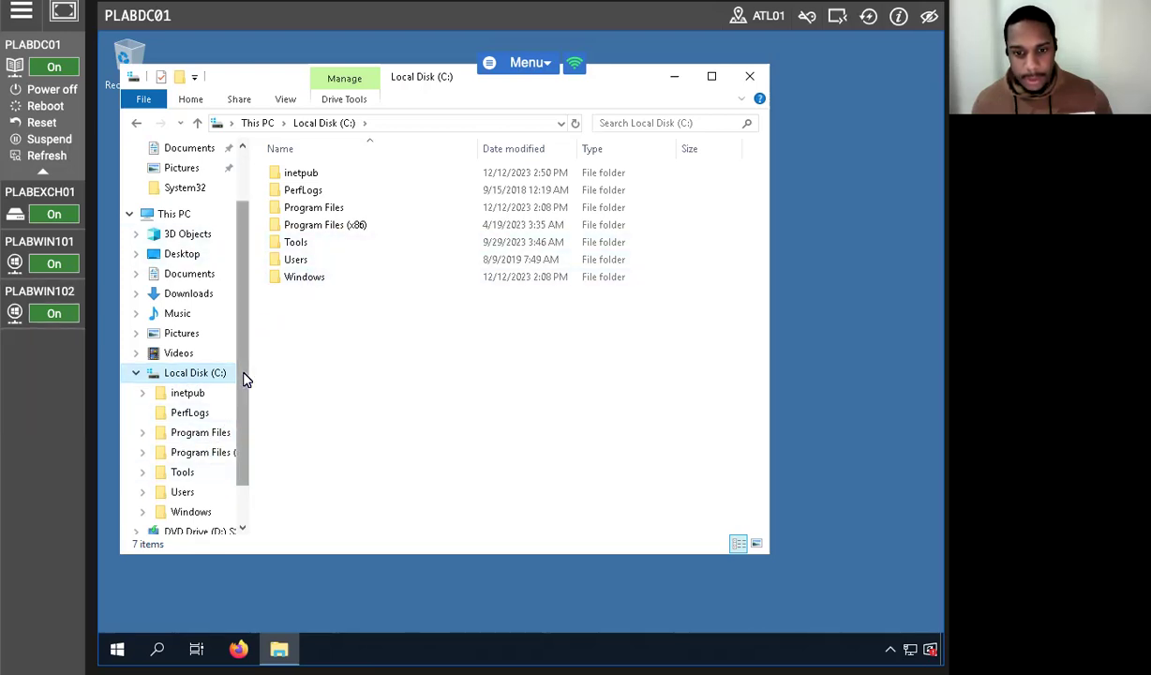
Expand Windows in the tree and browse to System32\LogFiles\Firewall, showing pfirewall and pfirewall.log.old.
drag(241, 376, 236, 408)
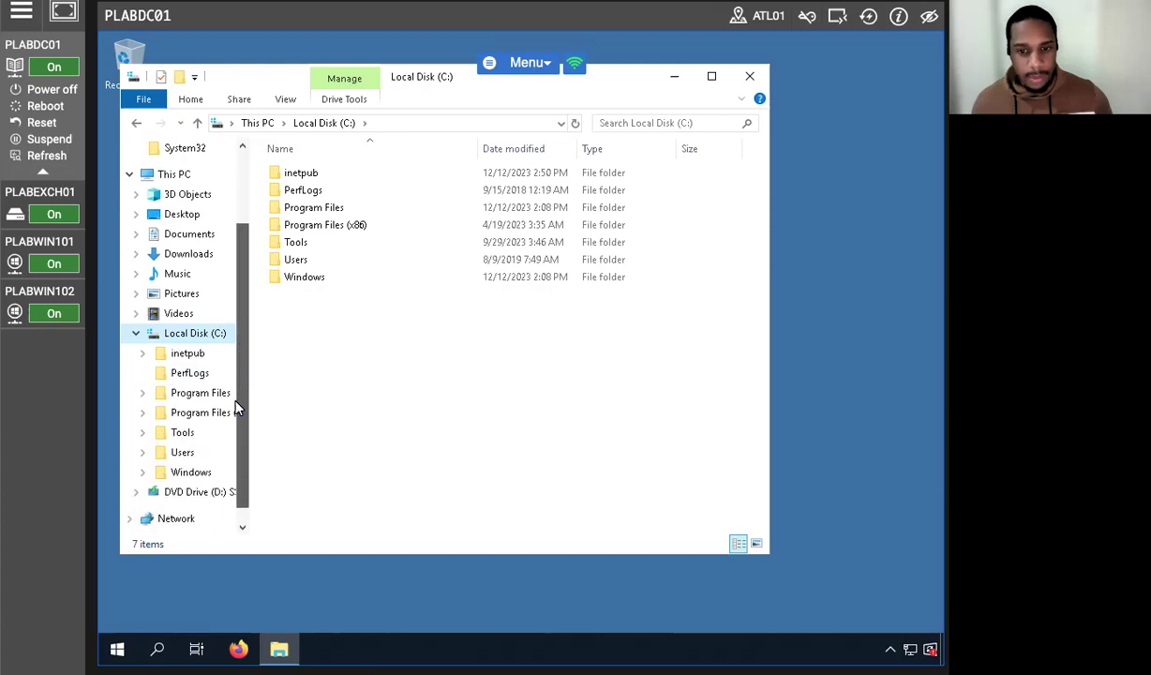
click(143, 472)
scroll(198, 410, down, 1)
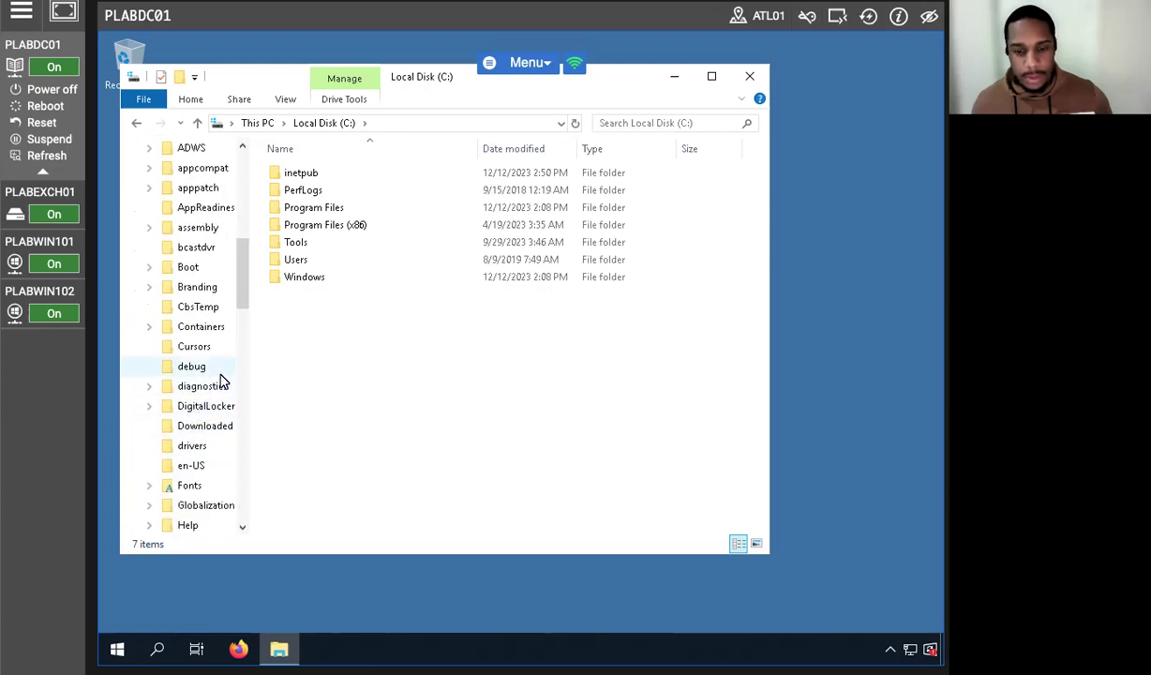
drag(242, 260, 242, 273)
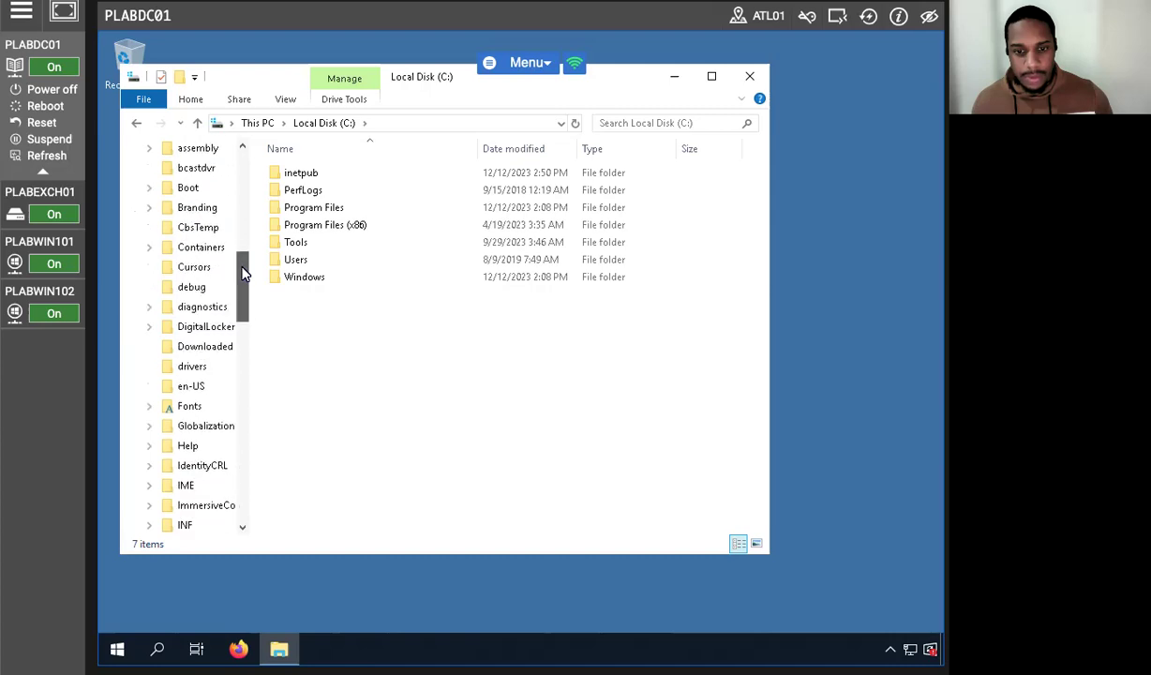
scroll(239, 246, up, 4)
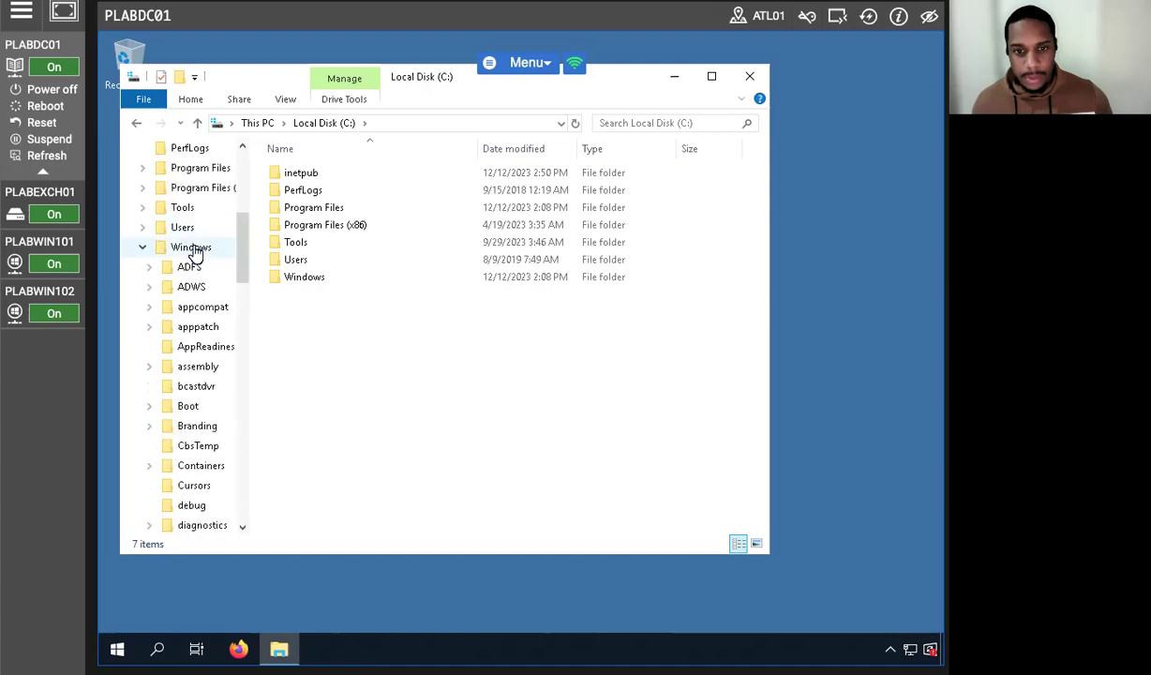
click(194, 249)
scroll(406, 329, down, 7)
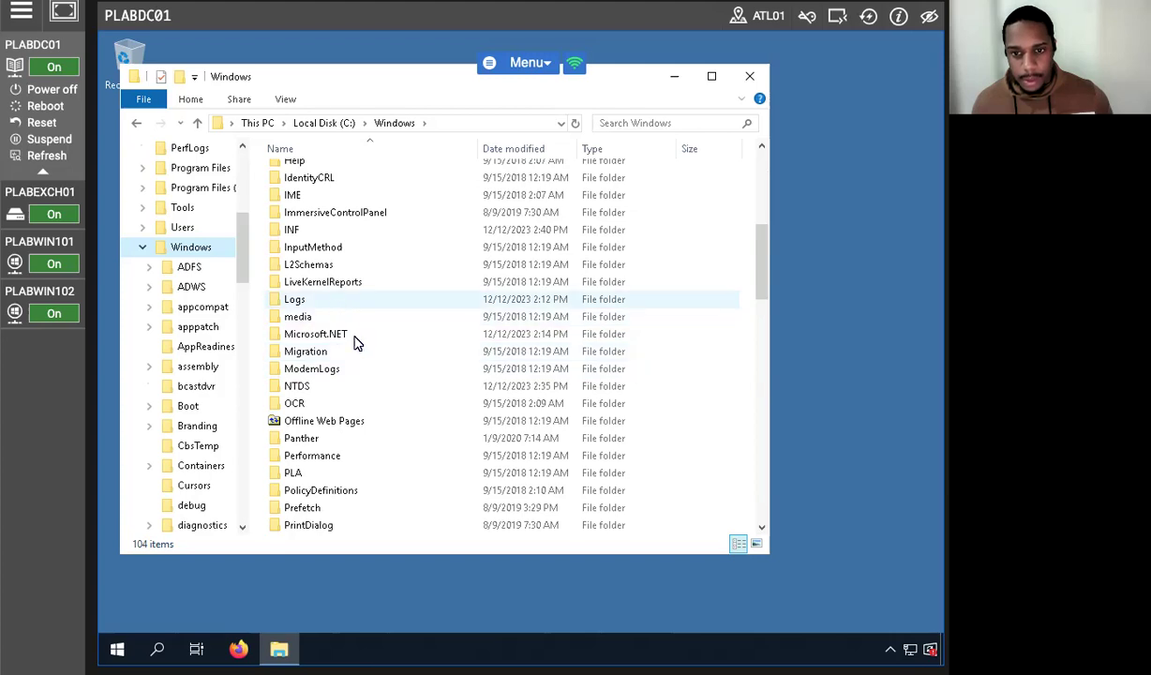
scroll(356, 344, down, 18)
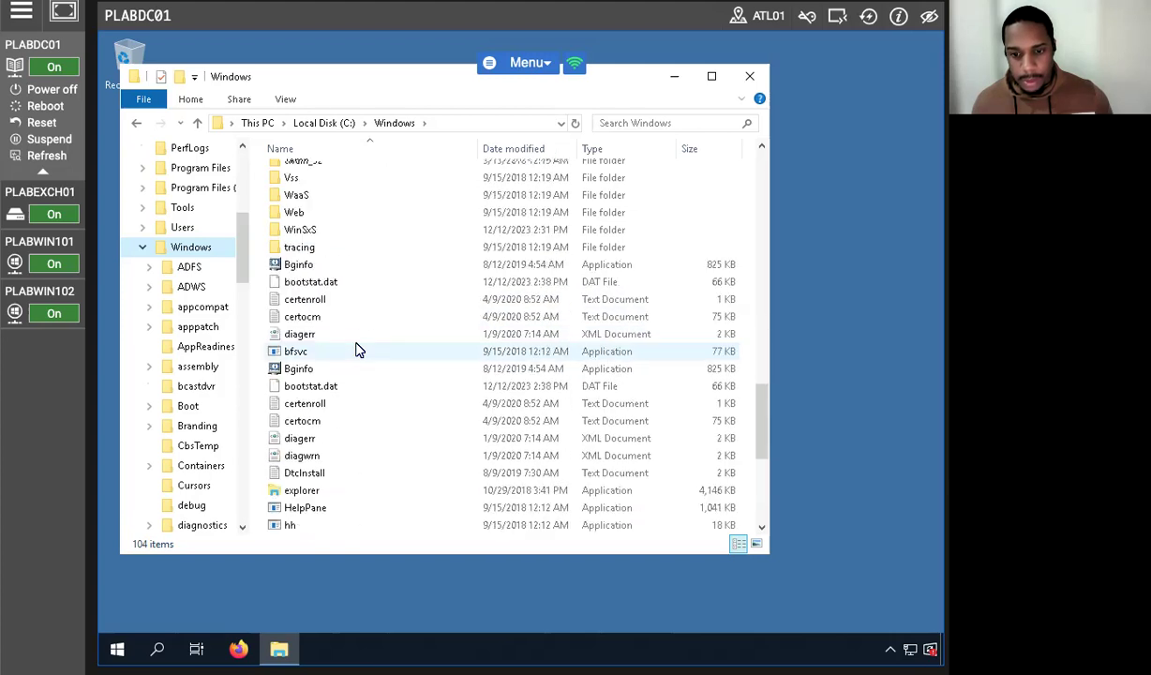
scroll(355, 349, down, 6)
scroll(355, 349, up, 4)
scroll(355, 348, up, 11)
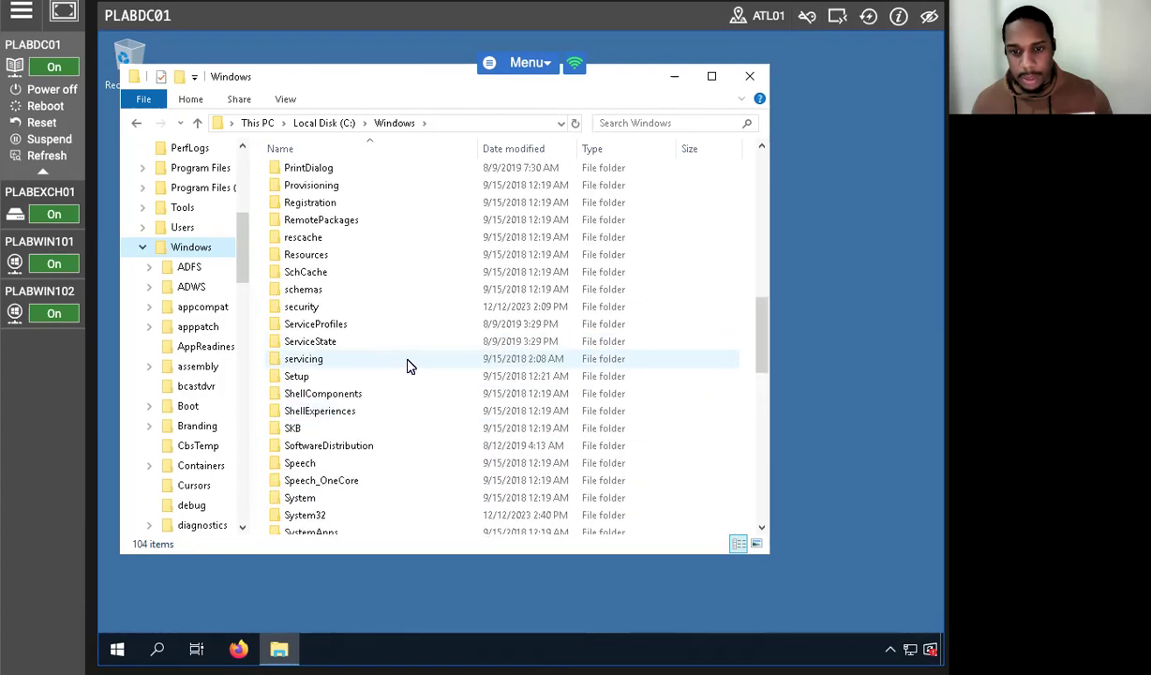
scroll(403, 361, up, 6)
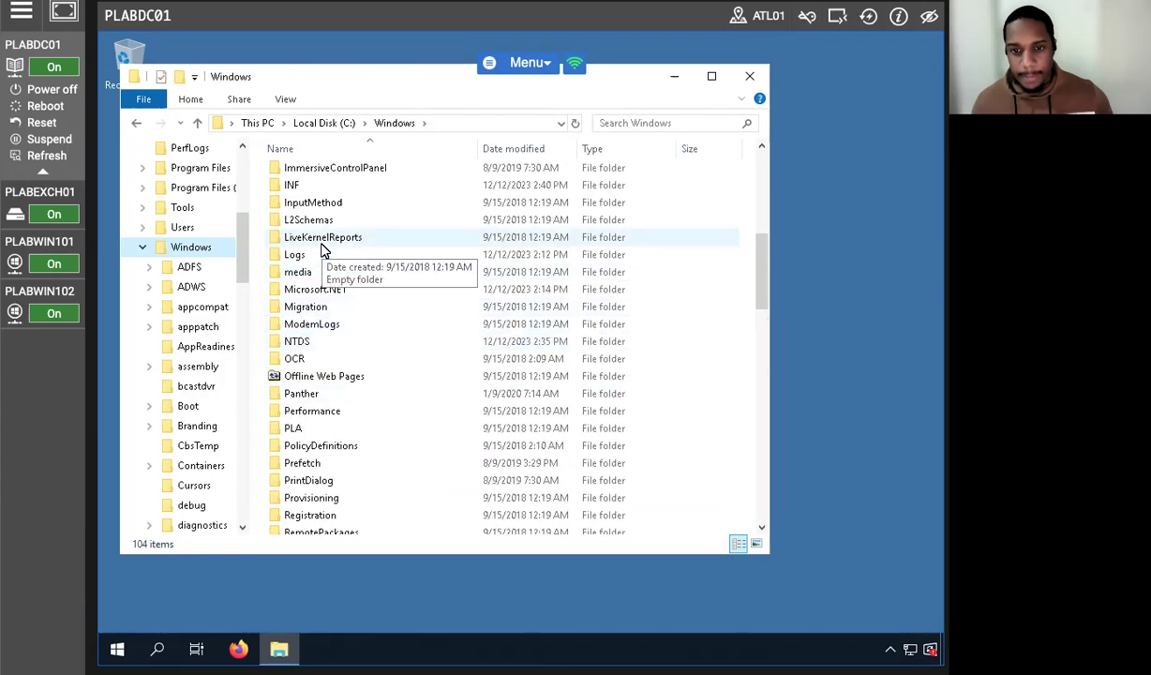
double_click(319, 255)
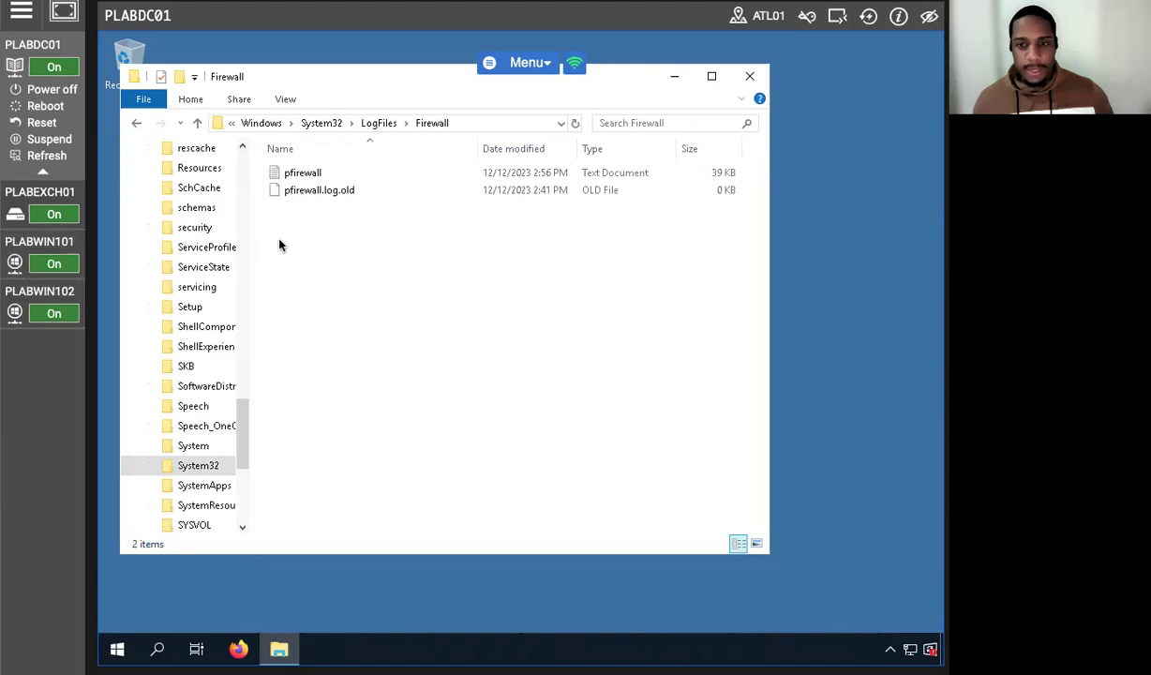
double_click(315, 175)
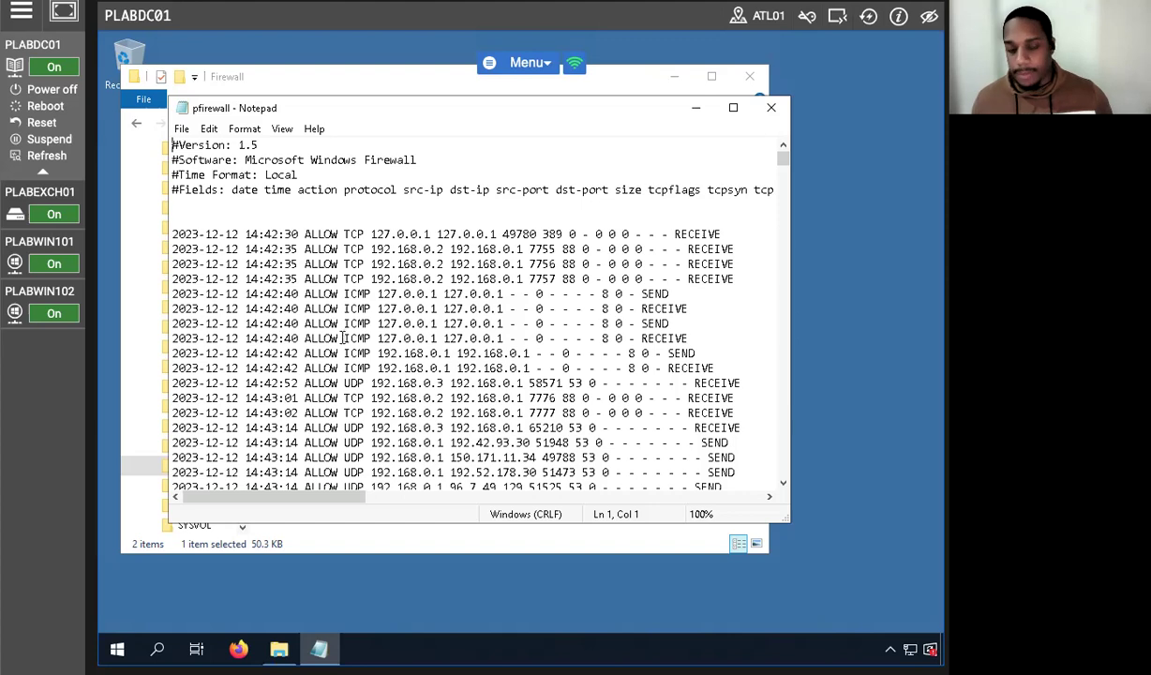
scroll(253, 239, down, 3)
drag(325, 293, 548, 309)
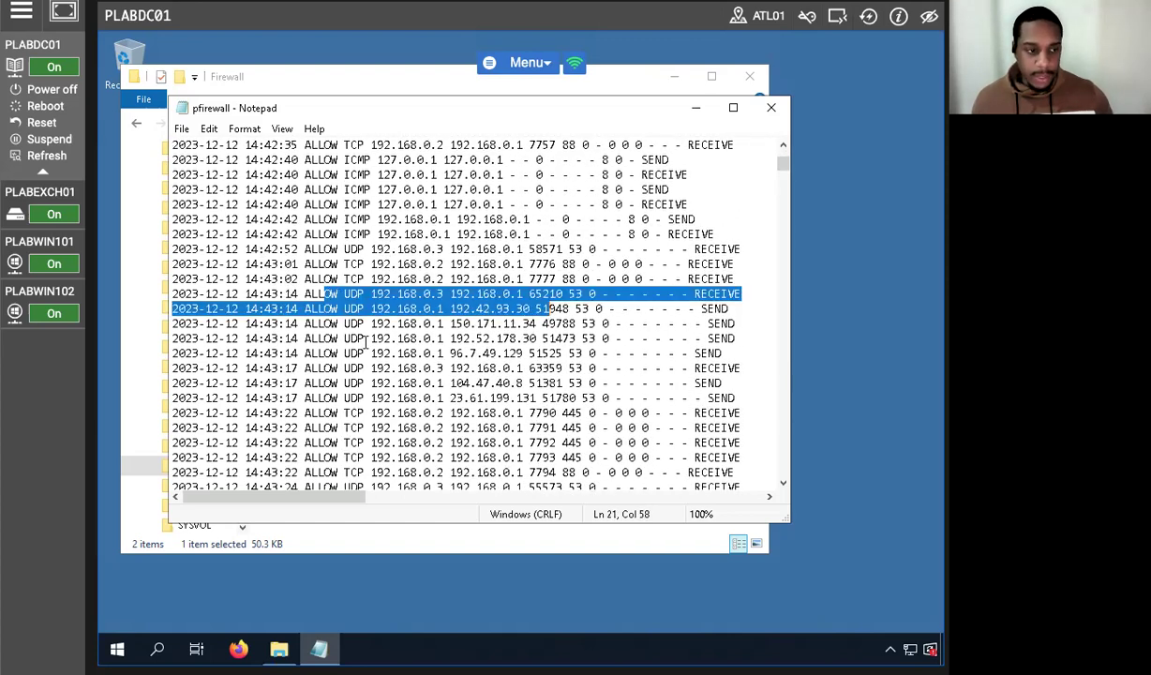
click(409, 323)
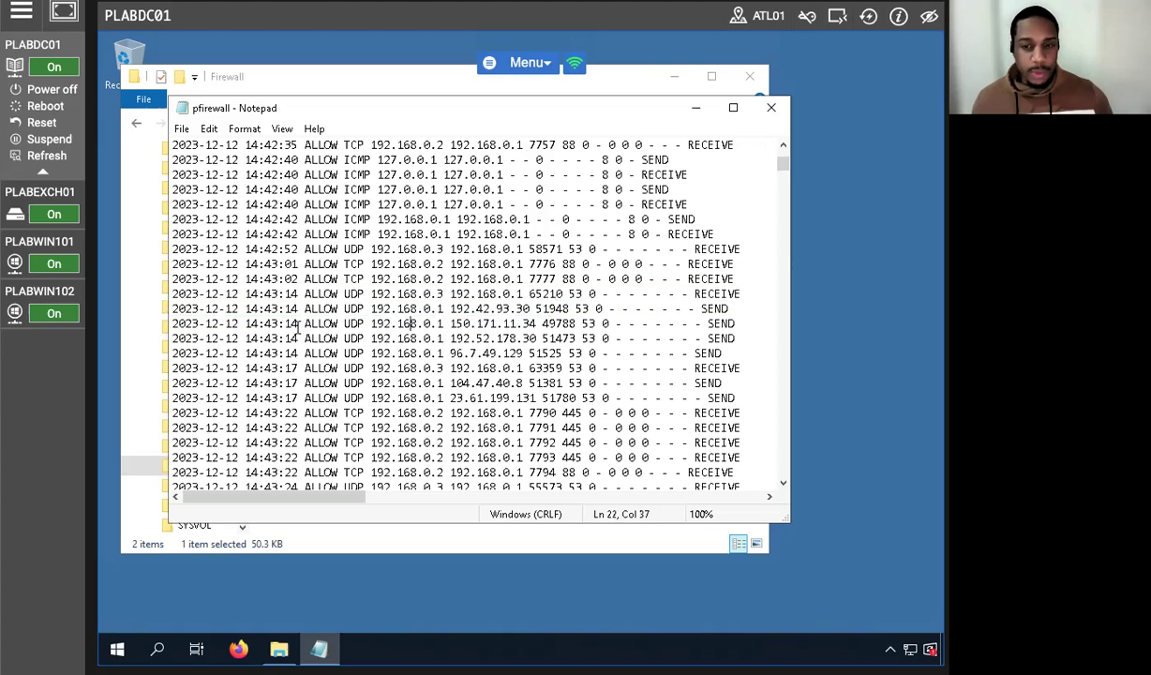
scroll(298, 327, up, 3)
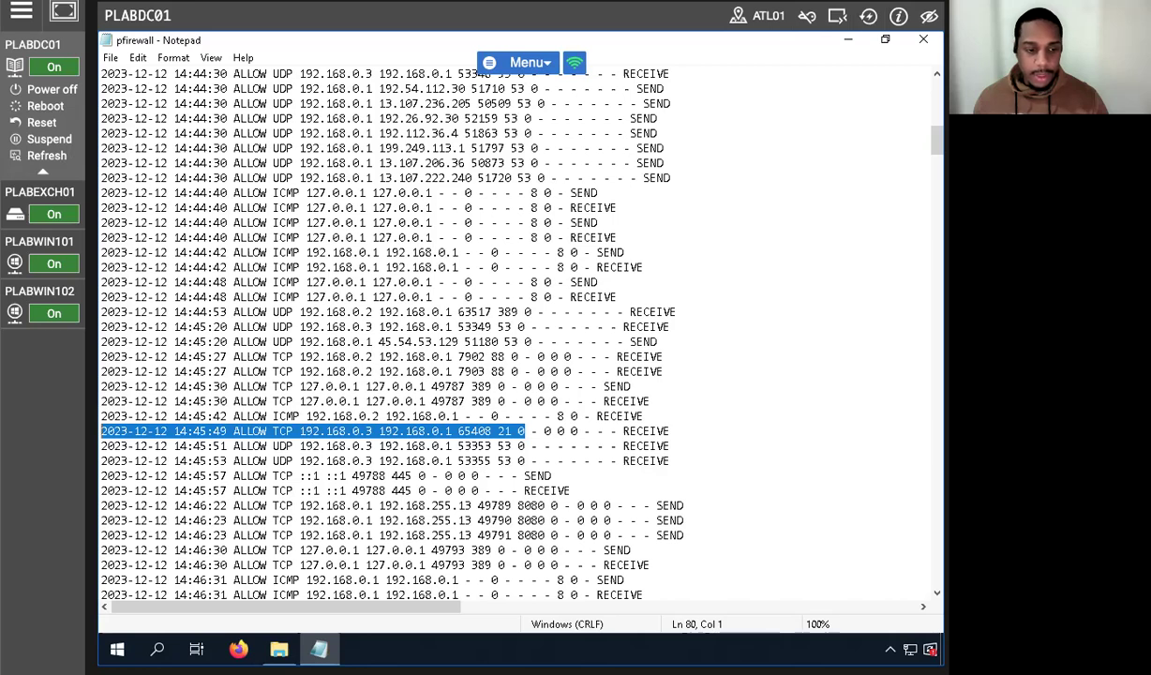
click(923, 43)
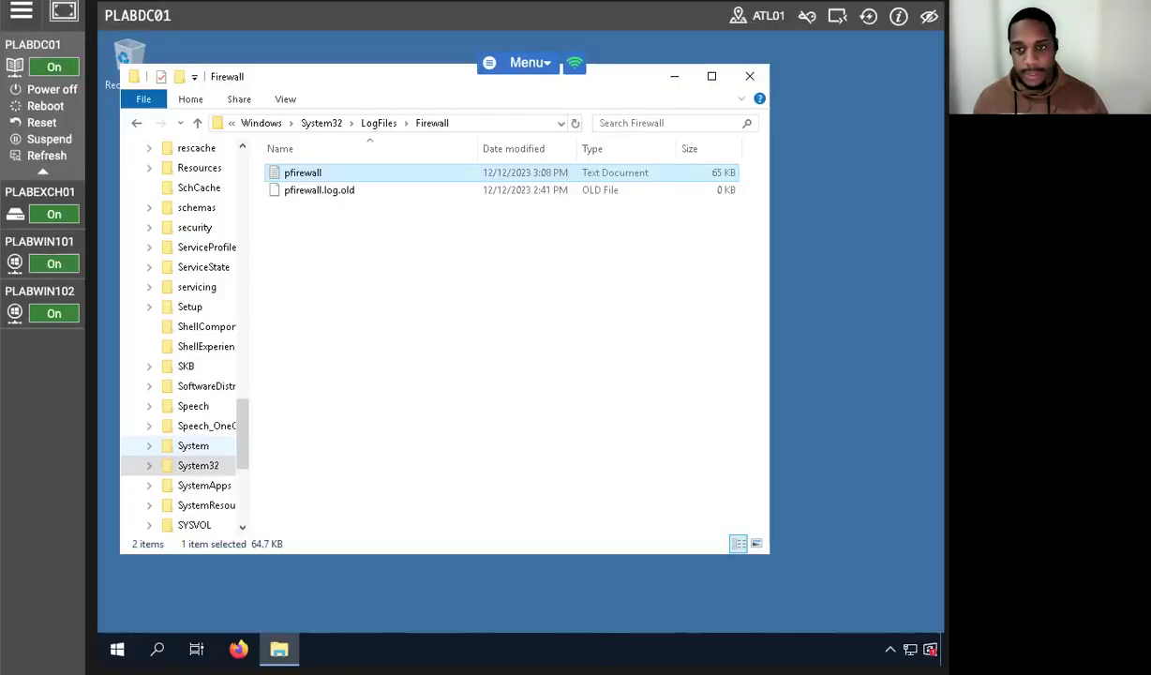
Close the Firewall Explorer window, leaving PLABDC01's empty desktop.
click(42, 239)
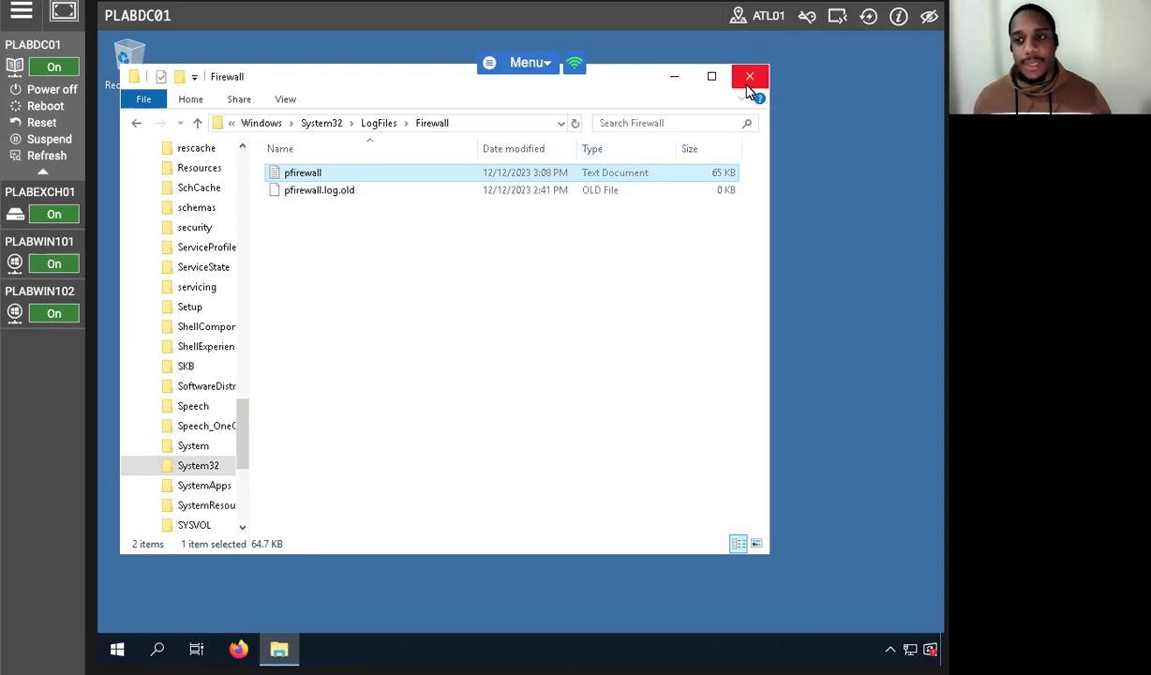
click(749, 80)
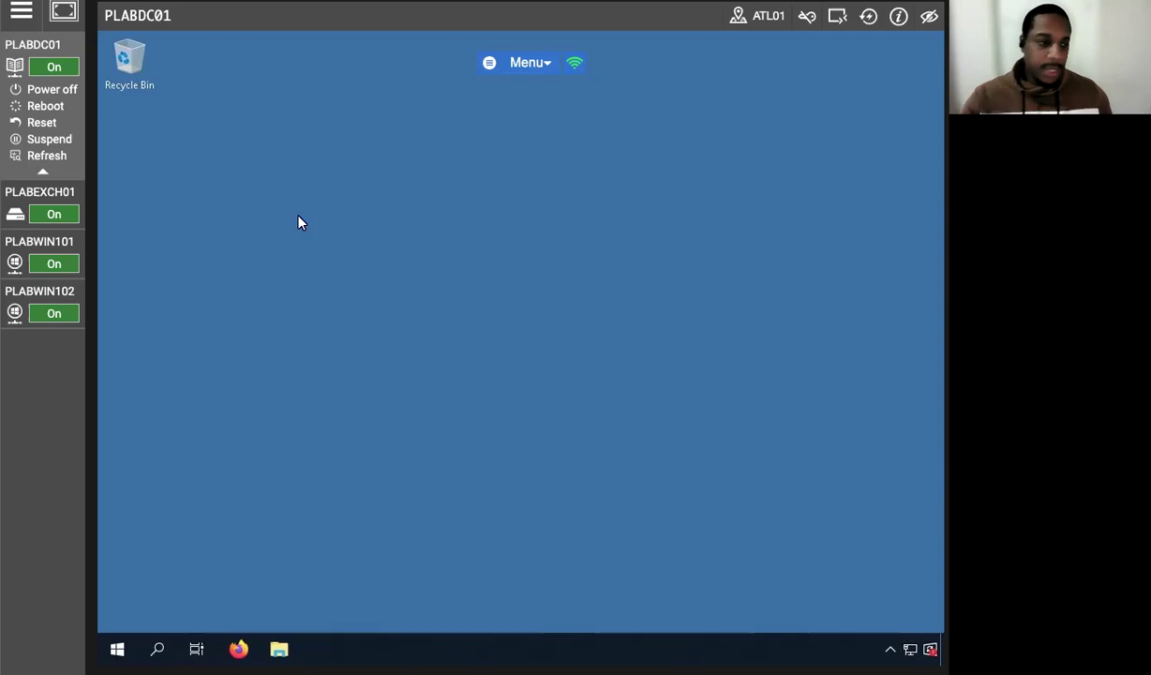
Launch Windows PowerShell from the Start search.
click(159, 648)
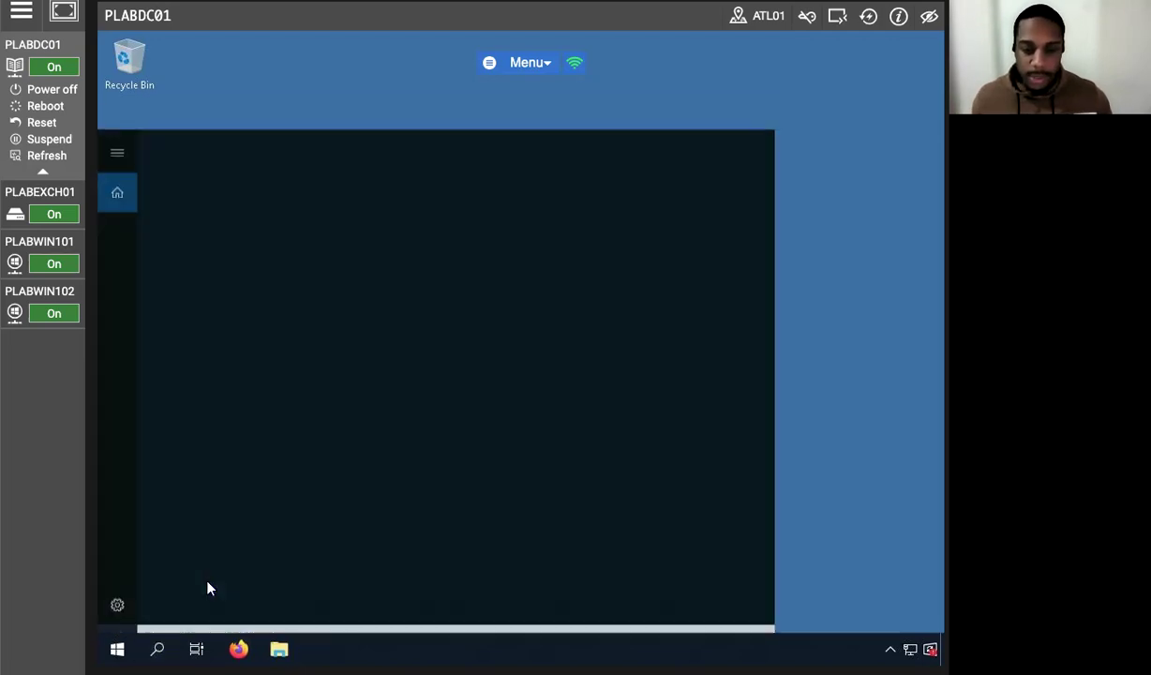
text(powershell)
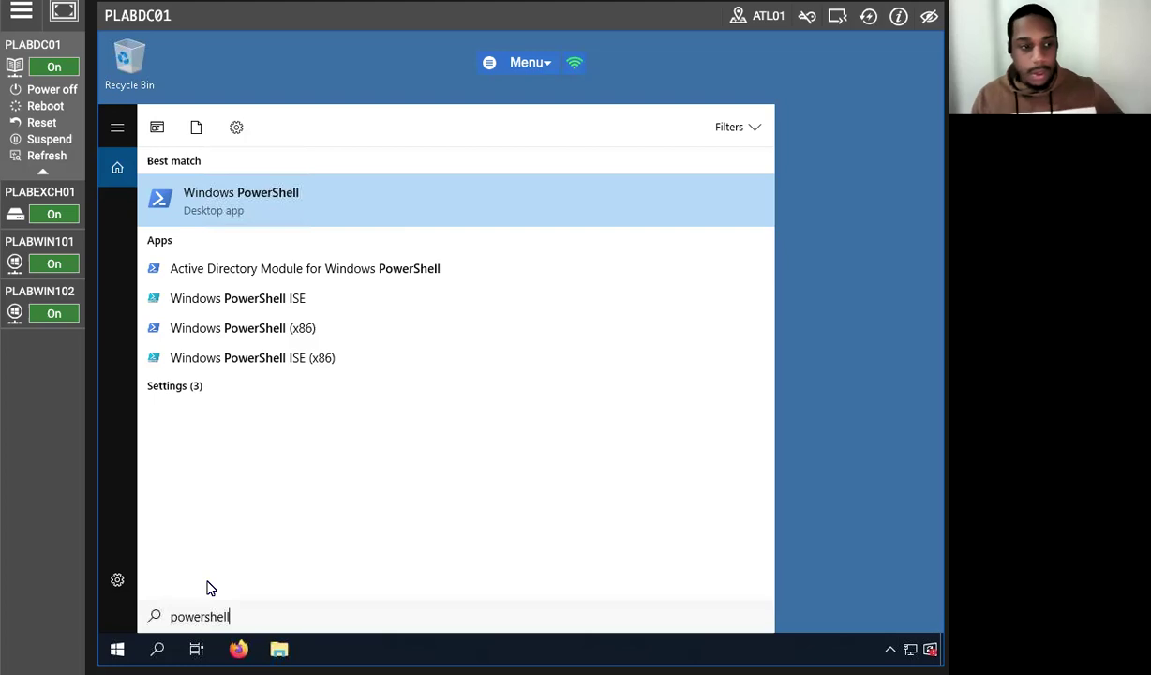
key(Return)
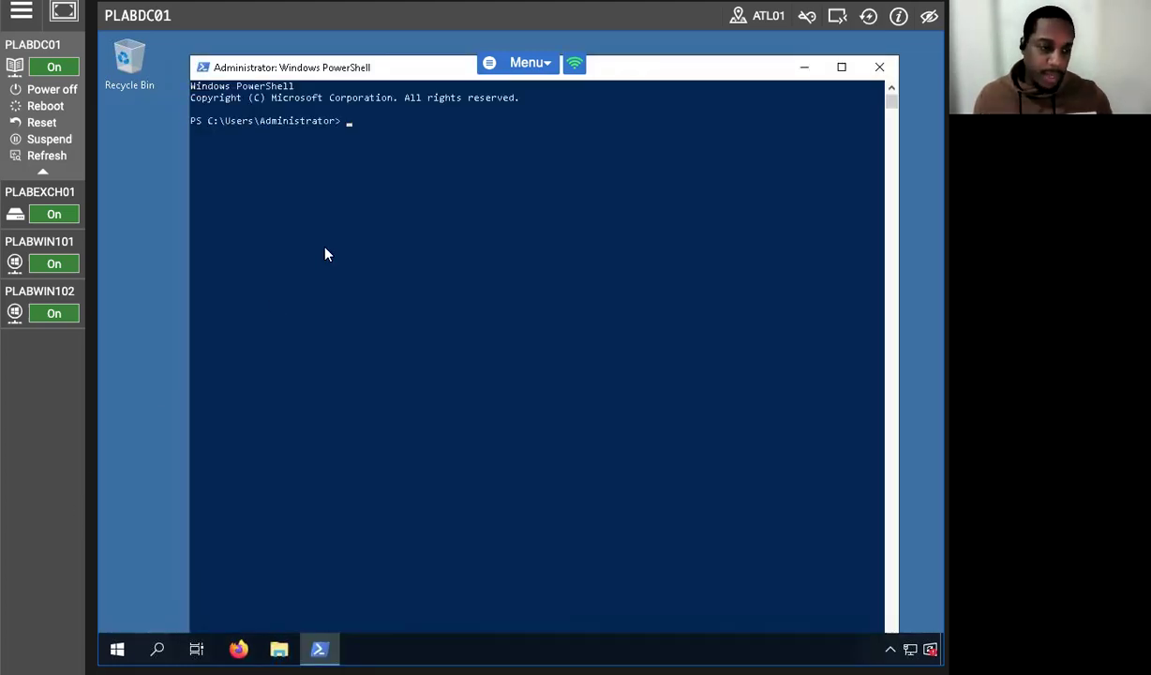
Edit the pasted command into 'Install-WindowsFeature DirectAccess-VPN,Routiing -IncludeManagementTools'.
text(Install-WindowsFeature Web-FTP-Server -IncludeManagementTools)
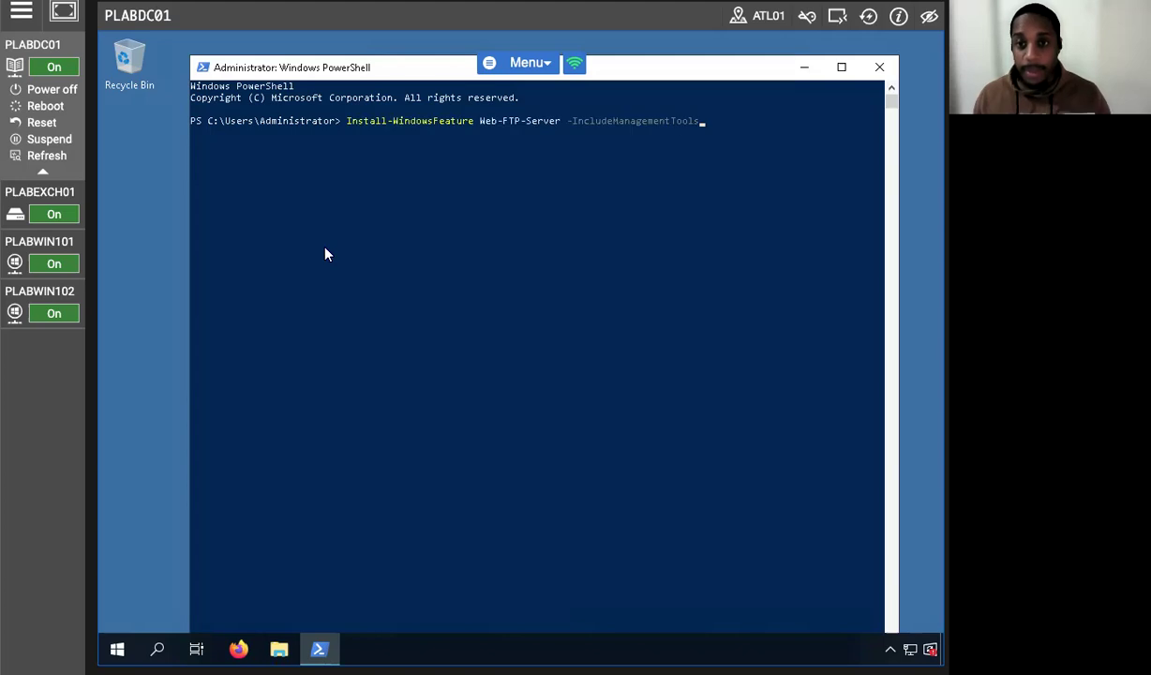
key(BackSpace)
key(BackSpace)
key(BackSpace)
key(BackSpace)
key(BackSpace)
key(BackSpace)
key(BackSpace)
key(BackSpace)
key(BackSpace)
key(BackSpace)
key(BackSpace)
key(BackSpace)
key(BackSpace)
key(BackSpace)
key(BackSpace)
key(BackSpace)
key(BackSpace)
key(BackSpace)
key(BackSpace)
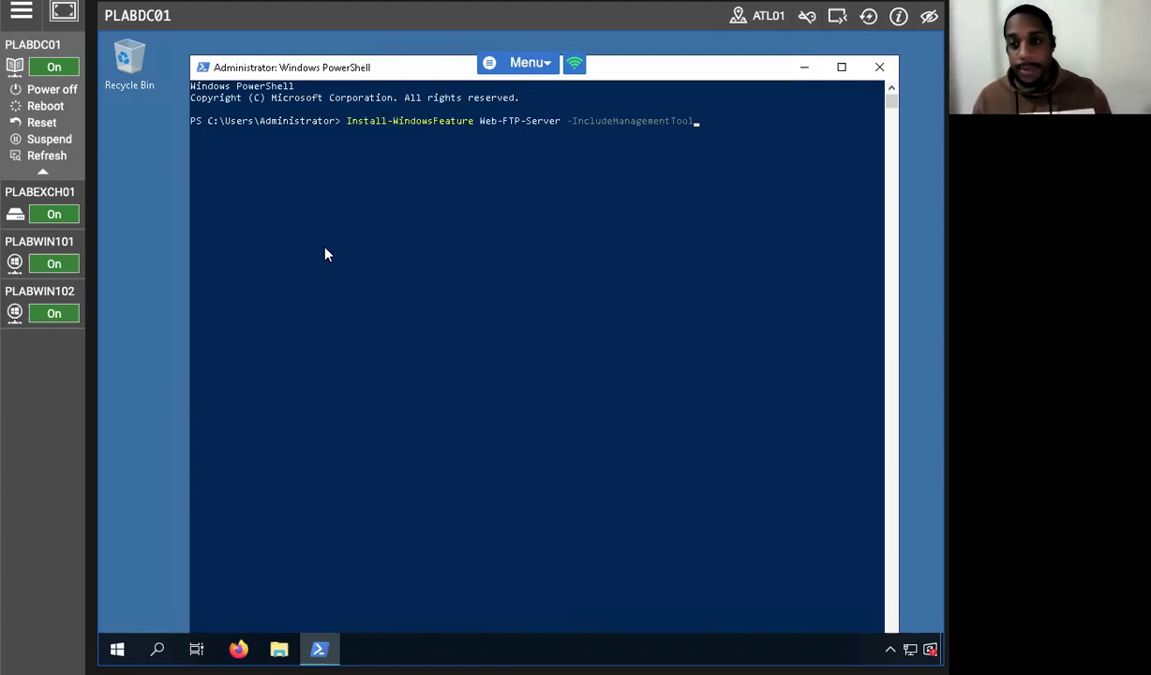
key(BackSpace)
key(BackSpace)
key(BackSpace)
key(BackSpace)
key(BackSpace)
key(BackSpace)
key(BackSpace)
key(BackSpace)
key(BackSpace)
key(BackSpace)
key(BackSpace)
key(BackSpace)
key(BackSpace)
key(BackSpace)
key(BackSpace)
key(BackSpace)
key(BackSpace)
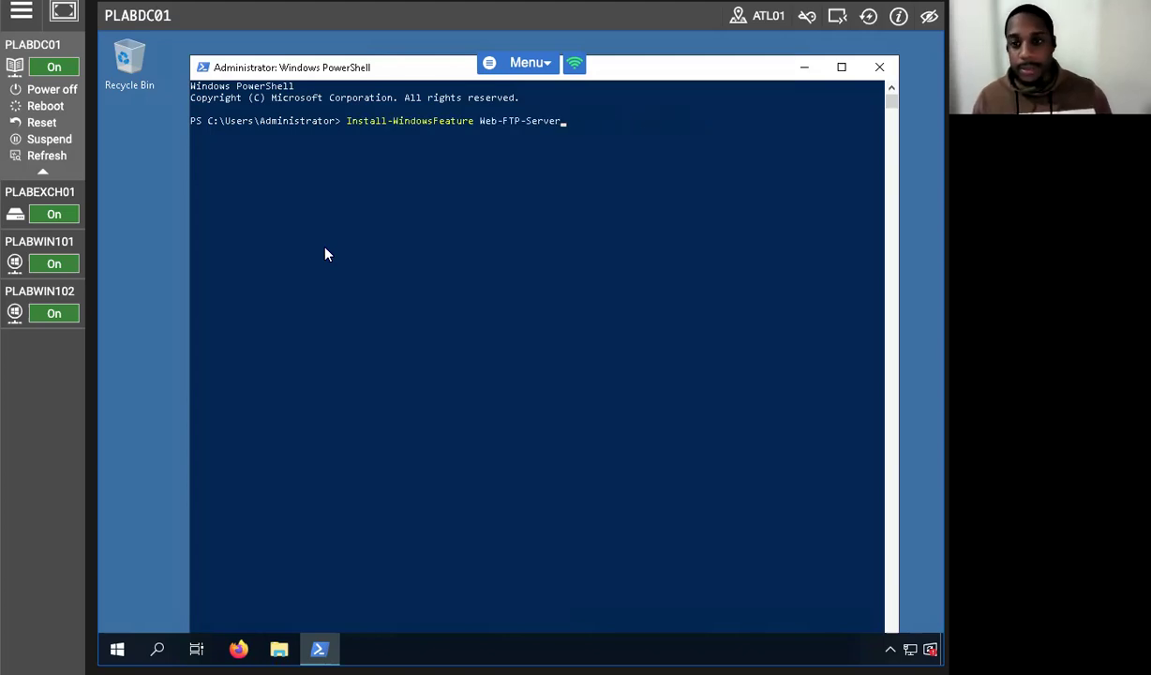
key(BackSpace)
key(BackSpace)
text(Direstaccess)
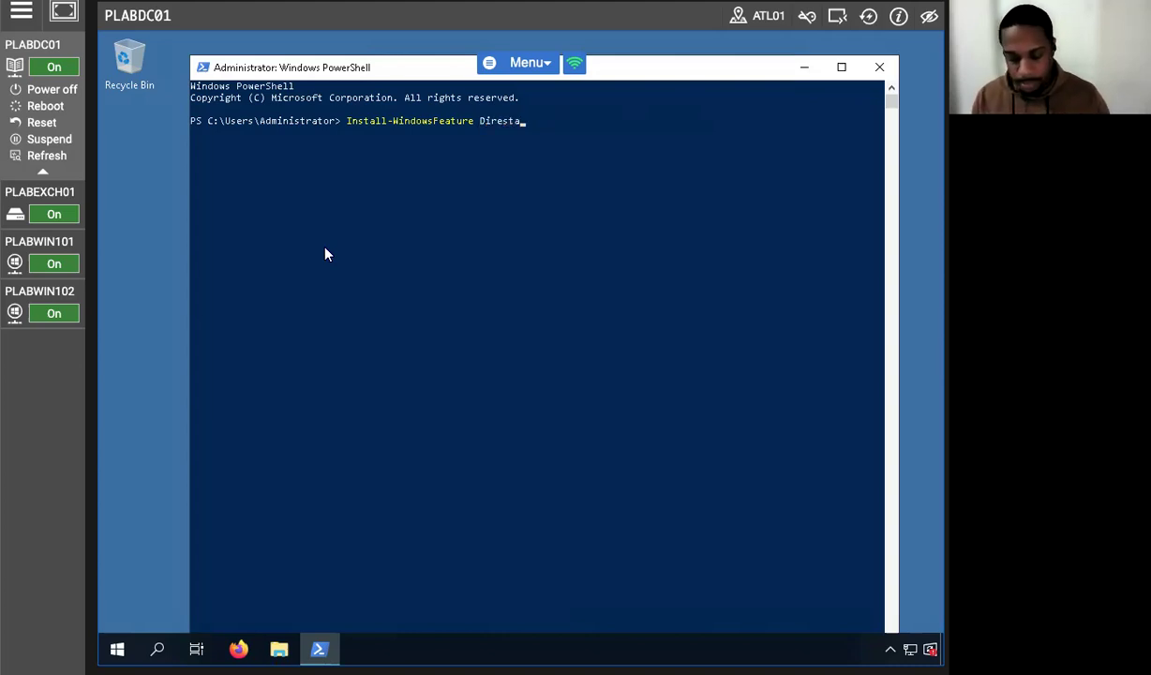
key(BackSpace)
key(BackSpace)
key(BackSpace)
key(BackSpace)
key(BackSpace)
key(BackSpace)
key(BackSpace)
key(BackSpace)
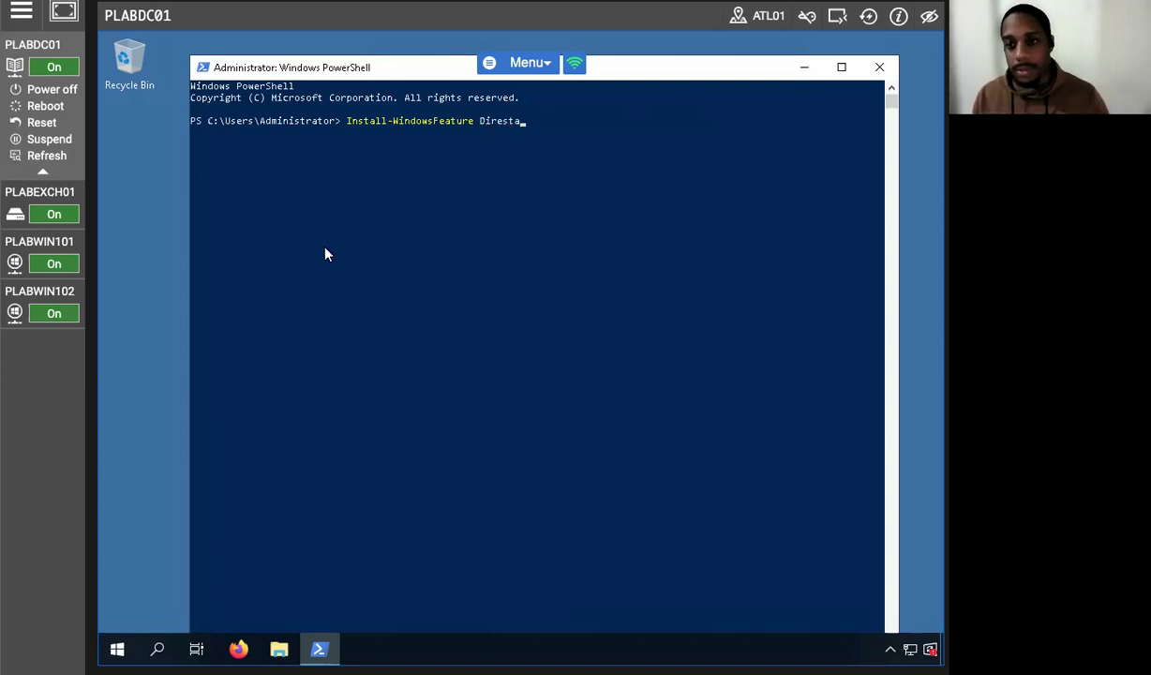
text(ct)
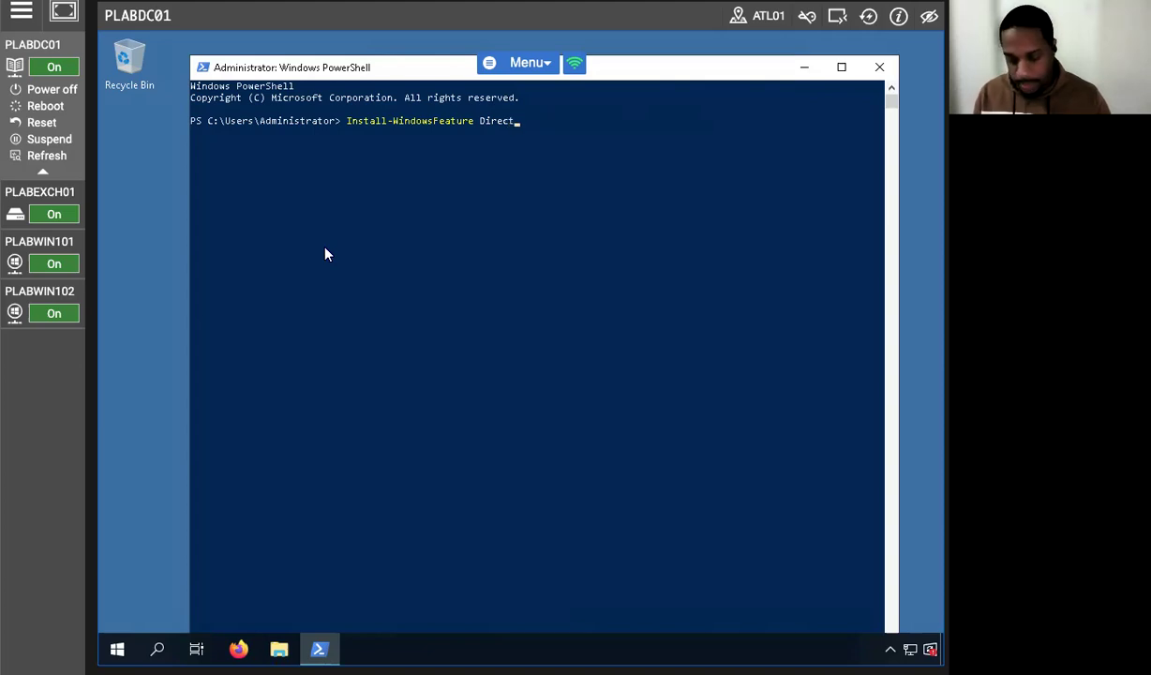
text(Access-VPN)
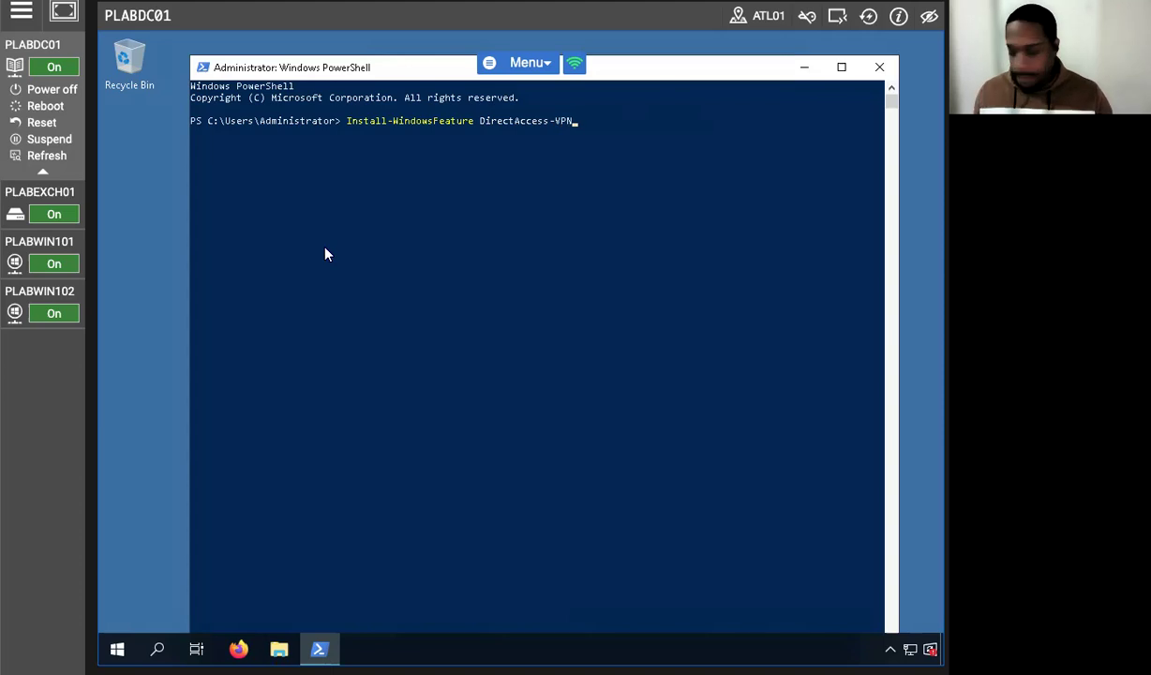
text(,Routiing)
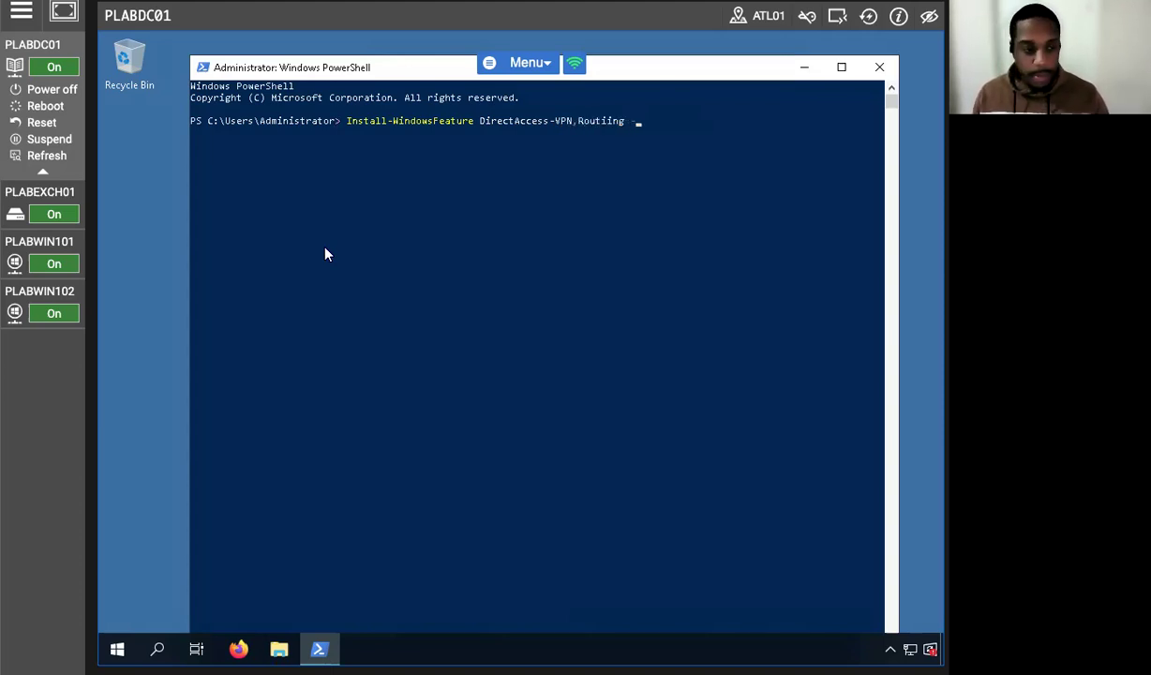
text( -IncludeManagementTools)
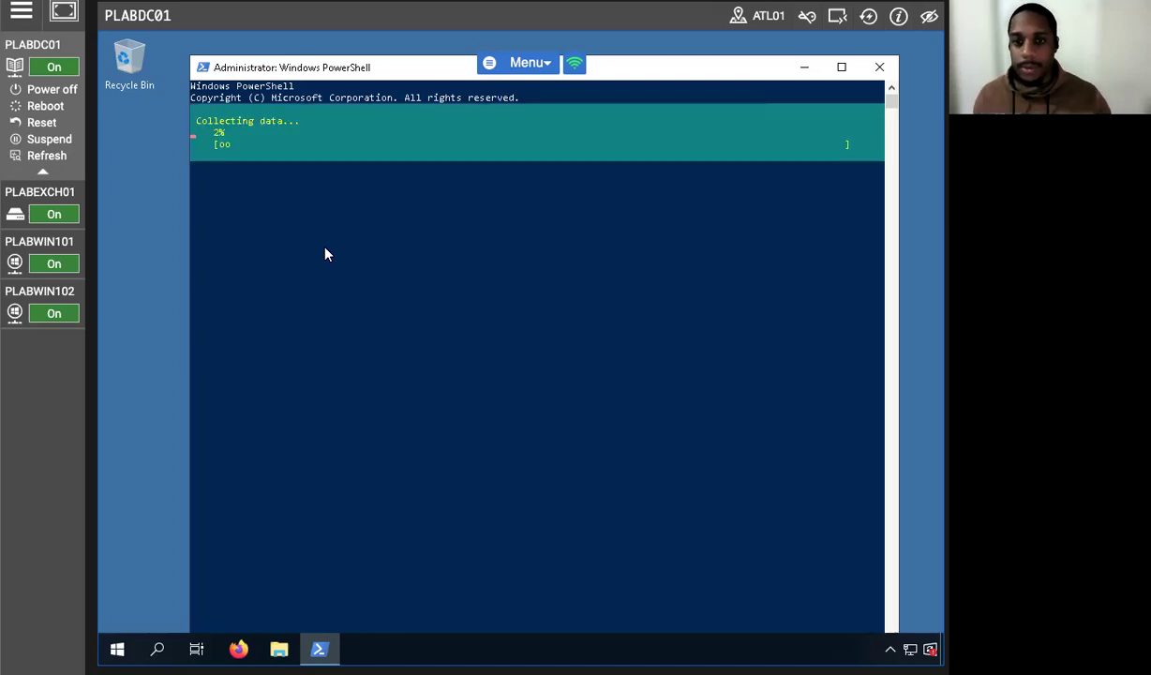
Correct 'Routiing' to 'Routing' in the recalled command and rerun it, installing DirectAccess-VPN,Routing successfully.
key(Up)
key(Left)
key(Left)
key(Left)
key(Left)
key(Left)
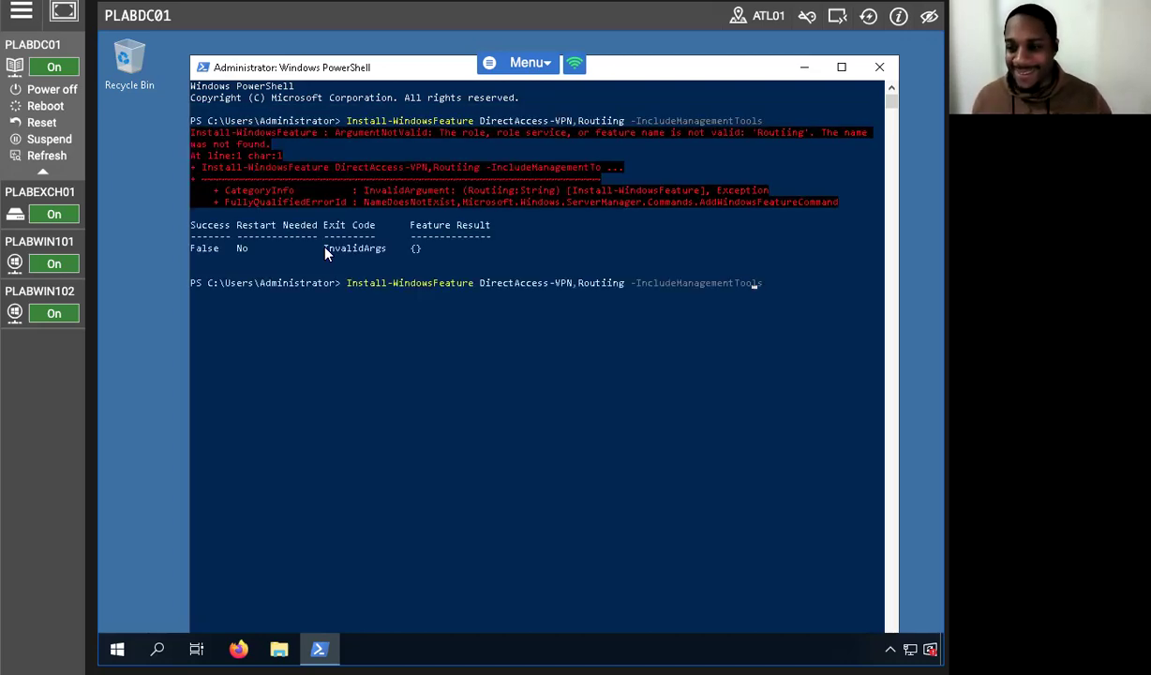
key(Left)
key(Left)
key(Left)
key(Left)
key(Left)
key(Left)
key(Left)
key(Left)
key(Left)
key(Left)
key(Left)
key(Left)
key(Left)
key(Left)
key(Left)
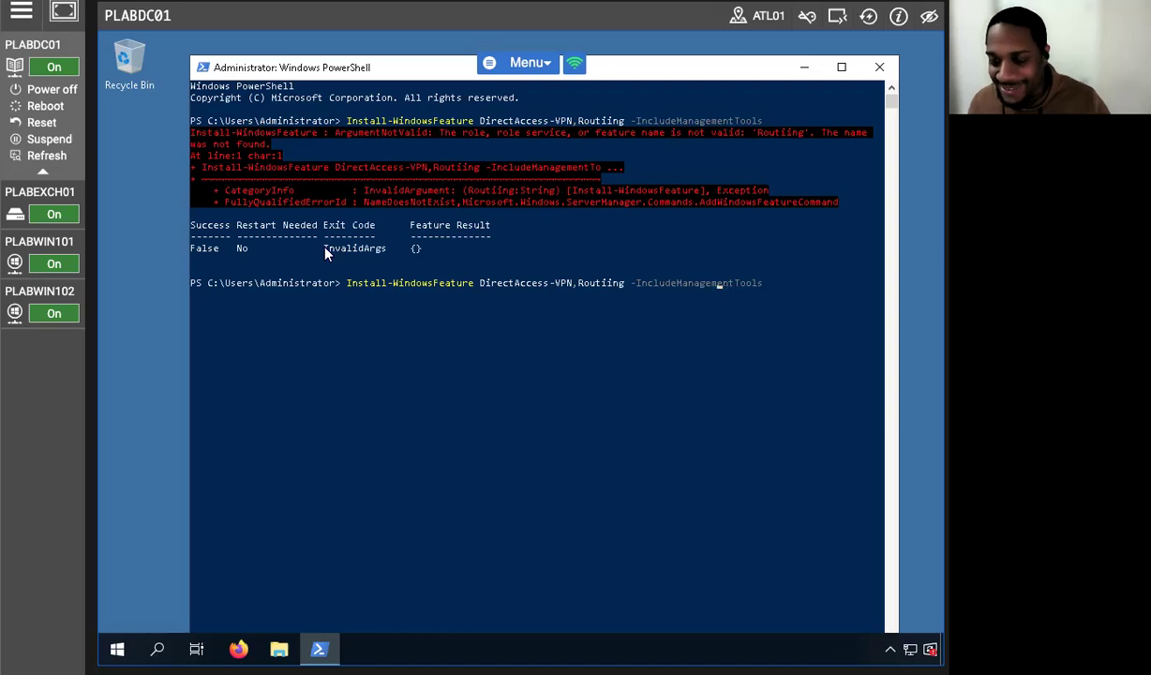
key(Left)
key(Left)
key(Left)
key(Left)
key(Left)
key(Left)
key(Left)
key(BackSpace)
key(Return)
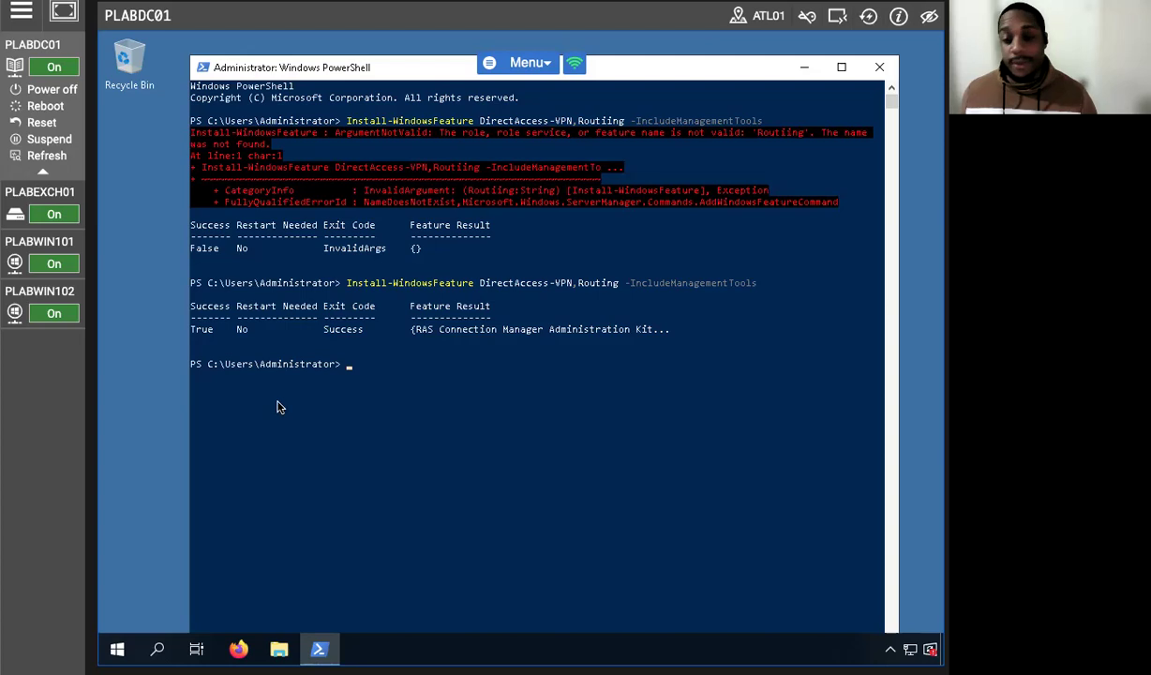
scroll(281, 398, down, 4)
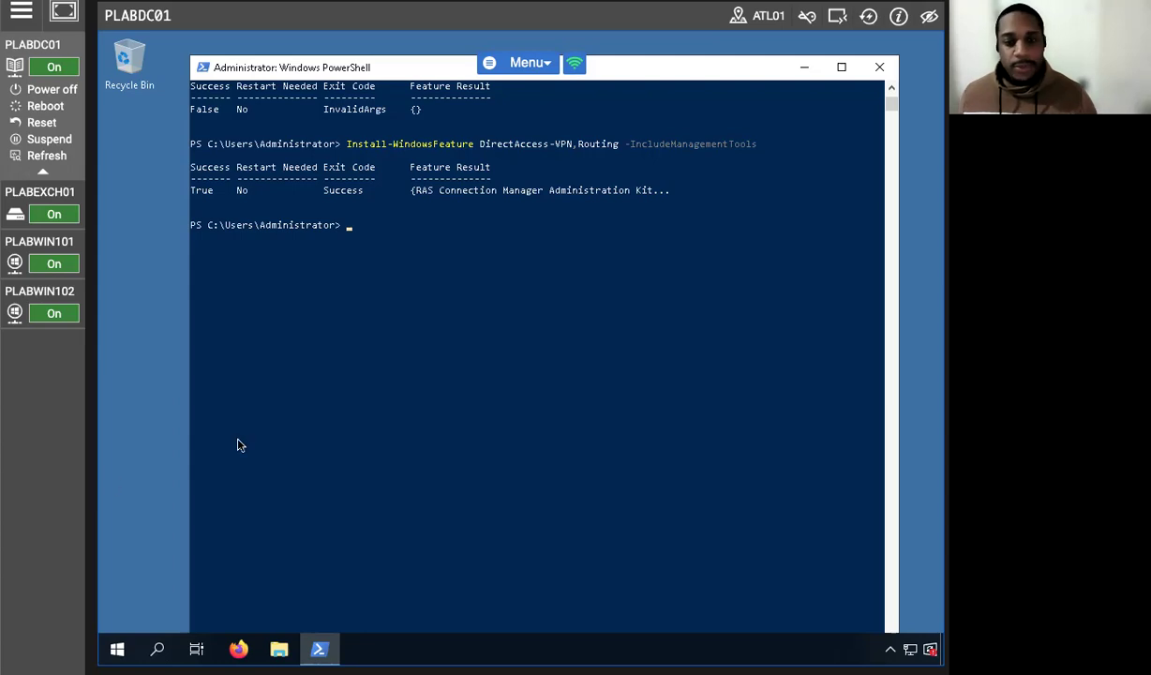
click(112, 646)
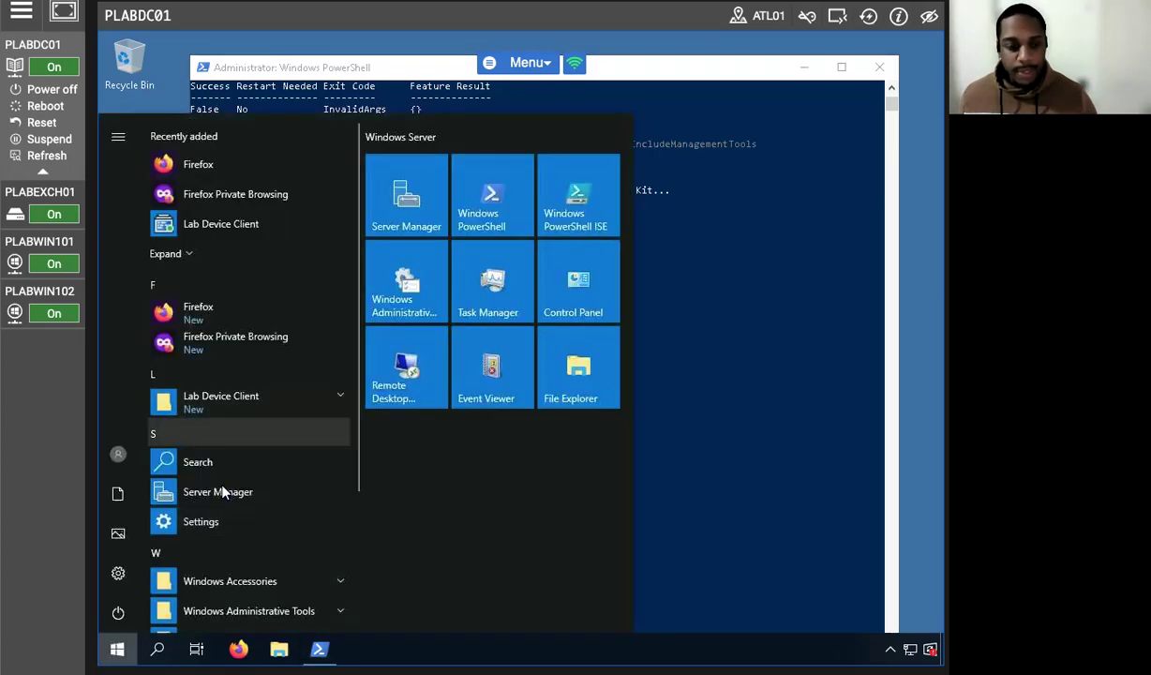
Start Server Manager, hide the welcome tile, and view the DirectAccess and VPN (RAS) configuration notice for PLABDC01.
scroll(234, 497, down, 3)
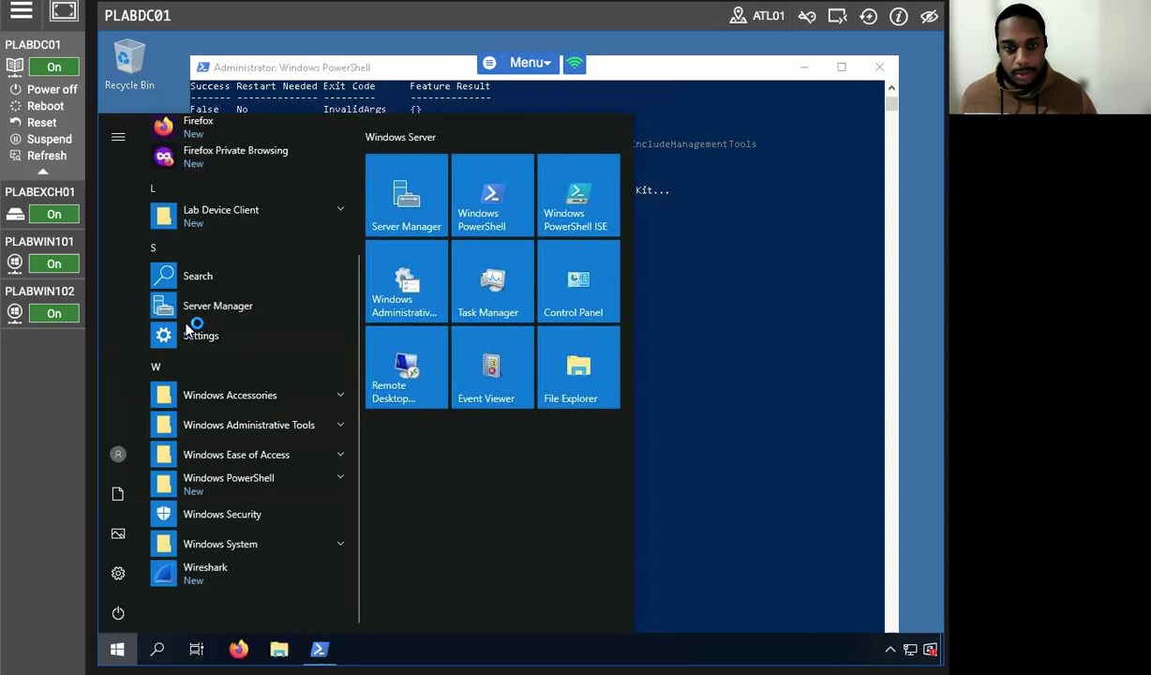
click(229, 310)
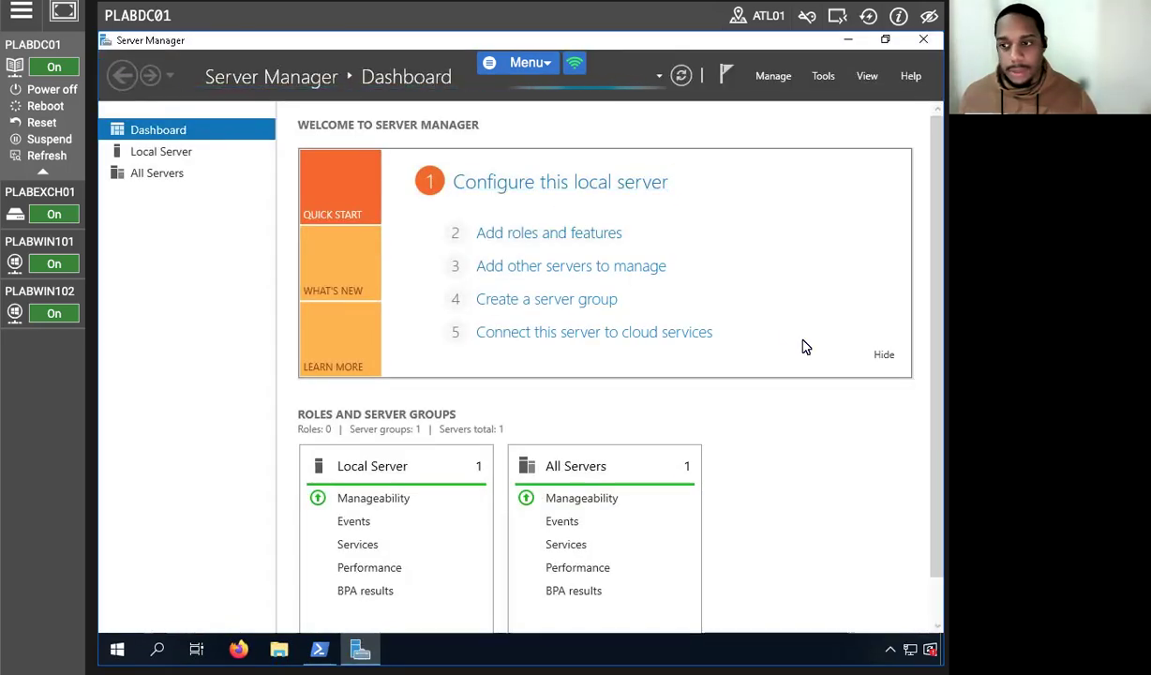
click(886, 356)
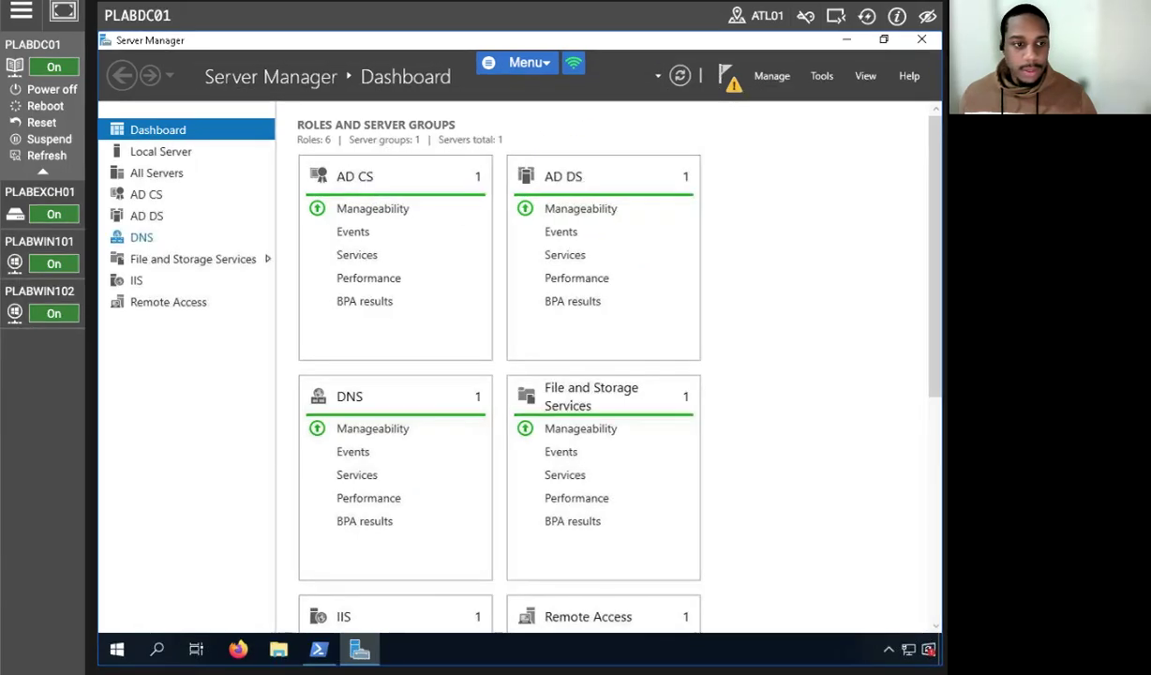
click(728, 77)
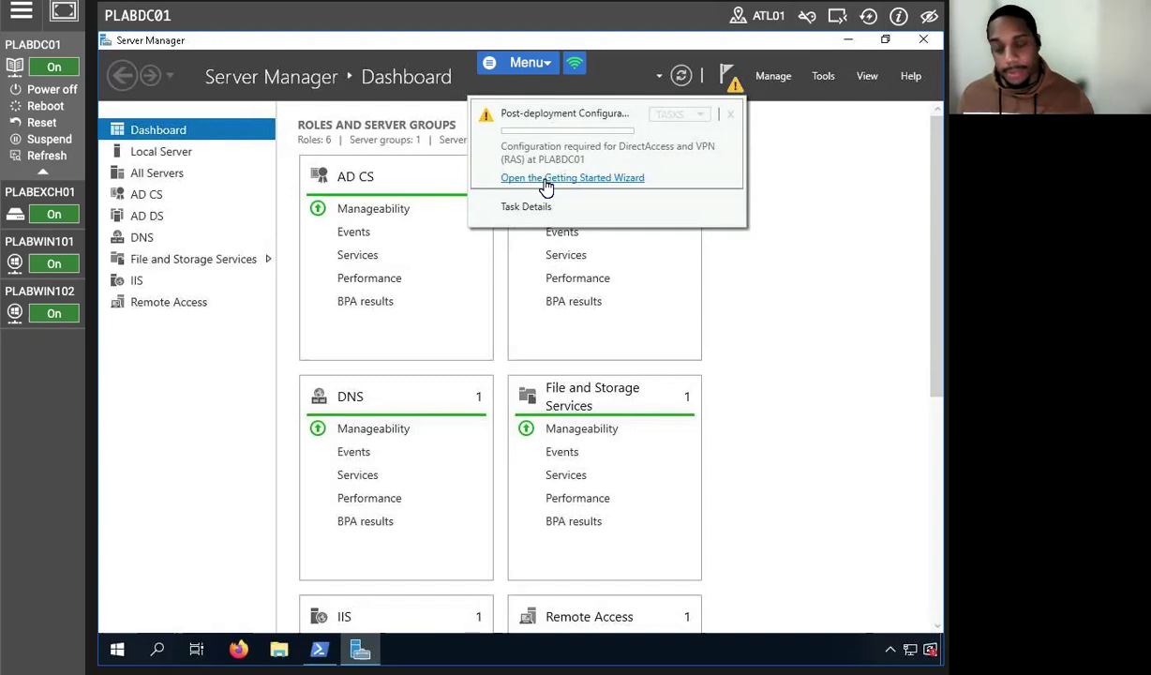
Launch the Remote Access Getting Started Wizard and choose to deploy VPN only.
click(546, 185)
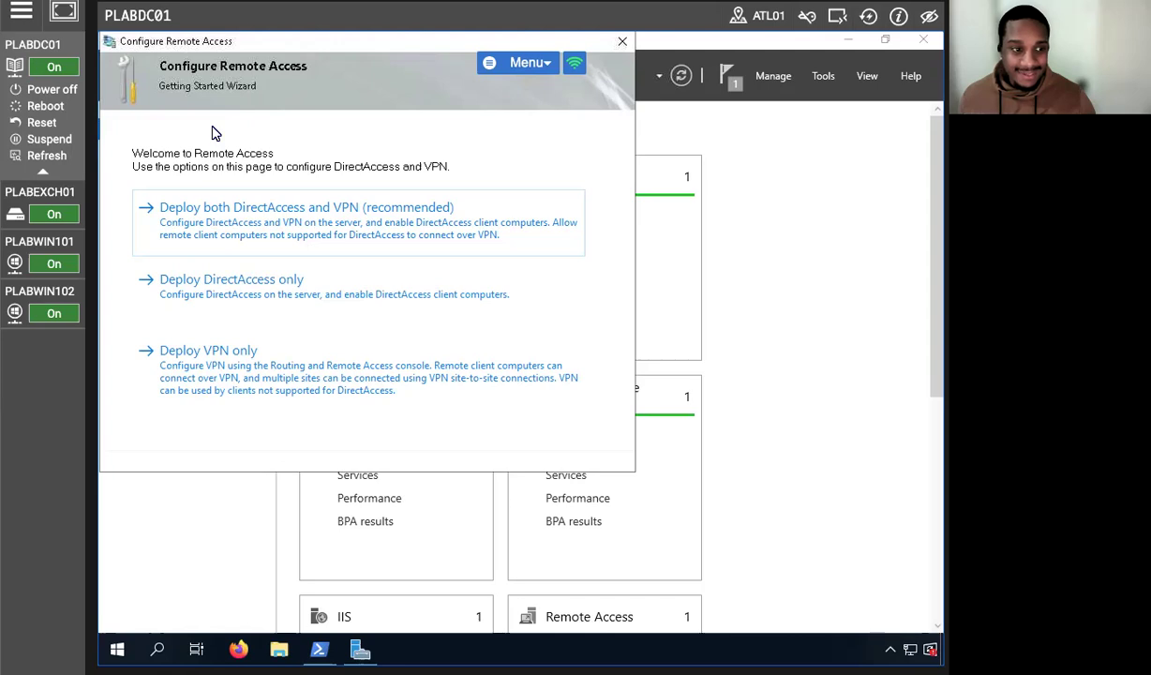
click(257, 365)
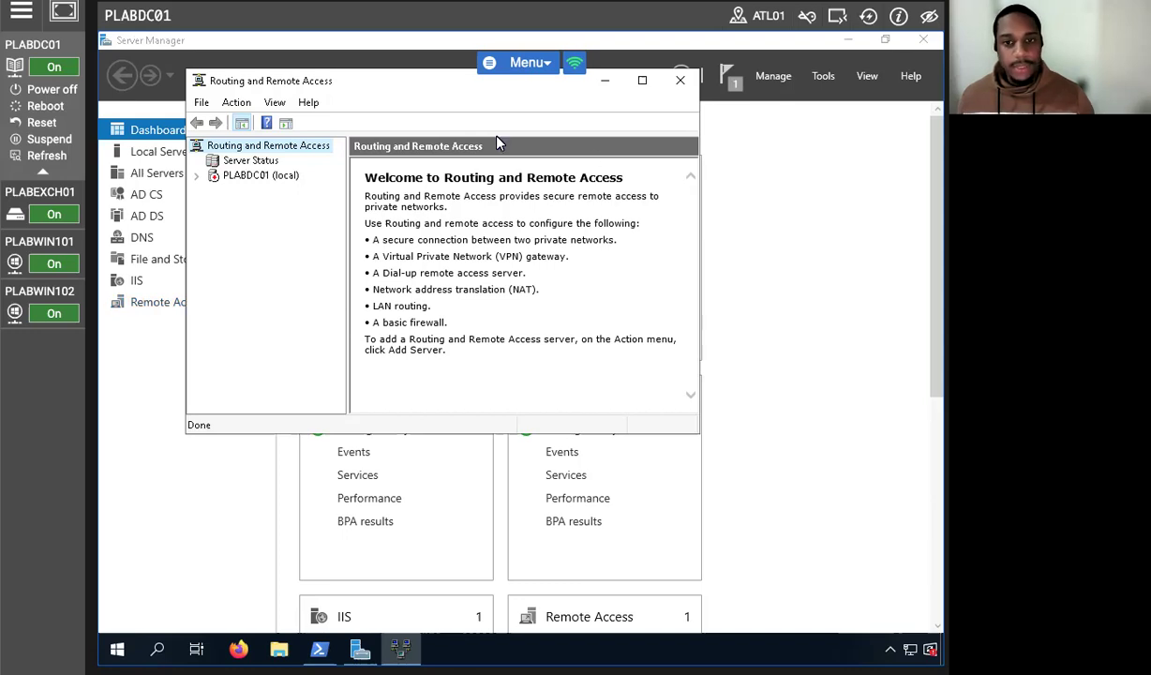
Select PLABDC01 (local) in the Routing and Remote Access console and maximize the window.
click(263, 177)
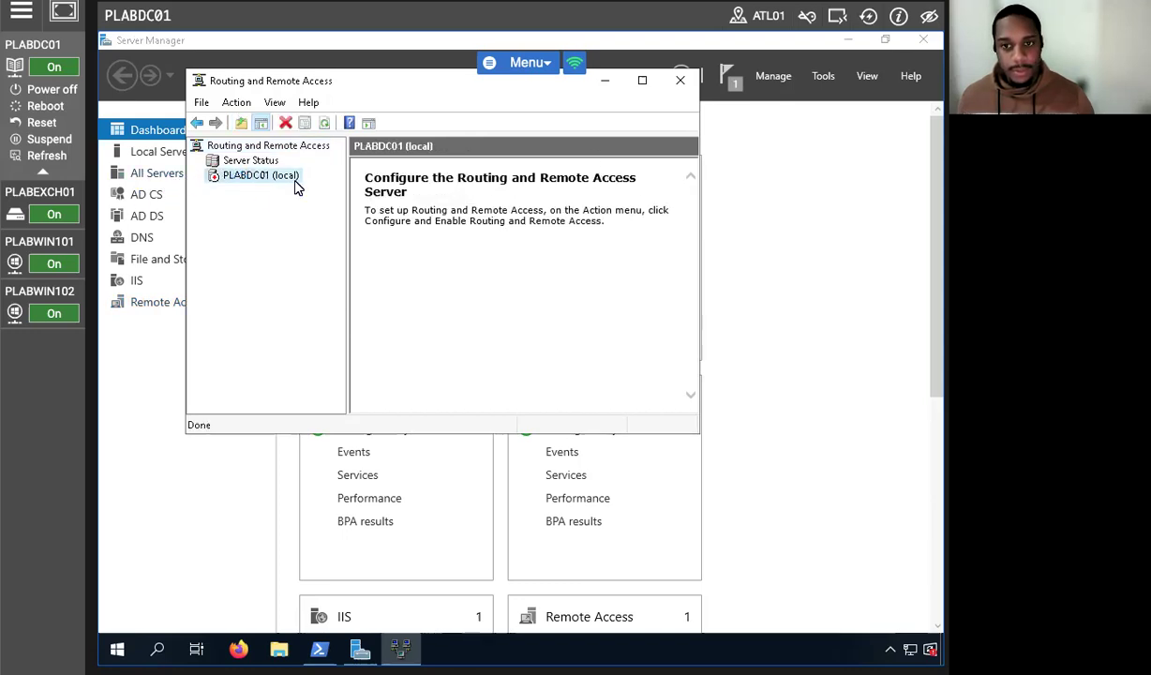
click(640, 81)
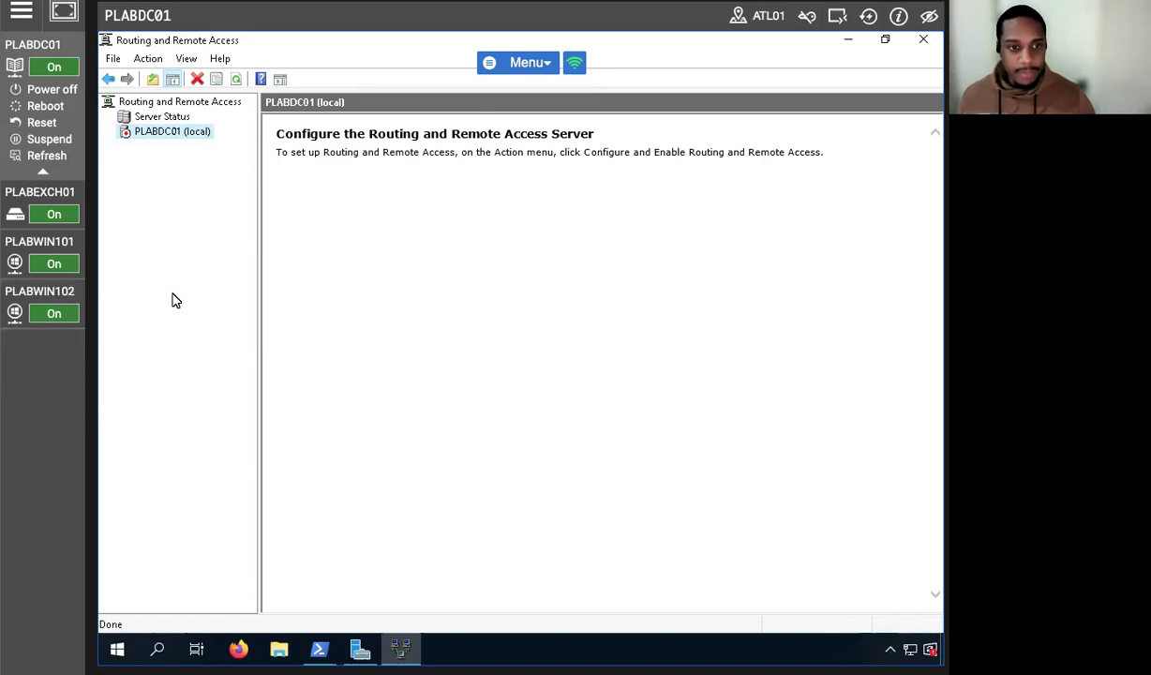
Bring up the actions menu for PLABDC01 (local) in the console tree.
right_click(158, 138)
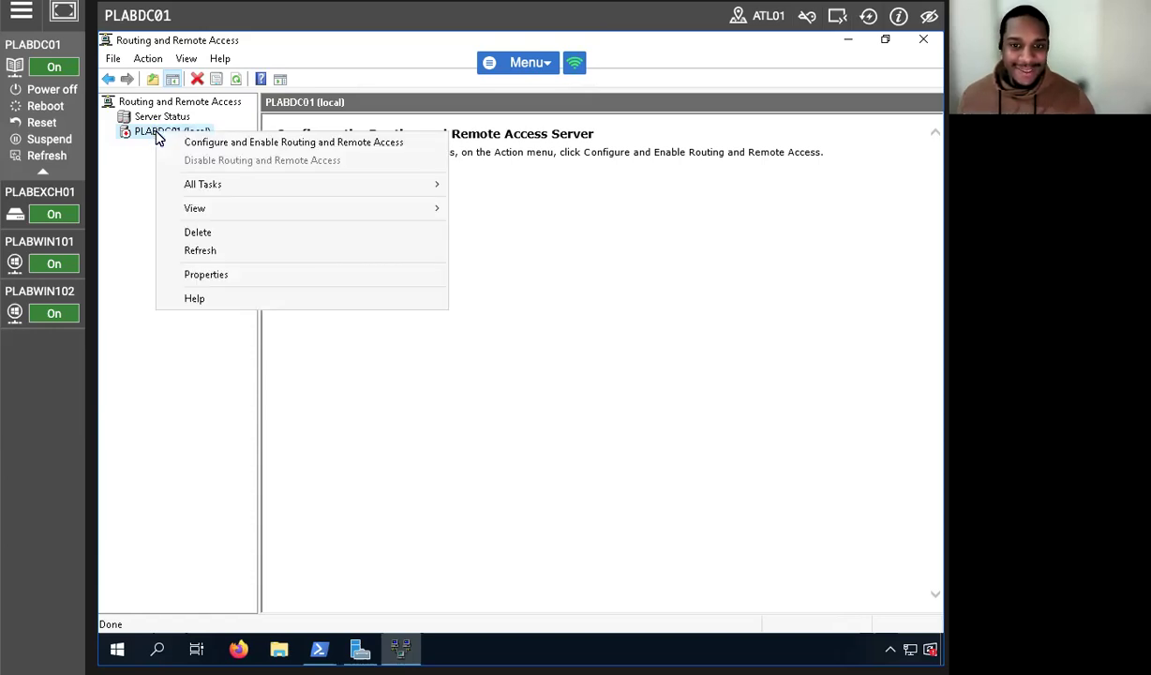
Run the setup wizard with a custom configuration enabling only LAN routing, then start the service.
click(191, 141)
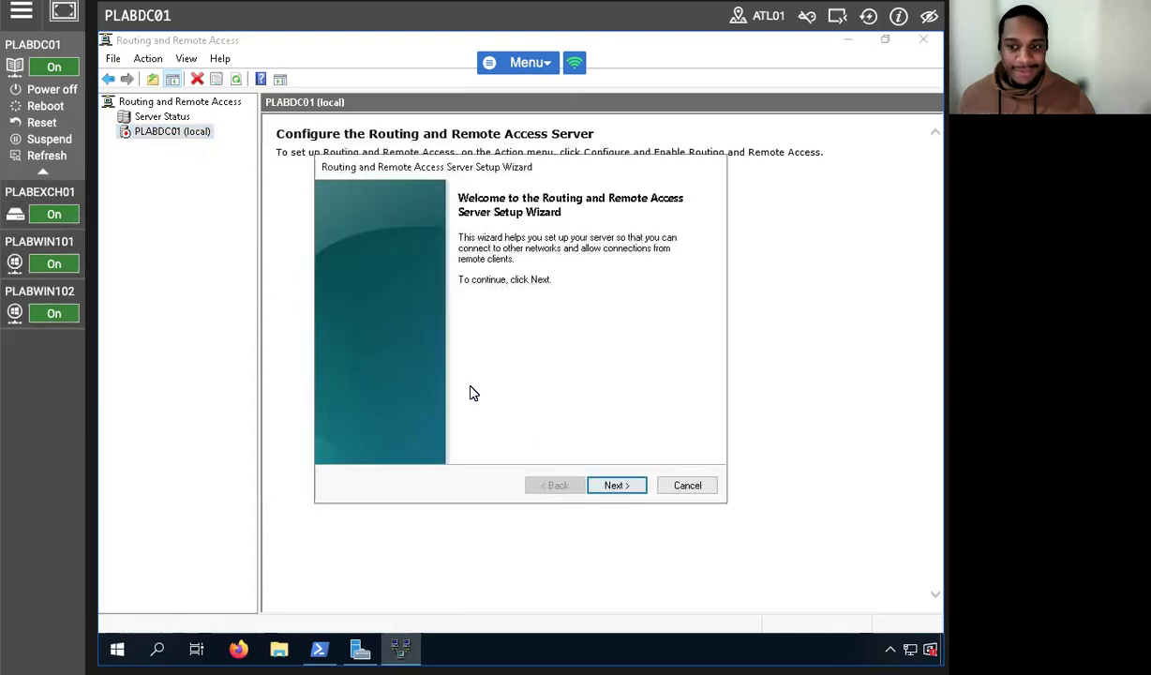
click(611, 489)
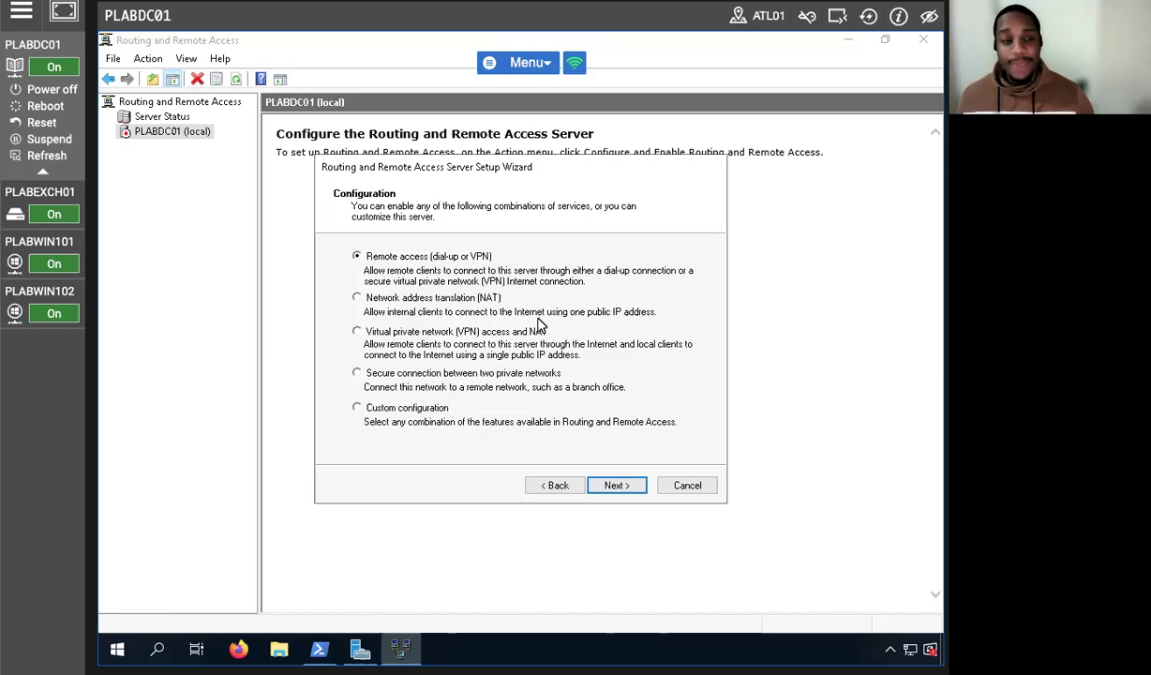
click(358, 409)
click(607, 484)
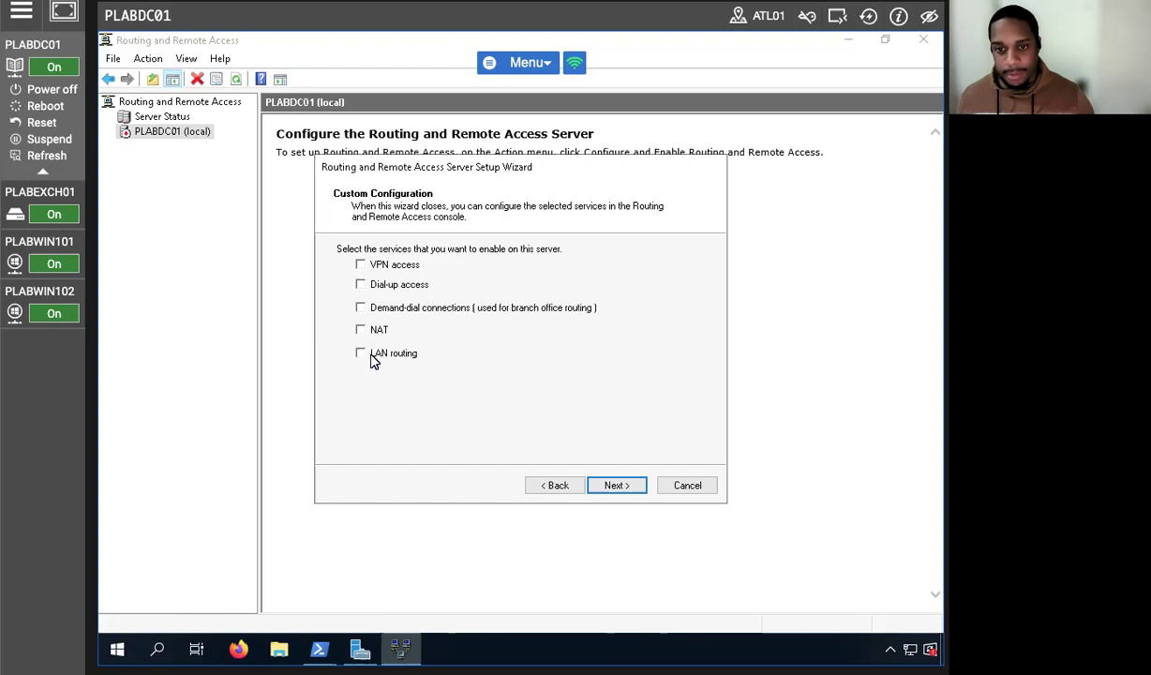
click(360, 353)
click(616, 485)
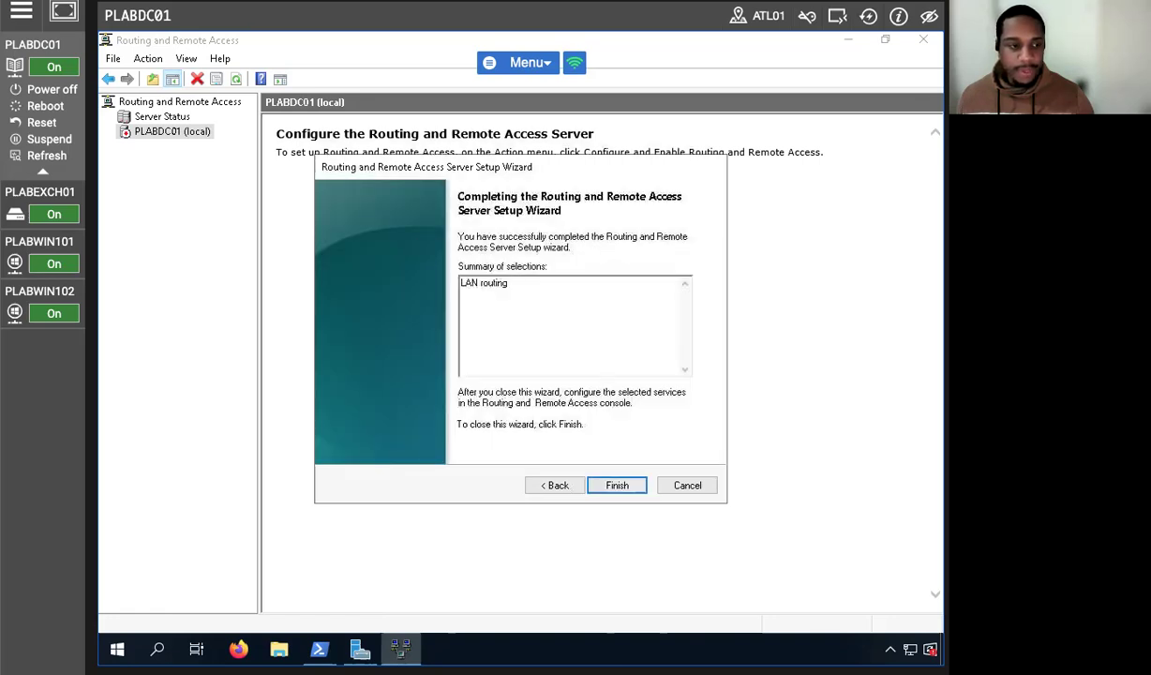
click(615, 482)
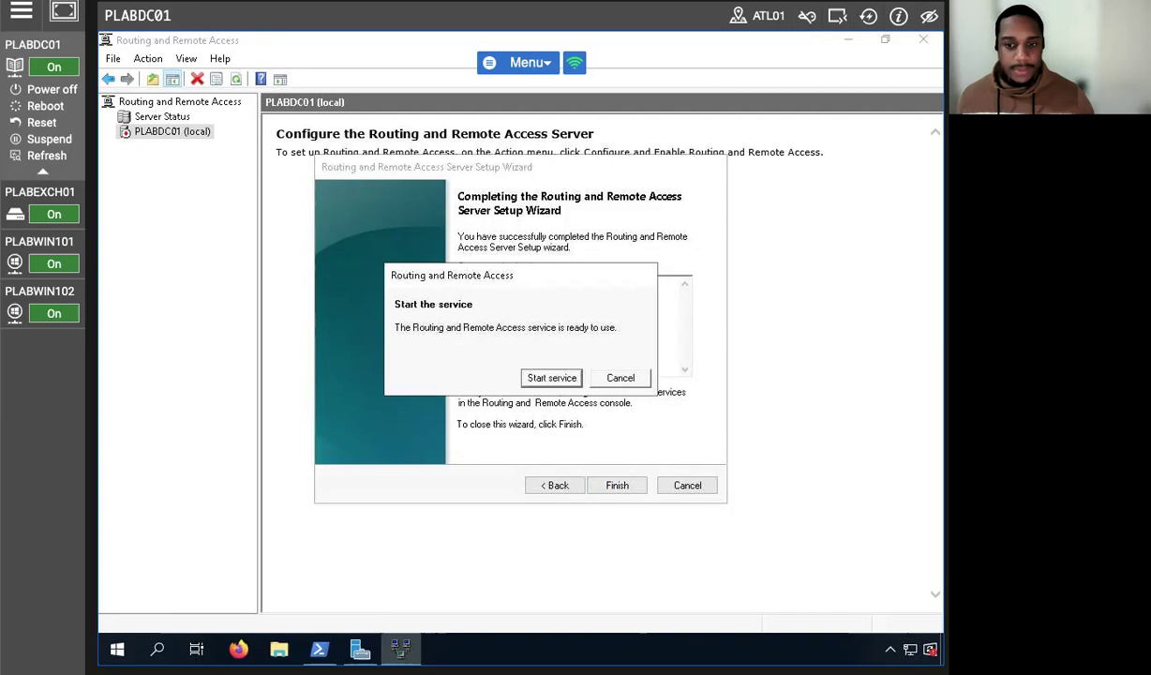
click(551, 377)
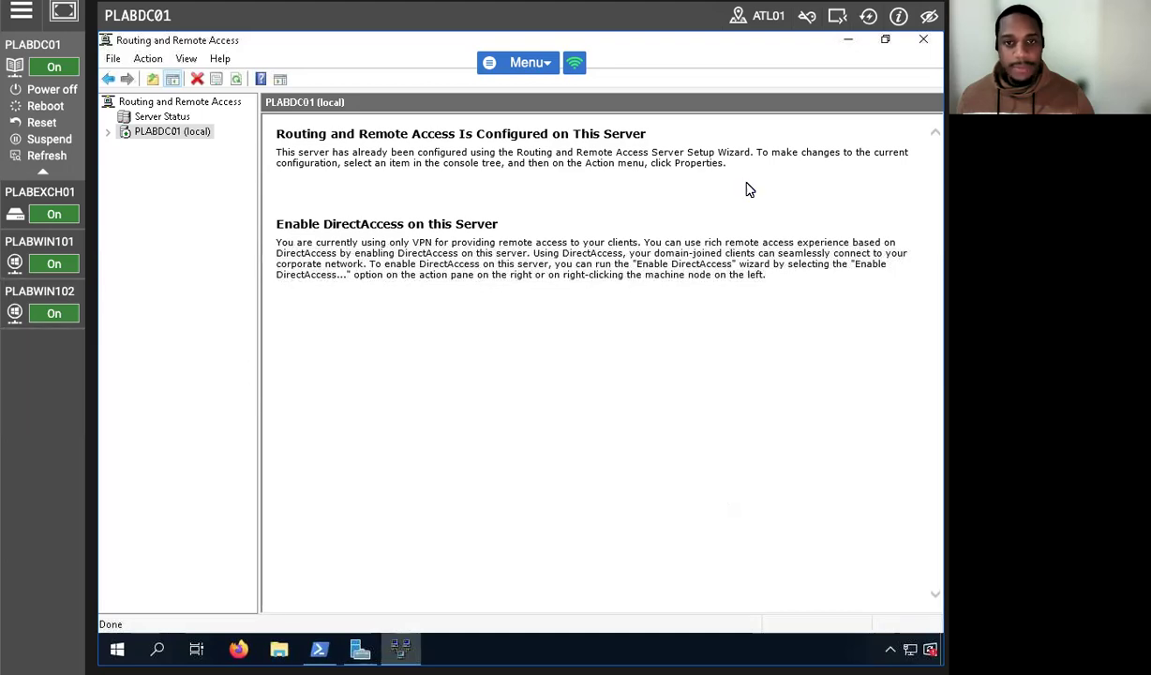
Restore the Routing and Remote Access window to normal size and close Server Manager.
click(878, 41)
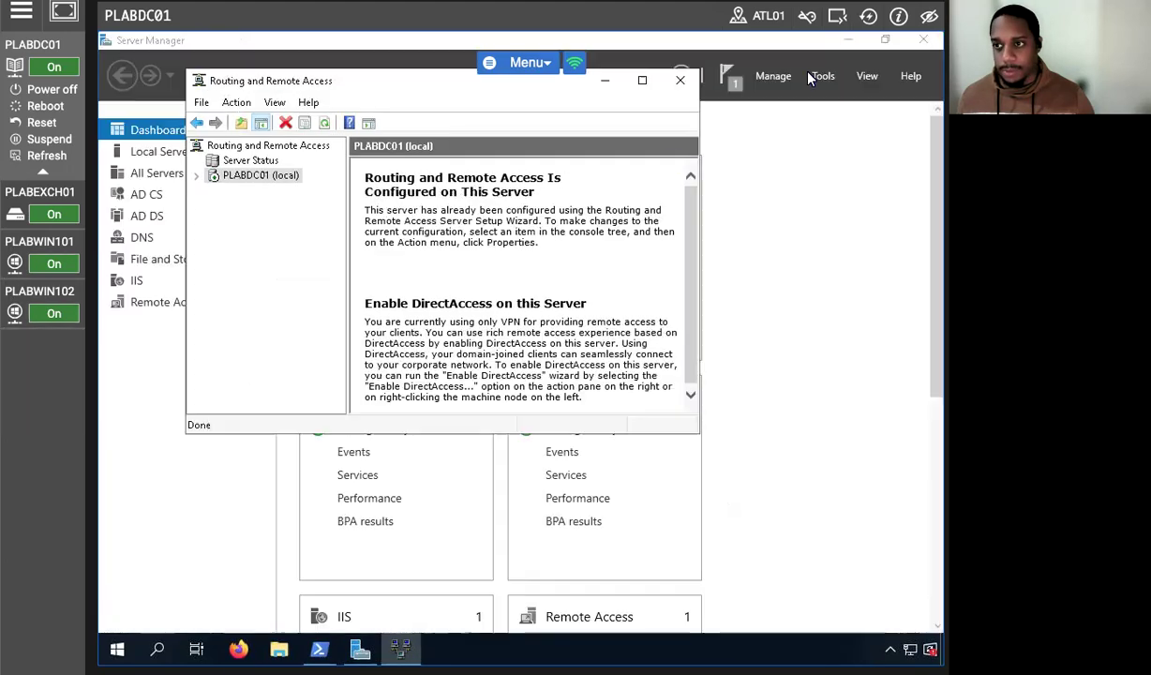
click(797, 341)
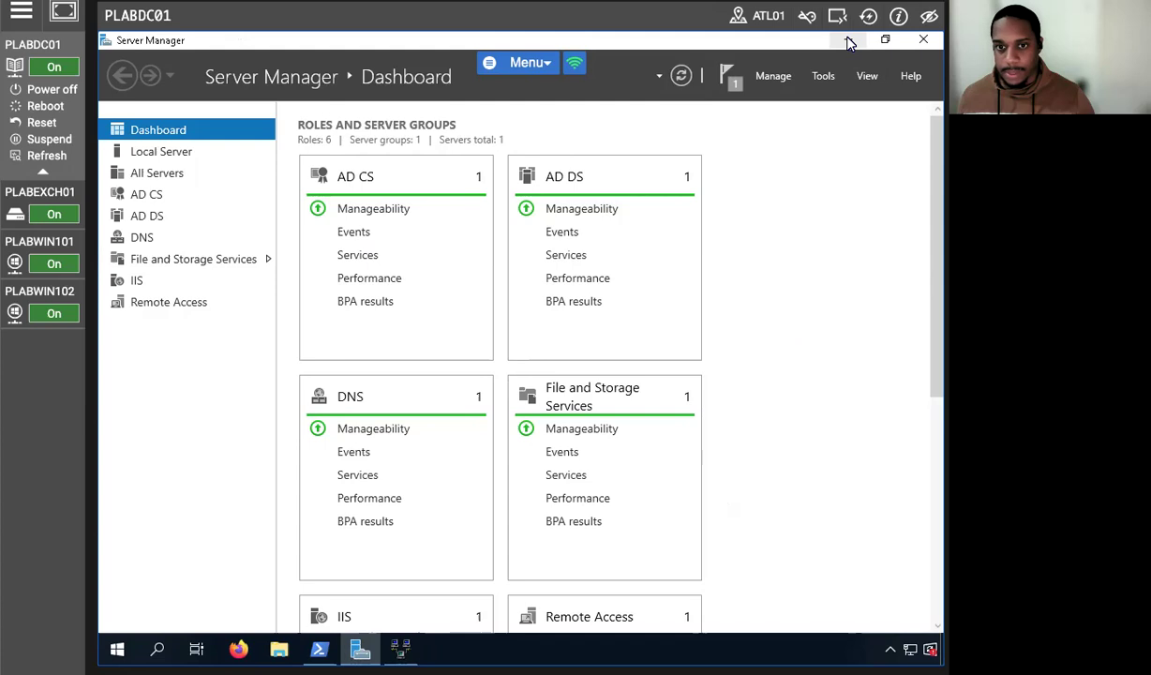
click(923, 40)
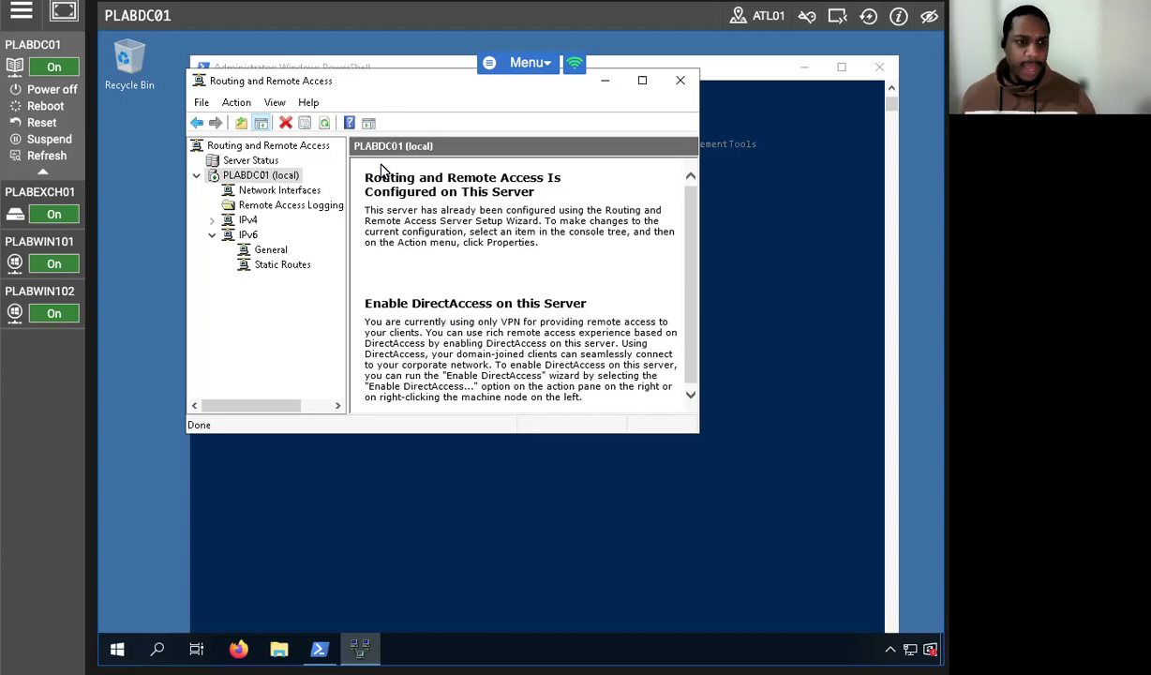
Expand IPv4 > General to list the interfaces and bring up the Ethernet interface's actions.
click(14, 264)
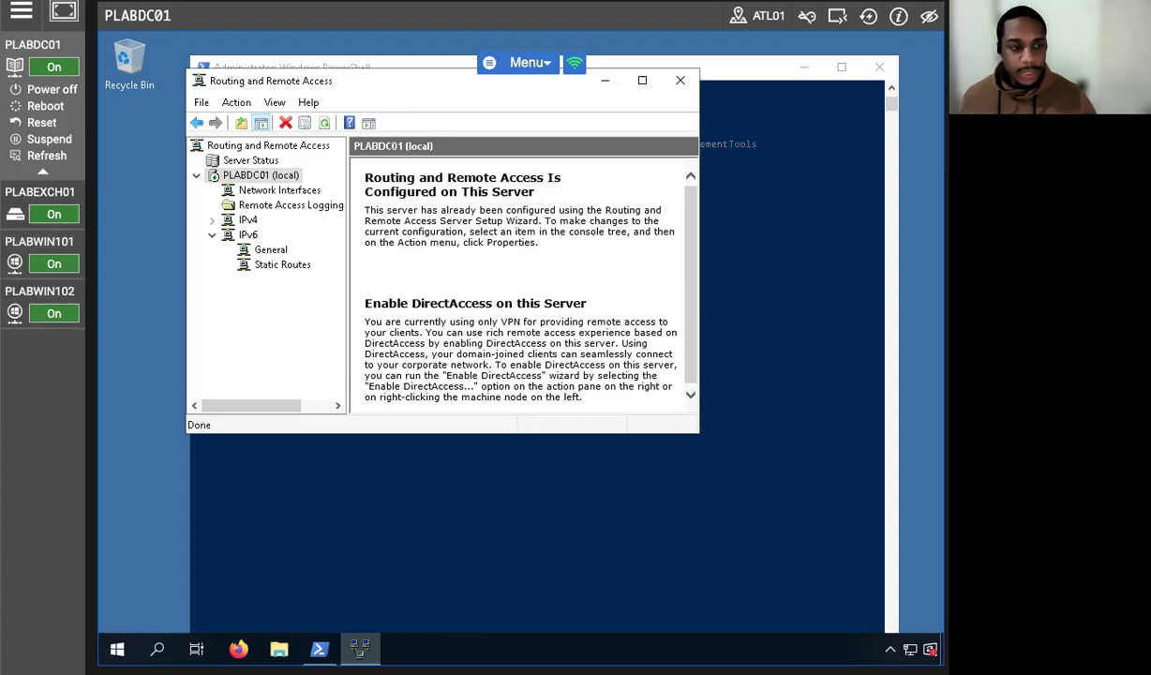
click(211, 221)
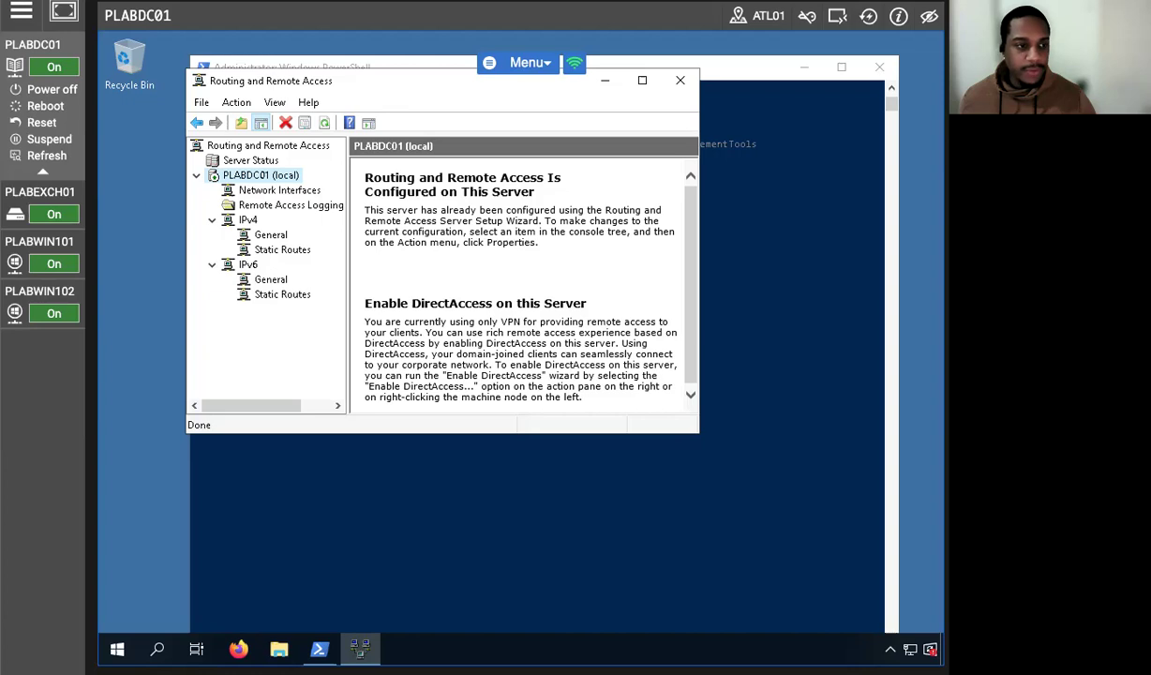
click(270, 235)
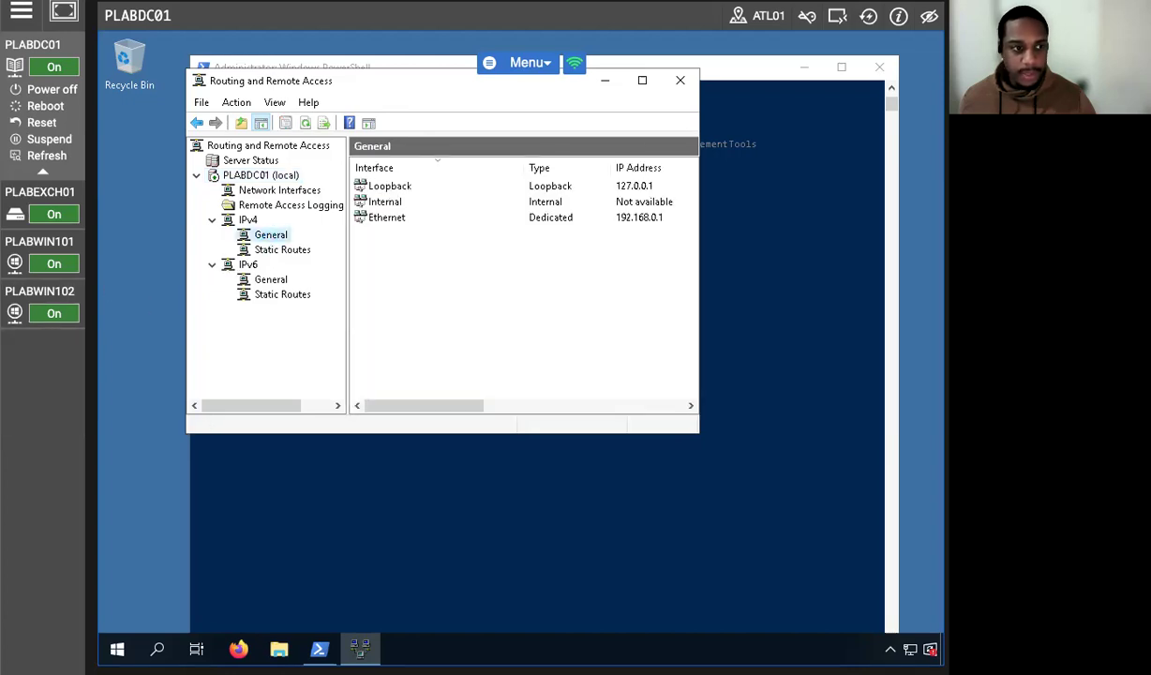
click(642, 80)
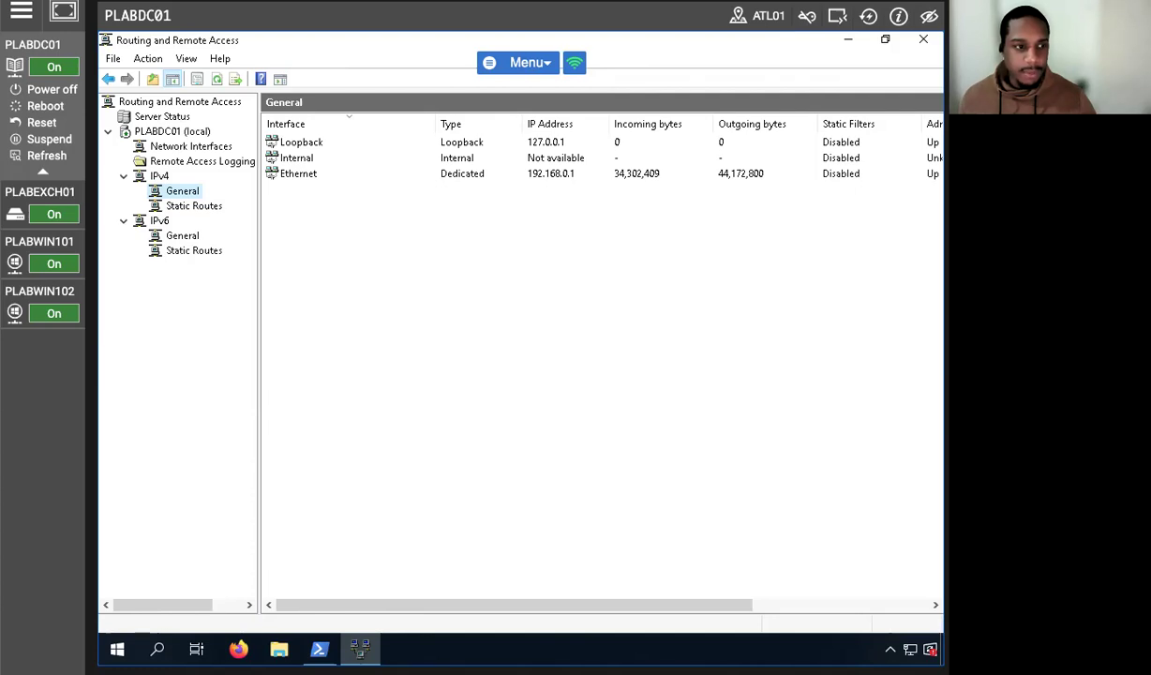
right_click(295, 177)
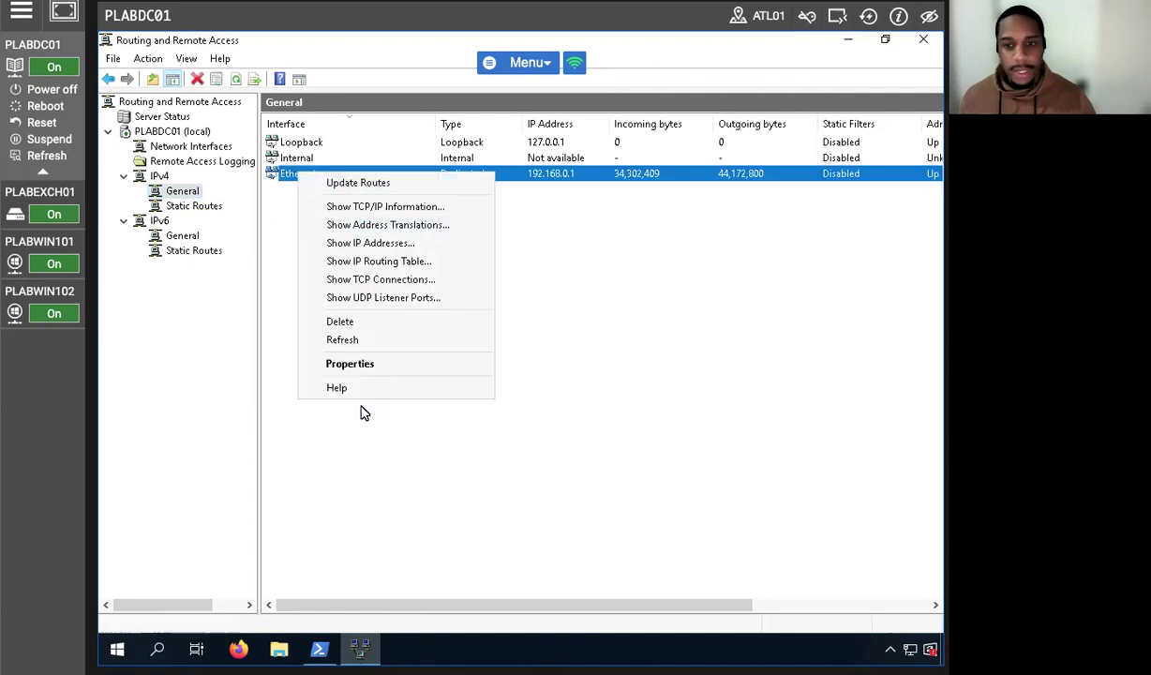
Add an inbound IP filter on the Ethernet interface matching ICMP type 8, code 0.
click(351, 364)
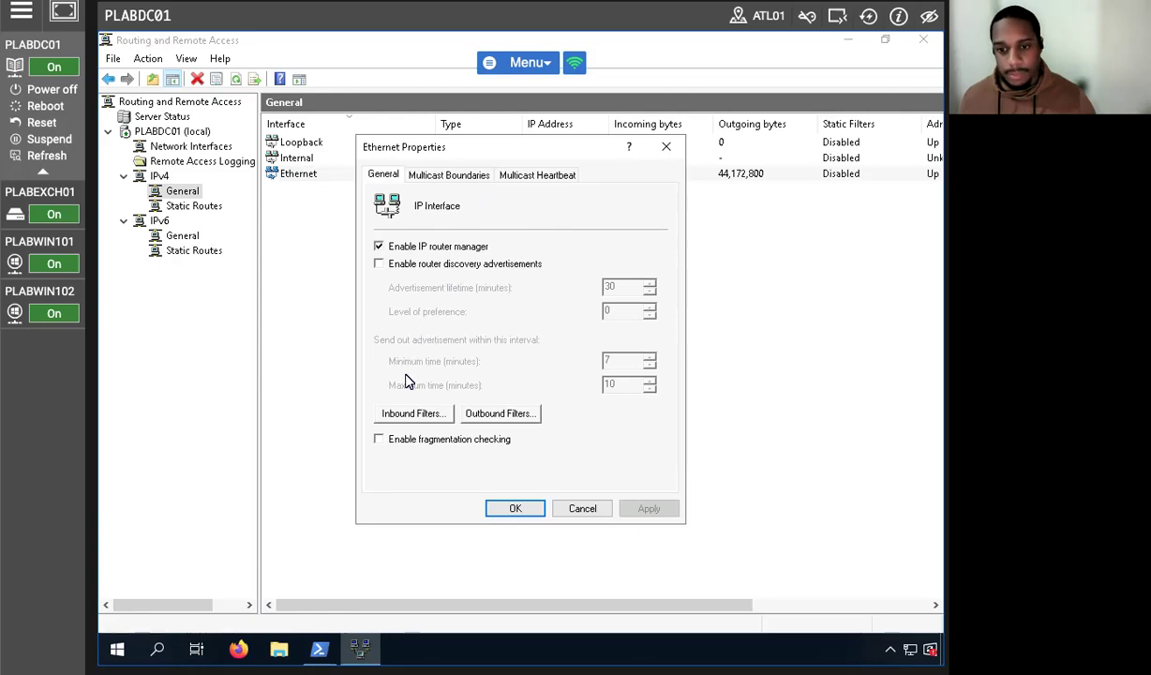
click(413, 414)
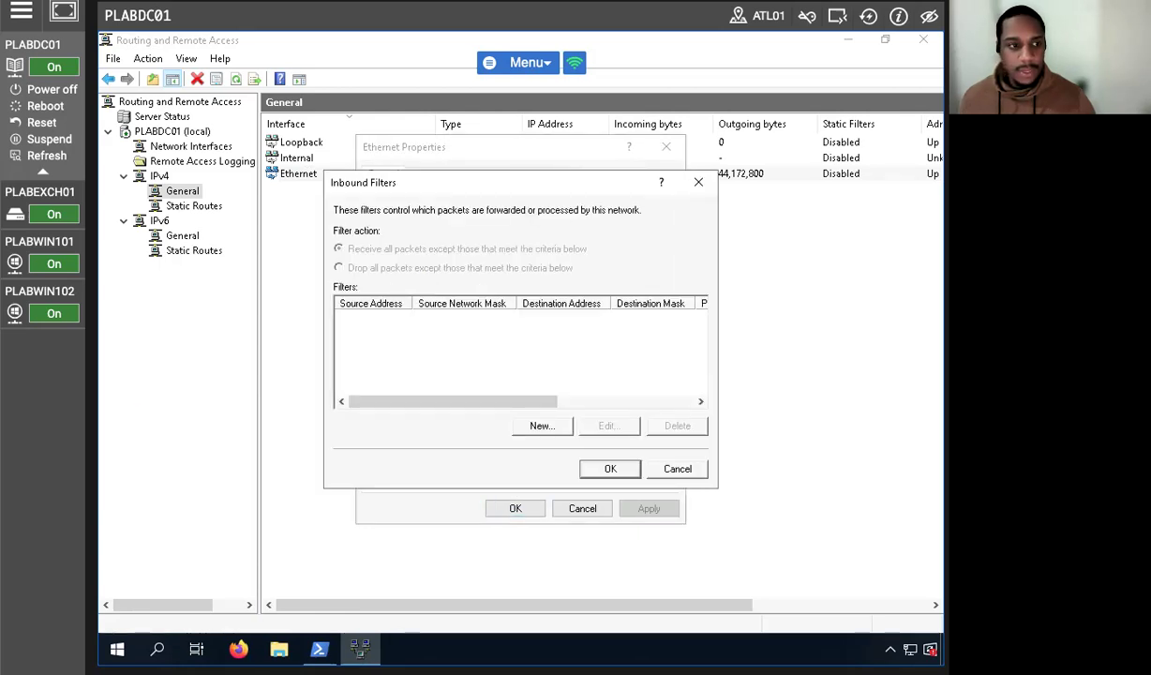
click(539, 426)
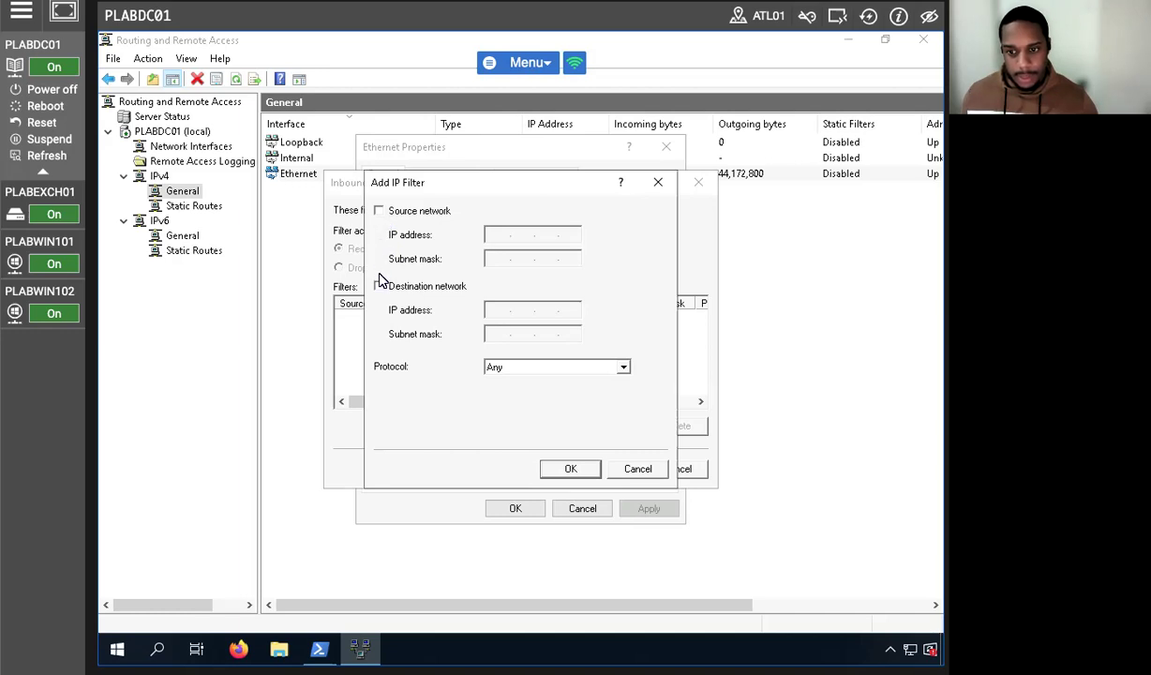
click(506, 365)
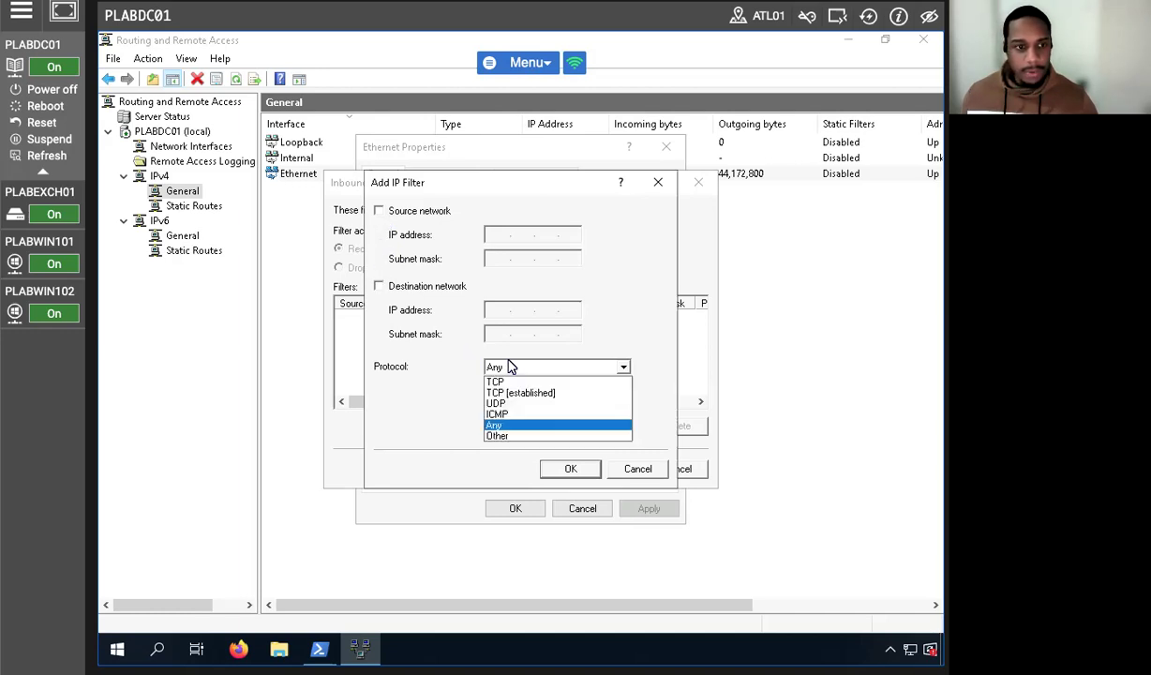
click(499, 413)
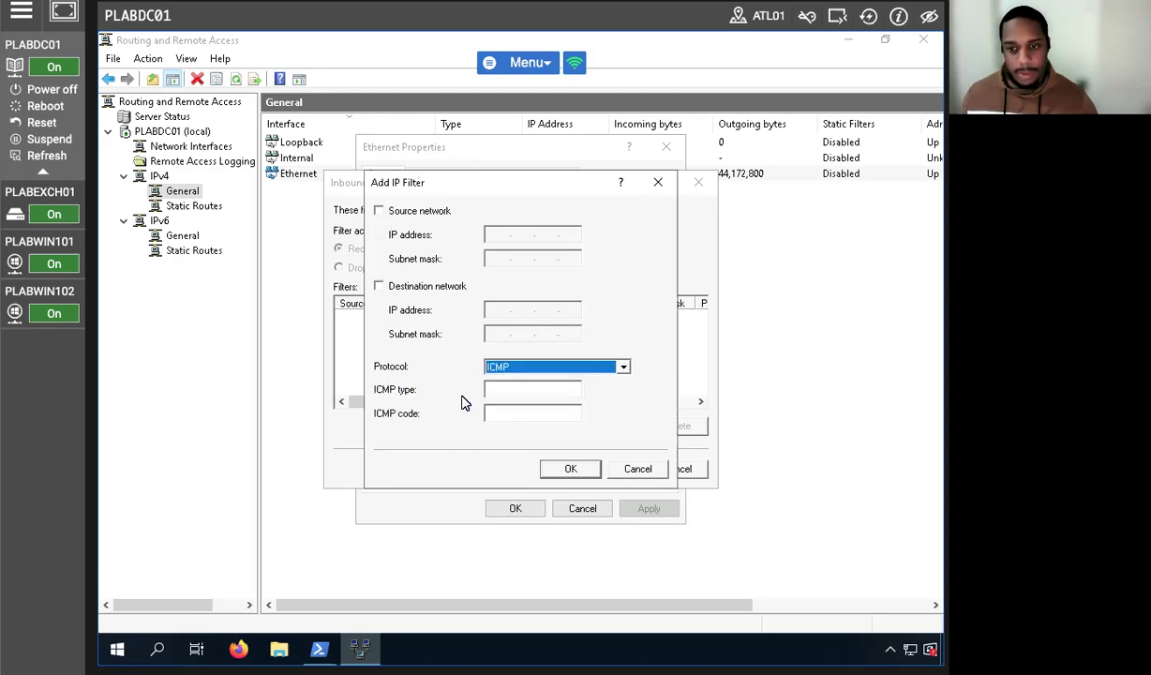
click(515, 389)
text(8)
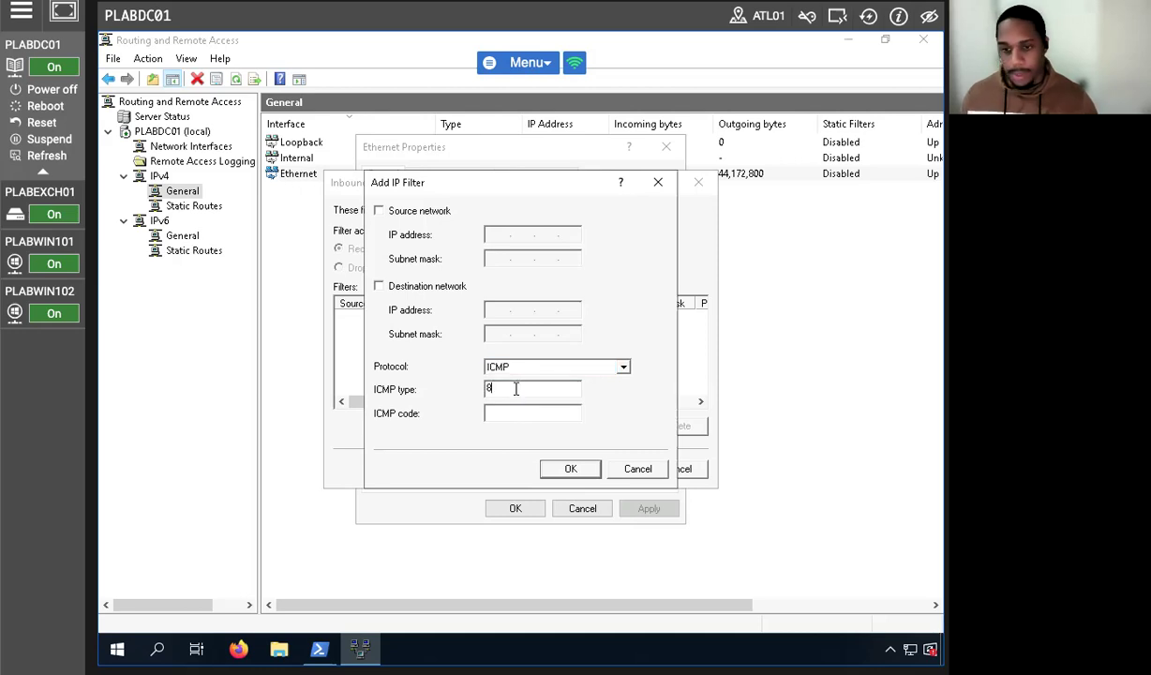
click(514, 412)
text(0)
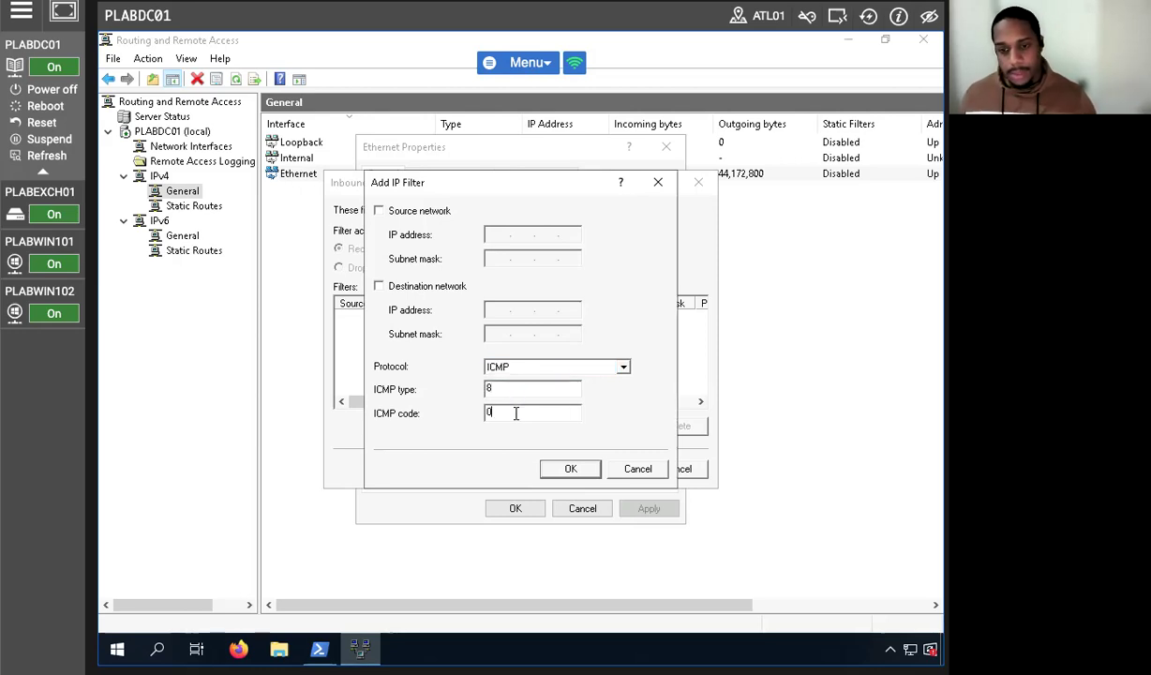
click(578, 468)
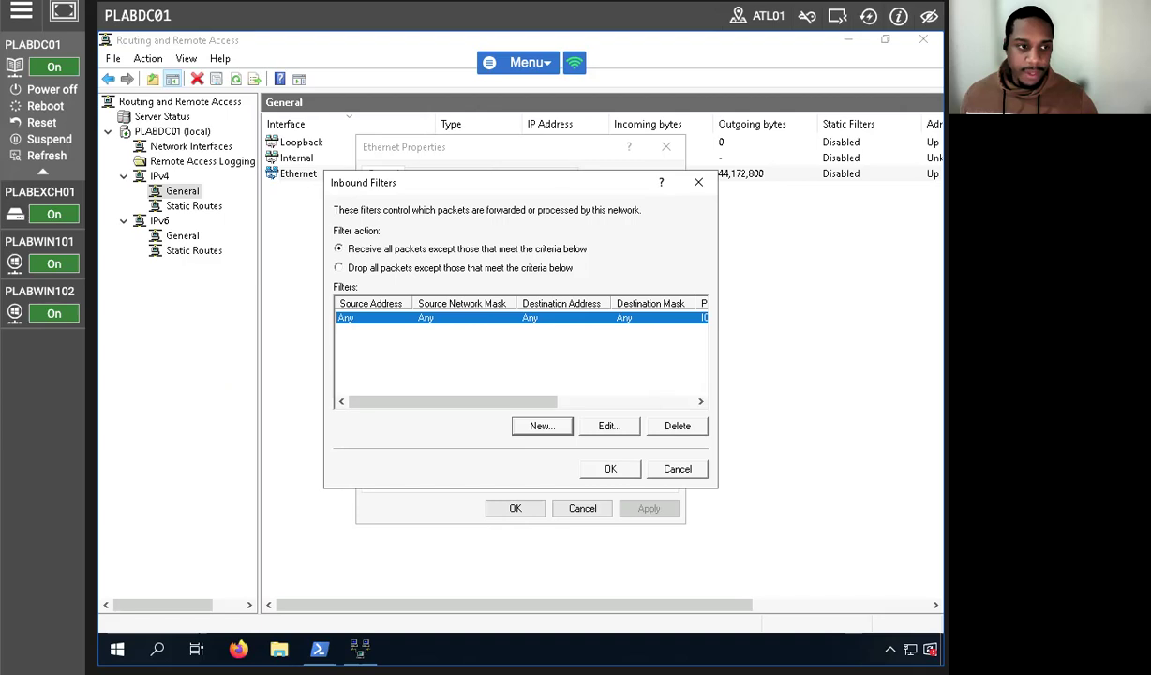
click(606, 467)
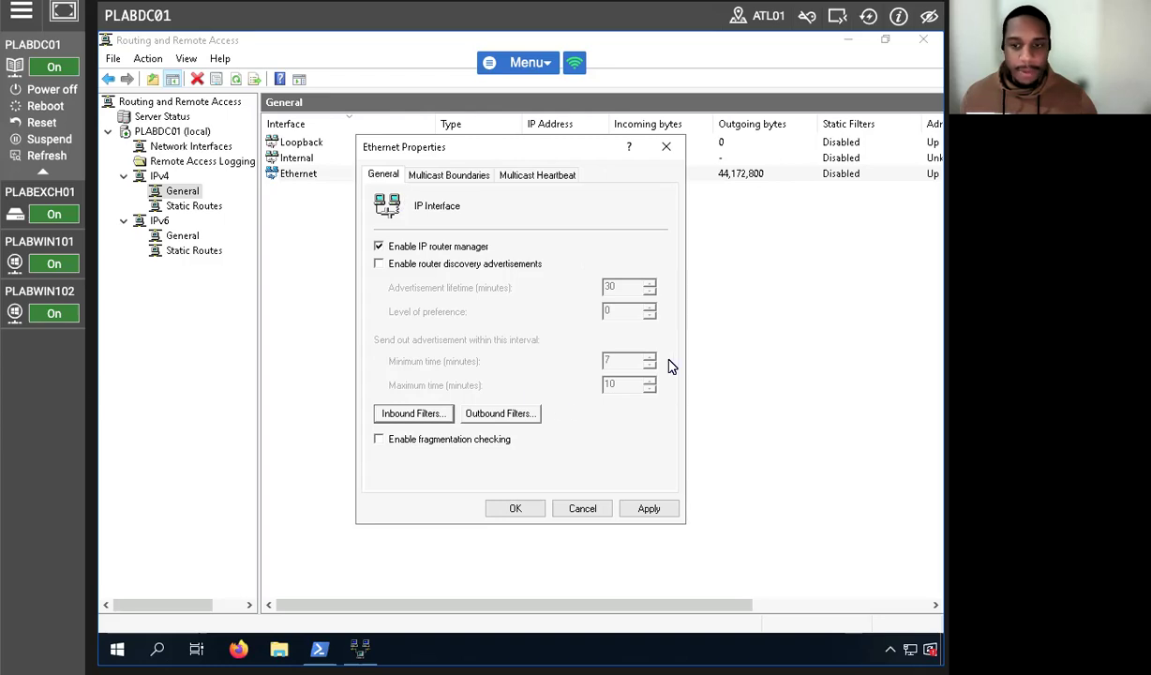
Add an outbound ICMP type 8, code 0 filter to Ethernet and apply the properties.
click(469, 413)
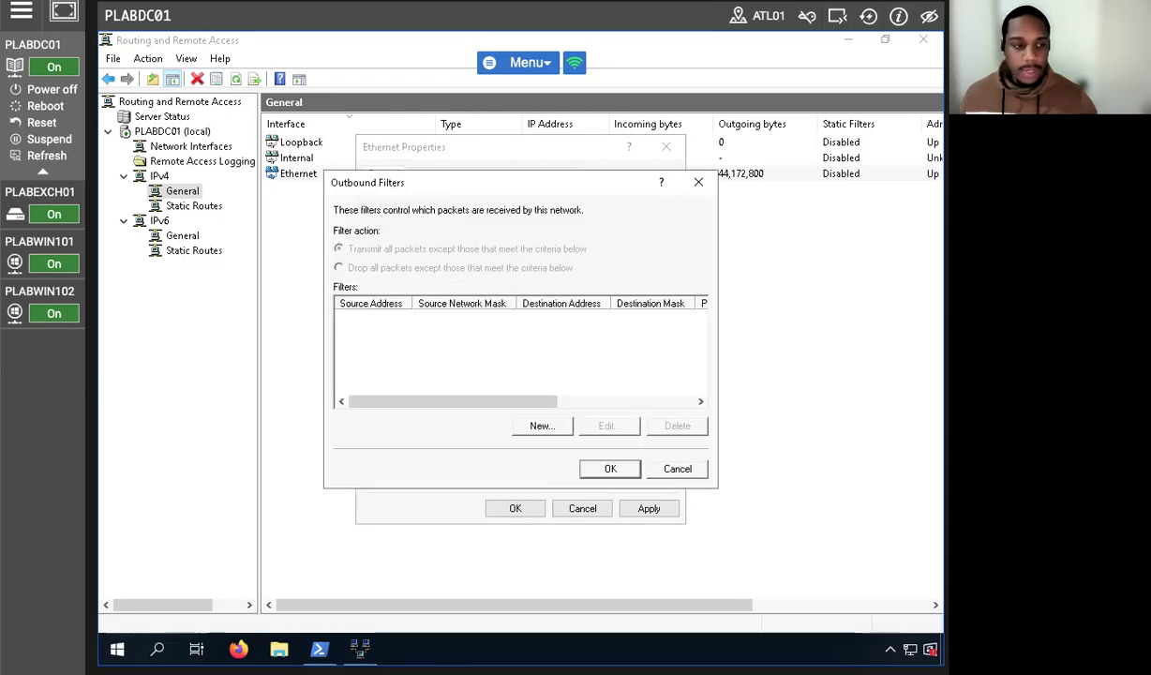
click(540, 425)
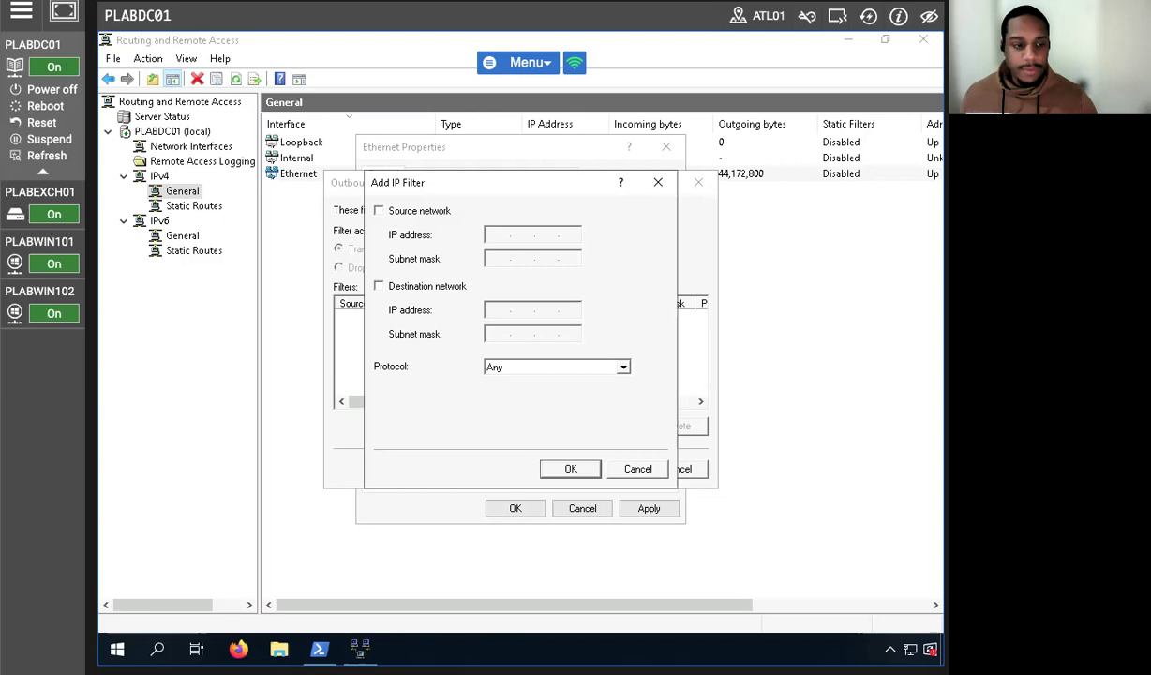
click(536, 365)
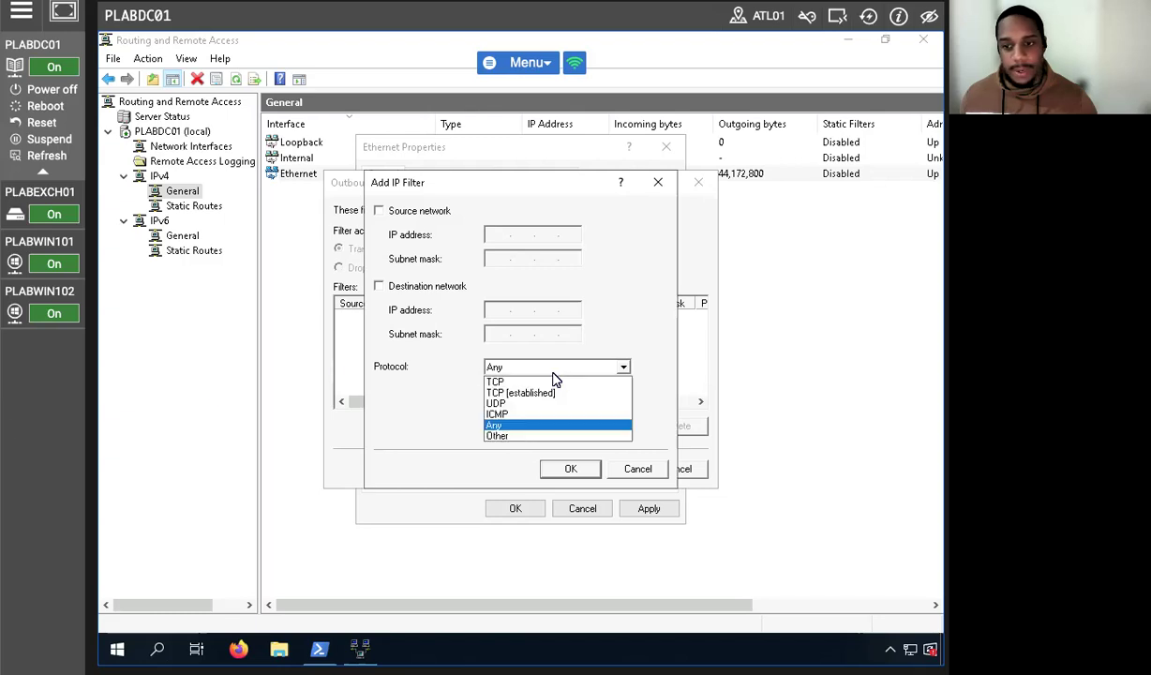
click(499, 414)
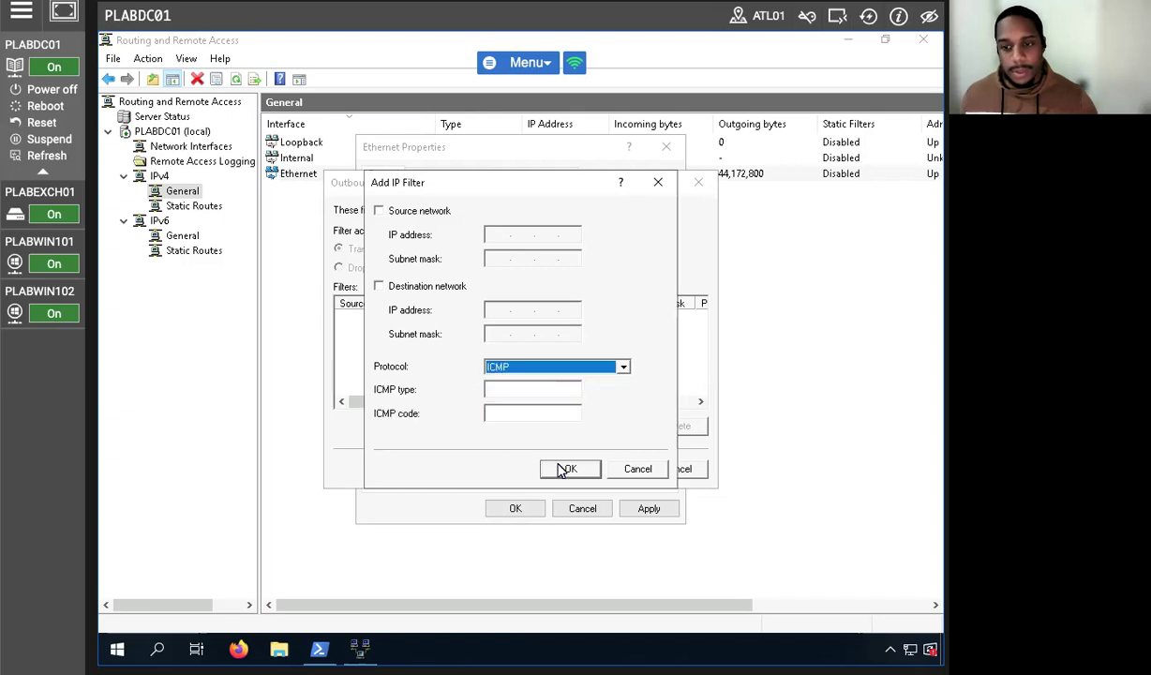
click(515, 388)
text(80)
key(BackSpace)
key(Tab)
text(0)
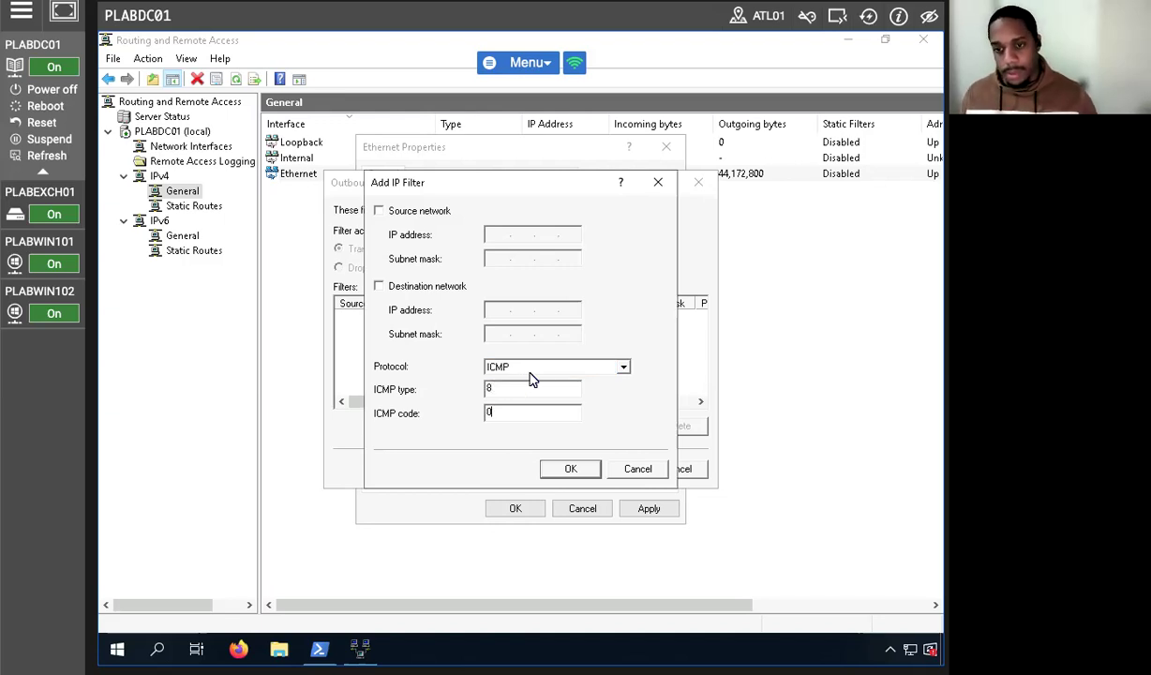
click(567, 467)
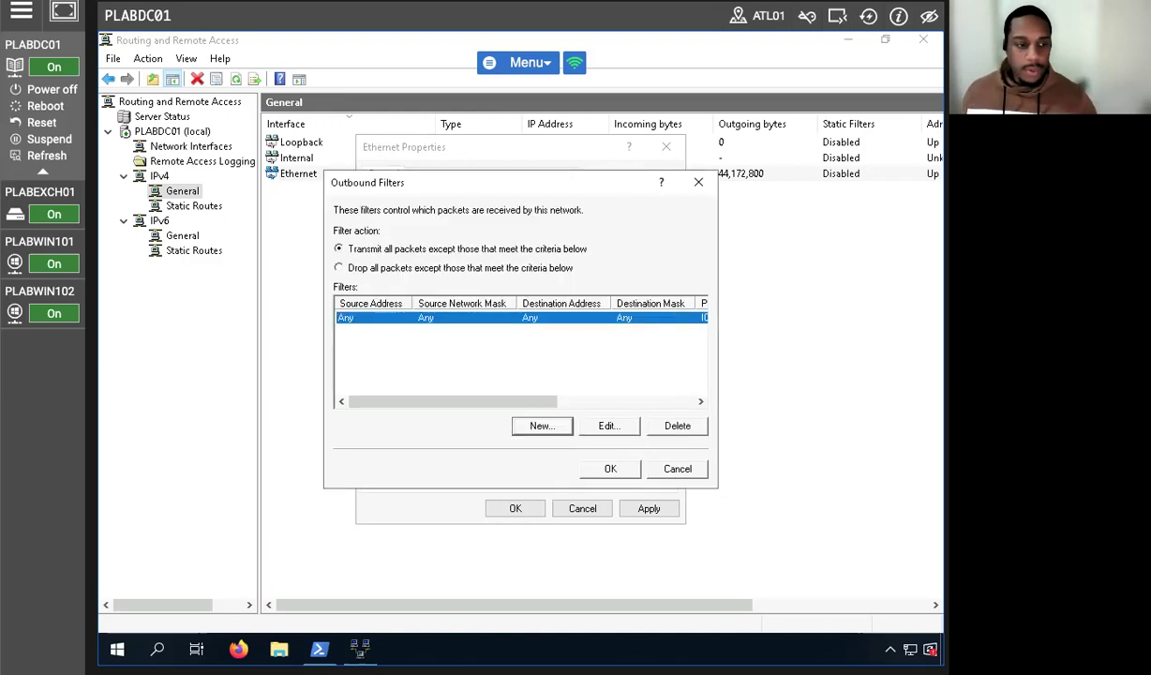
click(610, 468)
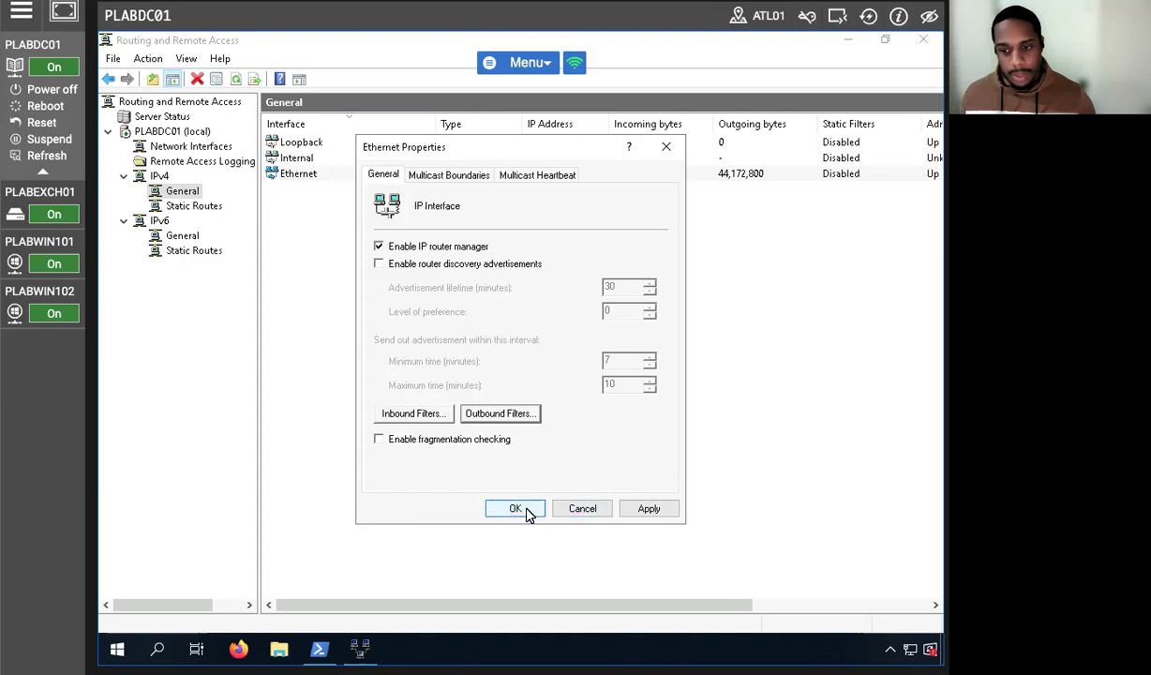
click(645, 509)
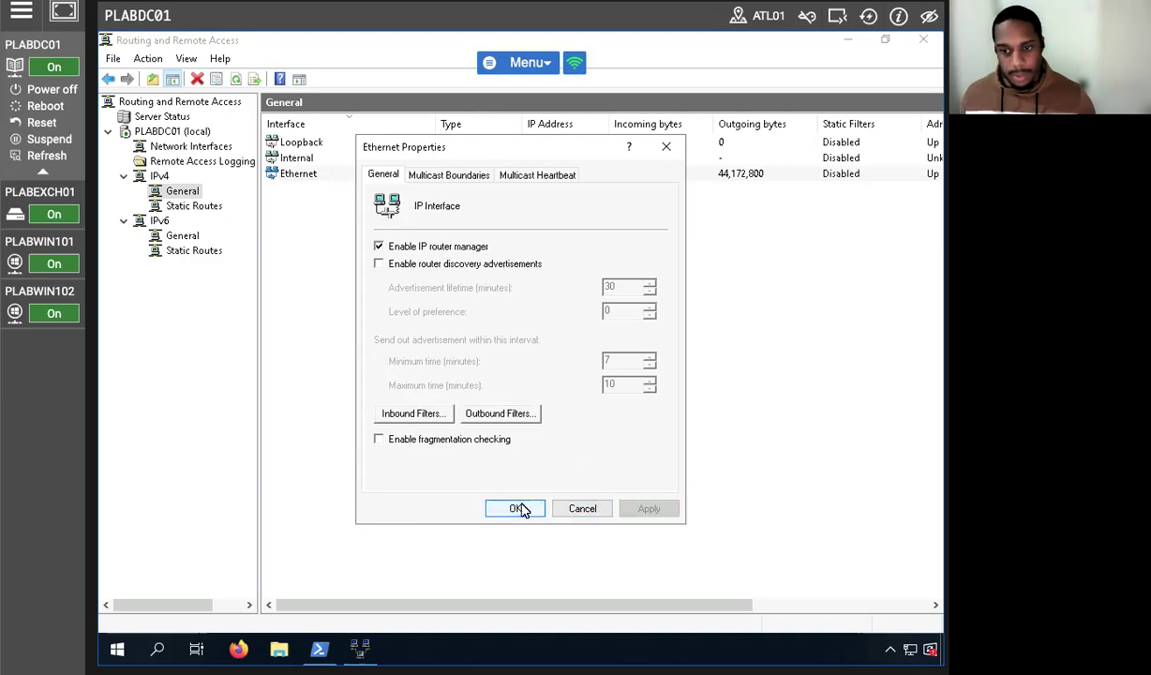
click(517, 508)
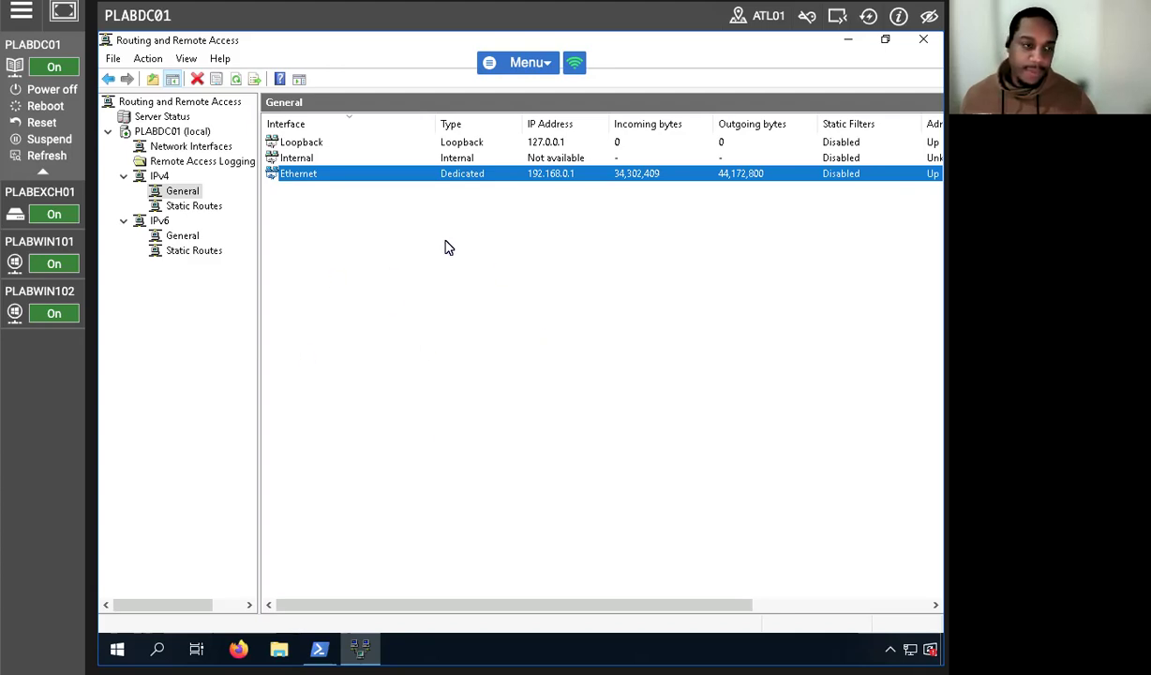
On PLABWIN101, rerun Test-NetConnection to PLABDC01 without the -Port 21 option.
click(35, 243)
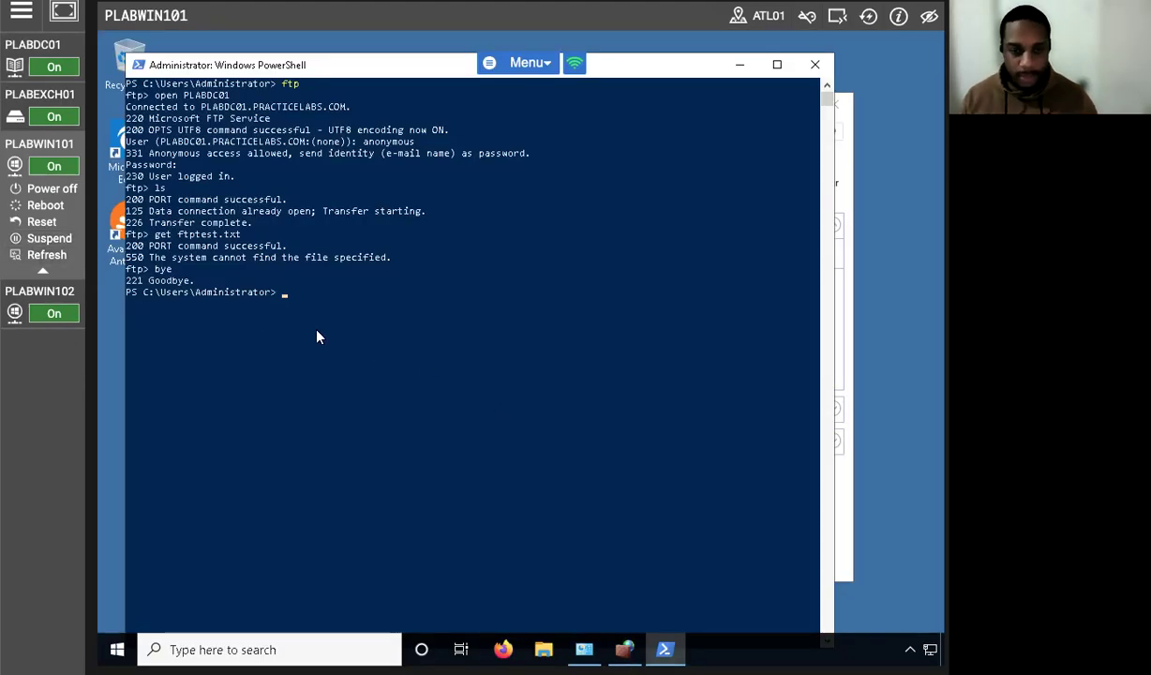
click(317, 332)
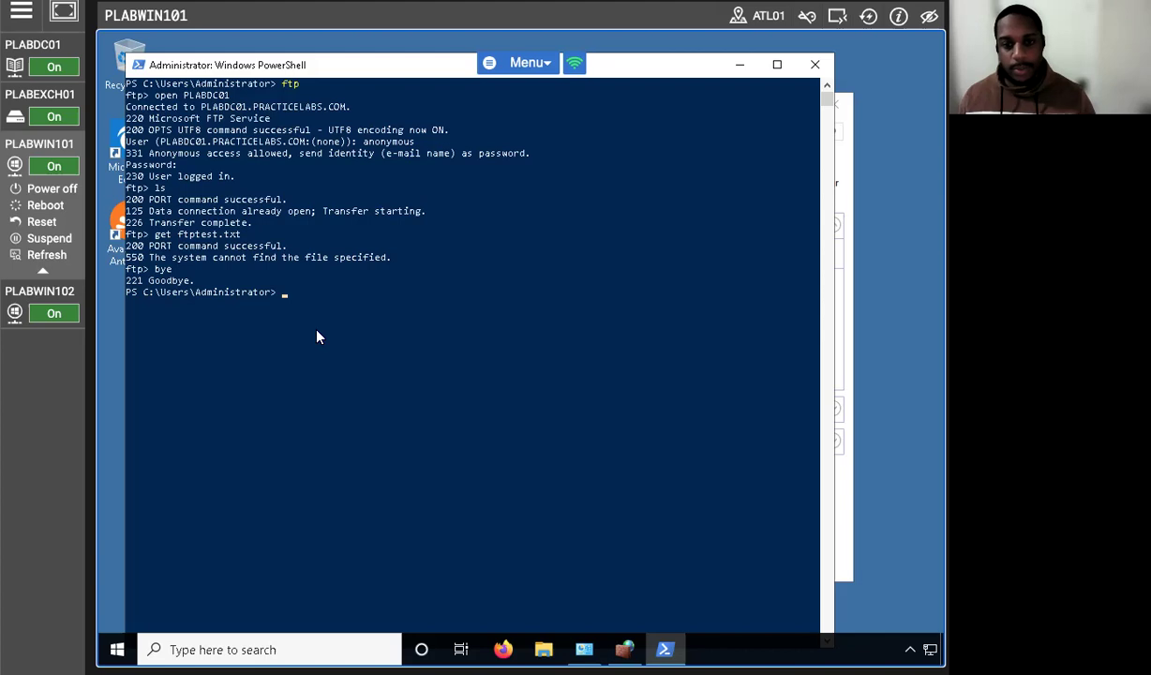
click(280, 294)
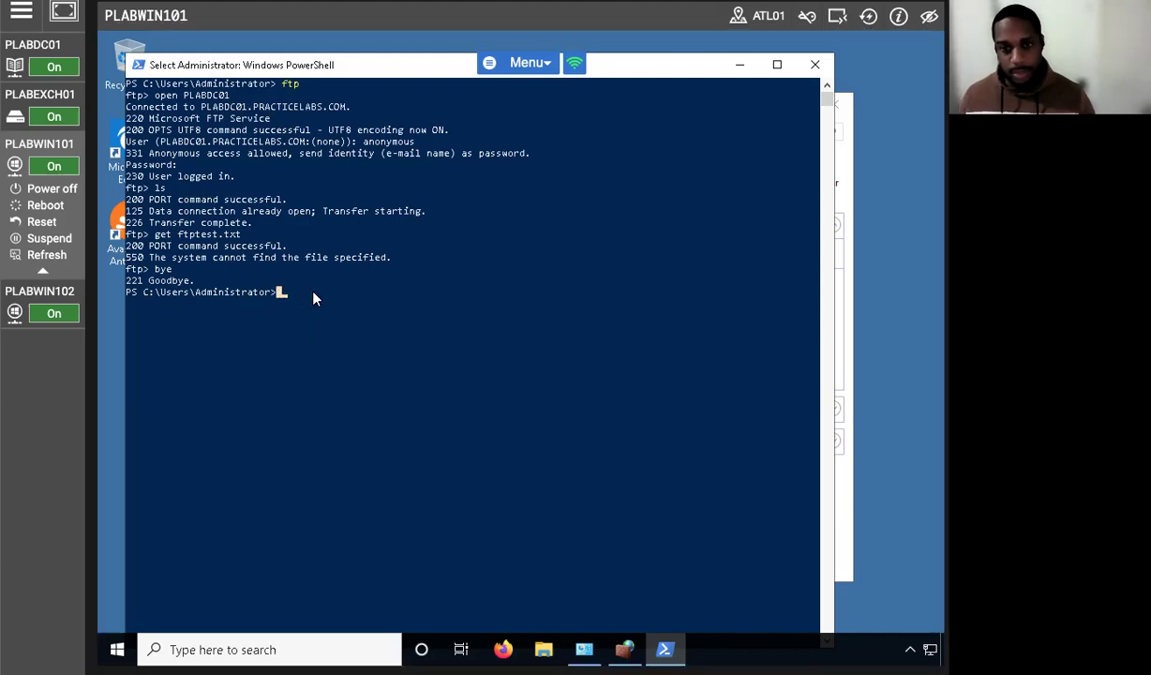
text(ftp)
key(Up)
key(Up)
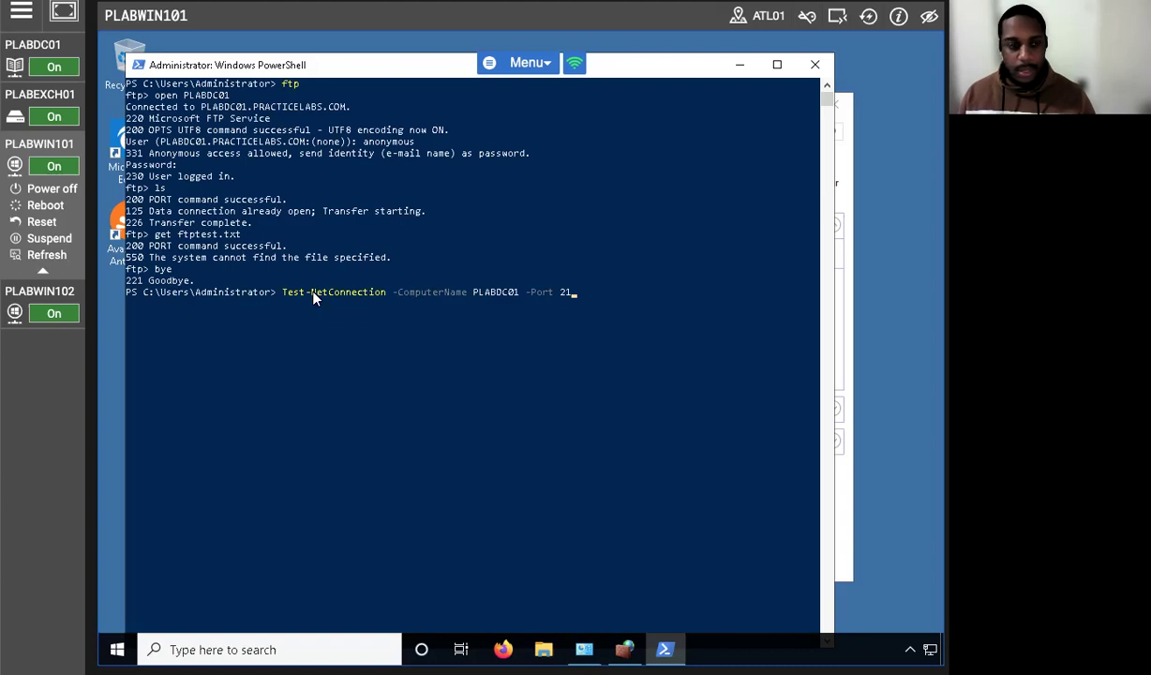
key(BackSpace)
key(BackSpace)
key(BackSpace)
key(BackSpace)
key(BackSpace)
key(BackSpace)
key(BackSpace)
key(BackSpace)
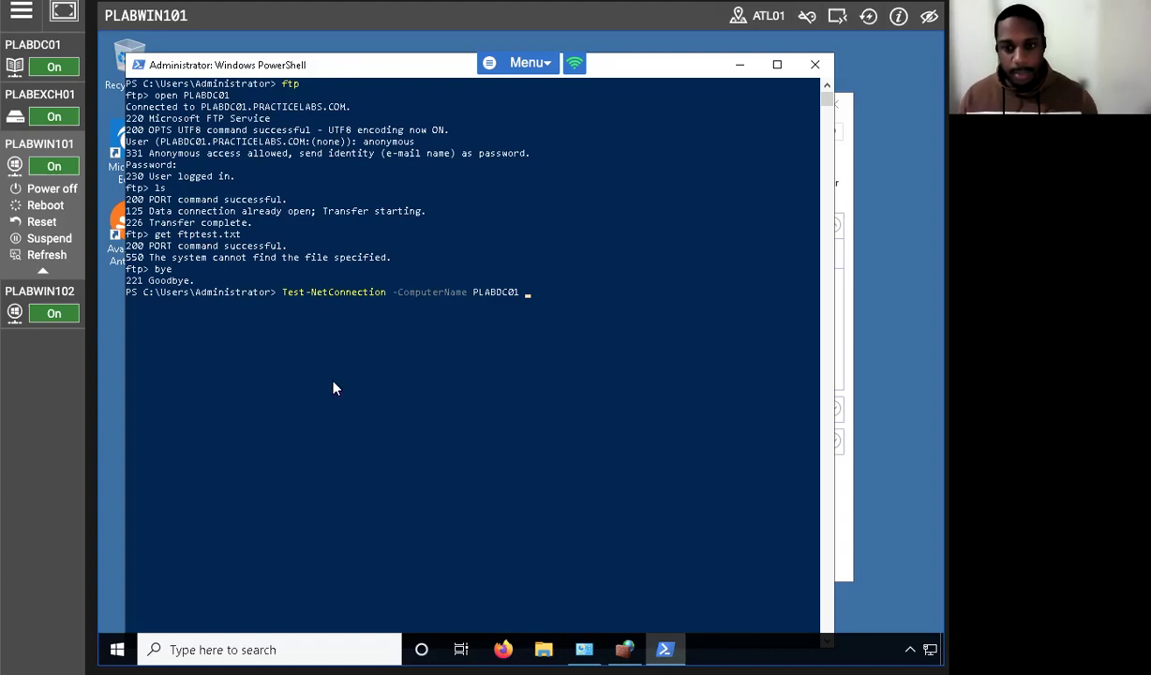
key(Return)
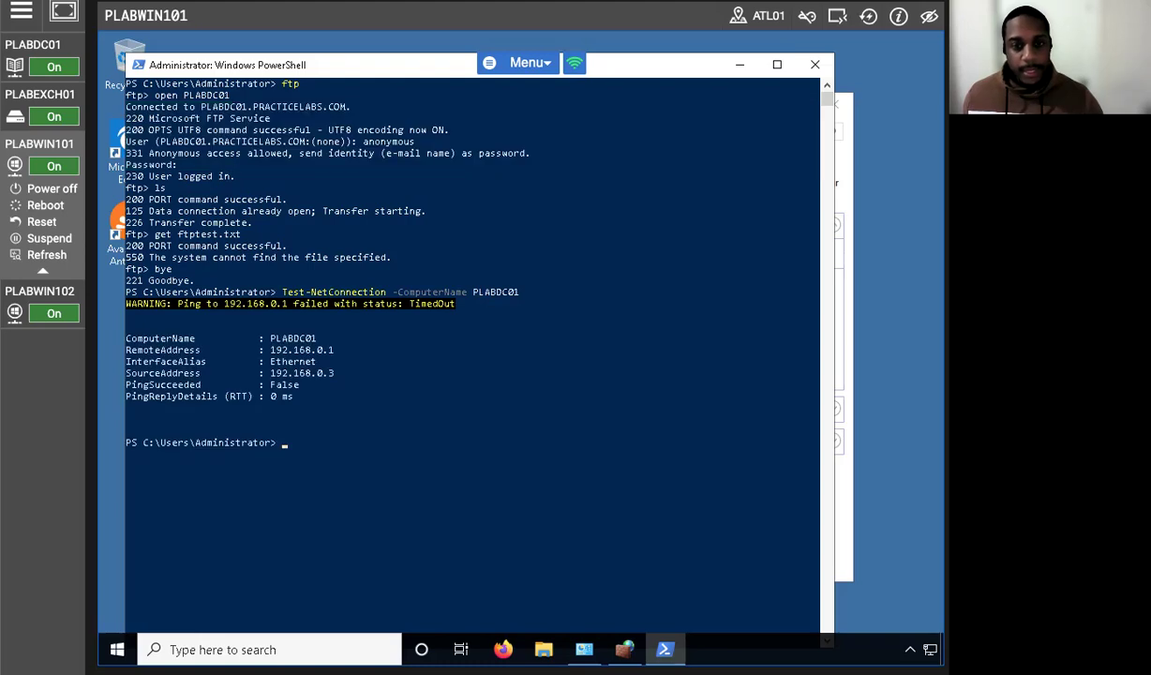
Highlight the ping timeout warning and the PingSucceeded False result.
drag(467, 301, 349, 310)
click(349, 307)
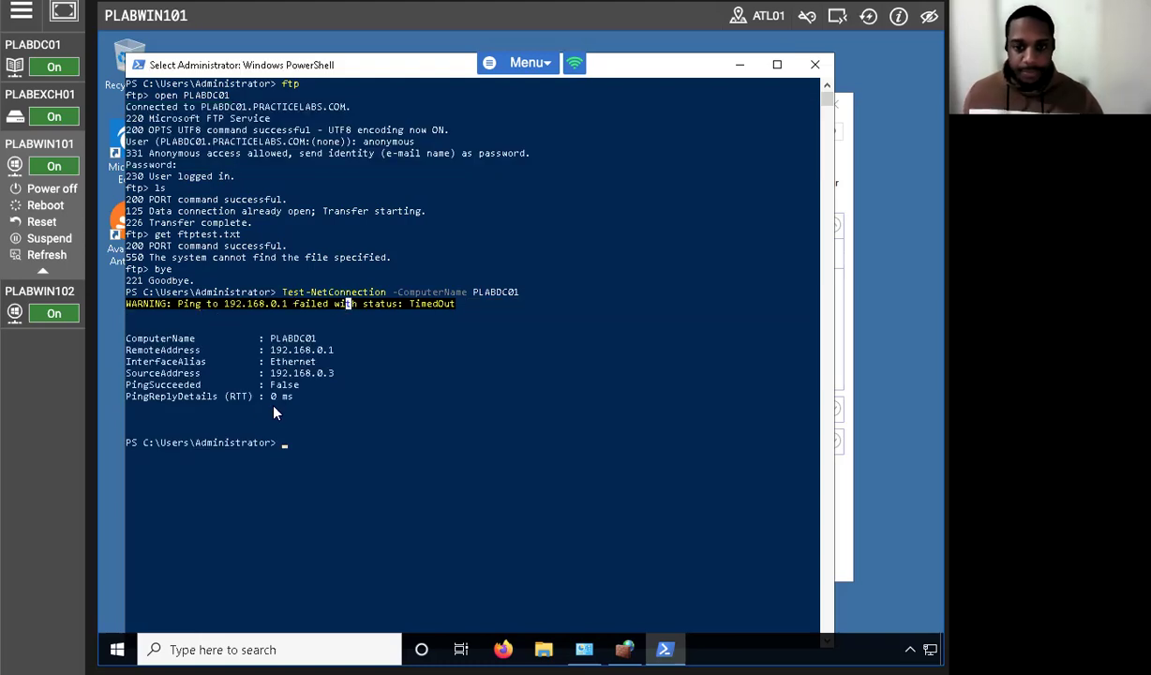
drag(319, 375, 176, 377)
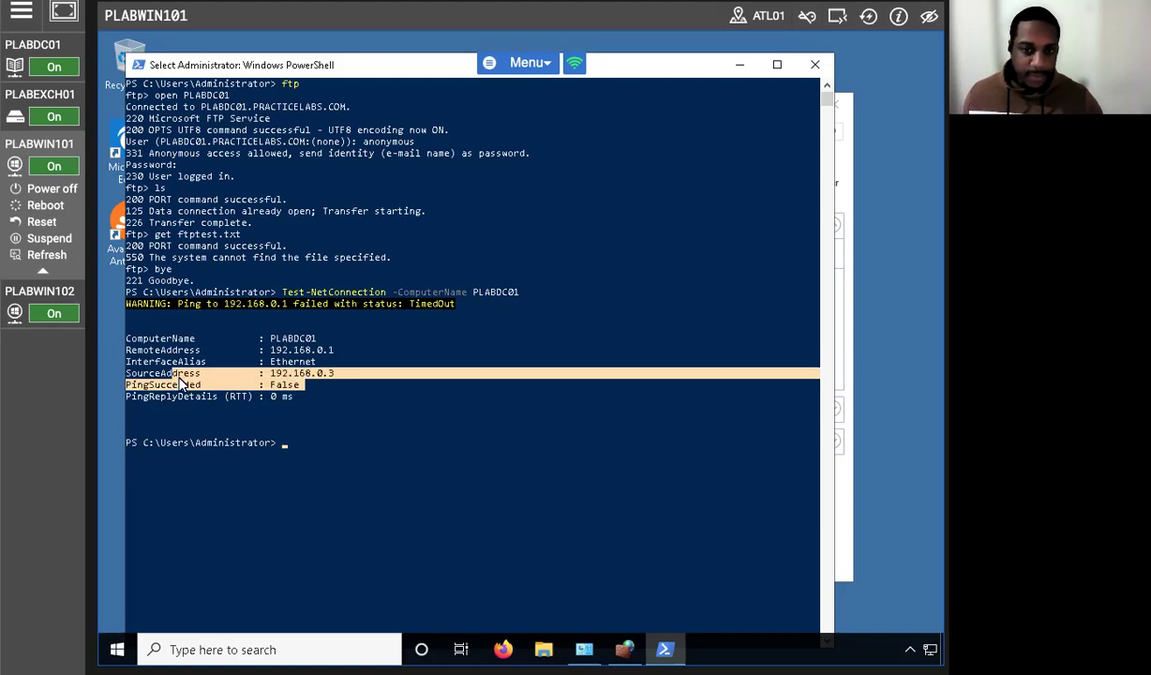